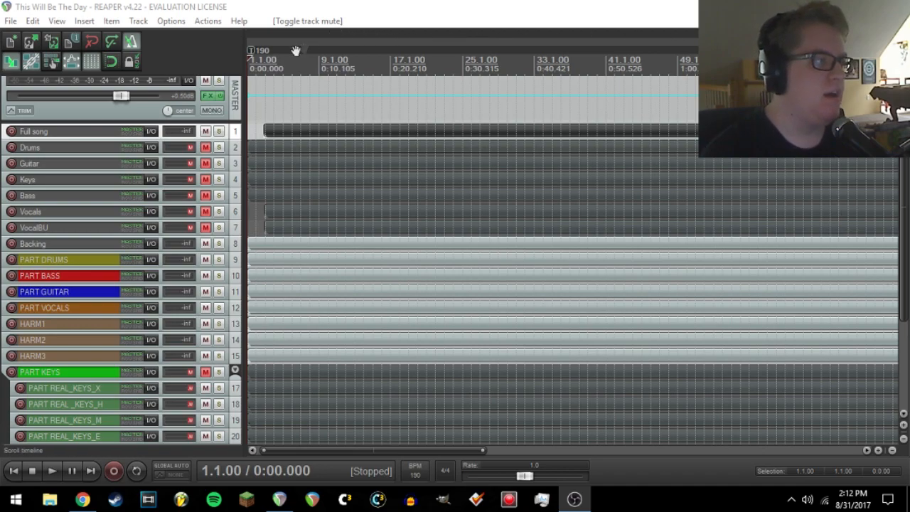
- Mute the Backing track and save the project
{"action": "left_click", "coordinate": [252, 56]}
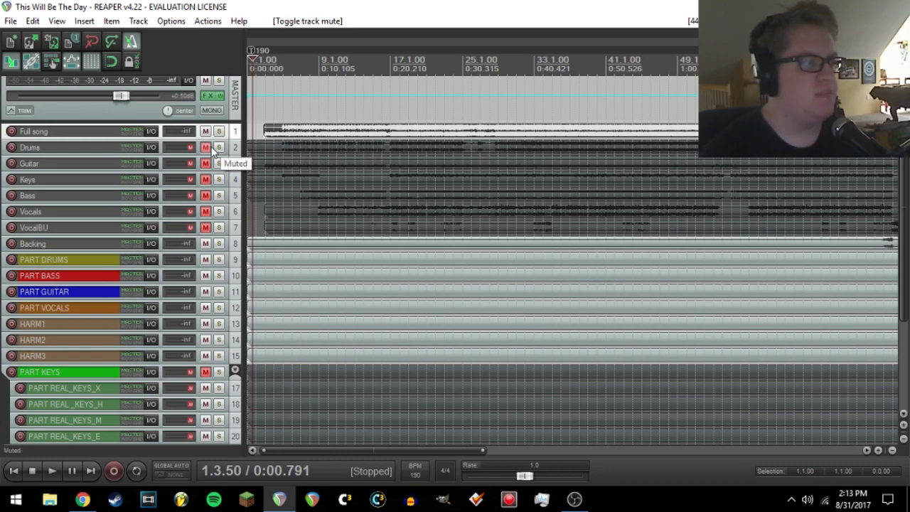
{"action": "left_click", "coordinate": [206, 243]}
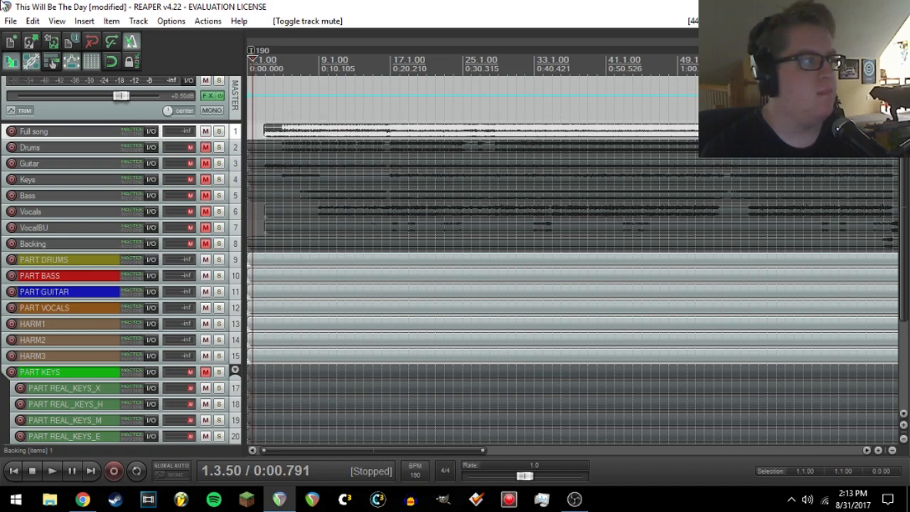
{"action": "left_click", "coordinate": [10, 21]}
{"action": "left_click", "coordinate": [36, 66]}
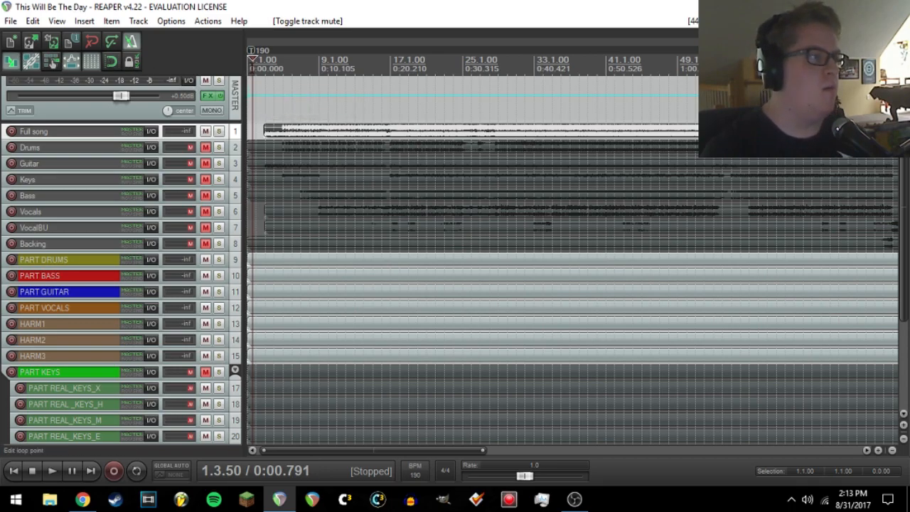
- Increase the height of the Full song track to enlarge its waveform, and save the project
{"action": "left_click", "coordinate": [258, 66]}
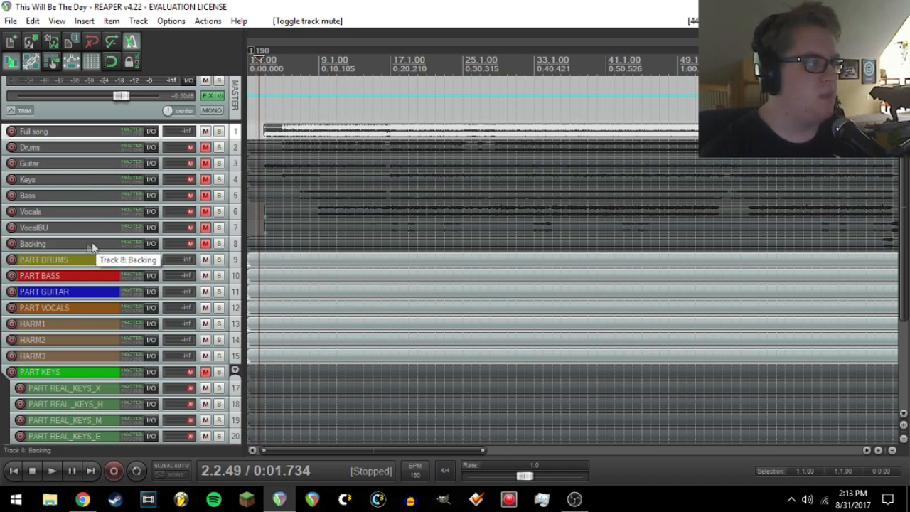
{"action": "left_click", "coordinate": [261, 59]}
{"action": "scroll", "coordinate": [411, 189], "scroll_direction": "up", "scroll_amount": 4}
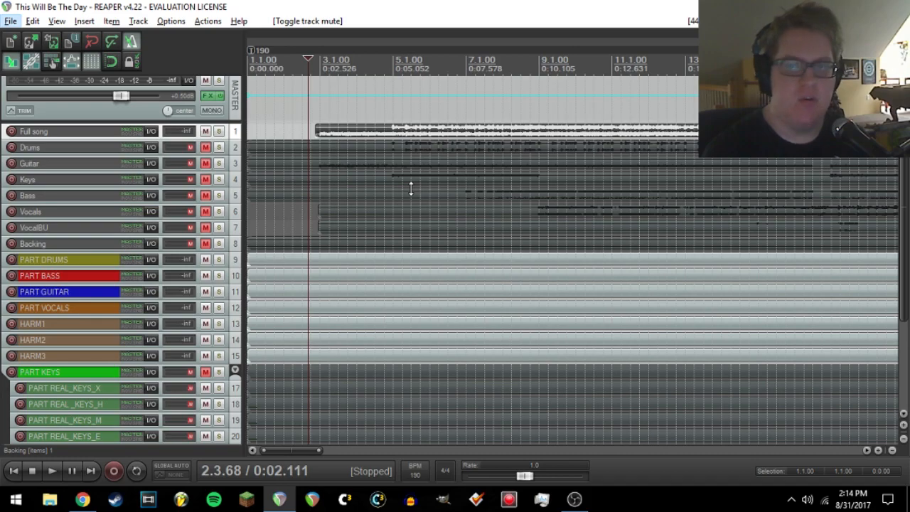
{"action": "left_click_drag", "start_coordinate": [235, 144], "coordinate": [251, 156]}
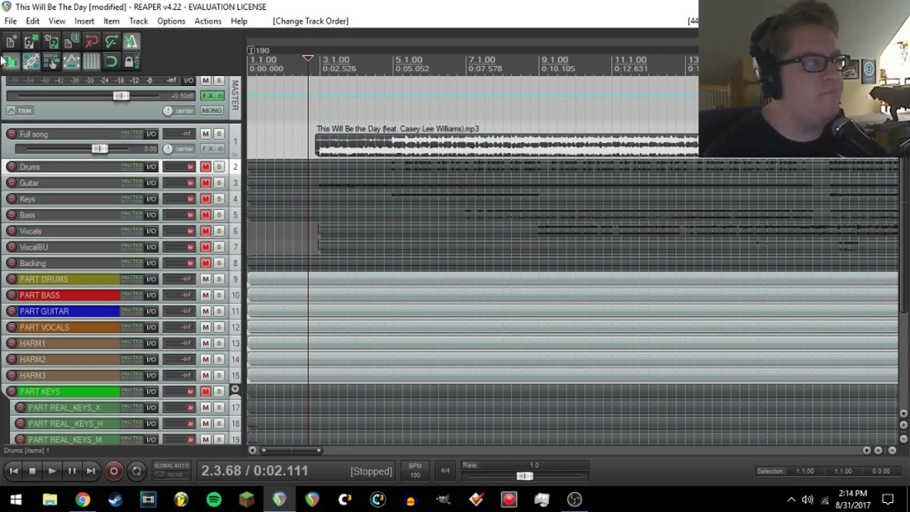
{"action": "left_click", "coordinate": [10, 21]}
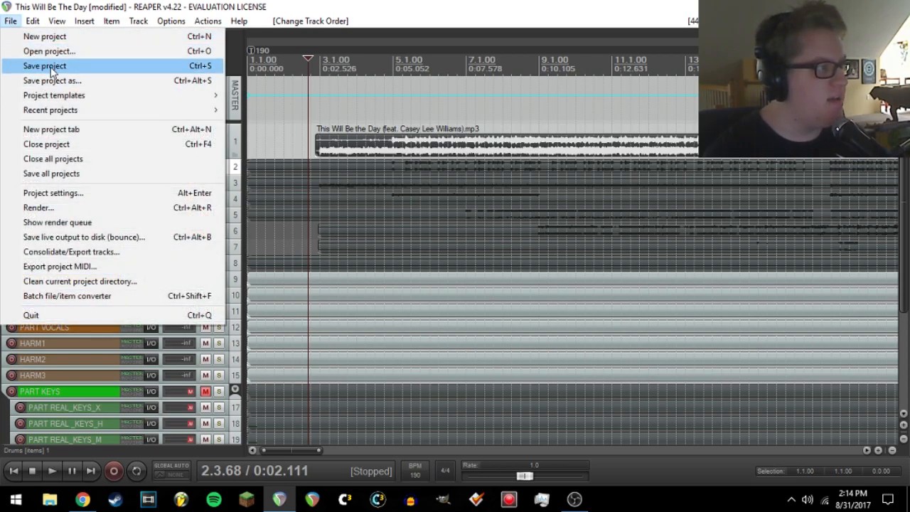
{"action": "left_click", "coordinate": [47, 66]}
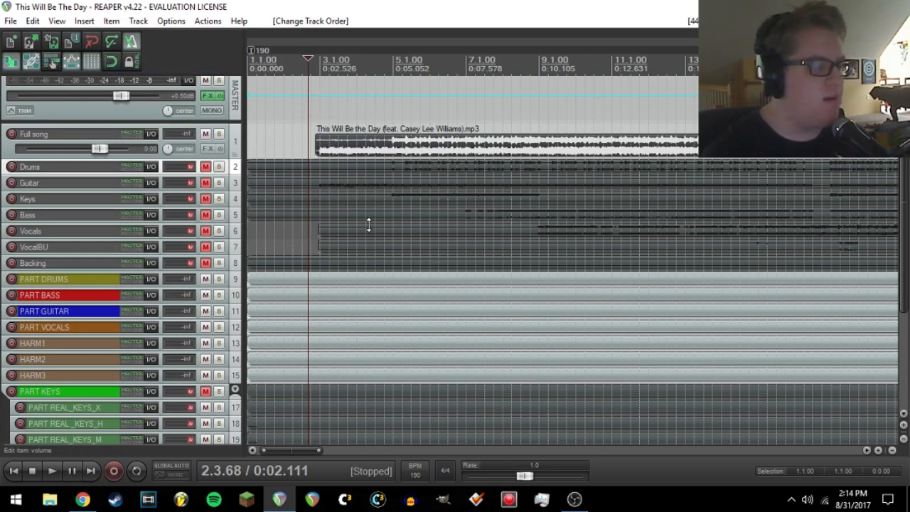
- Examine the full arrangement to compare where the audio stems and the PART and HARM MIDI items end, and return to the project start
{"action": "scroll", "coordinate": [368, 223], "scroll_direction": "down", "scroll_amount": 8}
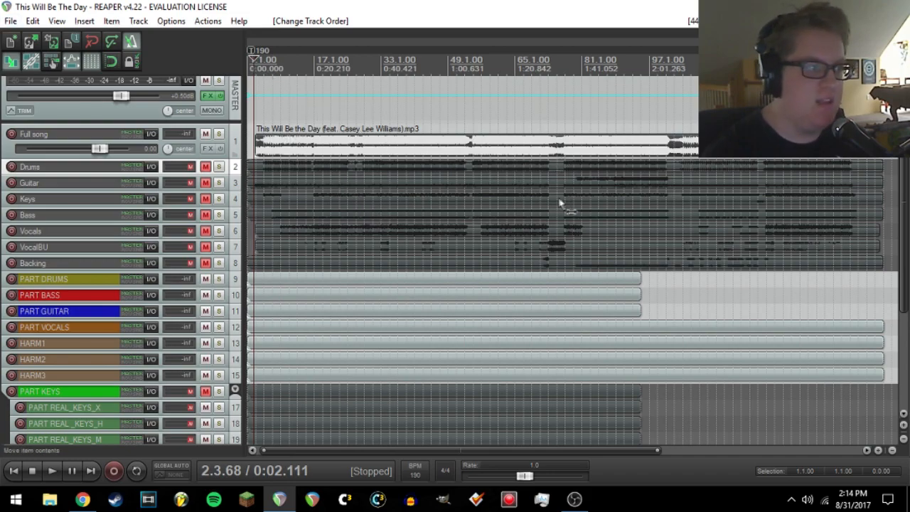
{"action": "scroll", "coordinate": [491, 183], "scroll_direction": "down", "scroll_amount": 3}
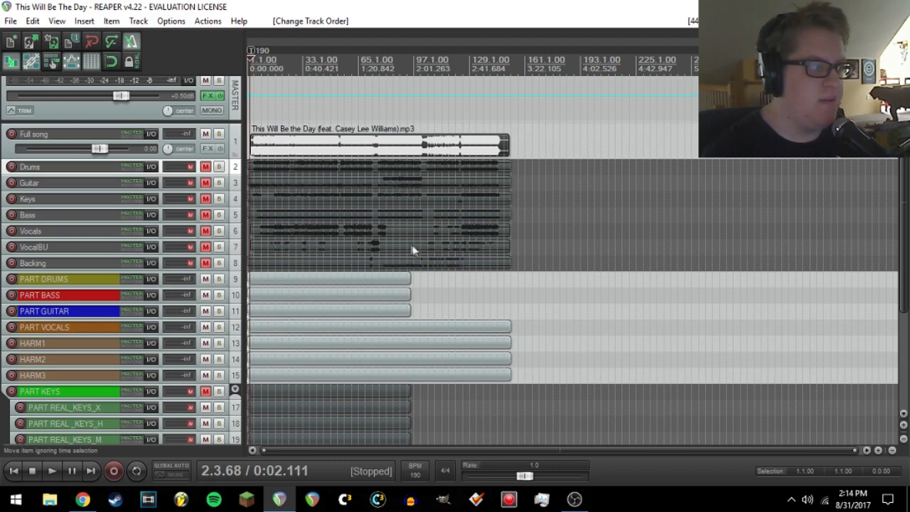
{"action": "scroll", "coordinate": [481, 319], "scroll_direction": "down", "scroll_amount": 3}
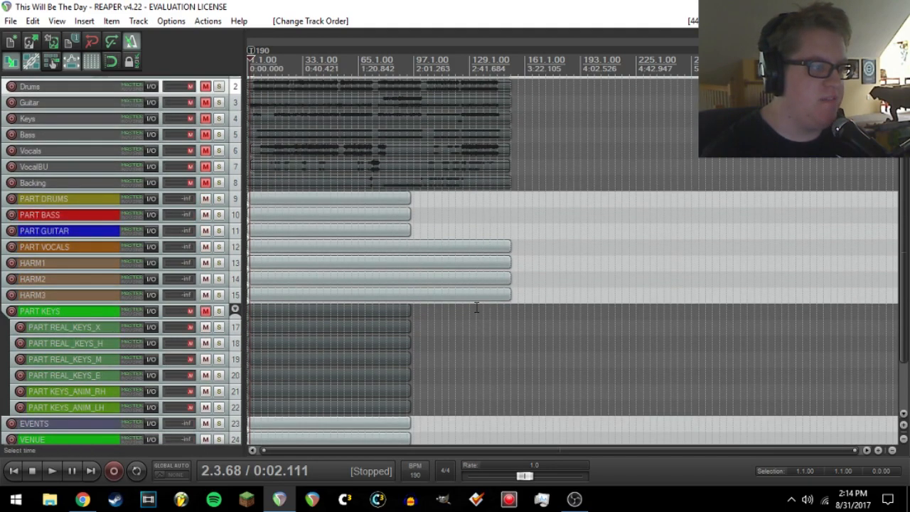
{"action": "scroll", "coordinate": [358, 348], "scroll_direction": "up", "scroll_amount": 3}
{"action": "scroll", "coordinate": [361, 349], "scroll_direction": "up", "scroll_amount": 1}
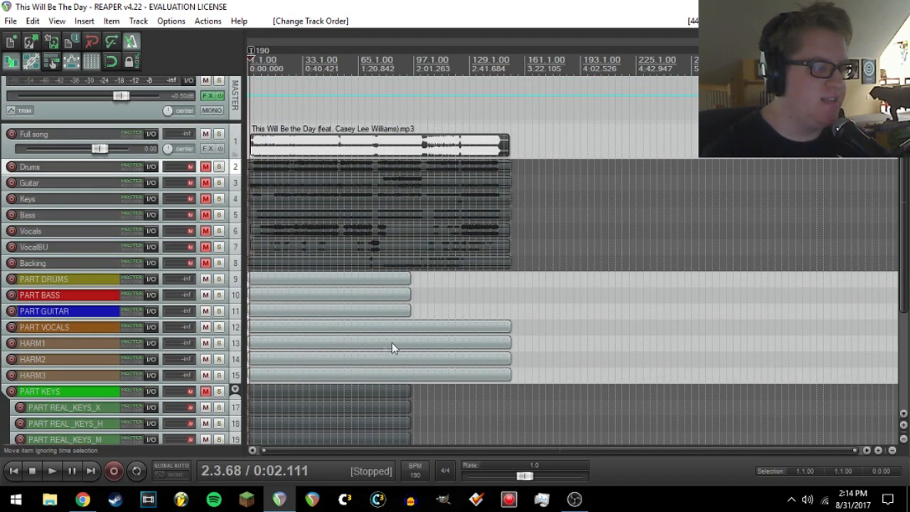
{"action": "left_click", "coordinate": [508, 67]}
{"action": "scroll", "coordinate": [544, 205], "scroll_direction": "up", "scroll_amount": 5}
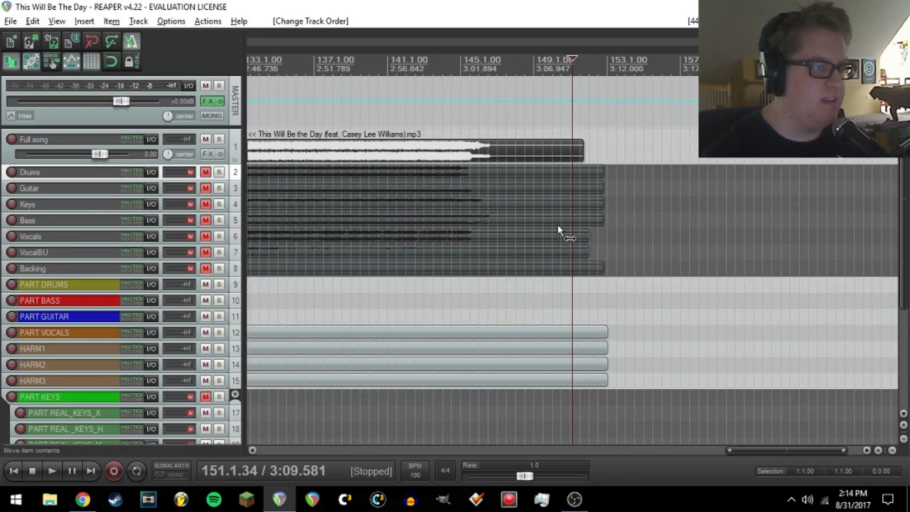
{"action": "scroll", "coordinate": [557, 228], "scroll_direction": "down", "scroll_amount": 8}
{"action": "scroll", "coordinate": [261, 375], "scroll_direction": "up", "scroll_amount": 3}
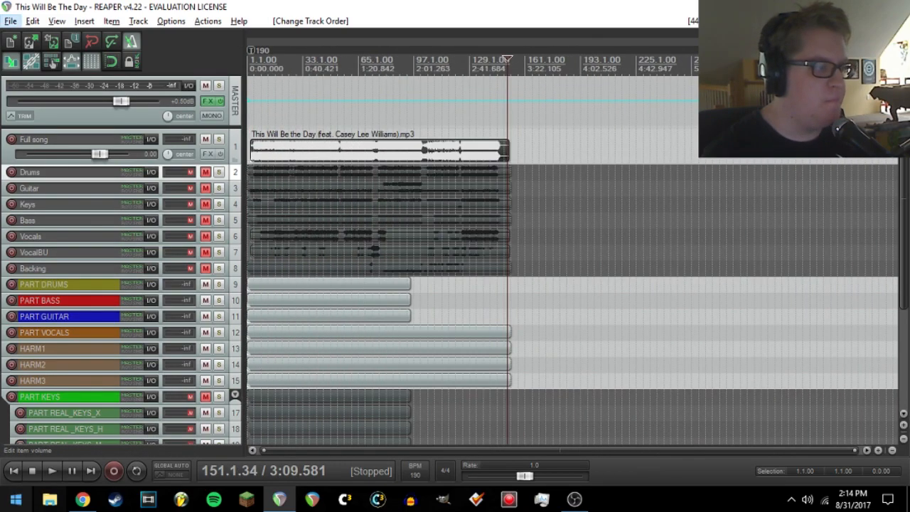
{"action": "left_click", "coordinate": [13, 470]}
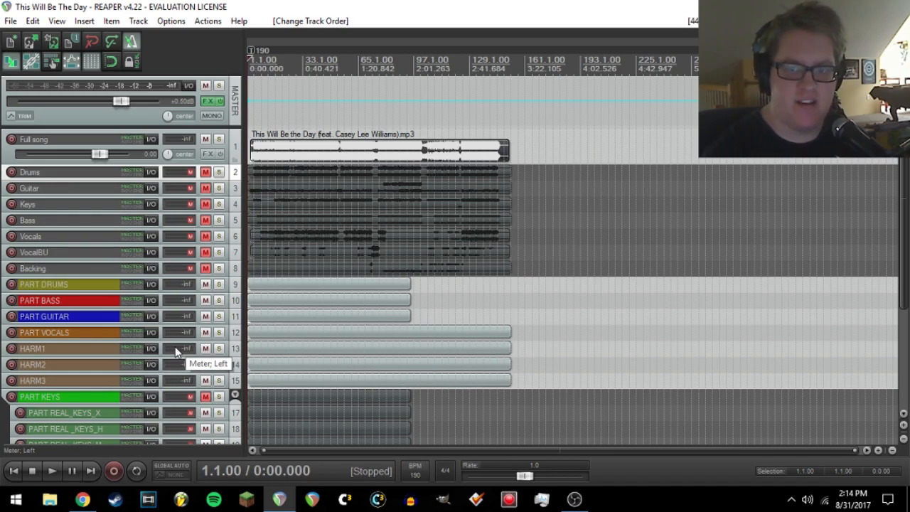
- Select the MIDI items on HARM1, HARM2 and HARM3 together and open them in the MIDI editor
{"action": "scroll", "coordinate": [284, 359], "scroll_direction": "up", "scroll_amount": 3}
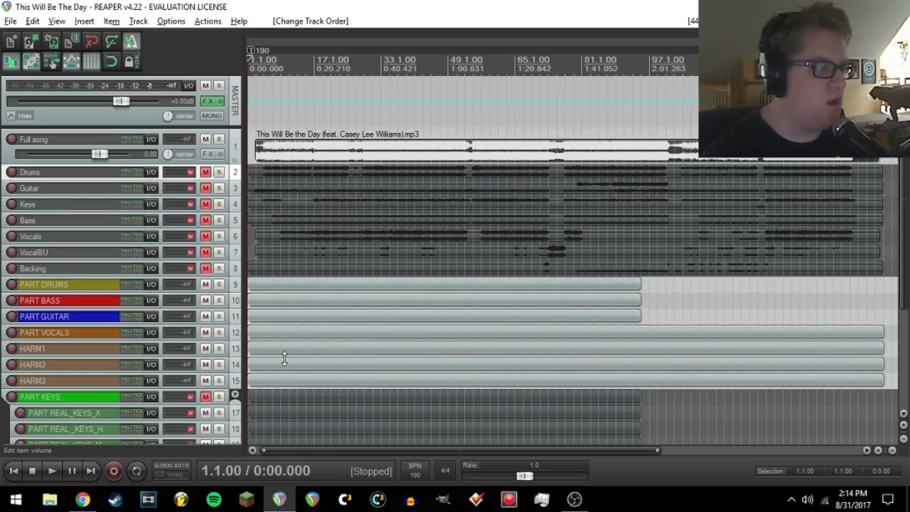
{"action": "scroll", "coordinate": [284, 359], "scroll_direction": "up", "scroll_amount": 2}
{"action": "scroll", "coordinate": [282, 359], "scroll_direction": "up", "scroll_amount": 2}
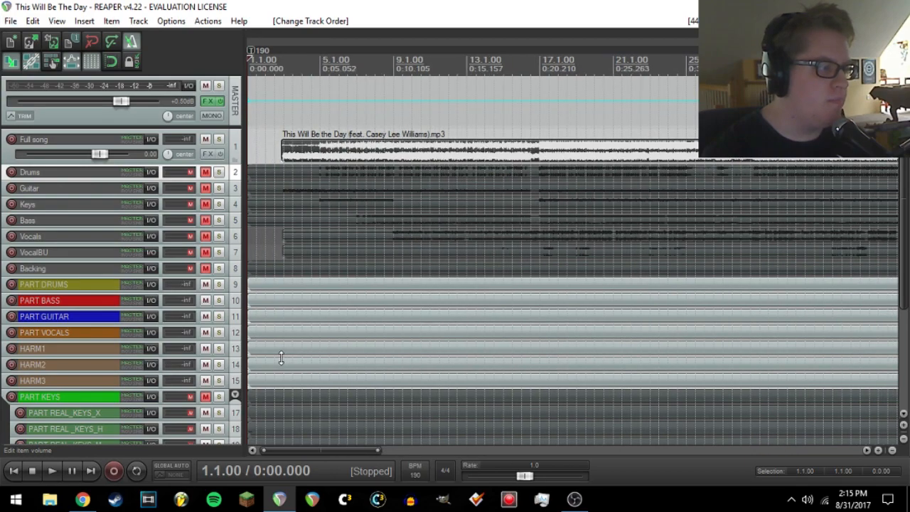
{"action": "scroll", "coordinate": [281, 358], "scroll_direction": "up", "scroll_amount": 2}
{"action": "key", "text": "alt"}
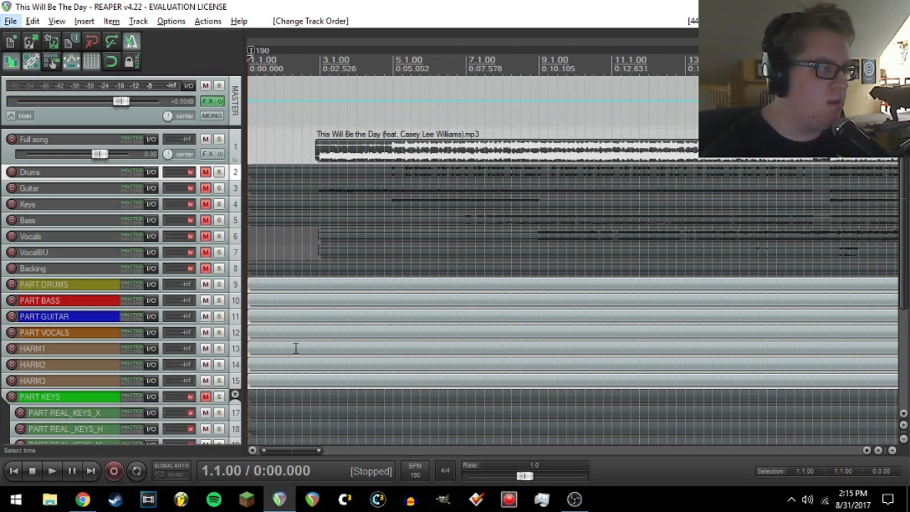
{"action": "left_click", "coordinate": [304, 349]}
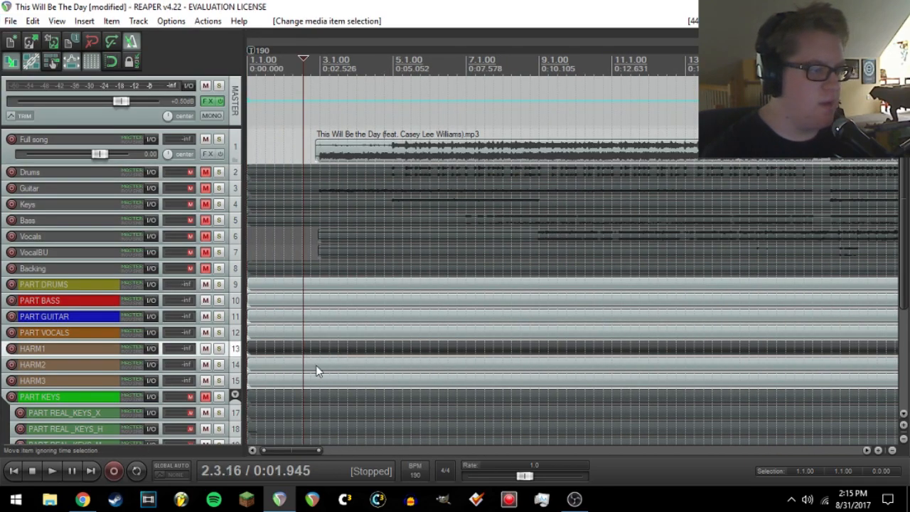
{"action": "left_click", "coordinate": [318, 365], "text": "ctrl"}
{"action": "left_click", "coordinate": [328, 382], "text": "ctrl"}
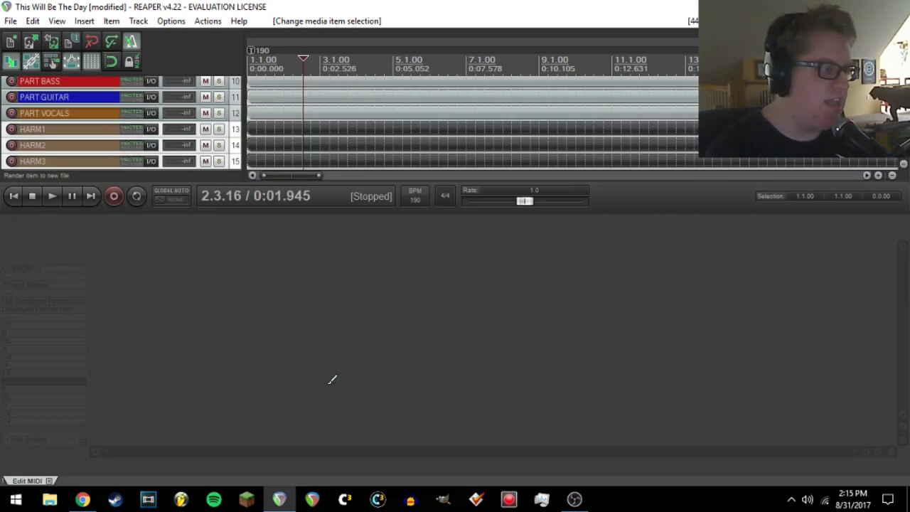
{"action": "double_click", "coordinate": [328, 383]}
- Cycle the MIDI editor through the selected harmony items, ending on the HARM1 item
{"action": "scroll", "coordinate": [312, 384], "scroll_direction": "down", "scroll_amount": 5}
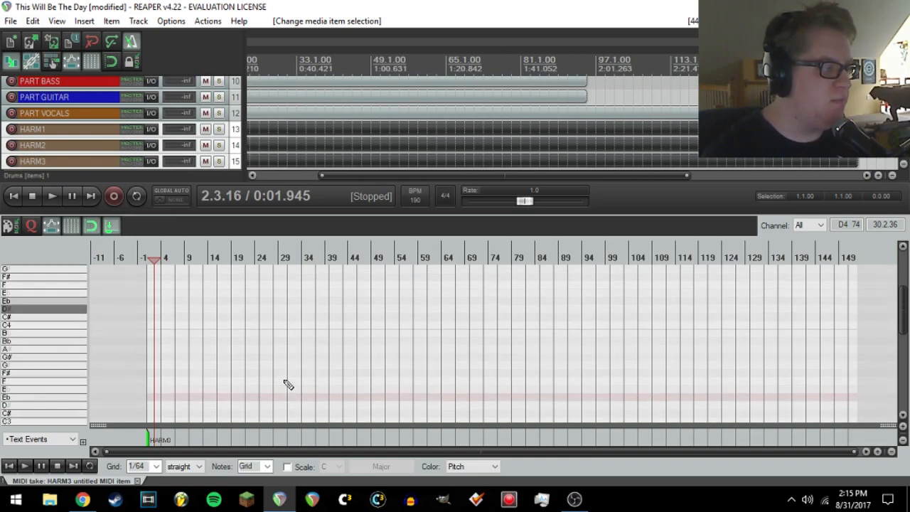
{"action": "scroll", "coordinate": [287, 384], "scroll_direction": "down", "scroll_amount": 1}
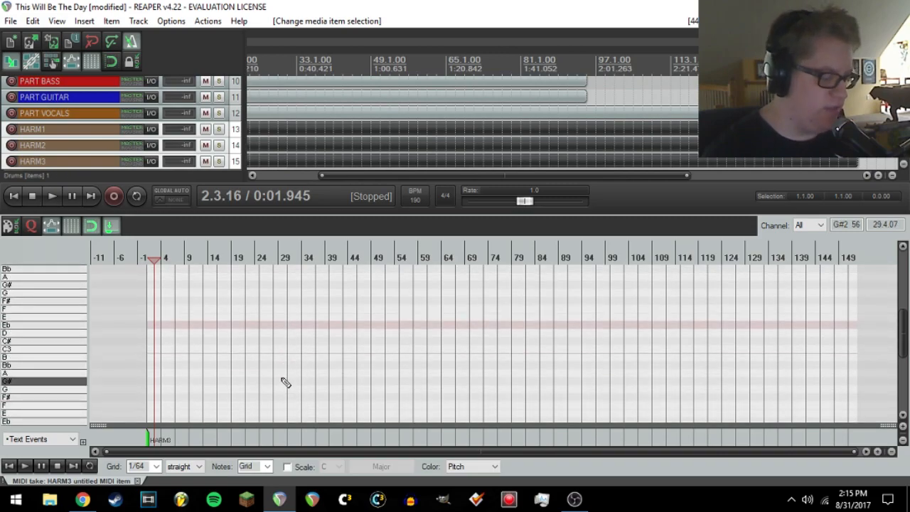
{"action": "key", "text": "ctrl+z"}
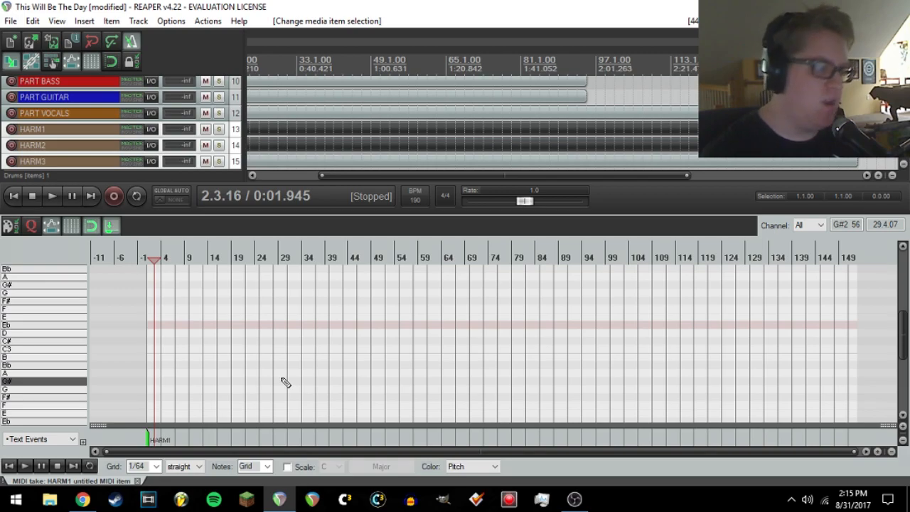
{"action": "key", "text": "ctrl+shift+z"}
{"action": "key", "text": "ctrl+alt+Down"}
{"action": "key", "text": "ctrl+alt+Down"}
{"action": "key", "text": "ctrl+alt+Down"}
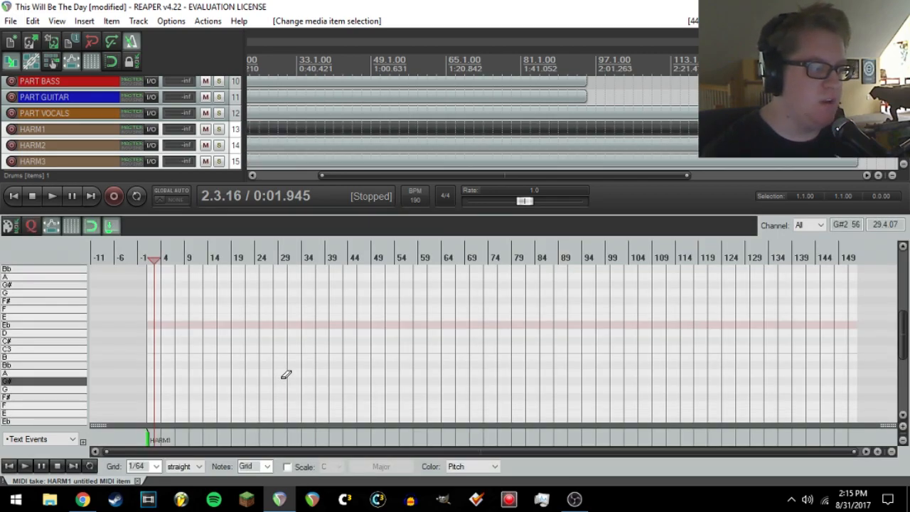
{"action": "key", "text": "ctrl+alt+Down"}
{"action": "key", "text": "ctrl+alt+Down"}
{"action": "key", "text": "ctrl+alt+Down"}
{"action": "key", "text": "ctrl+alt+Down"}
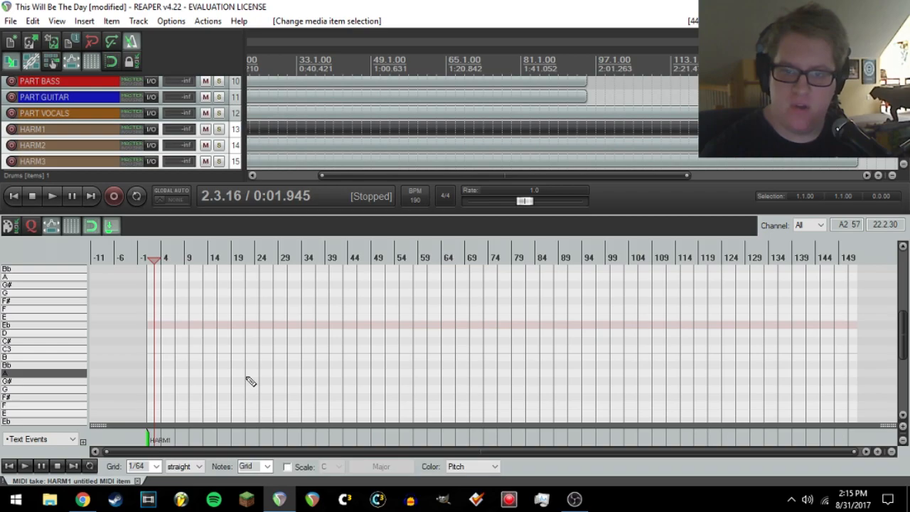
{"action": "scroll", "coordinate": [250, 381], "scroll_direction": "down", "scroll_amount": 3}
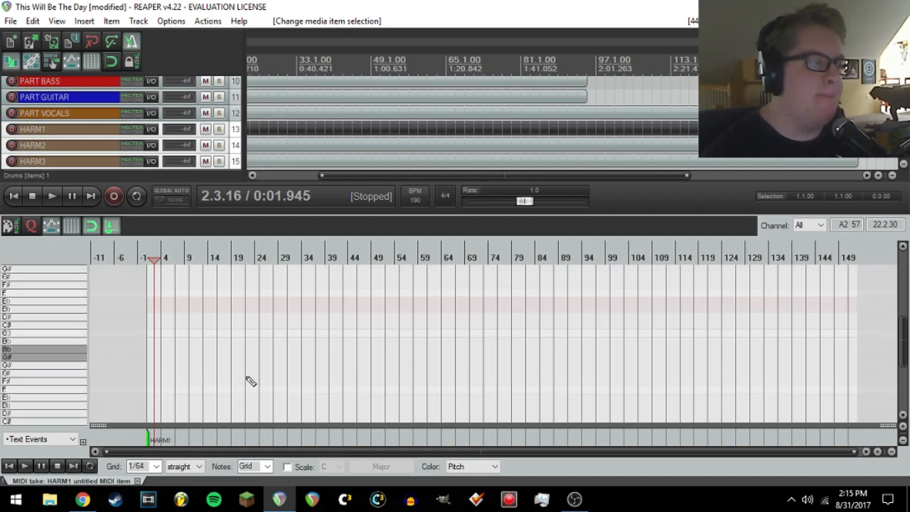
- Play the opening of the Full song track from about measure 4, and stop playback
{"action": "left_click", "coordinate": [166, 259]}
{"action": "scroll", "coordinate": [435, 303], "scroll_direction": "up", "scroll_amount": 4}
{"action": "scroll", "coordinate": [436, 302], "scroll_direction": "up", "scroll_amount": 2}
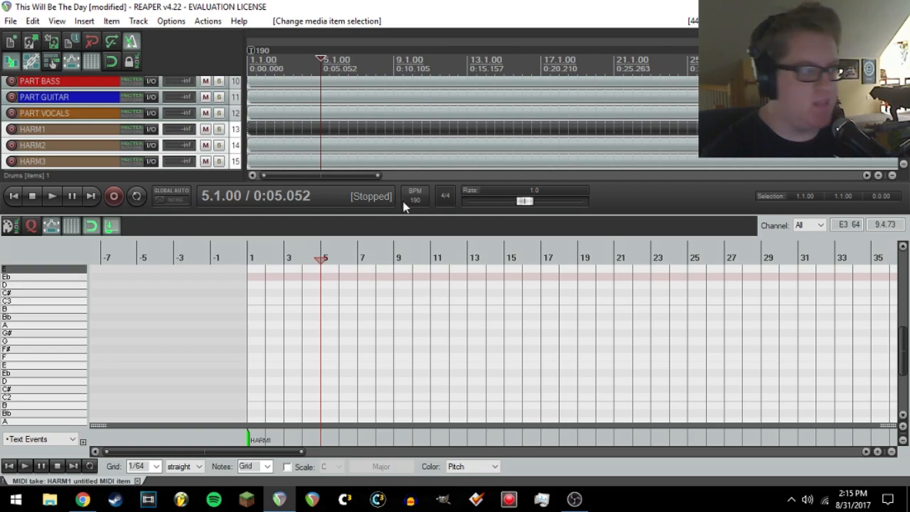
{"action": "scroll", "coordinate": [308, 120], "scroll_direction": "up", "scroll_amount": 5}
{"action": "scroll", "coordinate": [308, 113], "scroll_direction": "up", "scroll_amount": 2}
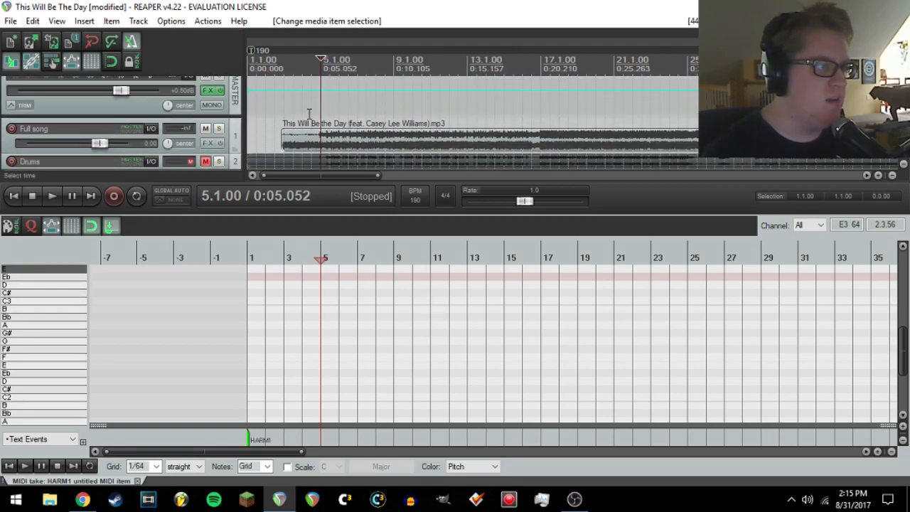
{"action": "left_click", "coordinate": [303, 64]}
{"action": "key", "text": "space"}
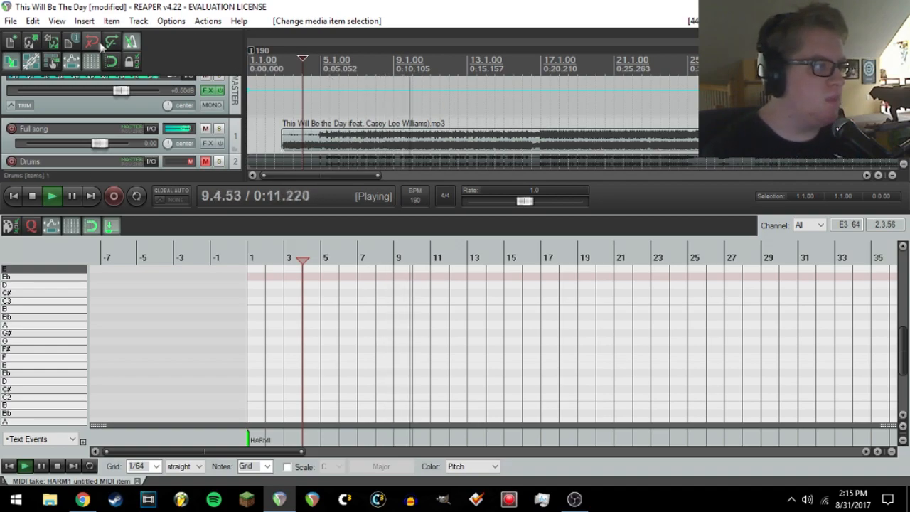
{"action": "key", "text": "space"}
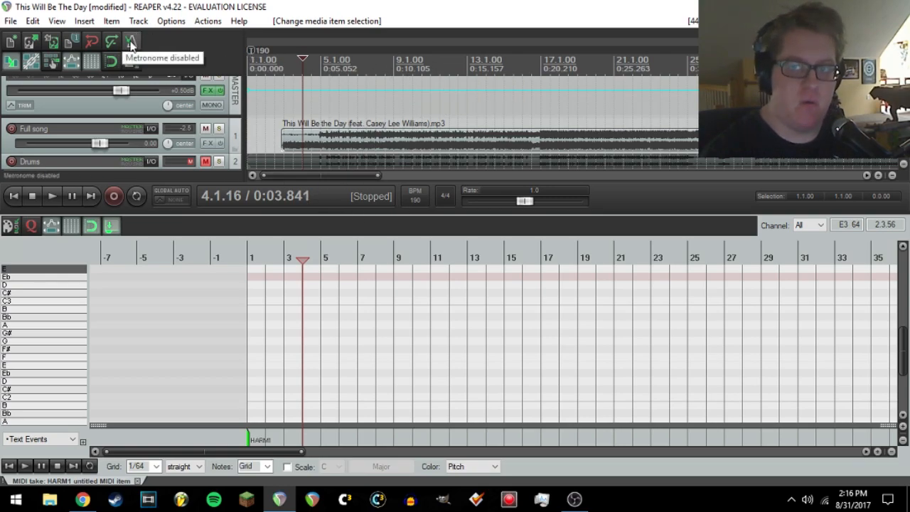
- Enable the metronome to play the song opening from about measure 4.3, and save the project
{"action": "left_click", "coordinate": [132, 43]}
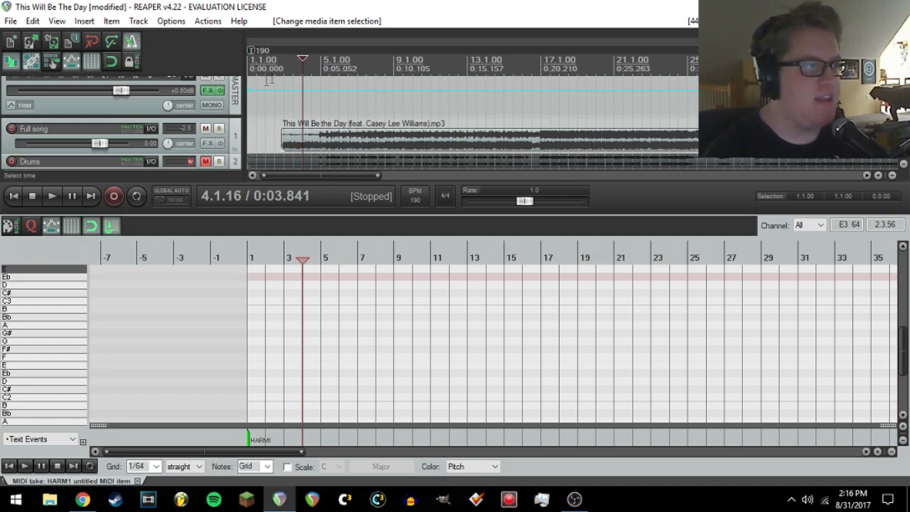
{"action": "left_click", "coordinate": [315, 77]}
{"action": "key", "text": "space"}
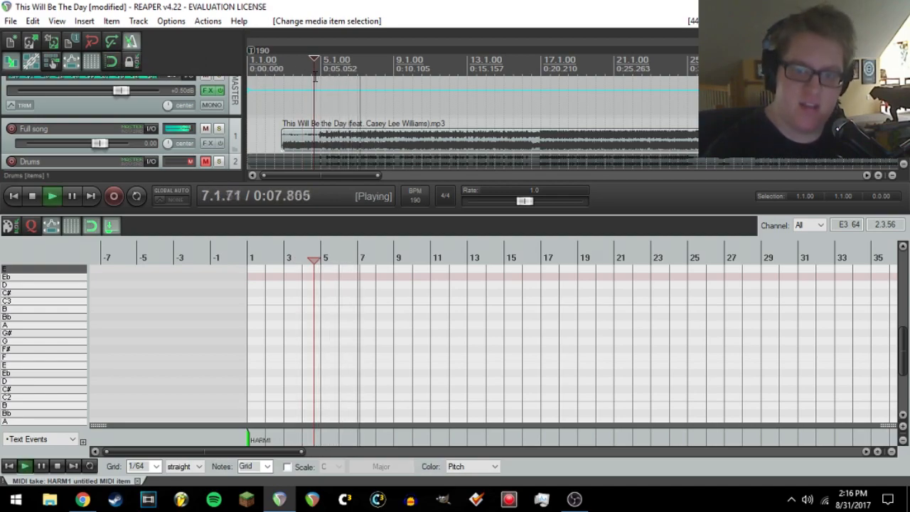
{"action": "key", "text": "space"}
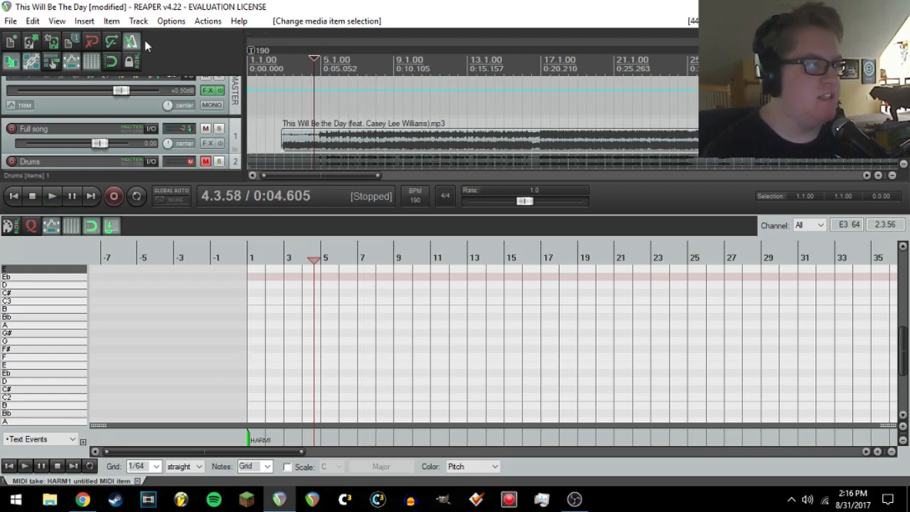
{"action": "left_click", "coordinate": [11, 20]}
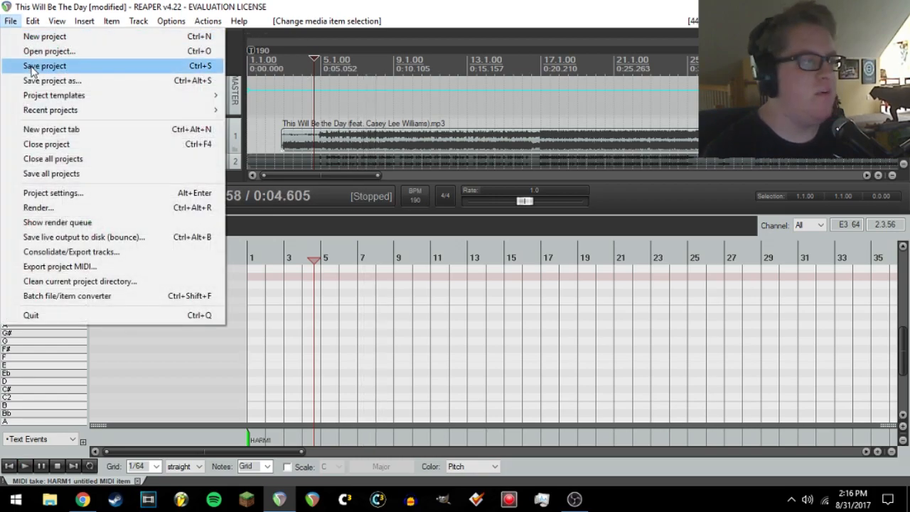
{"action": "left_click", "coordinate": [32, 70]}
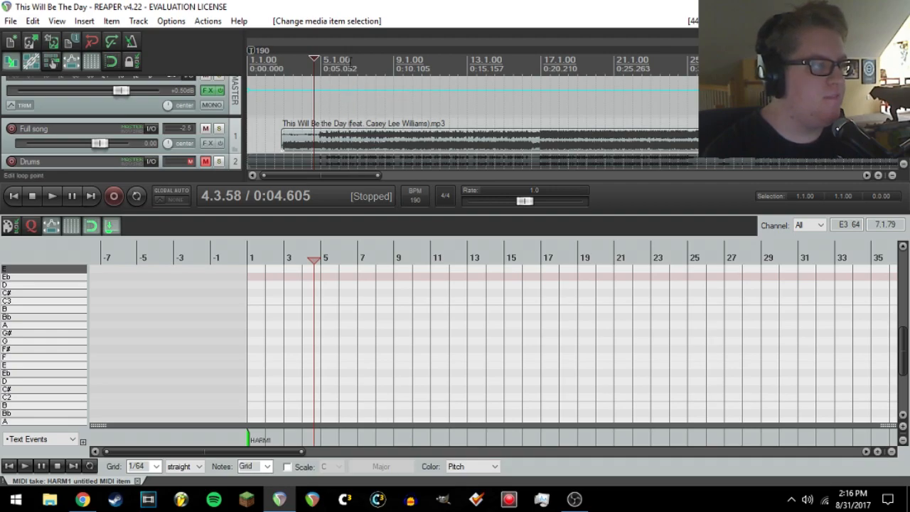
- Play the song from about measure 6 to just past measure 9, then place the edit cursor at 9.1.00
{"action": "left_click", "coordinate": [350, 60]}
{"action": "key", "text": "space"}
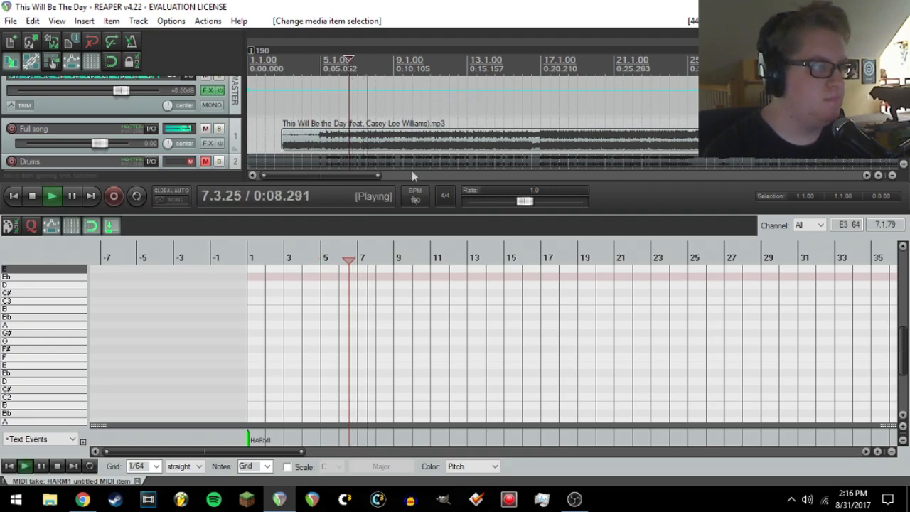
{"action": "scroll", "coordinate": [410, 140], "scroll_direction": "up", "scroll_amount": 4}
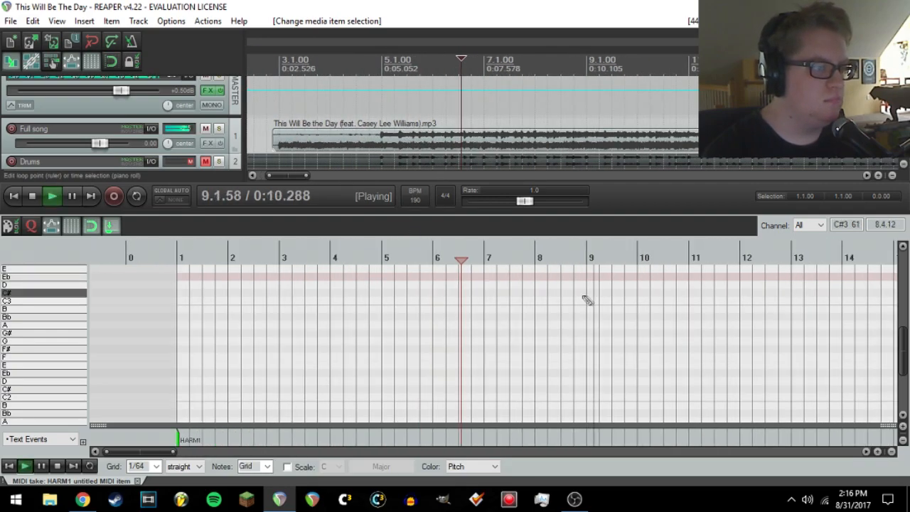
{"action": "key", "text": "space"}
{"action": "scroll", "coordinate": [619, 289], "scroll_direction": "up", "scroll_amount": 4}
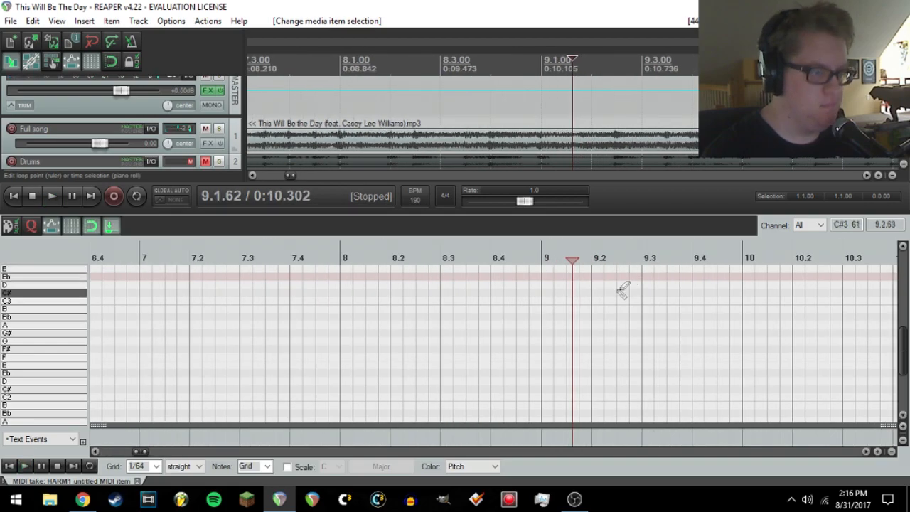
{"action": "left_click", "coordinate": [539, 259]}
{"action": "left_click", "coordinate": [541, 259]}
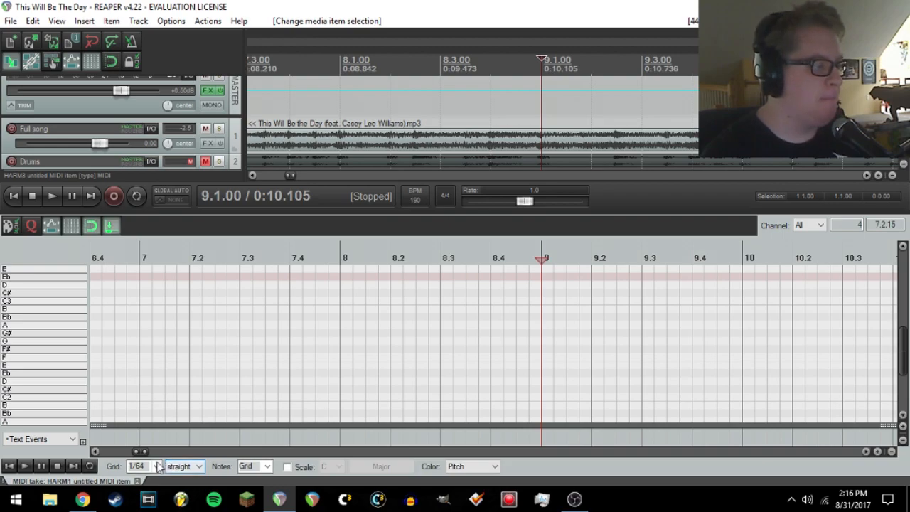
- Set the MIDI editor's grid division to 1/64 for the HARM1 item
{"action": "left_click", "coordinate": [156, 466]}
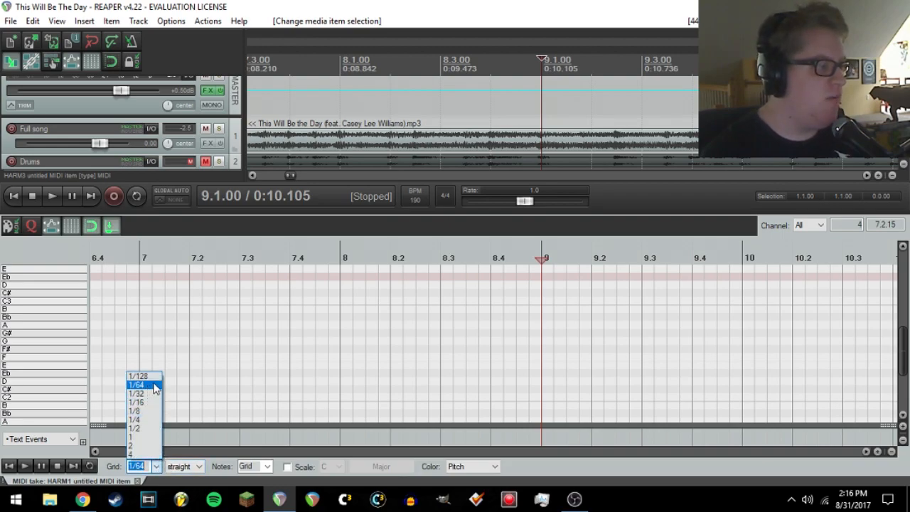
{"action": "left_click", "coordinate": [155, 386]}
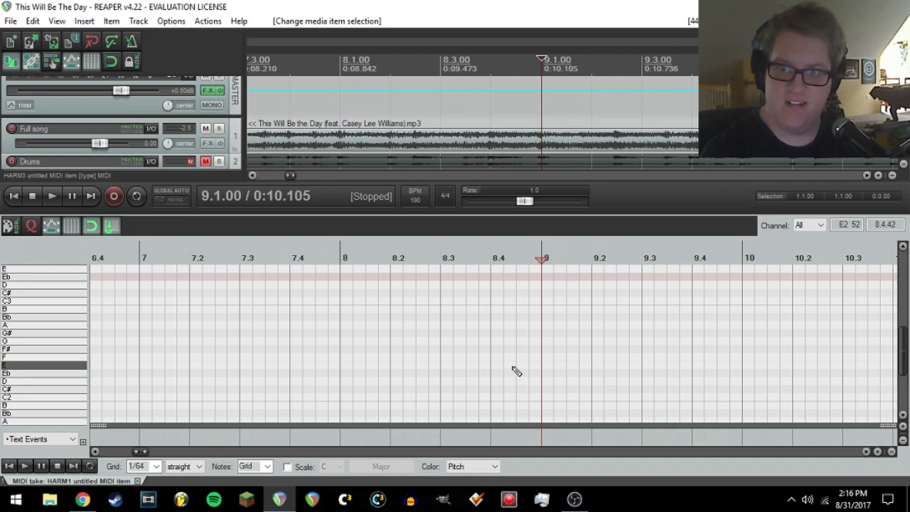
{"action": "scroll", "coordinate": [550, 350], "scroll_direction": "down", "scroll_amount": 1}
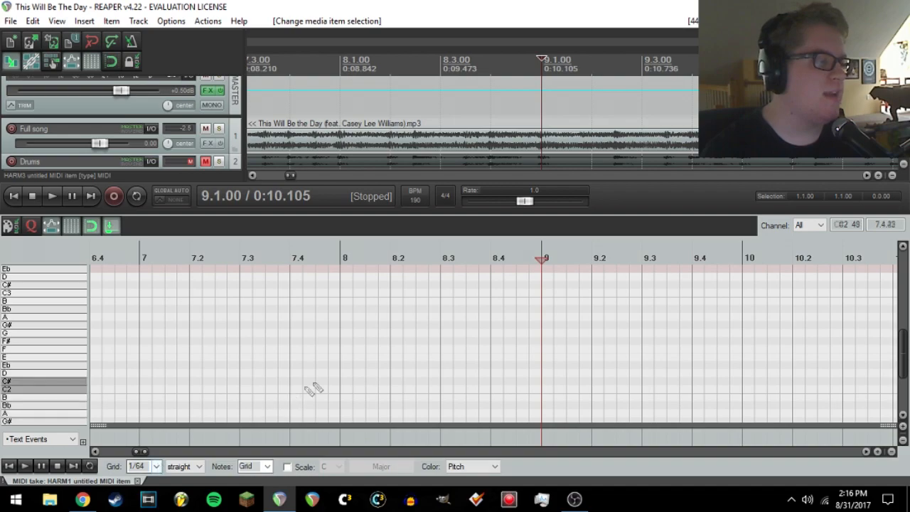
{"action": "scroll", "coordinate": [541, 356], "scroll_direction": "down", "scroll_amount": 1}
{"action": "scroll", "coordinate": [545, 351], "scroll_direction": "down", "scroll_amount": 1}
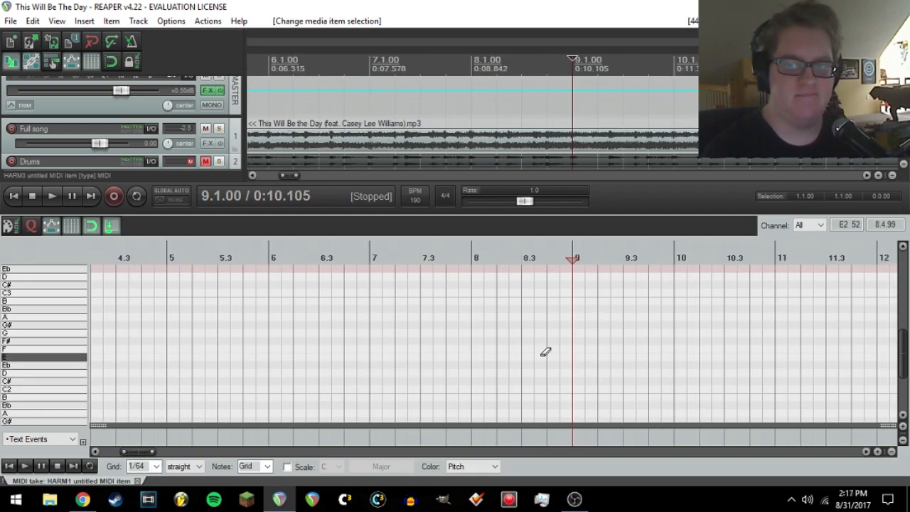
{"action": "left_click", "coordinate": [151, 466]}
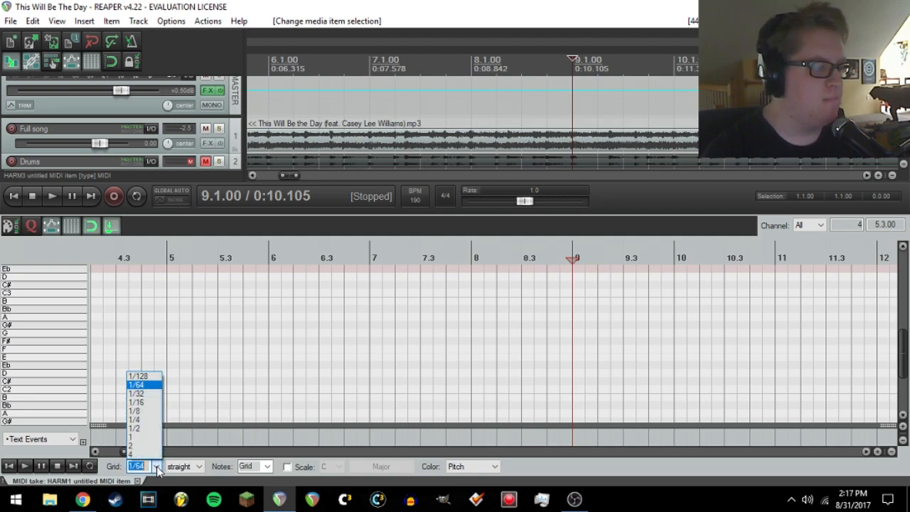
{"action": "left_click", "coordinate": [148, 387]}
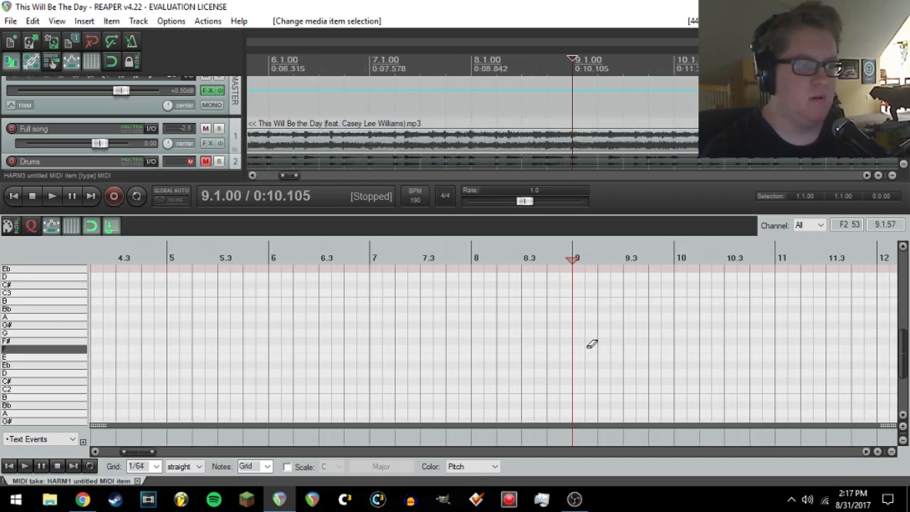
{"action": "scroll", "coordinate": [592, 344], "scroll_direction": "up", "scroll_amount": 3}
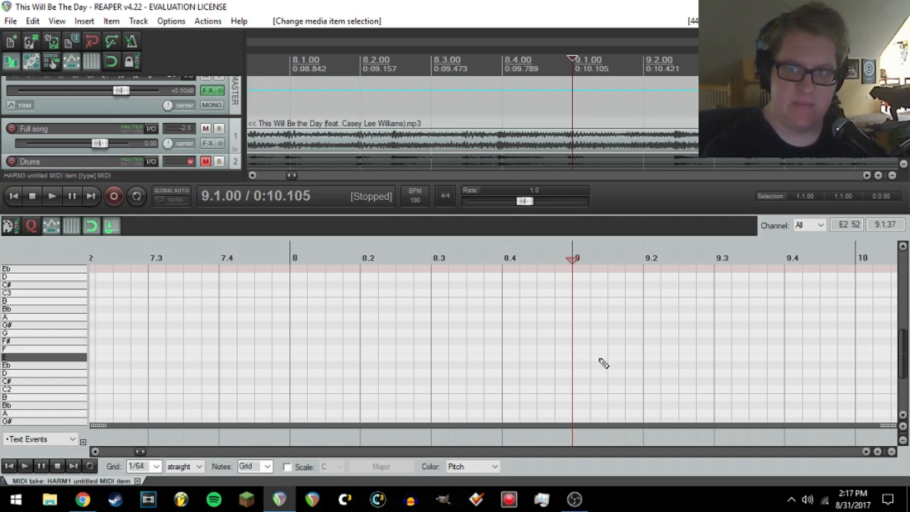
{"action": "scroll", "coordinate": [603, 363], "scroll_direction": "down", "scroll_amount": 6}
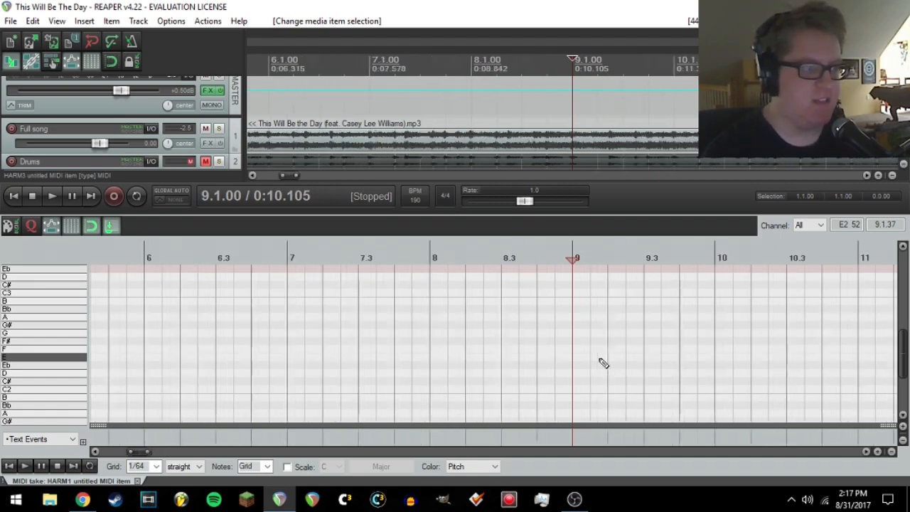
{"action": "scroll", "coordinate": [603, 363], "scroll_direction": "up", "scroll_amount": 7}
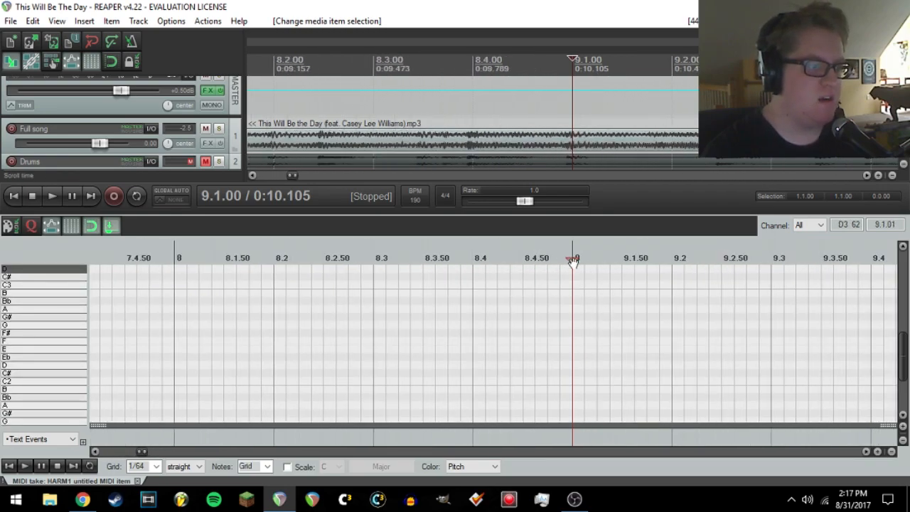
- Play short stretches of the song between 9.1 and 9.2.50 to locate where the first harmony note begins
{"action": "key", "text": "space"}
{"action": "key", "text": "space"}
{"action": "key", "text": "space"}
{"action": "key", "text": "ctrl+space"}
{"action": "left_click", "coordinate": [667, 258]}
{"action": "key", "text": "ctrl+space"}
{"action": "key", "text": "ctrl+space"}
{"action": "left_click", "coordinate": [672, 258]}
{"action": "key", "text": "ctrl+space"}
{"action": "key", "text": "ctrl+space"}
{"action": "left_click", "coordinate": [672, 258]}
{"action": "key", "text": "ctrl+space"}
{"action": "key", "text": "ctrl+space"}
{"action": "left_click", "coordinate": [721, 260]}
{"action": "key", "text": "ctrl+space"}
{"action": "key", "text": "ctrl+space"}
{"action": "left_click", "coordinate": [721, 258]}
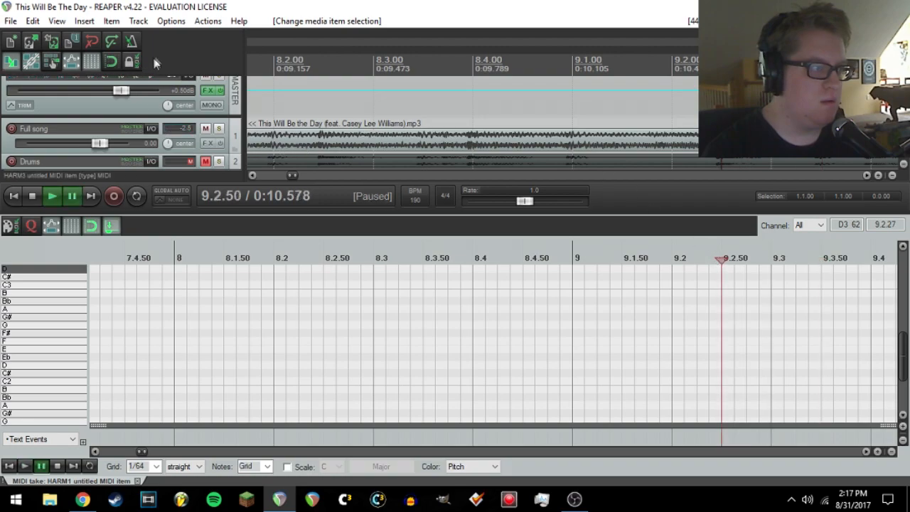
- Nudge the Full song audio item slightly later, then replay it around 9.2 and leave the edit cursor at 9.2.00
{"action": "left_click_drag", "start_coordinate": [469, 140], "coordinate": [474, 140]}
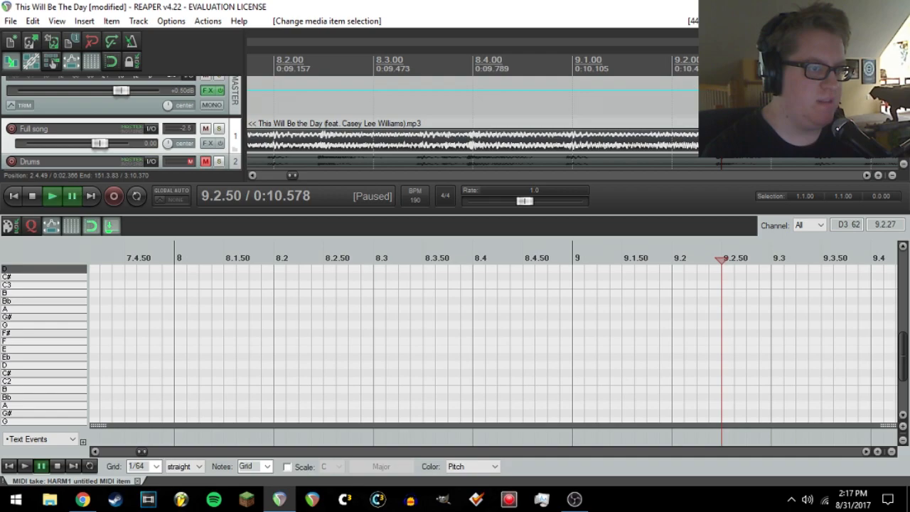
{"action": "left_click", "coordinate": [675, 257]}
{"action": "key", "text": "space"}
{"action": "key", "text": "space"}
{"action": "left_click", "coordinate": [674, 256]}
{"action": "scroll", "coordinate": [615, 345], "scroll_direction": "down", "scroll_amount": 2}
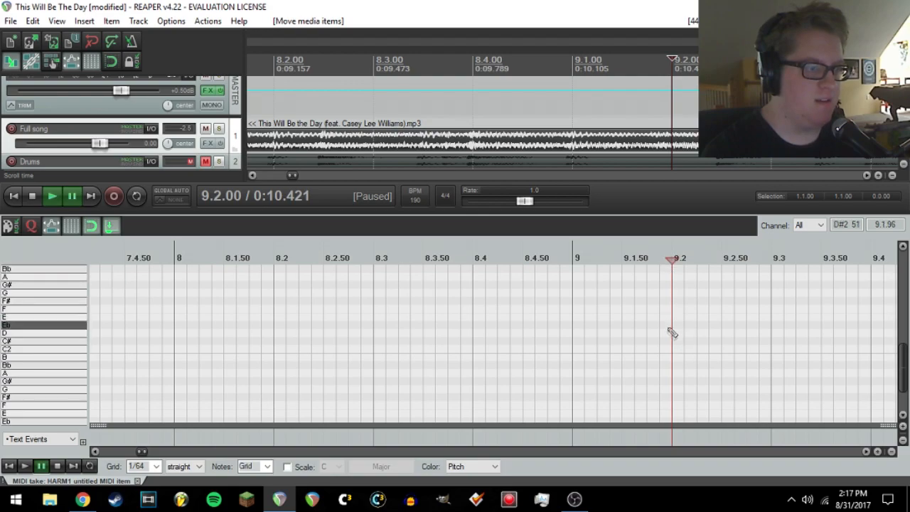
- Audition piano-roll pitches and draw an A3 note with velocity 127 from 9.2 to about 9.2.37 in HARM1
{"action": "left_click", "coordinate": [30, 335]}
{"action": "scroll", "coordinate": [47, 332], "scroll_direction": "up", "scroll_amount": 1}
{"action": "scroll", "coordinate": [46, 336], "scroll_direction": "up", "scroll_amount": 3}
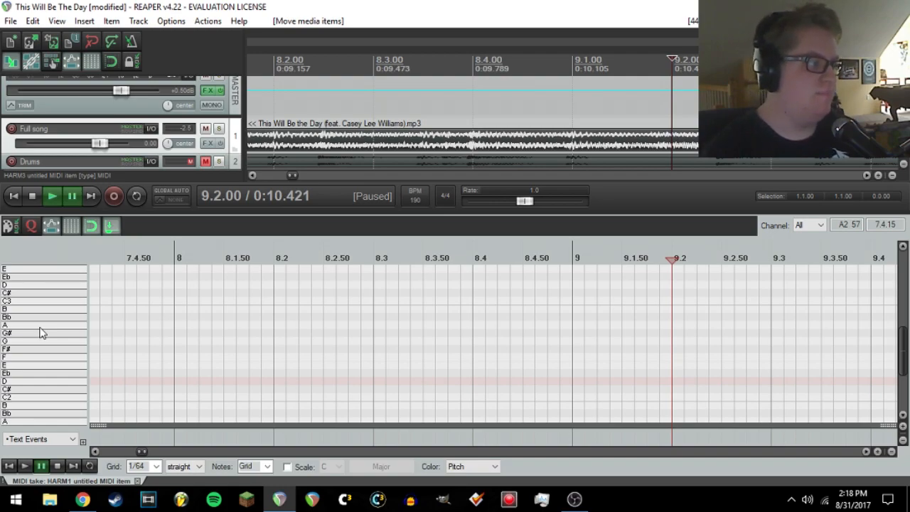
{"action": "scroll", "coordinate": [41, 333], "scroll_direction": "up", "scroll_amount": 2}
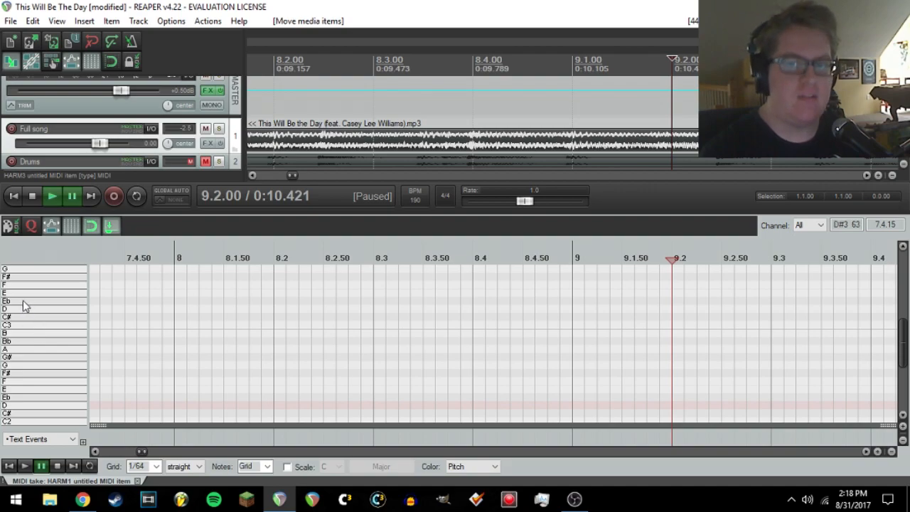
{"action": "left_click", "coordinate": [34, 309]}
{"action": "scroll", "coordinate": [64, 344], "scroll_direction": "up", "scroll_amount": 2}
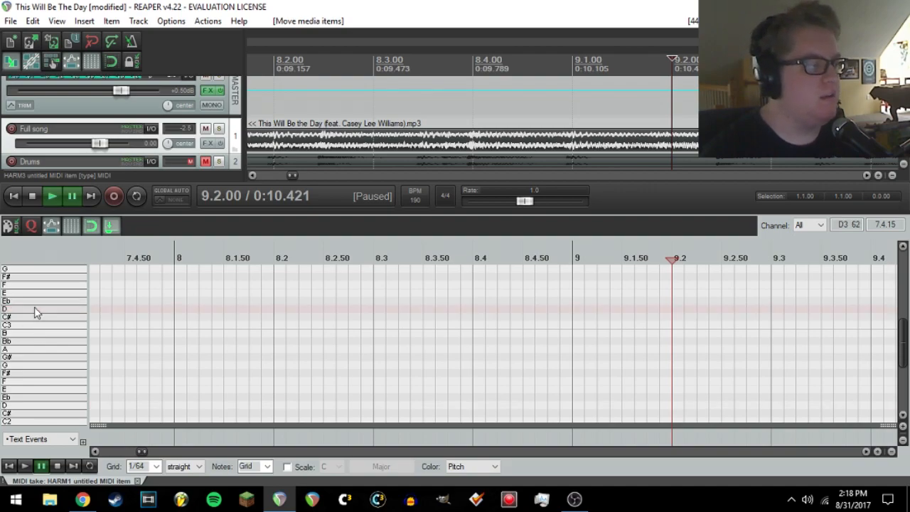
{"action": "left_click", "coordinate": [46, 303]}
{"action": "scroll", "coordinate": [42, 299], "scroll_direction": "up", "scroll_amount": 2}
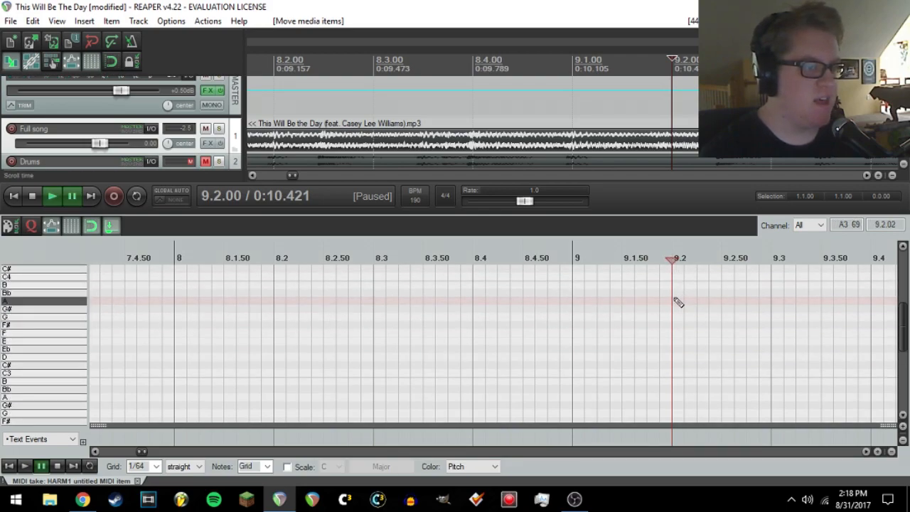
{"action": "mouse_move", "coordinate": [676, 300]}
{"action": "left_mouse_down"}
{"action": "mouse_move", "coordinate": [703, 308]}
{"action": "mouse_move", "coordinate": [694, 219]}
{"action": "left_mouse_up"}
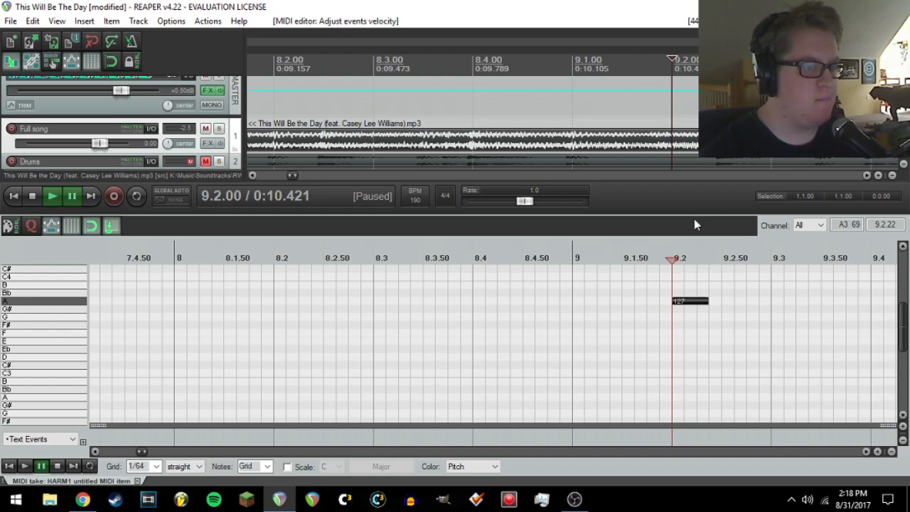
- Replay the audio around 9.2.50, check the first A3 note's end against it, and return the edit cursor to 9.2.00
{"action": "left_click", "coordinate": [721, 260]}
{"action": "key", "text": "space"}
{"action": "left_click", "coordinate": [573, 260]}
{"action": "key", "text": "space"}
{"action": "left_click", "coordinate": [573, 259]}
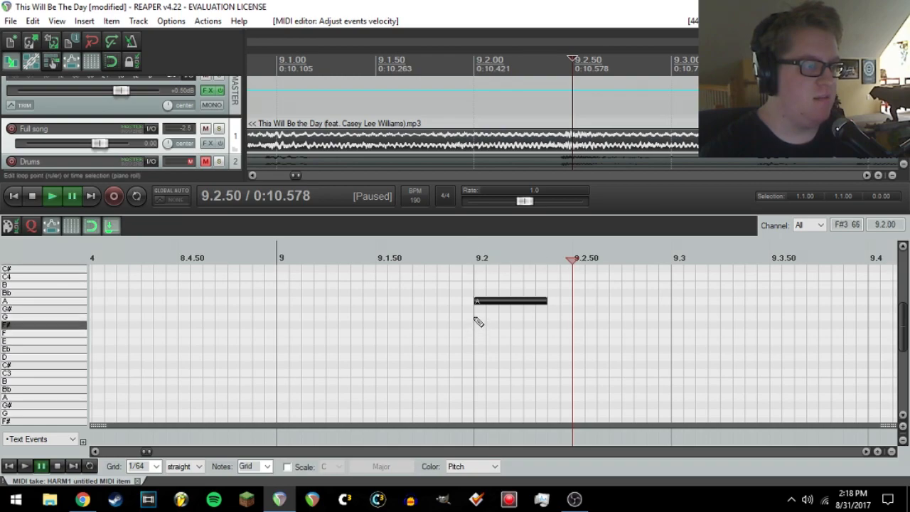
{"action": "mouse_move", "coordinate": [549, 307]}
{"action": "left_mouse_down"}
{"action": "mouse_move", "coordinate": [568, 308]}
{"action": "mouse_move", "coordinate": [554, 313]}
{"action": "left_mouse_up"}
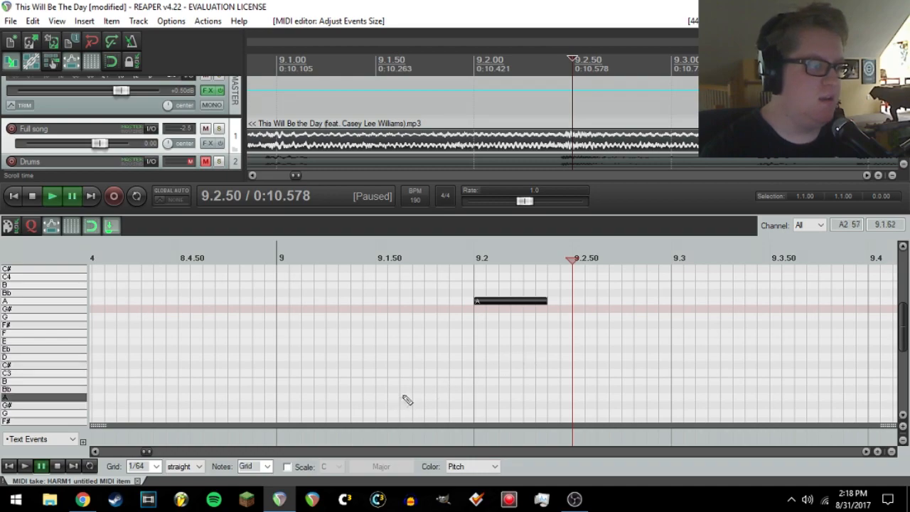
{"action": "left_click", "coordinate": [478, 259]}
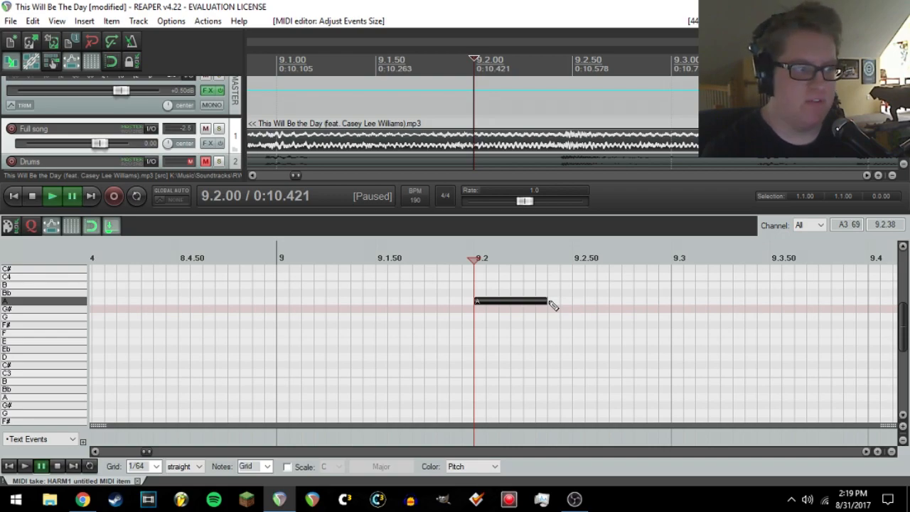
- Play from about 9.1.81 to find the next note, then draw a second A3 at 9.2.50 extending to about 9.2.87
{"action": "scroll", "coordinate": [483, 323], "scroll_direction": "down", "scroll_amount": 2}
{"action": "left_click", "coordinate": [554, 260]}
{"action": "key", "text": "space"}
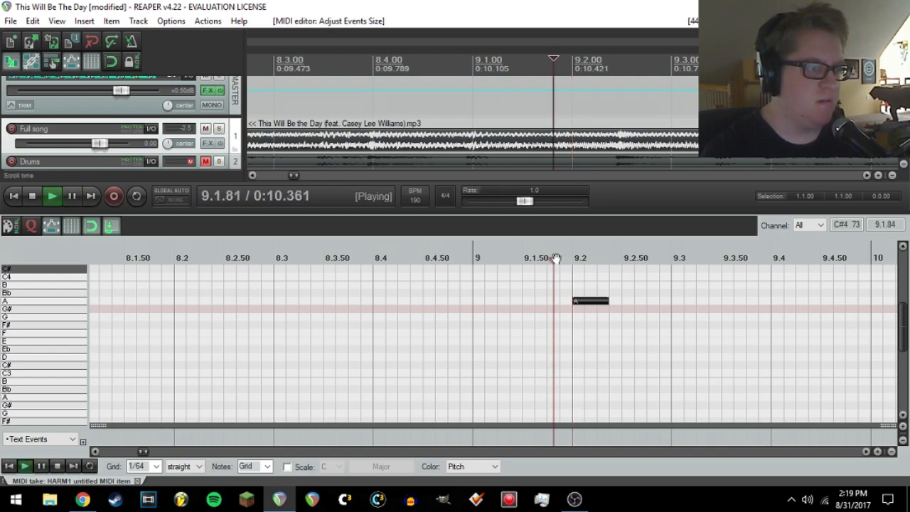
{"action": "key", "text": "space"}
{"action": "left_click", "coordinate": [623, 260]}
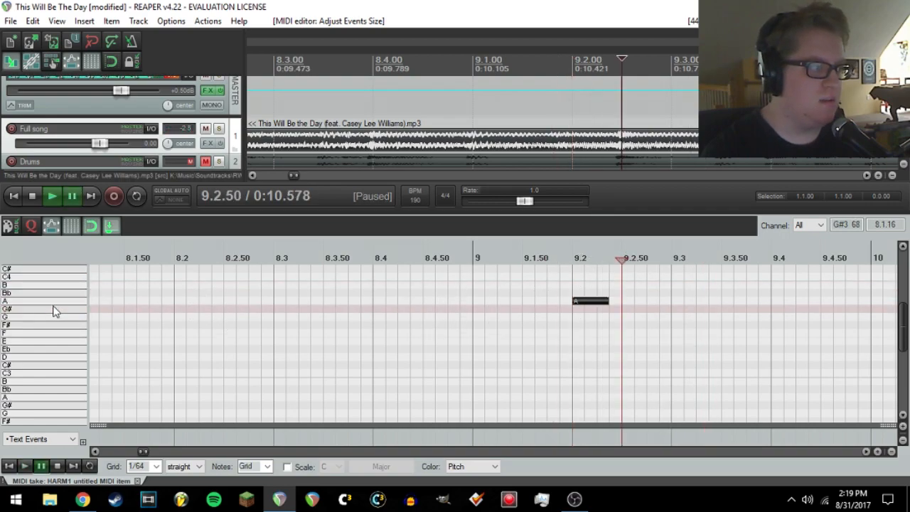
{"action": "left_click", "coordinate": [624, 301]}
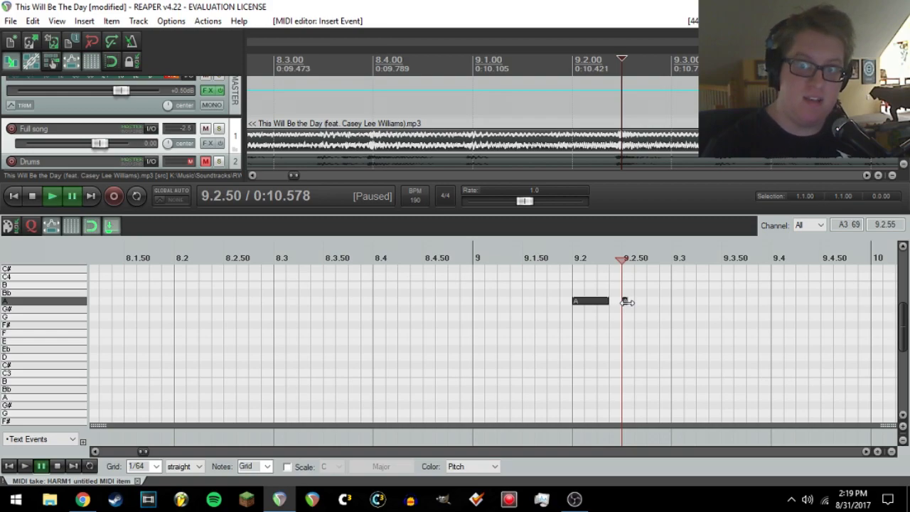
{"action": "left_click_drag", "start_coordinate": [627, 302], "coordinate": [659, 308]}
- Play past the second A3 note to hear its ending, lengthen it to about 9.3.25, and audition the A3 pitch
{"action": "key", "text": "space"}
{"action": "key", "text": "space"}
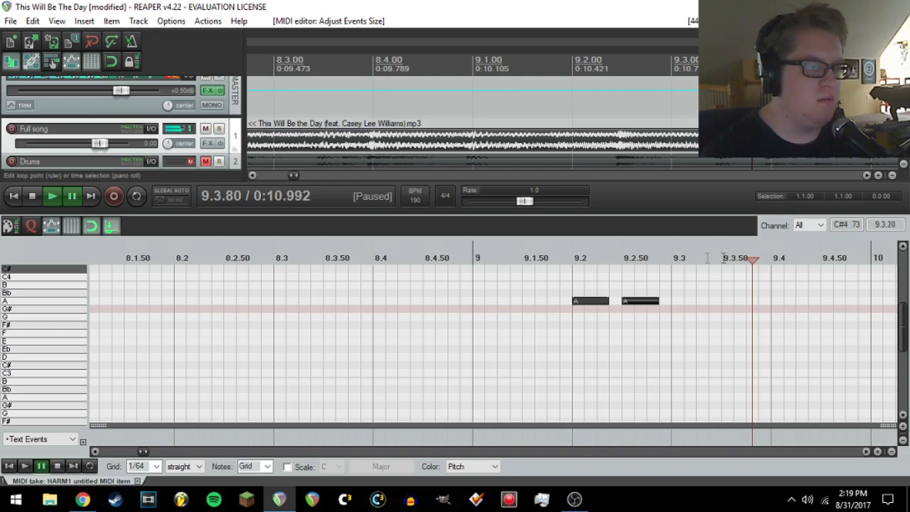
{"action": "left_click", "coordinate": [722, 258]}
{"action": "key", "text": "space"}
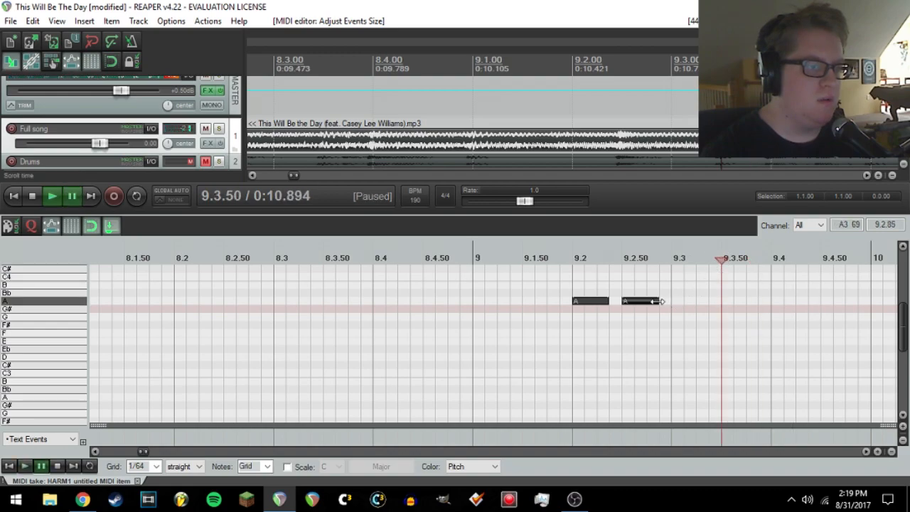
{"action": "left_click_drag", "start_coordinate": [660, 302], "coordinate": [690, 319]}
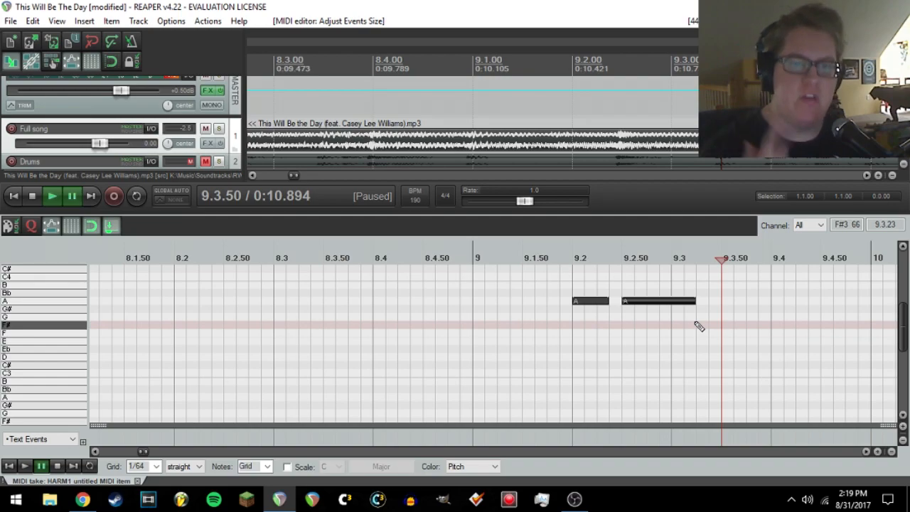
{"action": "left_click", "coordinate": [65, 304]}
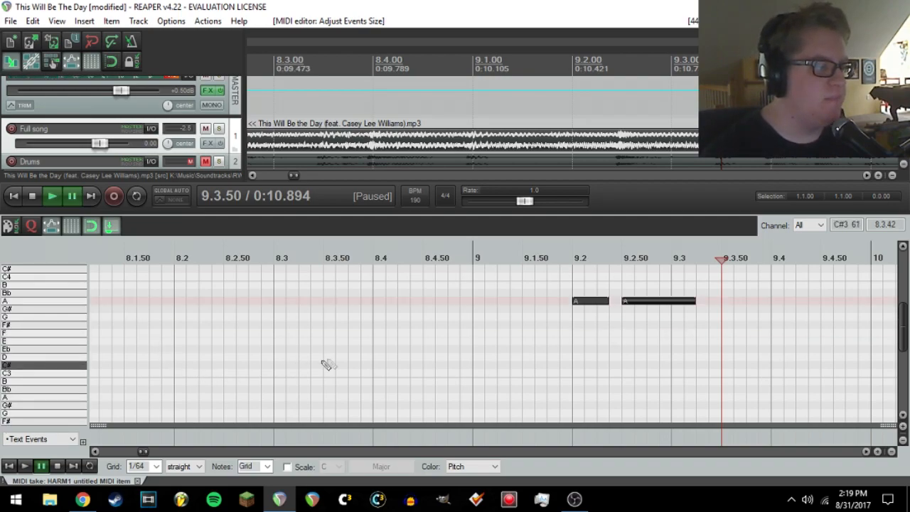
- Toggle the MIDI editor's scale snapping on and back off, then save the project
{"action": "left_click", "coordinate": [305, 471]}
{"action": "left_click", "coordinate": [304, 469]}
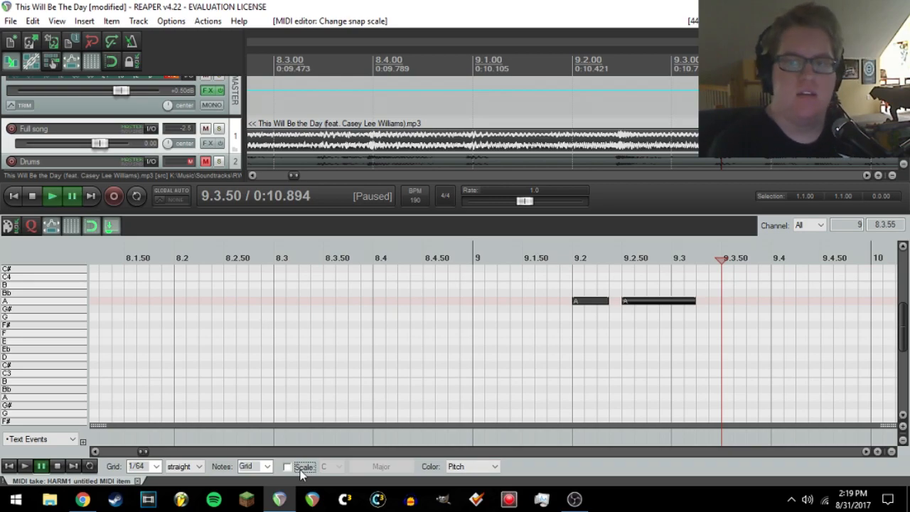
{"action": "left_click", "coordinate": [10, 21]}
{"action": "left_click", "coordinate": [28, 64]}
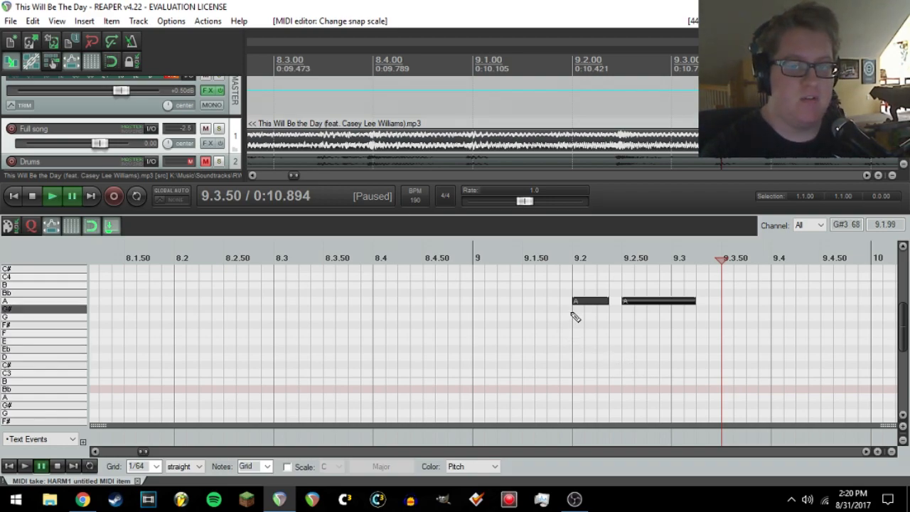
- Return the edit cursor to 9.2.00 at the first A3 note and switch to a new Chrome tab
{"action": "left_click", "coordinate": [574, 258]}
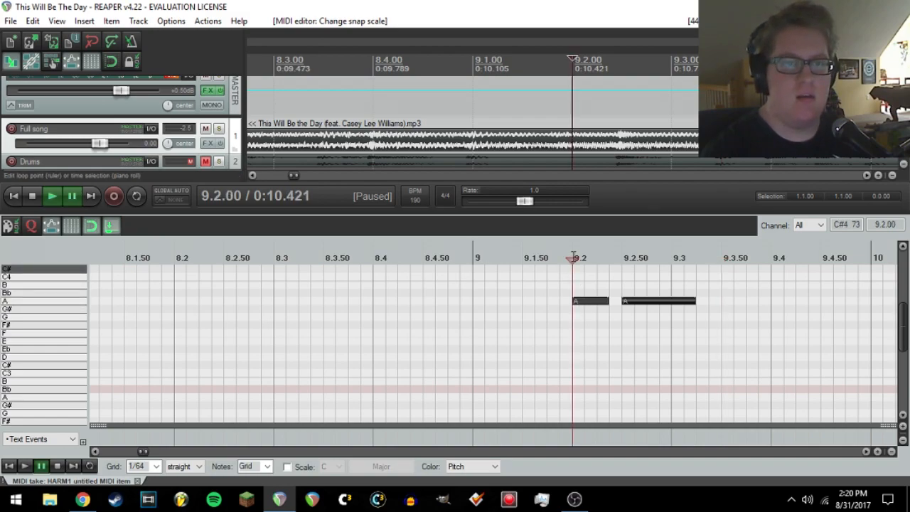
{"action": "left_click", "coordinate": [82, 499]}
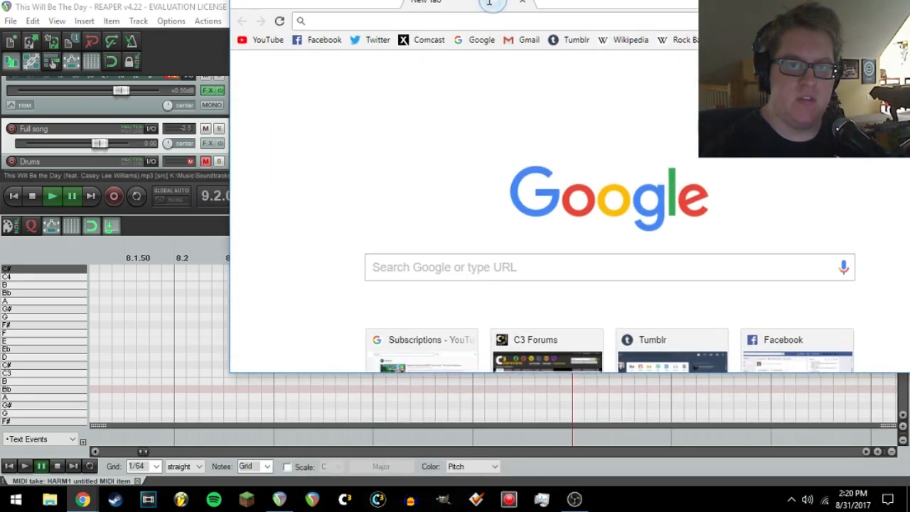
- Maximize the Chrome window and search Google for "this will be the day key"
{"action": "left_click_drag", "start_coordinate": [489, 3], "coordinate": [489, 1]}
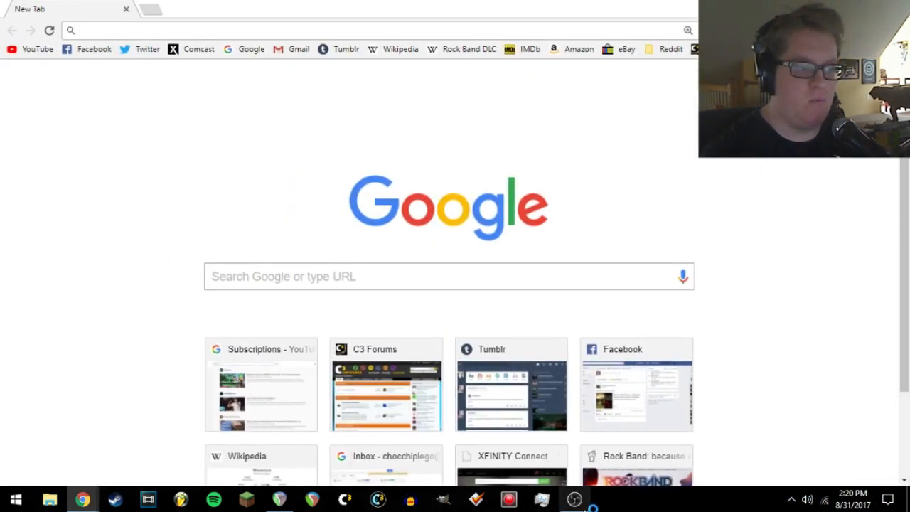
{"action": "left_click", "coordinate": [577, 501]}
{"action": "left_click", "coordinate": [181, 25]}
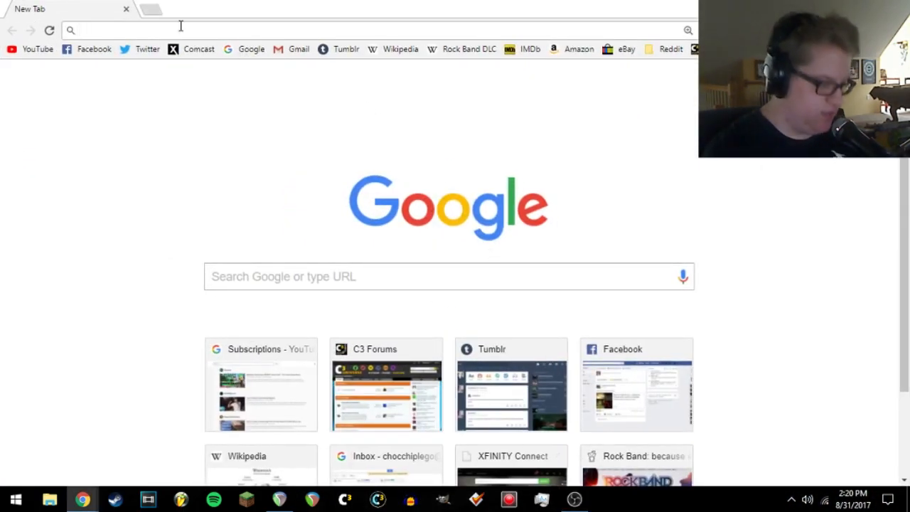
{"action": "type", "text": "this willl"}
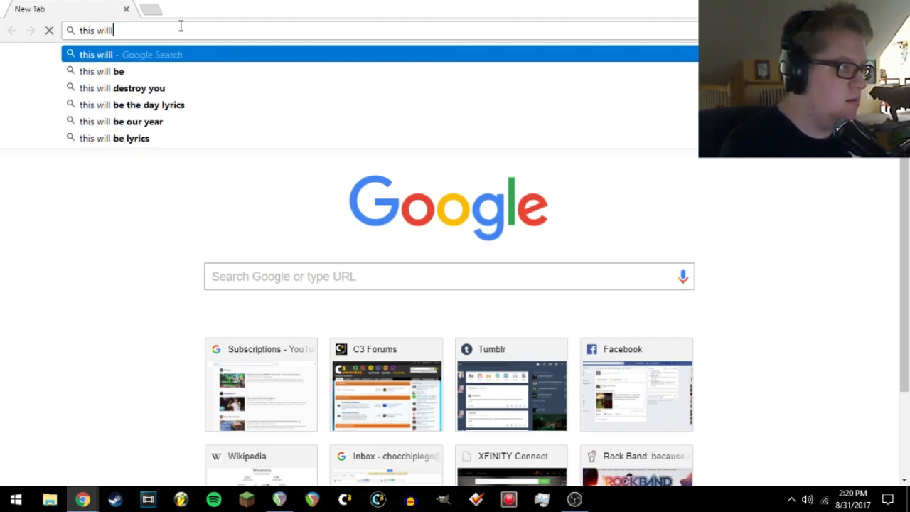
{"action": "key", "text": "BackSpace"}
{"action": "key", "text": "Down"}
{"action": "key", "text": "Down"}
{"action": "key", "text": "Down"}
{"action": "key", "text": "BackSpace"}
{"action": "key", "text": "BackSpace"}
{"action": "key", "text": "BackSpace"}
{"action": "key", "text": "BackSpace"}
{"action": "key", "text": "BackSpace"}
{"action": "key", "text": "BackSpace"}
{"action": "type", "text": "key"}
{"action": "key", "text": "Return"}
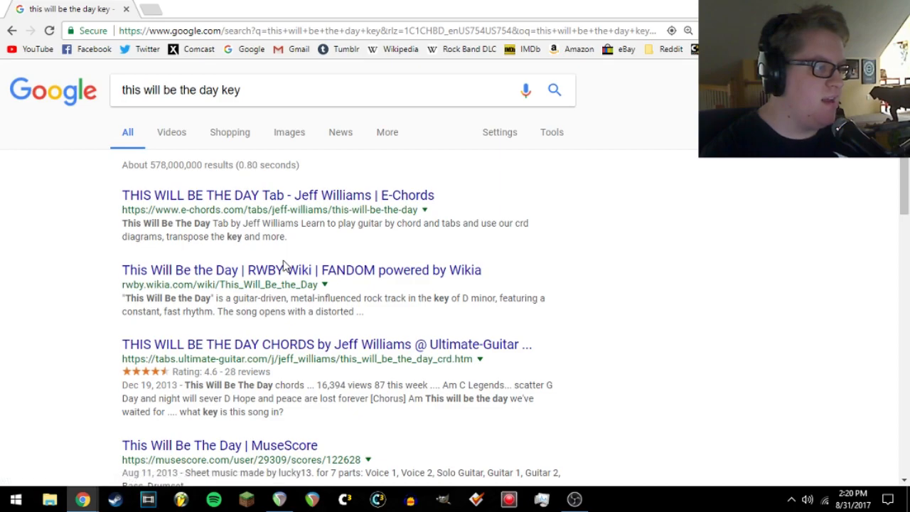
- Open the Ultimate-Guitar chords result for This Will Be The Day in a new tab and view its chord chart
{"action": "scroll", "coordinate": [284, 264], "scroll_direction": "down", "scroll_amount": 1}
{"action": "right_click", "coordinate": [302, 281]}
{"action": "left_click", "coordinate": [317, 286]}
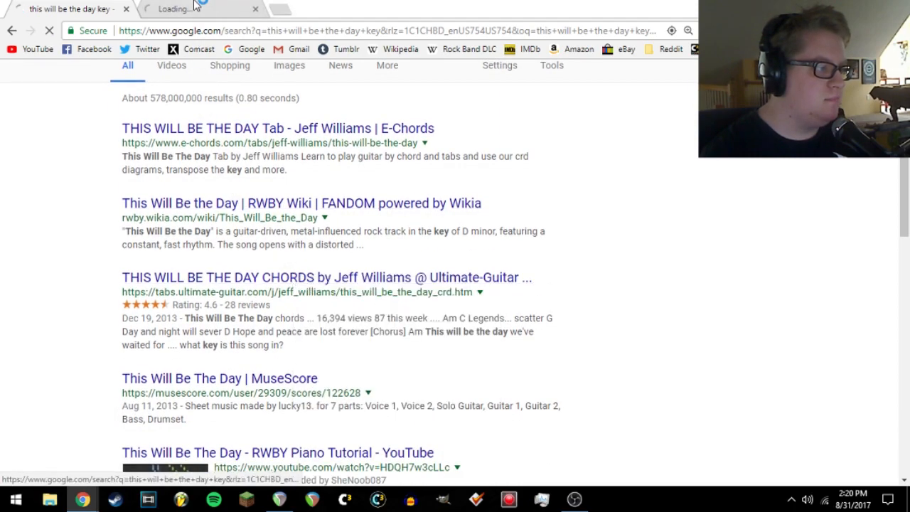
{"action": "left_click", "coordinate": [196, 7]}
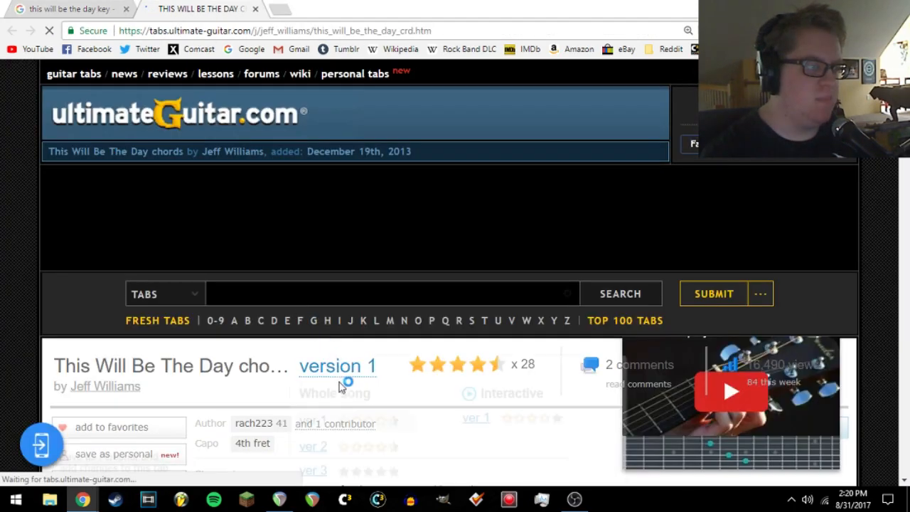
{"action": "scroll", "coordinate": [340, 385], "scroll_direction": "down", "scroll_amount": 3}
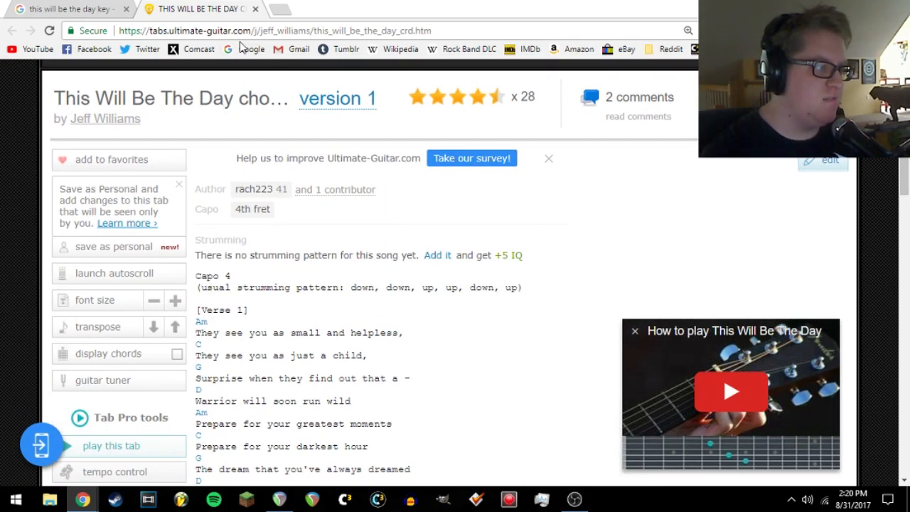
- Switch back to REAPER and open the recent project This will be the Day.RPP from RWBY\Volume 1 in a new project tab
{"action": "left_click", "coordinate": [280, 499]}
{"action": "left_click", "coordinate": [10, 20]}
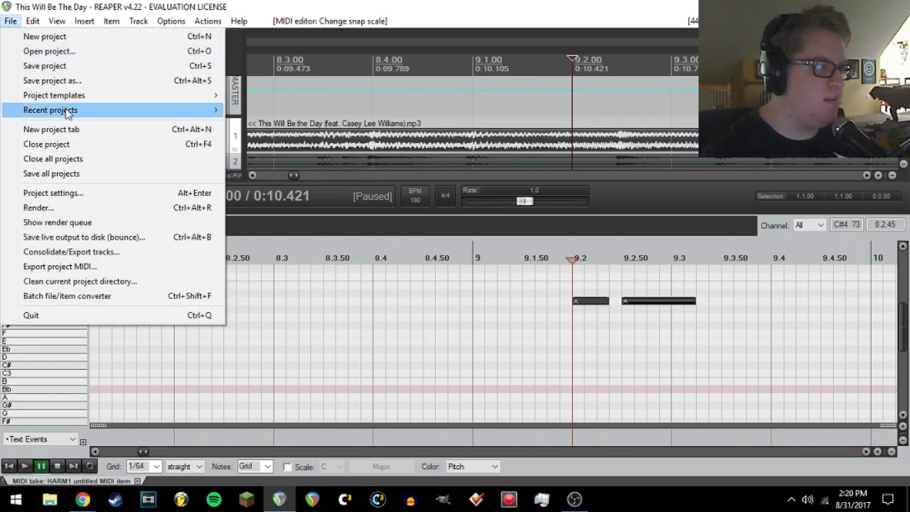
{"action": "left_click", "coordinate": [85, 135]}
{"action": "left_click", "coordinate": [11, 20]}
{"action": "mouse_move", "coordinate": [50, 110]}
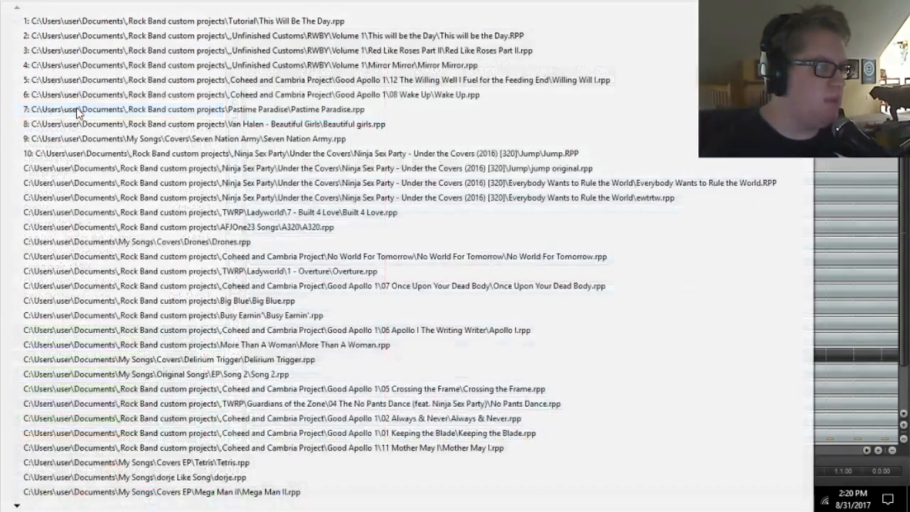
{"action": "left_click", "coordinate": [261, 39]}
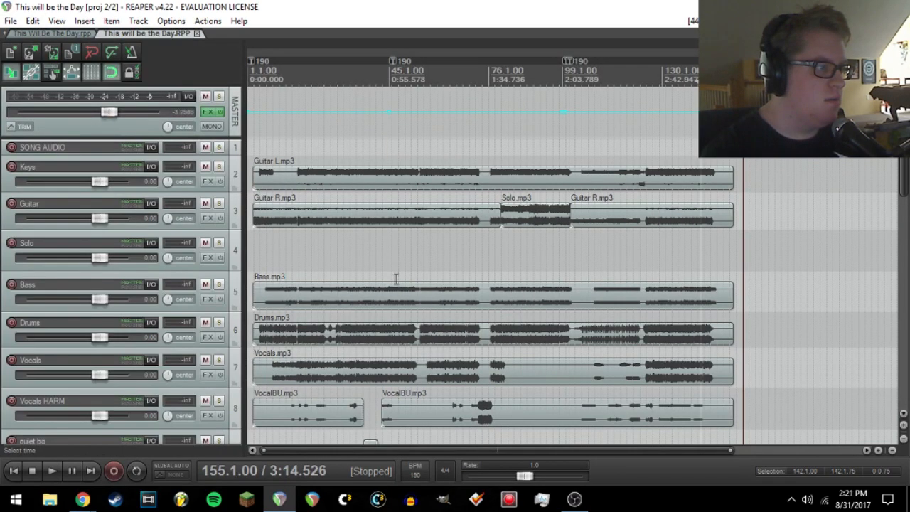
- Open the HARM1 item of the reference project in the MIDI editor and examine its note pitches around measures 9 and 10
{"action": "scroll", "coordinate": [377, 344], "scroll_direction": "down", "scroll_amount": 10}
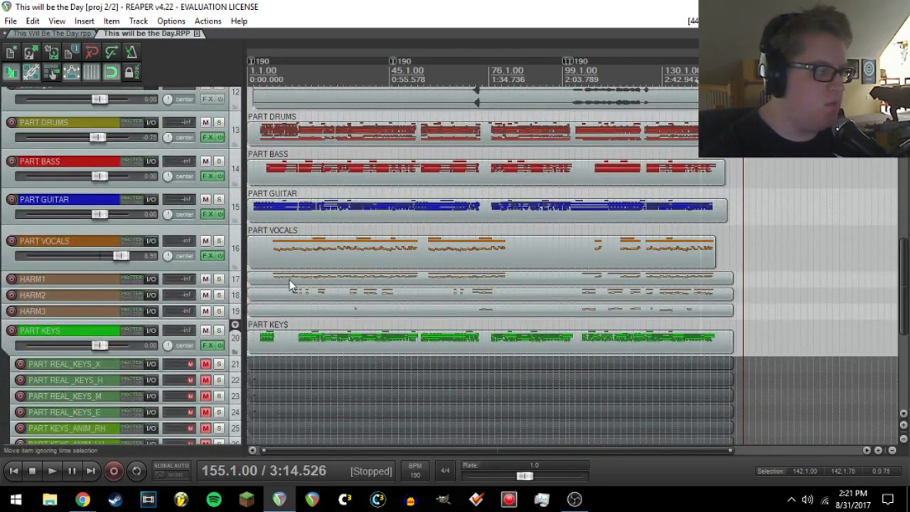
{"action": "double_click", "coordinate": [289, 281]}
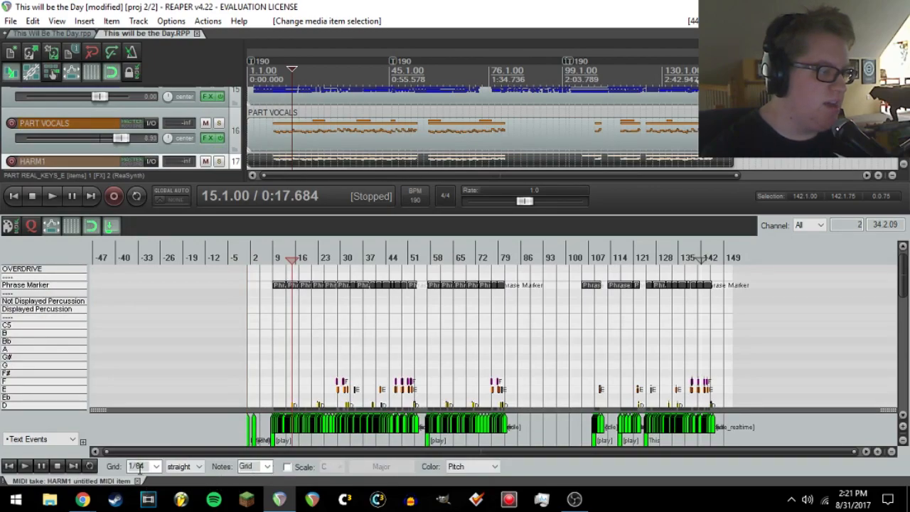
{"action": "scroll", "coordinate": [327, 376], "scroll_direction": "down", "scroll_amount": 5}
{"action": "scroll", "coordinate": [327, 373], "scroll_direction": "down", "scroll_amount": 1}
{"action": "left_click", "coordinate": [278, 258]}
{"action": "scroll", "coordinate": [398, 327], "scroll_direction": "up", "scroll_amount": 4}
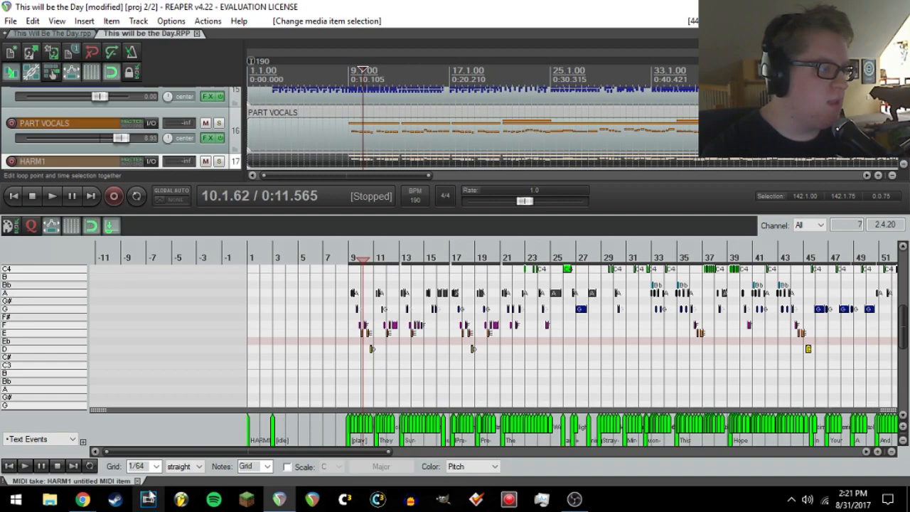
- Close the reference project's HARM1 editor and close that project without saving
{"action": "left_click", "coordinate": [137, 481]}
{"action": "left_click", "coordinate": [197, 33]}
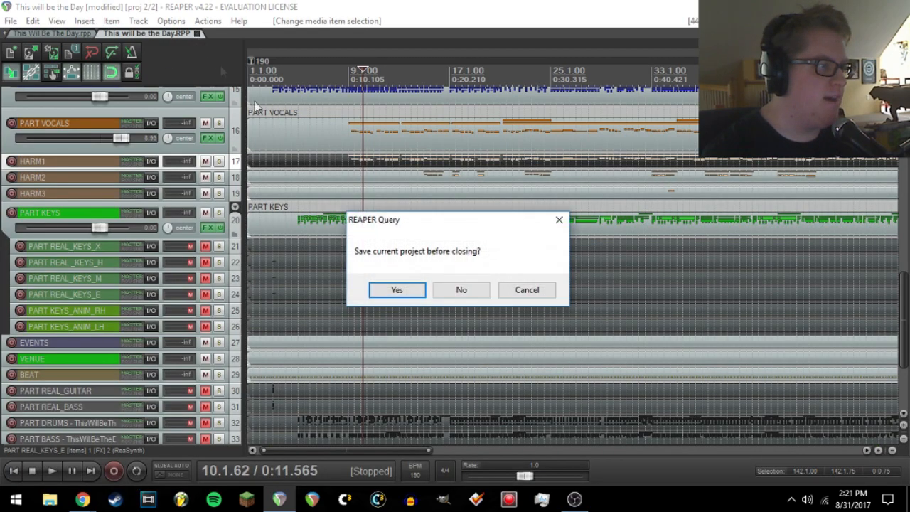
{"action": "left_click", "coordinate": [466, 291]}
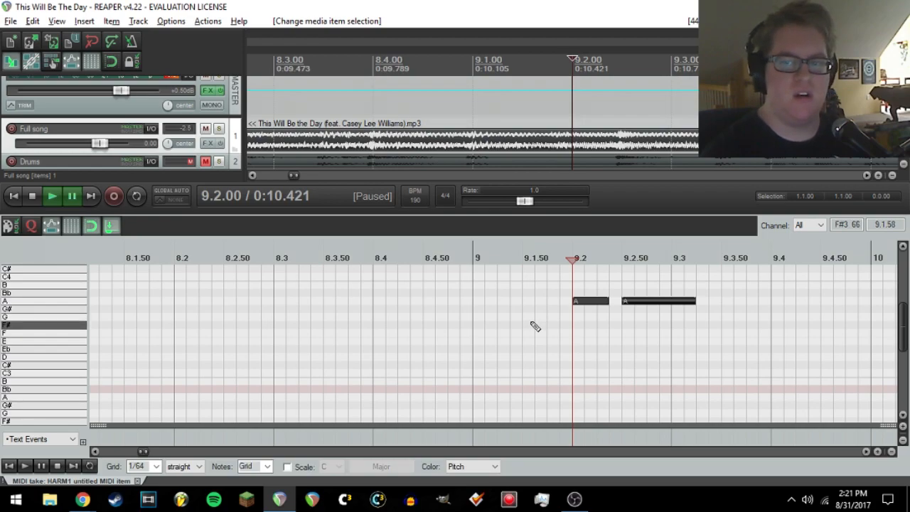
- Play from about 9.1 to find the third note, insert a G3 at 9.3.50, and lengthen it to about 9.4.25
{"action": "scroll", "coordinate": [535, 324], "scroll_direction": "down", "scroll_amount": 5}
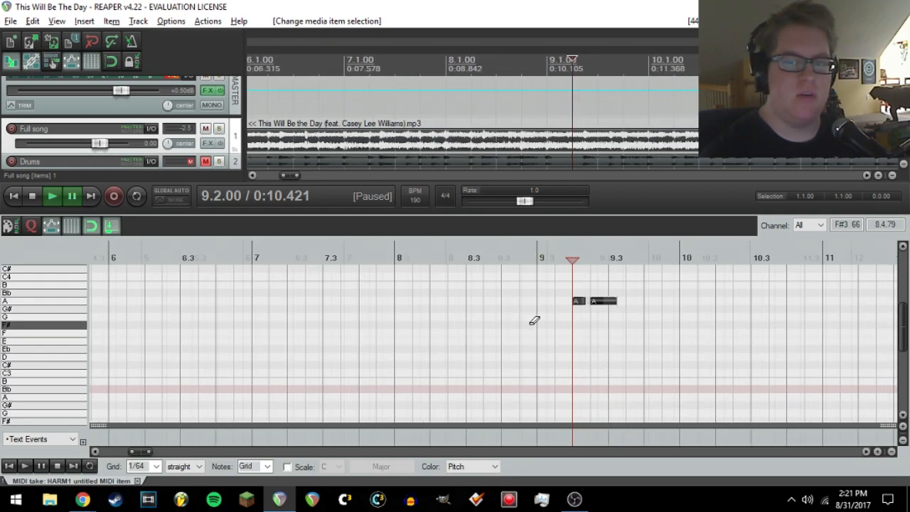
{"action": "left_click", "coordinate": [561, 262]}
{"action": "key", "text": "space"}
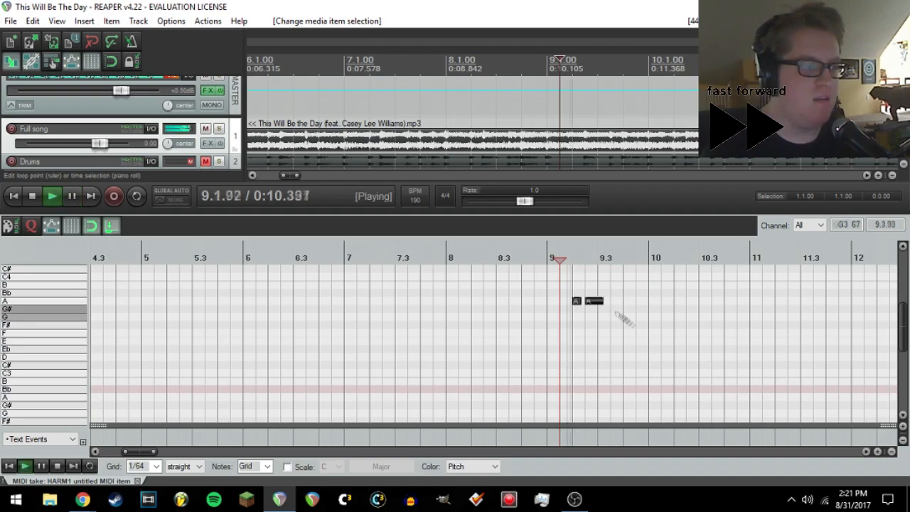
{"action": "scroll", "coordinate": [623, 314], "scroll_direction": "up", "scroll_amount": 3}
{"action": "left_click", "coordinate": [570, 261]}
{"action": "key", "text": "space"}
{"action": "left_click", "coordinate": [573, 317]}
{"action": "key", "text": "space"}
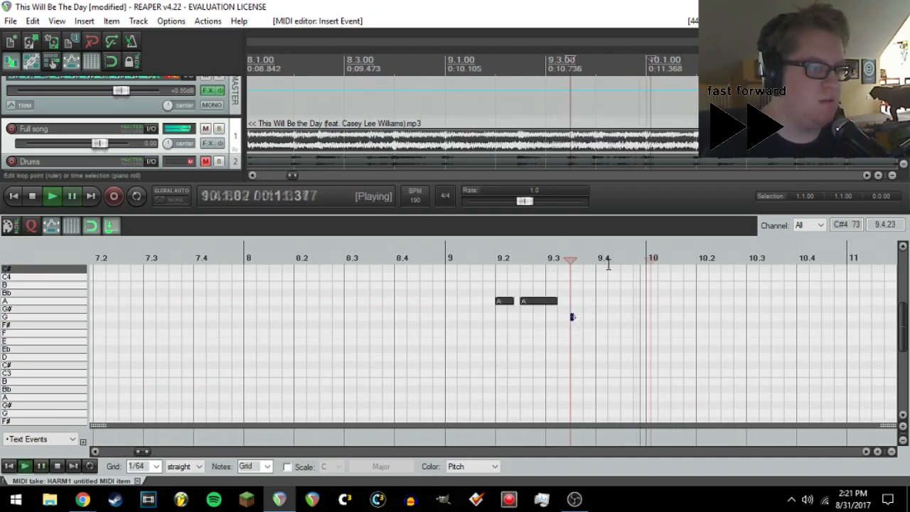
{"action": "key", "text": "space"}
{"action": "left_click", "coordinate": [621, 260]}
{"action": "left_click_drag", "start_coordinate": [574, 317], "coordinate": [609, 317]}
- Lower the short note at 9.4.50 by two semitones to F3 and play the song to find the following note
{"action": "key", "text": "Down"}
{"action": "key", "text": "Down"}
{"action": "key", "text": "space"}
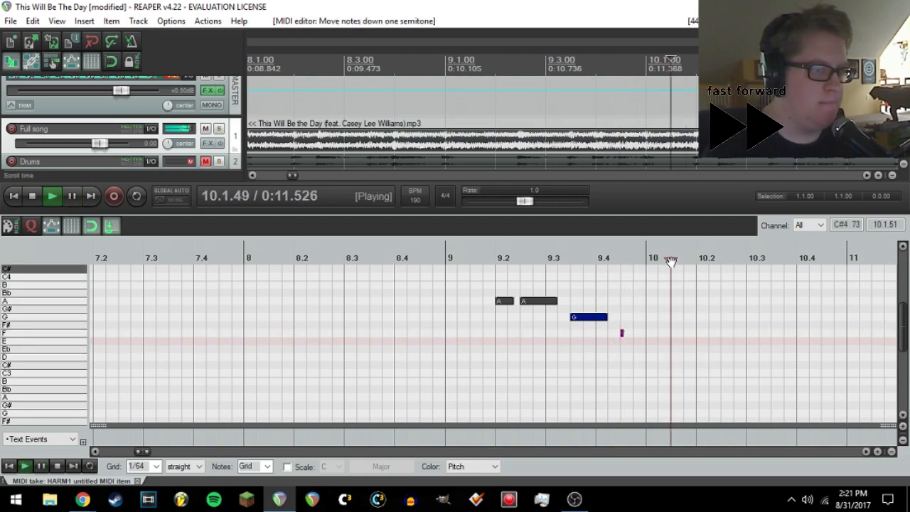
{"action": "key", "text": "space"}
- Insert a short F3 at 10.2.00, try the note at 9.4.50 as E3 lengthened to about 9.4.87, and play from 9.2.00
{"action": "left_click", "coordinate": [697, 335]}
{"action": "key", "text": "Down"}
{"action": "left_click_drag", "start_coordinate": [623, 333], "coordinate": [638, 333]}
{"action": "left_click", "coordinate": [496, 259]}
{"action": "key", "text": "space"}
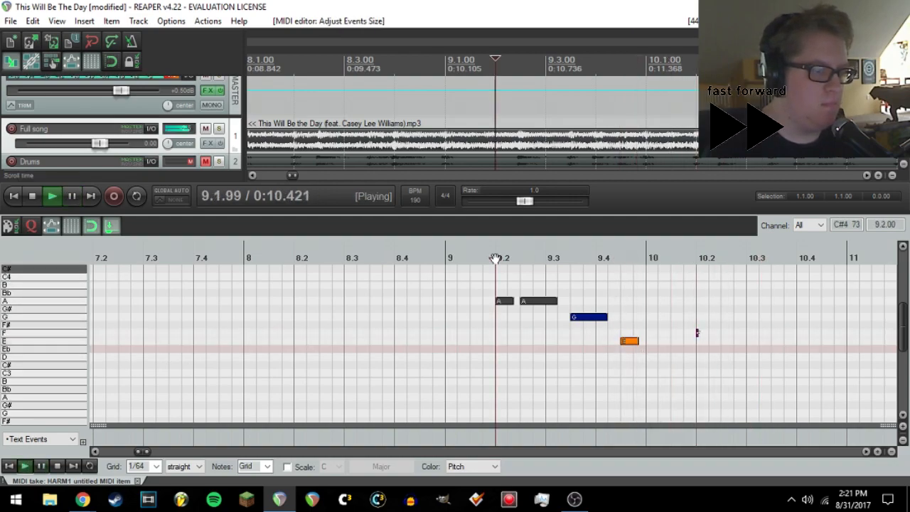
- Add an E3 note from 10.1.00 to about 10.1.75, with the note at 9.4.50 back on F3, and save the project
{"action": "key", "text": "space"}
{"action": "scroll", "coordinate": [691, 260], "scroll_direction": "up", "scroll_amount": 2}
{"action": "left_click", "coordinate": [576, 340]}
{"action": "left_click_drag", "start_coordinate": [577, 341], "coordinate": [623, 340]}
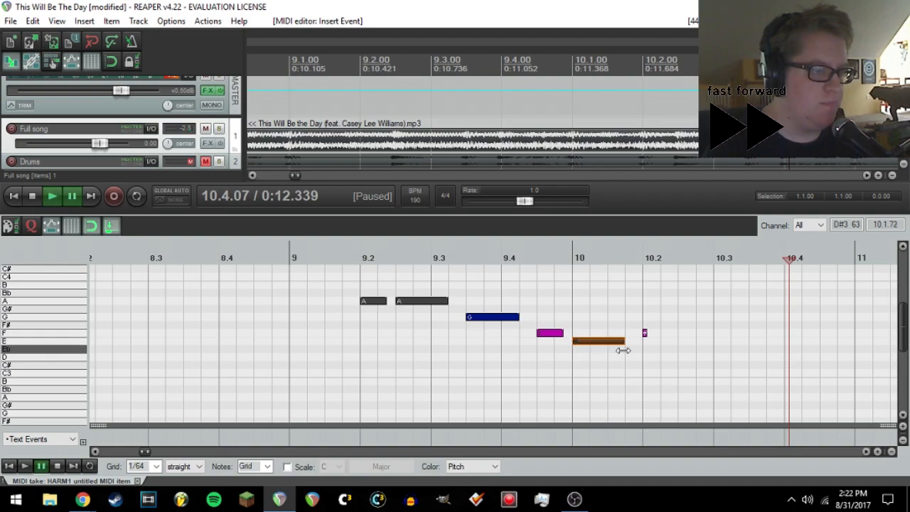
{"action": "left_click_drag", "start_coordinate": [562, 334], "coordinate": [563, 334]}
{"action": "left_click", "coordinate": [361, 258]}
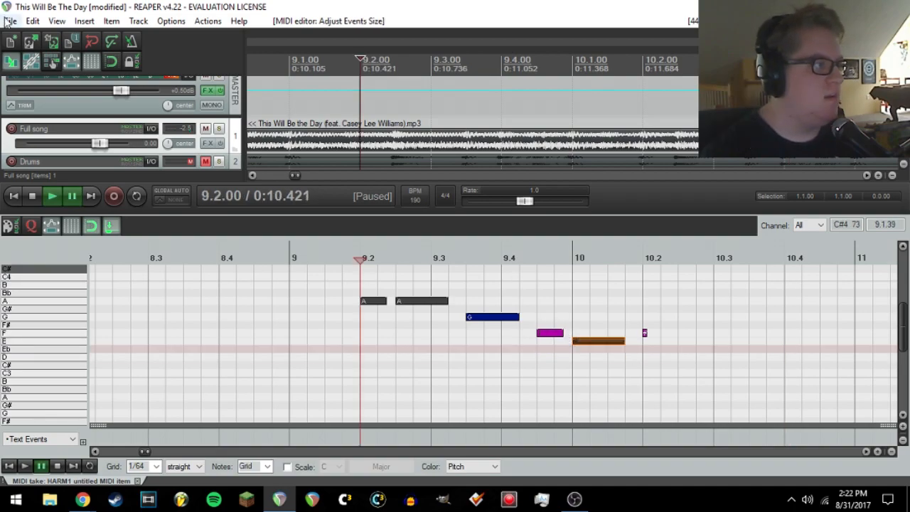
{"action": "left_click", "coordinate": [11, 21]}
{"action": "left_click", "coordinate": [34, 65]}
- Audition the piano keys from G3 down to D3, and play the placed notes from about 9.1.62
{"action": "mouse_move", "coordinate": [51, 313]}
{"action": "left_mouse_down"}
{"action": "mouse_move", "coordinate": [41, 318]}
{"action": "mouse_move", "coordinate": [43, 301]}
{"action": "mouse_move", "coordinate": [43, 333]}
{"action": "left_mouse_up"}
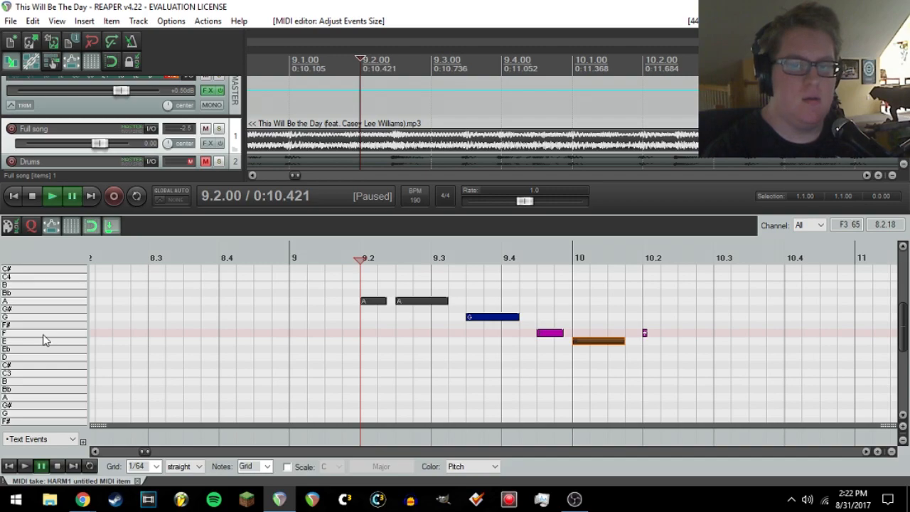
{"action": "left_click_drag", "start_coordinate": [43, 334], "coordinate": [43, 356]}
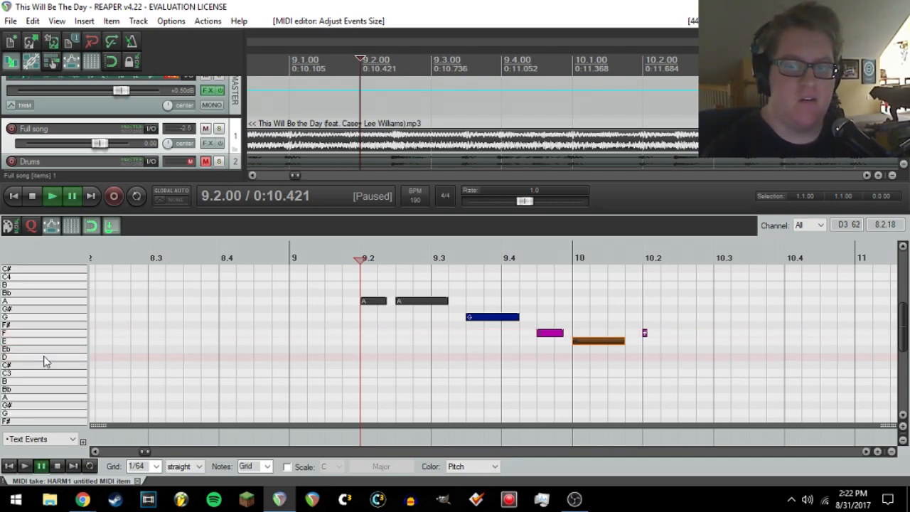
{"action": "left_click", "coordinate": [334, 258]}
{"action": "key", "text": "space"}
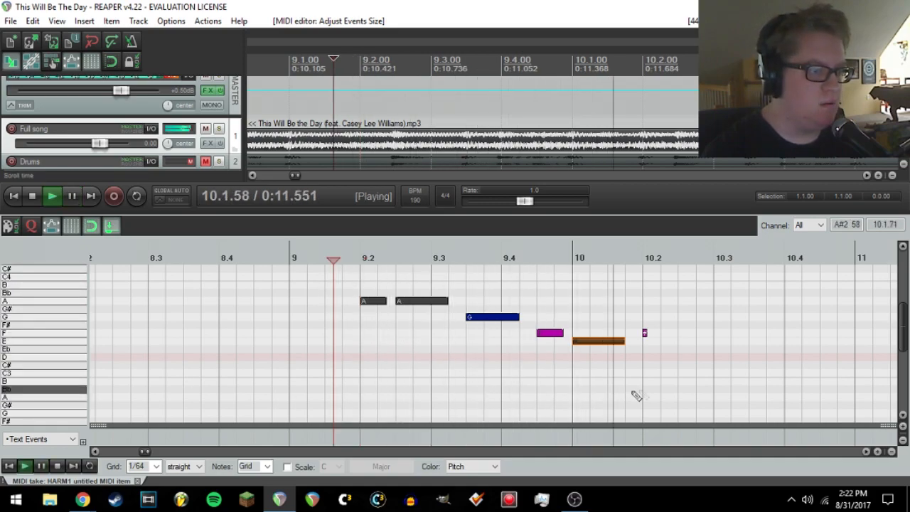
{"action": "key", "text": "ctrl+space"}
- Set the velocity of all HARM1 notes to 127, deselect them, and save the project
{"action": "mouse_move", "coordinate": [661, 314]}
{"action": "left_mouse_down"}
{"action": "mouse_move", "coordinate": [603, 365]}
{"action": "mouse_move", "coordinate": [602, 337]}
{"action": "left_mouse_up"}
{"action": "left_click_drag", "start_coordinate": [617, 296], "coordinate": [618, 297]}
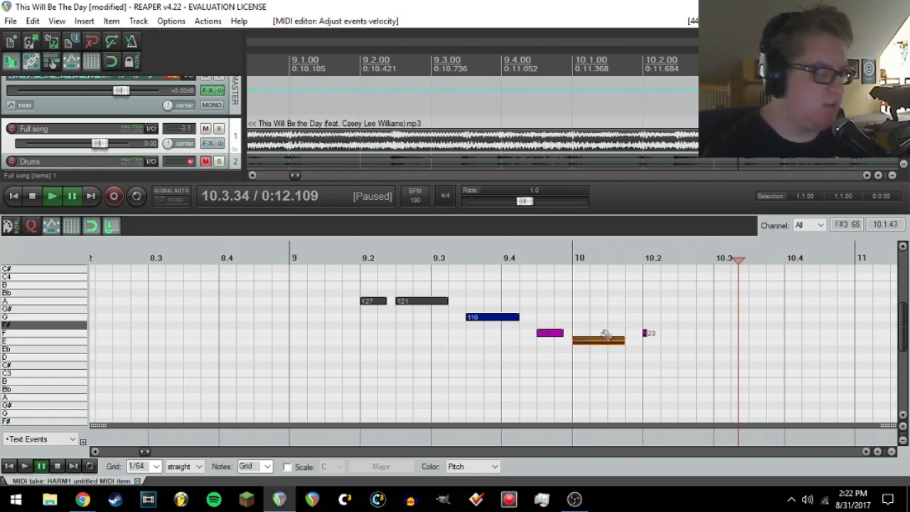
{"action": "key", "text": "ctrl+a"}
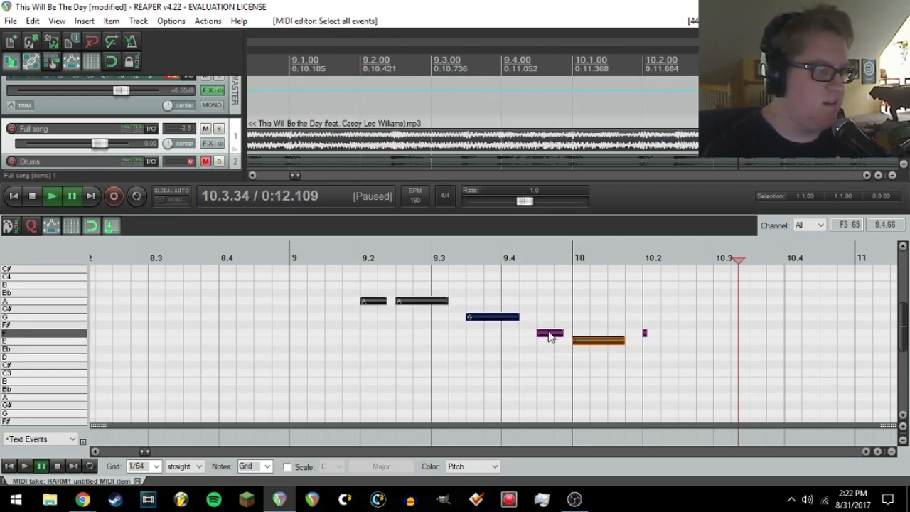
{"action": "left_click_drag", "start_coordinate": [547, 331], "coordinate": [546, 319]}
{"action": "left_click_drag", "start_coordinate": [555, 219], "coordinate": [551, 234]}
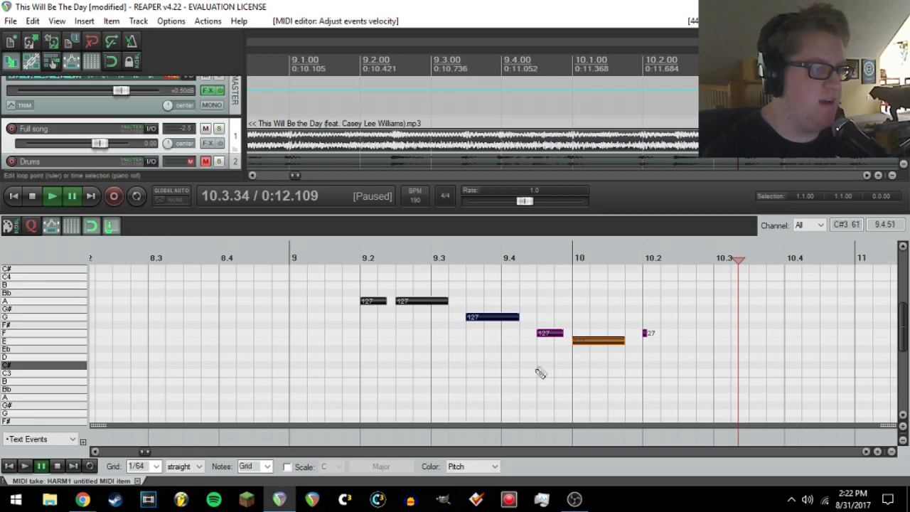
{"action": "left_click", "coordinate": [526, 370]}
{"action": "left_click", "coordinate": [457, 361]}
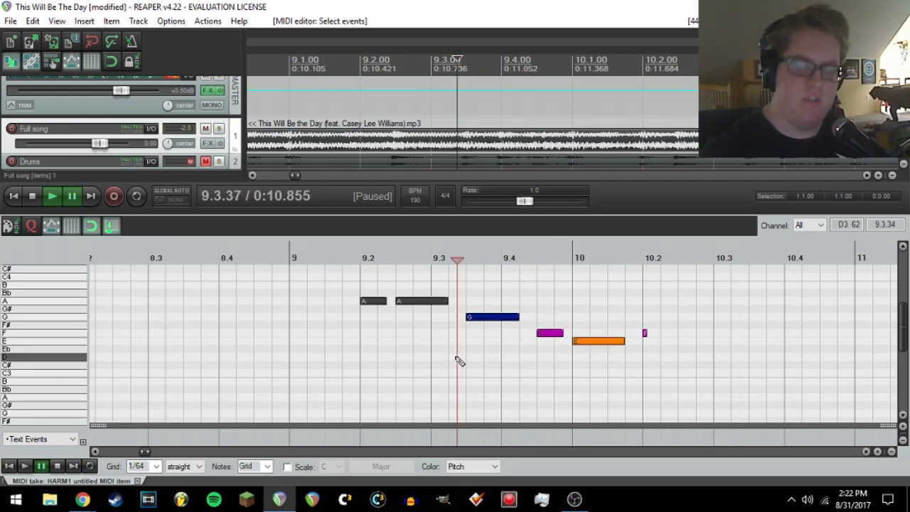
{"action": "left_click", "coordinate": [11, 21]}
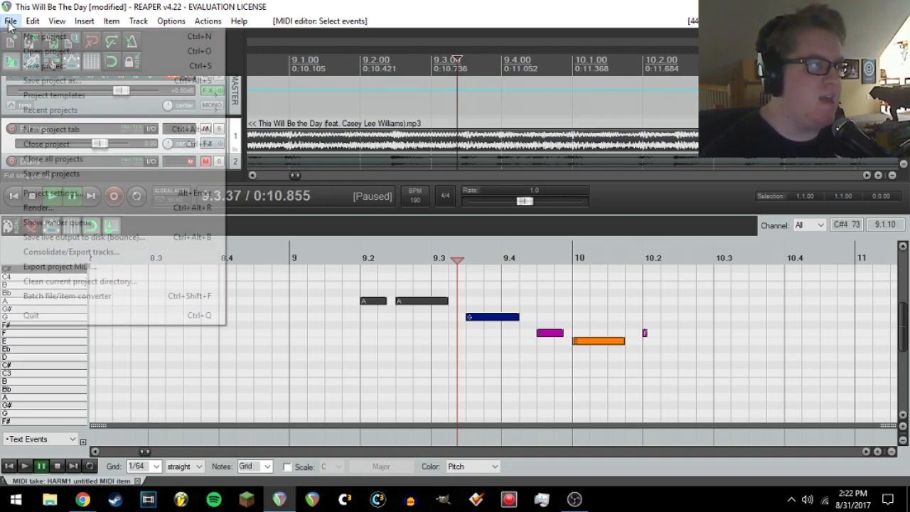
{"action": "left_click", "coordinate": [18, 66]}
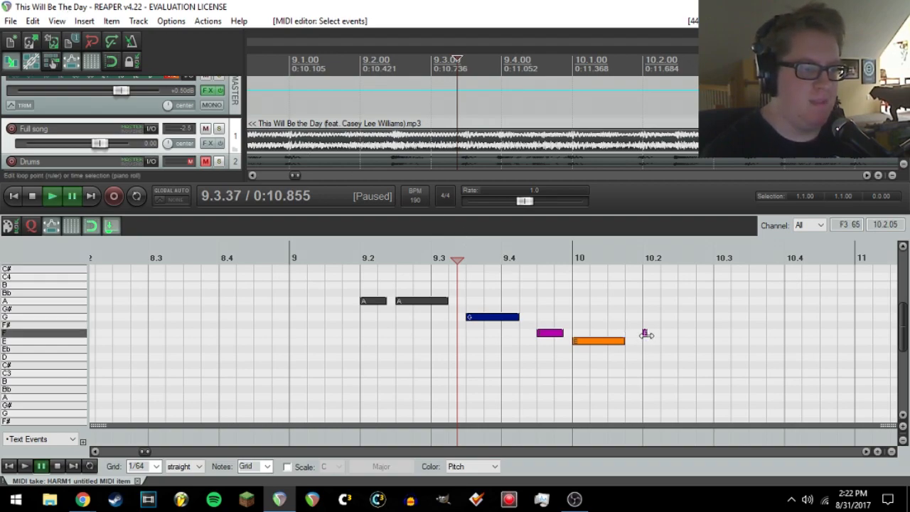
- Lengthen the F3 note at 10.2.00 to about 10.2.75, play from 9.3.50, and insert a short E3 note at 10.3.00
{"action": "left_click_drag", "start_coordinate": [646, 335], "coordinate": [700, 364]}
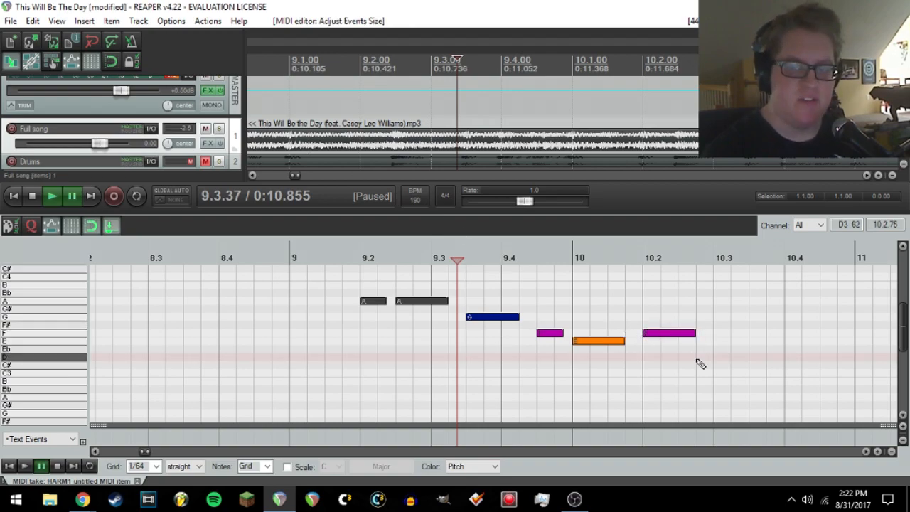
{"action": "left_click", "coordinate": [467, 258]}
{"action": "key", "text": "space"}
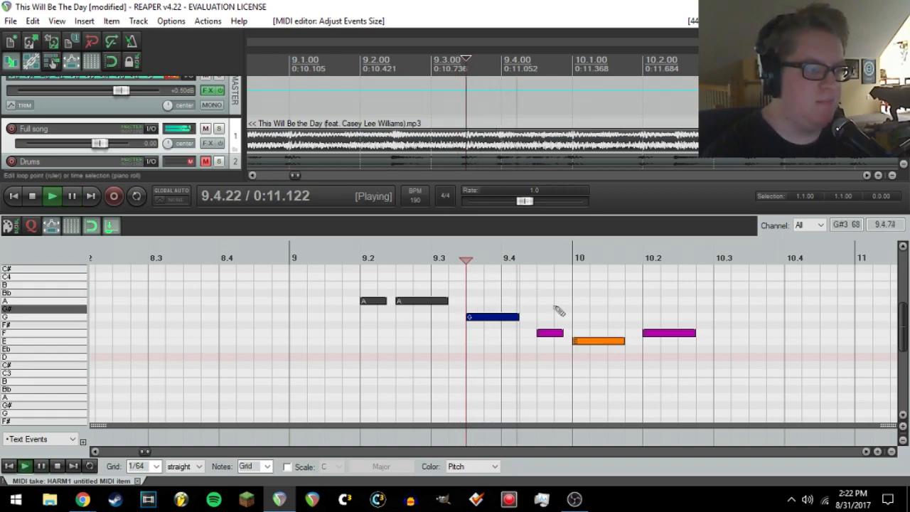
{"action": "left_click", "coordinate": [715, 261]}
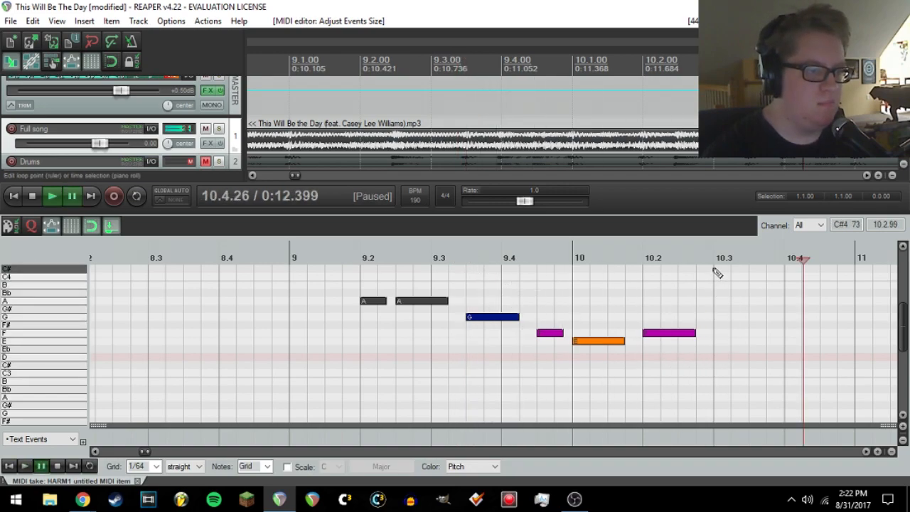
{"action": "key", "text": "Return"}
{"action": "left_click", "coordinate": [715, 341]}
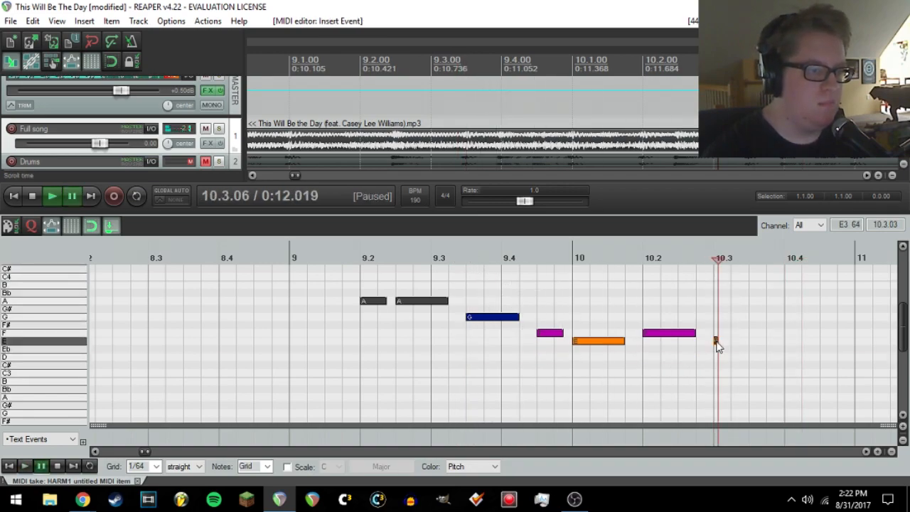
- Add a D3 note from 10.4.00 to about 10.4.75, and lengthen the E3 note at 10.3.00 to about 10.3.75
{"action": "left_click", "coordinate": [786, 365]}
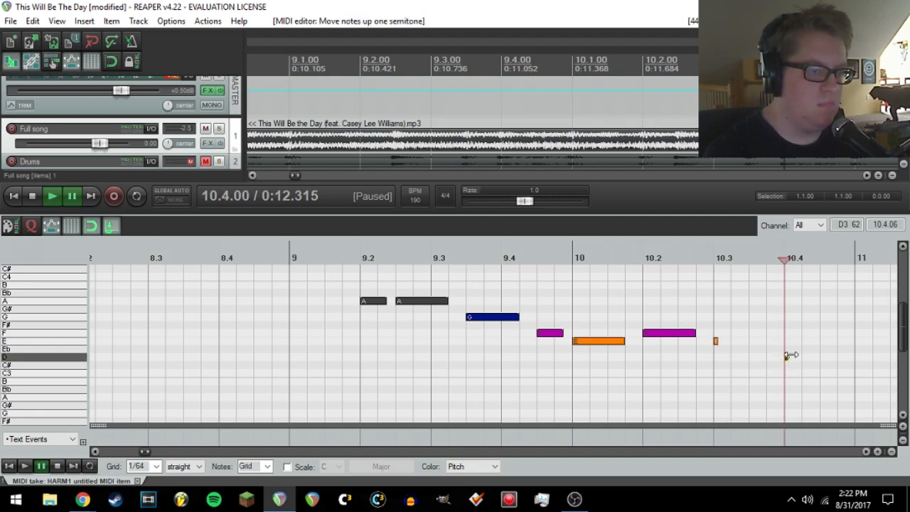
{"action": "left_click_drag", "start_coordinate": [789, 356], "coordinate": [834, 377]}
{"action": "left_click_drag", "start_coordinate": [717, 341], "coordinate": [769, 363]}
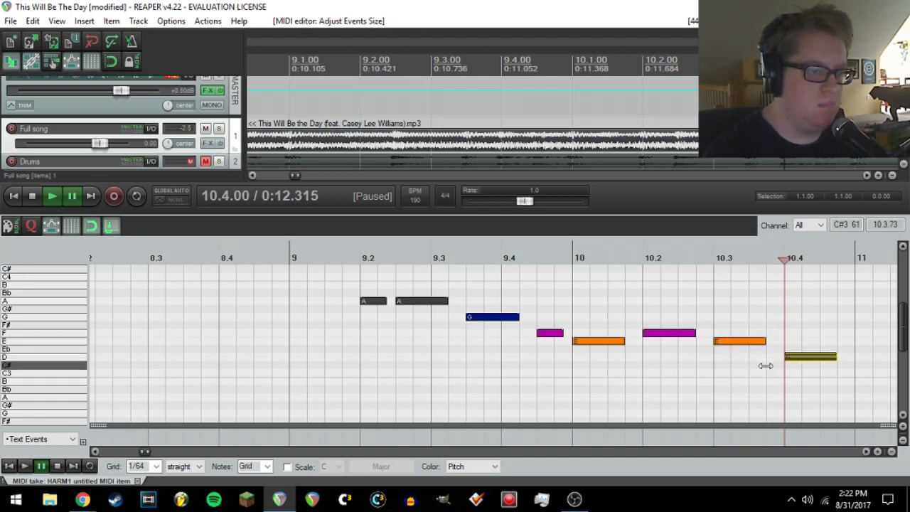
- Play the placed phrase from about 9.1.75, and again from 9.2.00
{"action": "left_click", "coordinate": [342, 258]}
{"action": "key", "text": "space"}
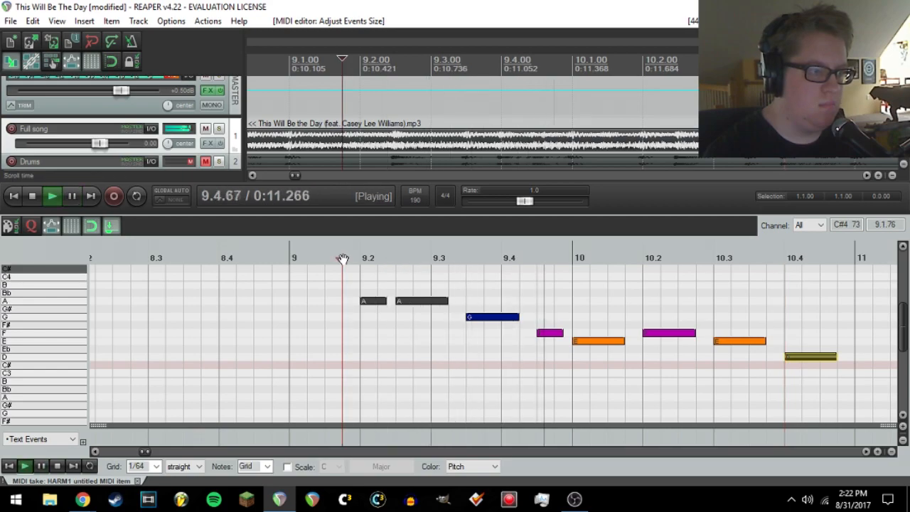
{"action": "key", "text": "ctrl+space"}
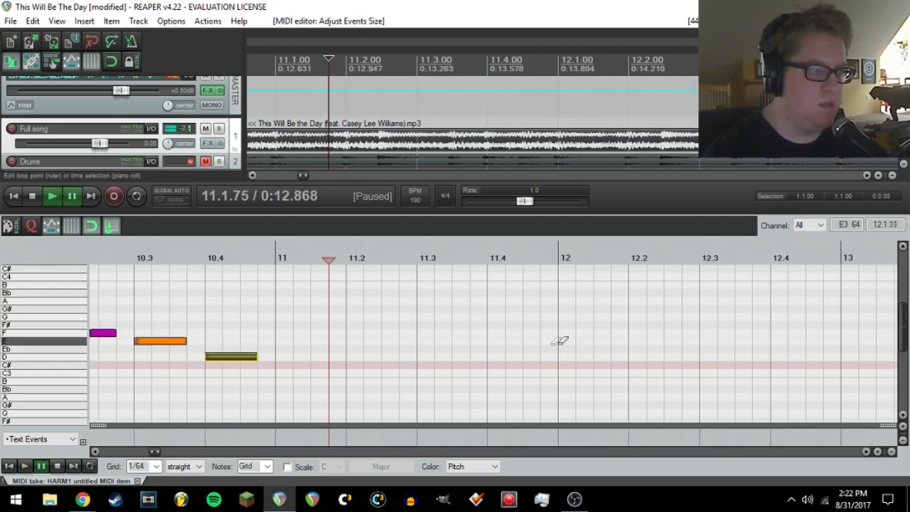
{"action": "scroll", "coordinate": [568, 340], "scroll_direction": "down", "scroll_amount": 4}
{"action": "scroll", "coordinate": [443, 341], "scroll_direction": "up", "scroll_amount": 2}
{"action": "left_click", "coordinate": [298, 258]}
{"action": "key", "text": "space"}
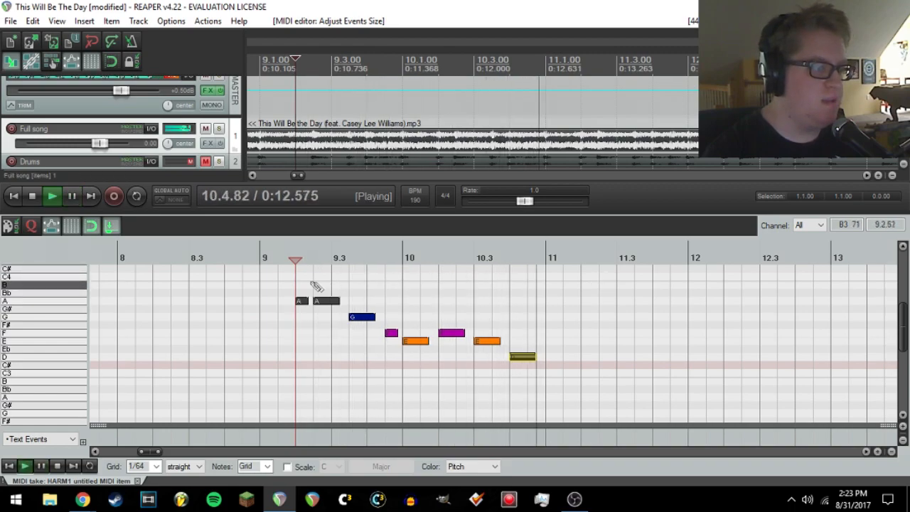
{"action": "key", "text": "ctrl+space"}
- Copy the whole phrase, paste it near 11.2.00, move the copy left one grid unit, and play it
{"action": "left_click_drag", "start_coordinate": [290, 286], "coordinate": [543, 408]}
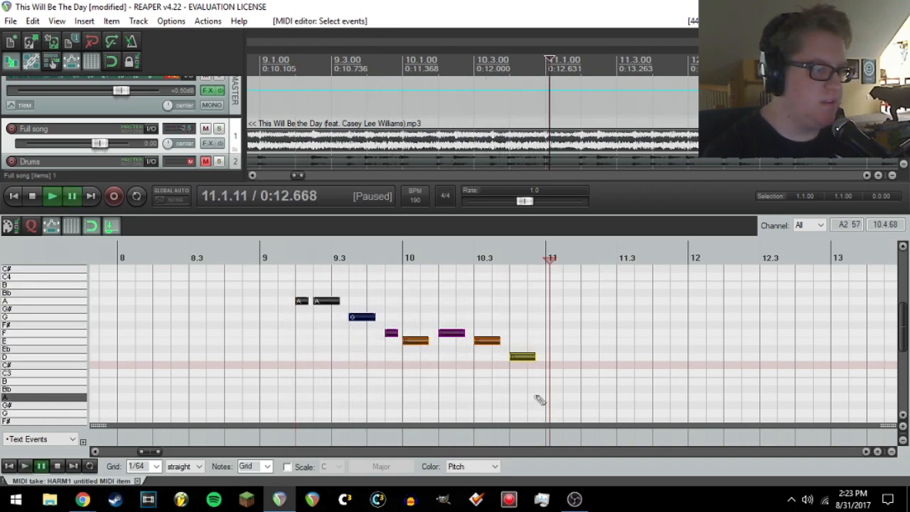
{"action": "left_click", "coordinate": [546, 261]}
{"action": "key", "text": "ctrl+space"}
{"action": "key", "text": "ctrl+space"}
{"action": "left_click", "coordinate": [583, 261]}
{"action": "key", "text": "ctrl+v"}
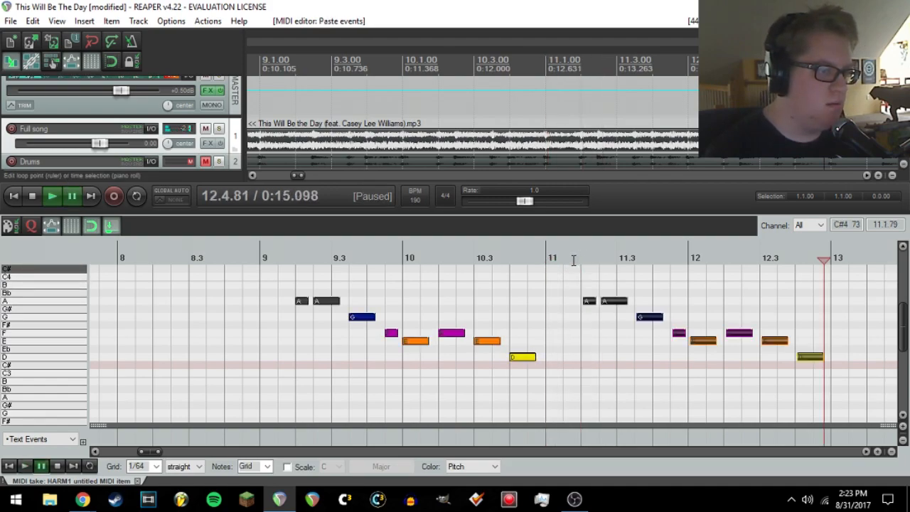
{"action": "key", "text": "space"}
{"action": "key", "text": "Left"}
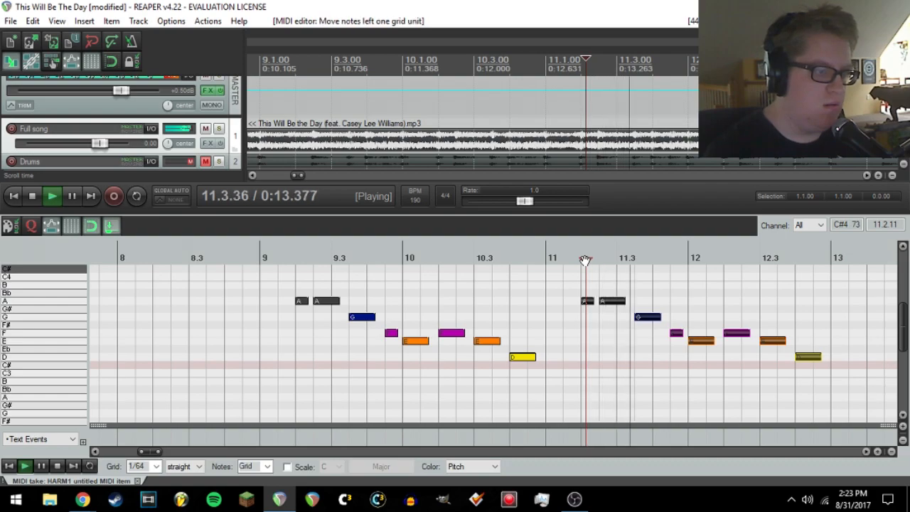
{"action": "key", "text": "ctrl+space"}
- Raise the E3 note at 12.3.00 to F3, delete the D3 note at 12.4.00, and lengthen the F3 note to about 12.4.75
{"action": "left_click", "coordinate": [772, 341]}
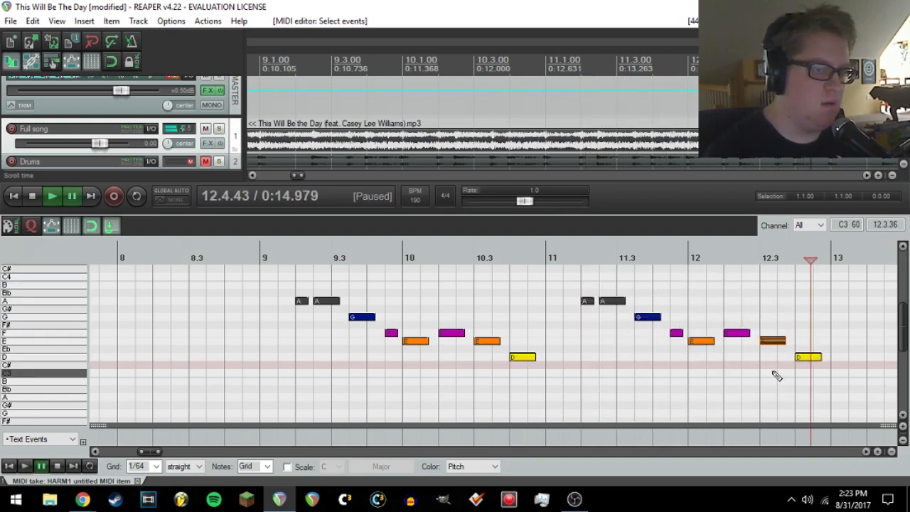
{"action": "key", "text": "Up"}
{"action": "double_click", "coordinate": [806, 357]}
{"action": "left_click_drag", "start_coordinate": [785, 331], "coordinate": [815, 353]}
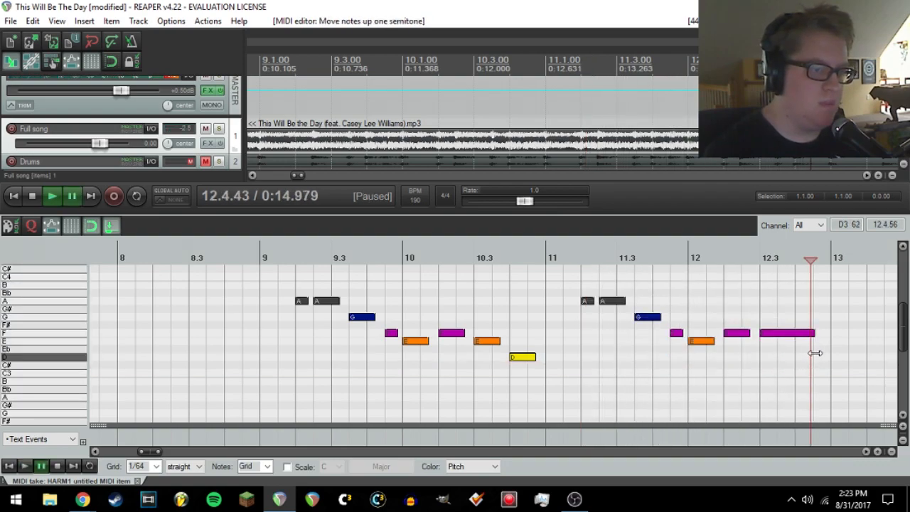
- Play both phrases from about 9.1.67, and place the edit cursor at 9.2.12
{"action": "left_click", "coordinate": [284, 258]}
{"action": "key", "text": "space"}
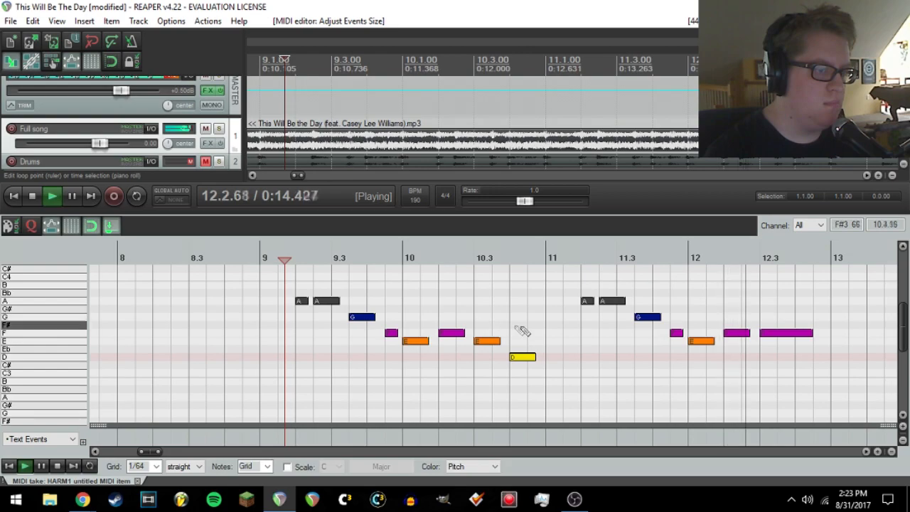
{"action": "key", "text": "ctrl+space"}
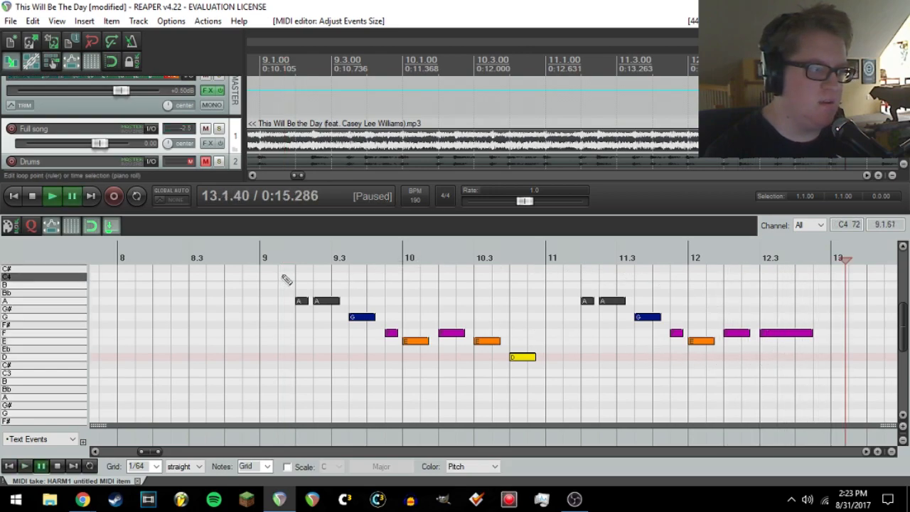
{"action": "left_click", "coordinate": [301, 259]}
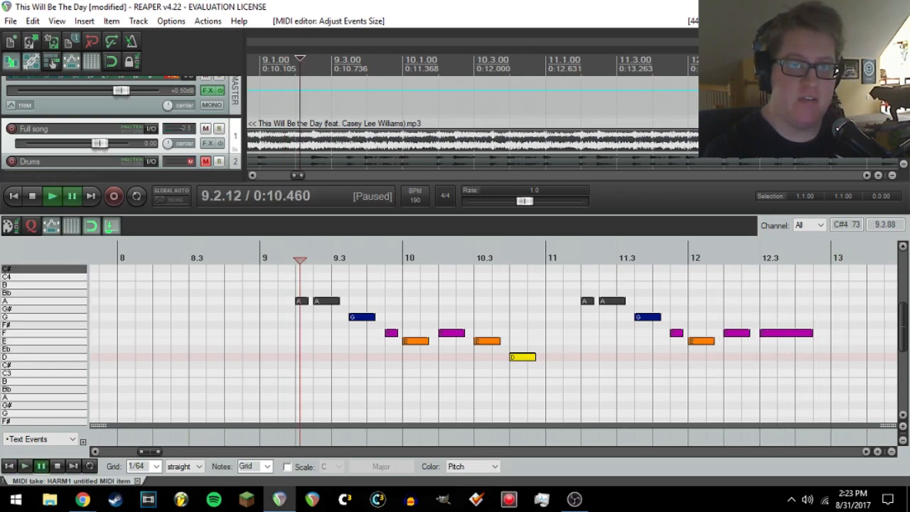
{"action": "mouse_move", "coordinate": [84, 498]}
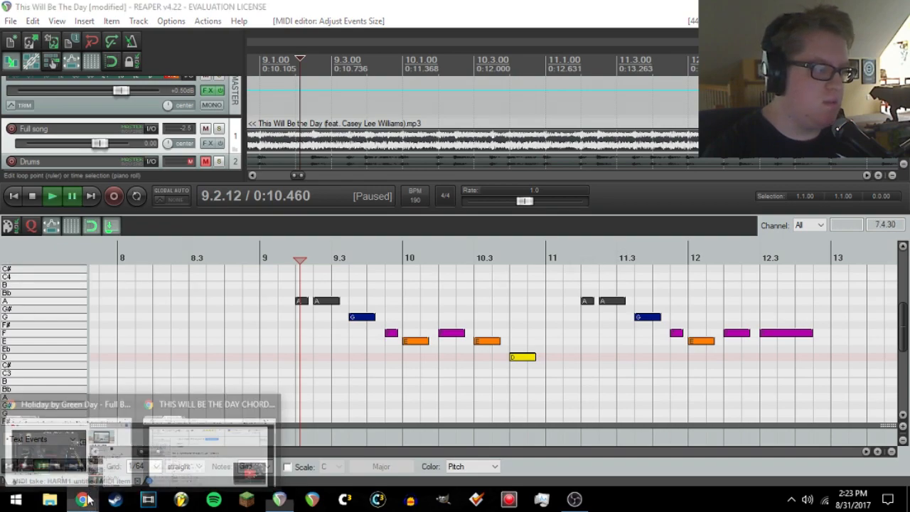
{"action": "left_click", "coordinate": [208, 452]}
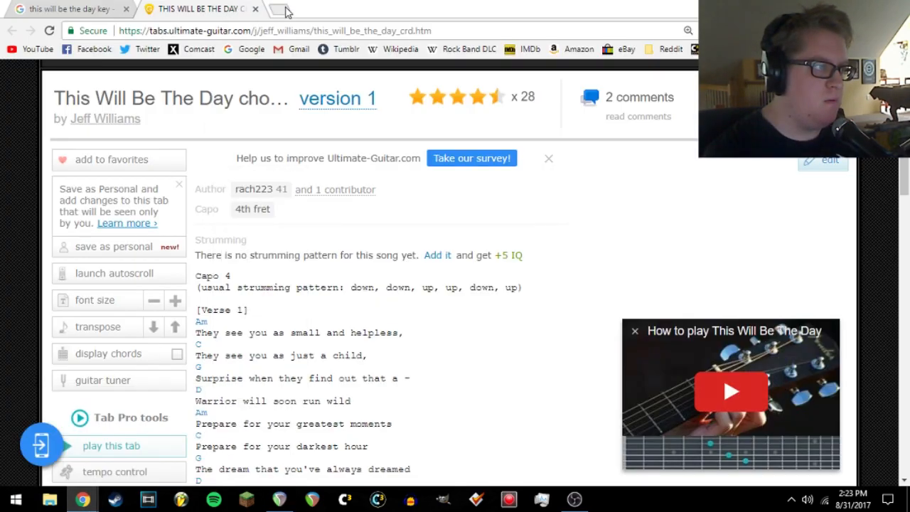
{"action": "left_click", "coordinate": [282, 8]}
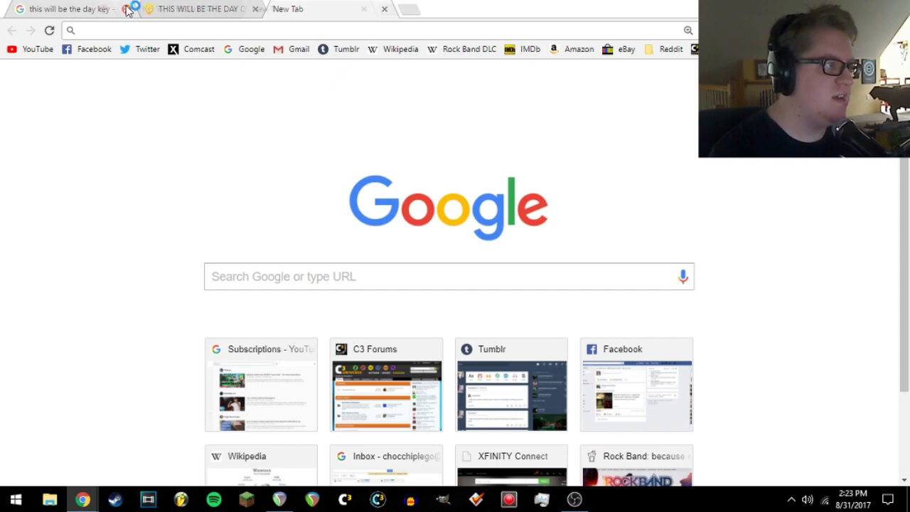
{"action": "left_click", "coordinate": [126, 8]}
{"action": "left_click", "coordinate": [126, 8]}
{"action": "type", "text": "song key finder"}
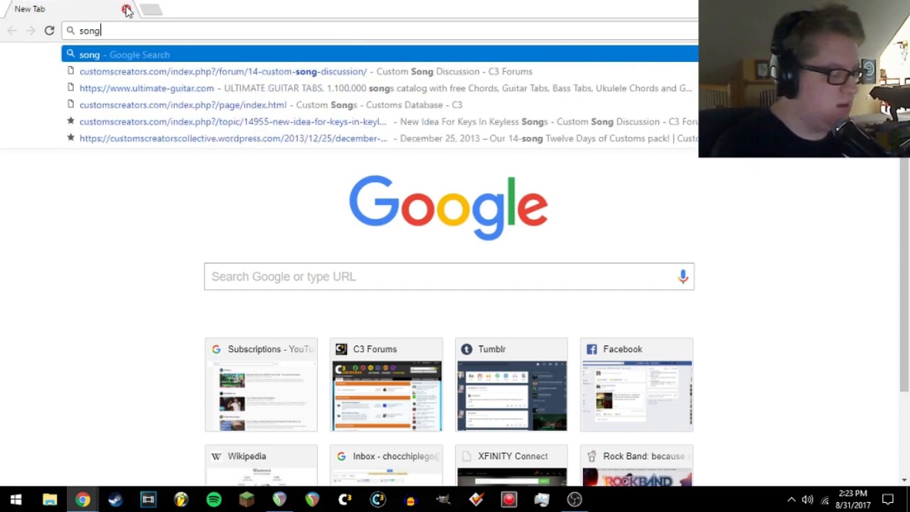
{"action": "key", "text": "Down"}
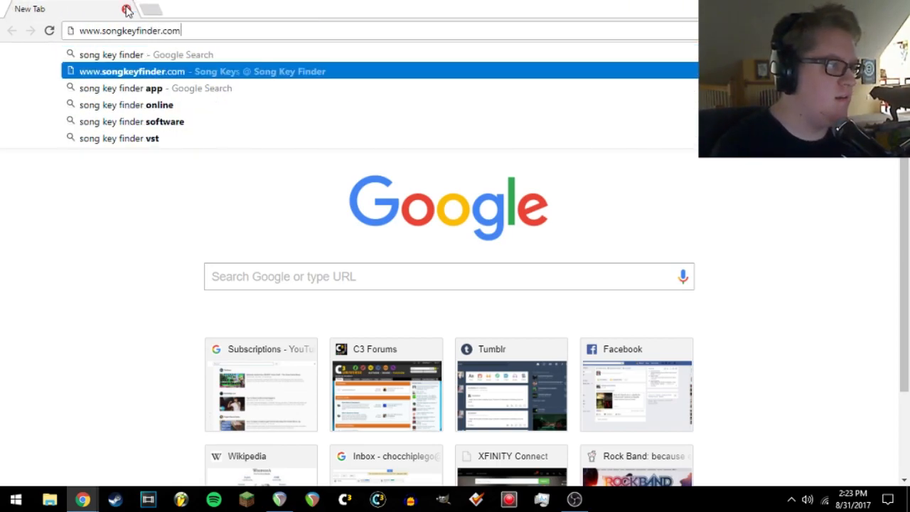
{"action": "key", "text": "Return"}
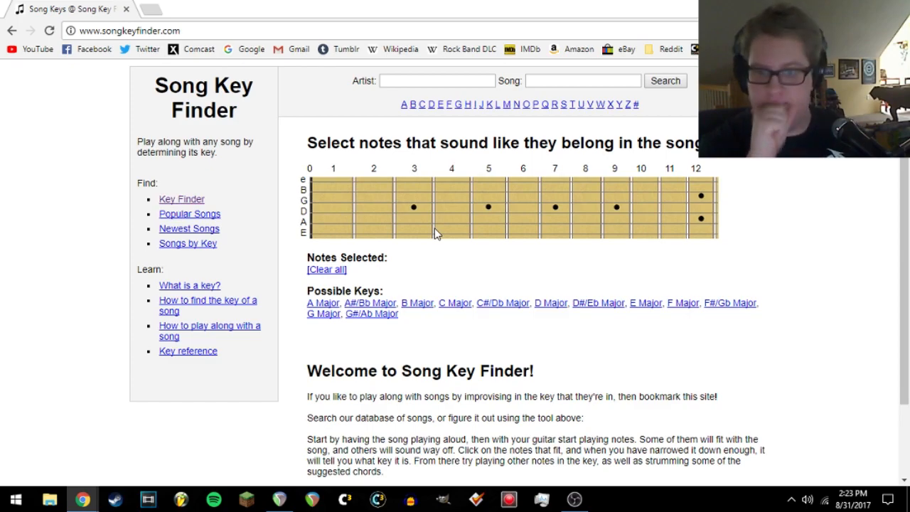
- Return to REAPER and place the edit cursor at 9.2.00, the start of the first A note
{"action": "left_click", "coordinate": [279, 500]}
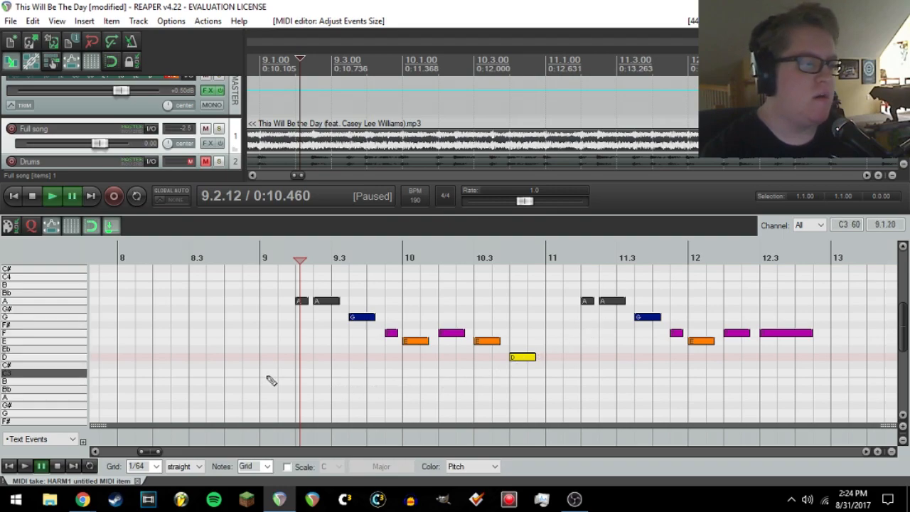
{"action": "left_click", "coordinate": [292, 257]}
{"action": "left_click", "coordinate": [293, 258]}
{"action": "left_click", "coordinate": [296, 257]}
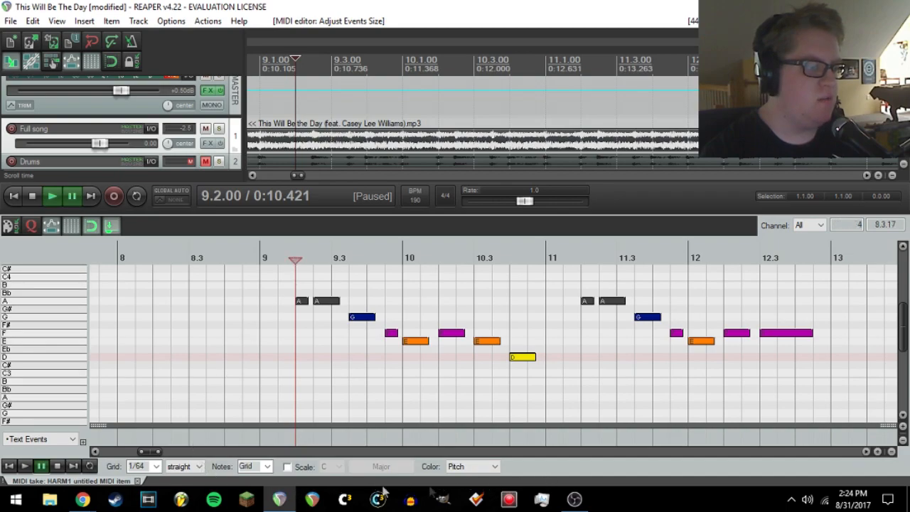
- Switch to Song Key Finder in Chrome and select D, E and F on the fretboard, checking them against the charted notes in REAPER
{"action": "mouse_move", "coordinate": [82, 499]}
{"action": "left_click", "coordinate": [201, 458]}
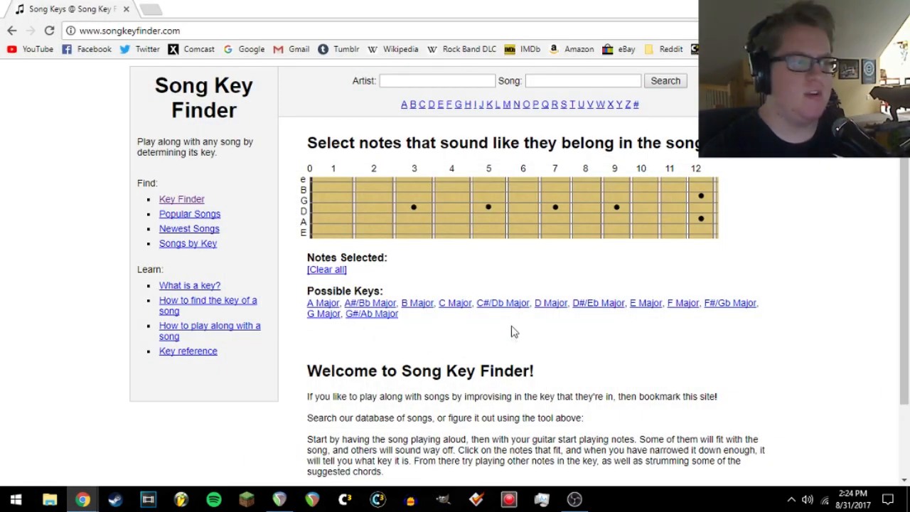
{"action": "left_click", "coordinate": [491, 226]}
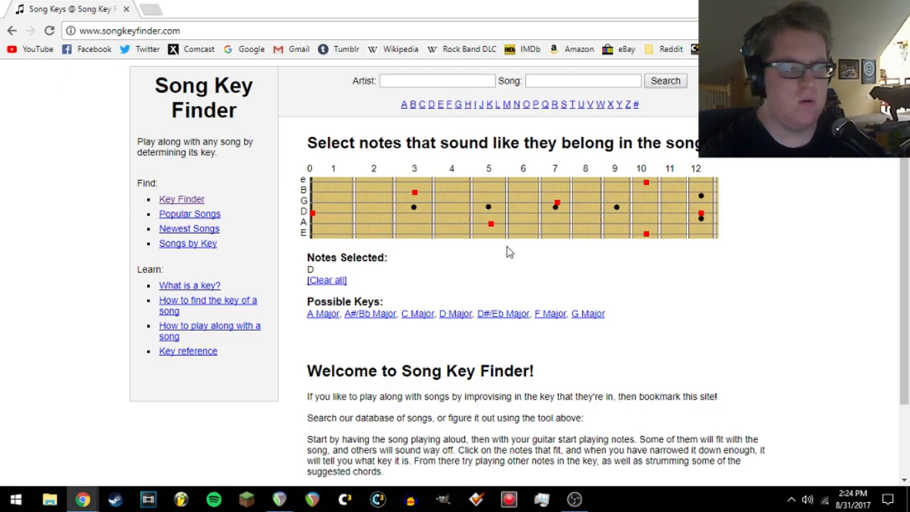
{"action": "left_click", "coordinate": [283, 501]}
{"action": "mouse_move", "coordinate": [82, 499]}
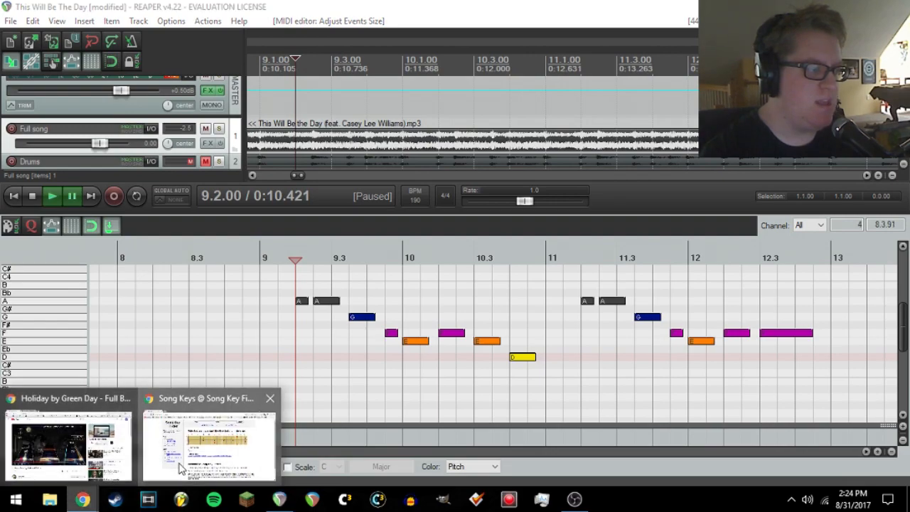
{"action": "left_click", "coordinate": [179, 468]}
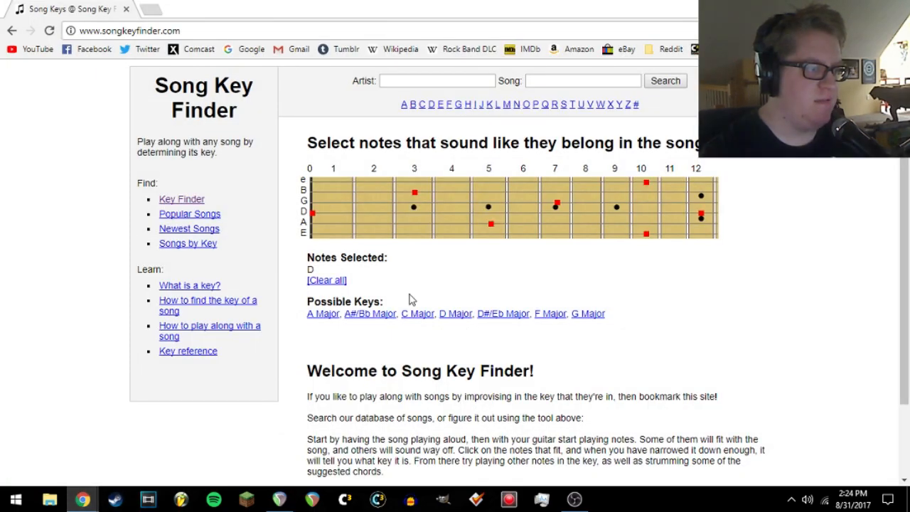
{"action": "left_click", "coordinate": [557, 225]}
{"action": "left_click", "coordinate": [586, 224]}
- Recheck the charted notes in REAPER, then add G and A to the notes selected in Song Key Finder
{"action": "left_click", "coordinate": [282, 499]}
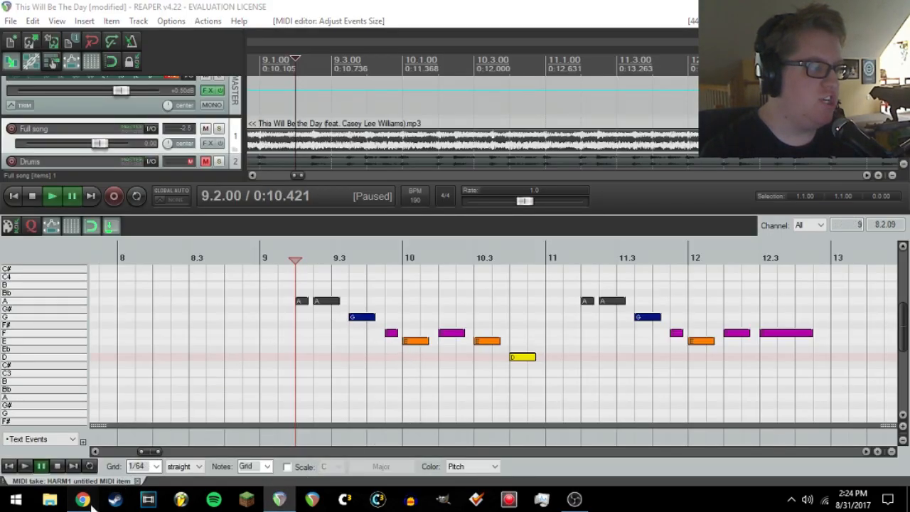
{"action": "left_click", "coordinate": [197, 462]}
{"action": "left_click", "coordinate": [415, 233]}
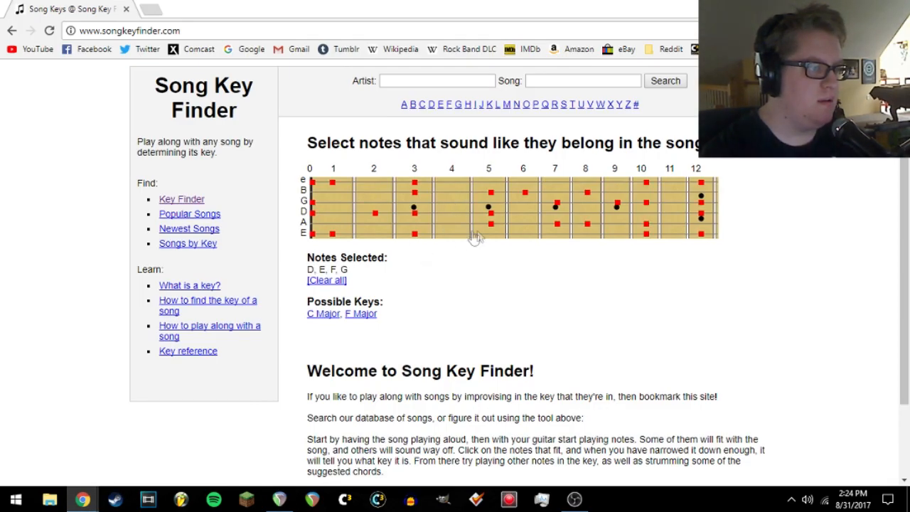
{"action": "left_click", "coordinate": [491, 233]}
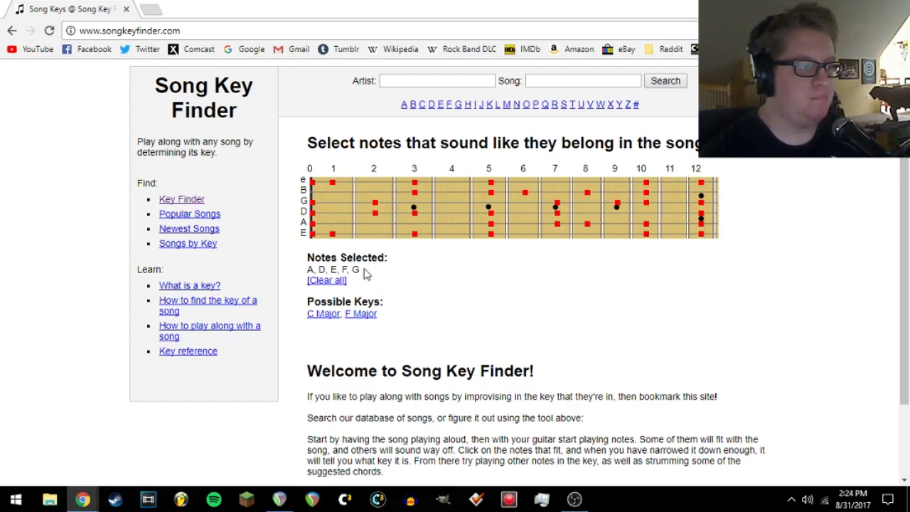
{"action": "left_click_drag", "start_coordinate": [362, 274], "coordinate": [307, 271]}
{"action": "left_click", "coordinate": [381, 290]}
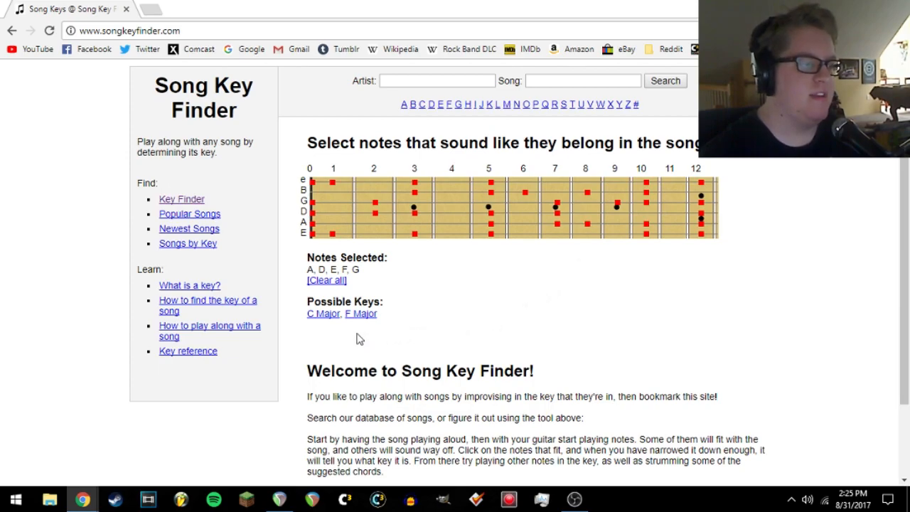
- Switch to REAPER and turn on the C Major scale for the MIDI editor
{"action": "left_click", "coordinate": [291, 499]}
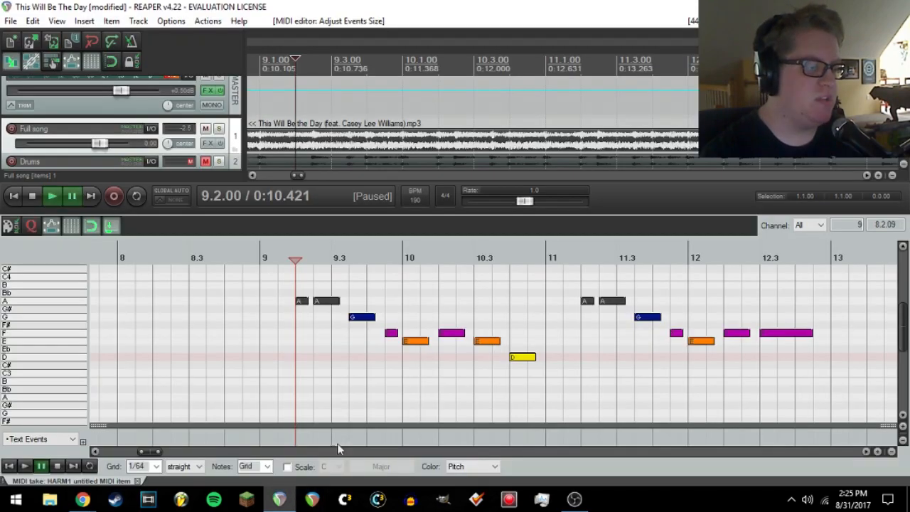
{"action": "left_click", "coordinate": [304, 467]}
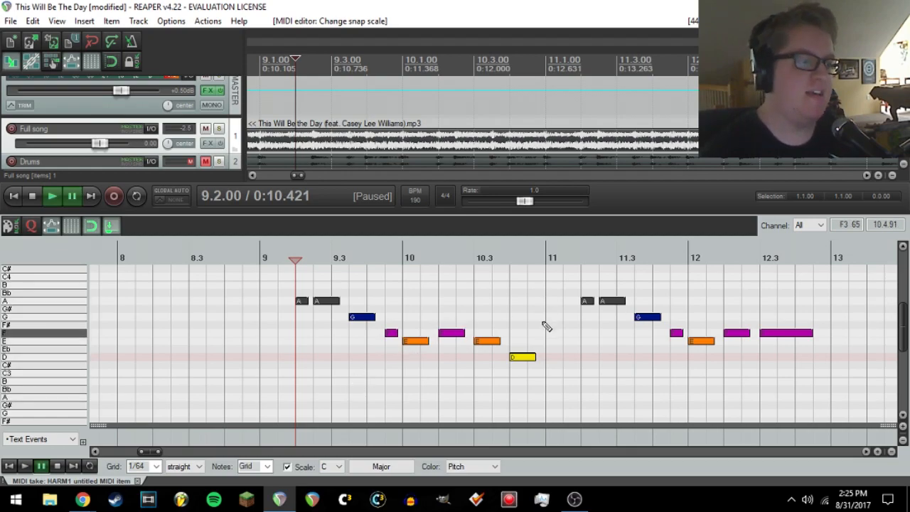
- Select the D3 note at 10.4.00 and move it up through the scale to G3 and back down one step
{"action": "left_click_drag", "start_coordinate": [558, 346], "coordinate": [520, 395]}
{"action": "key", "text": "KP_8"}
{"action": "key", "text": "KP_8"}
{"action": "key", "text": "KP_8"}
{"action": "key", "text": "KP_8"}
{"action": "key", "text": "KP_8"}
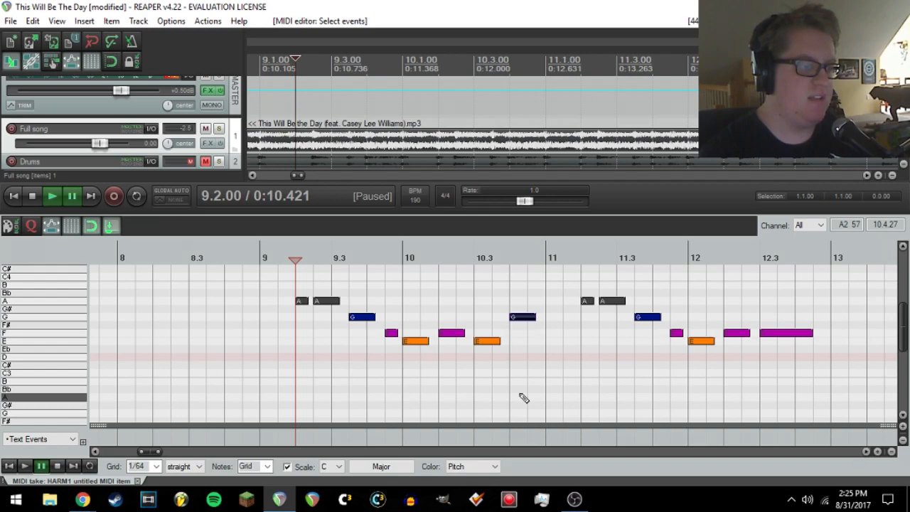
{"action": "key", "text": "KP_2"}
- Turn off the scale constraint and move the note at 10.4.00 down and up by semitones
{"action": "left_click", "coordinate": [289, 468]}
{"action": "key", "text": "KP_2"}
{"action": "key", "text": "KP_2"}
{"action": "key", "text": "KP_2"}
{"action": "key", "text": "KP_2"}
{"action": "key", "text": "KP_2"}
{"action": "key", "text": "KP_2"}
{"action": "key", "text": "KP_2"}
{"action": "key", "text": "KP_2"}
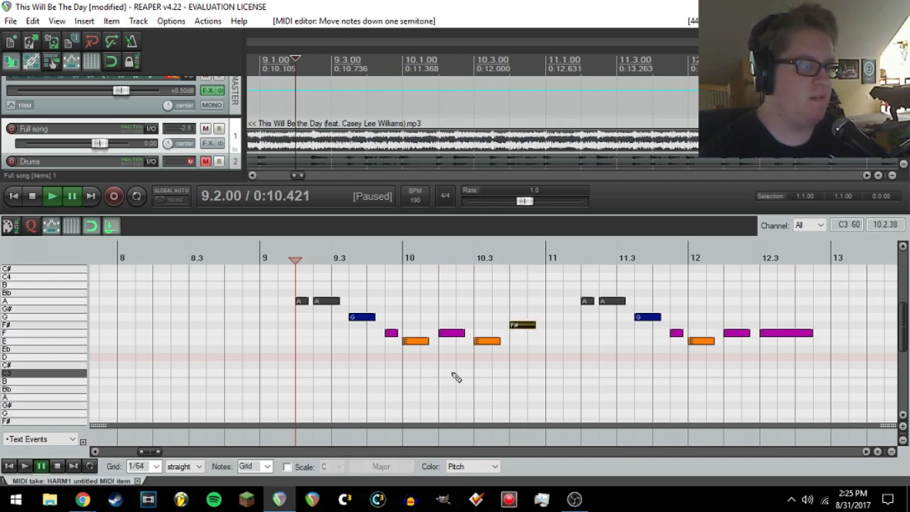
{"action": "key", "text": "KP_2"}
{"action": "key", "text": "KP_2"}
{"action": "key", "text": "KP_8"}
{"action": "key", "text": "KP_8"}
{"action": "key", "text": "KP_8"}
{"action": "key", "text": "KP_8"}
{"action": "key", "text": "KP_8"}
{"action": "key", "text": "KP_8"}
{"action": "key", "text": "KP_8"}
- Turn the C Major scale back on, and move the note at 10.4.00 up and back down to D3
{"action": "left_click", "coordinate": [287, 467]}
{"action": "key", "text": "KP_8"}
{"action": "key", "text": "KP_8"}
{"action": "key", "text": "KP_8"}
{"action": "key", "text": "KP_2"}
{"action": "key", "text": "KP_2"}
{"action": "key", "text": "KP_2"}
{"action": "key", "text": "KP_2"}
{"action": "key", "text": "KP_2"}
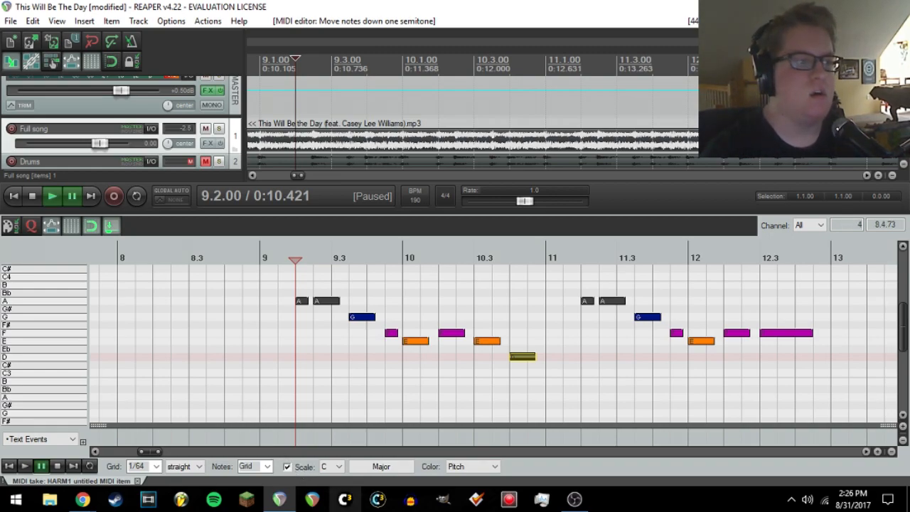
- Move the note at 10.4.00 up through the C Major scale, down to B2, and back to D3
{"action": "key", "text": "Up"}
{"action": "key", "text": "Up"}
{"action": "key", "text": "Up"}
{"action": "key", "text": "Up"}
{"action": "key", "text": "Up"}
{"action": "key", "text": "Up"}
{"action": "key", "text": "Up"}
{"action": "key", "text": "Down"}
{"action": "key", "text": "Down"}
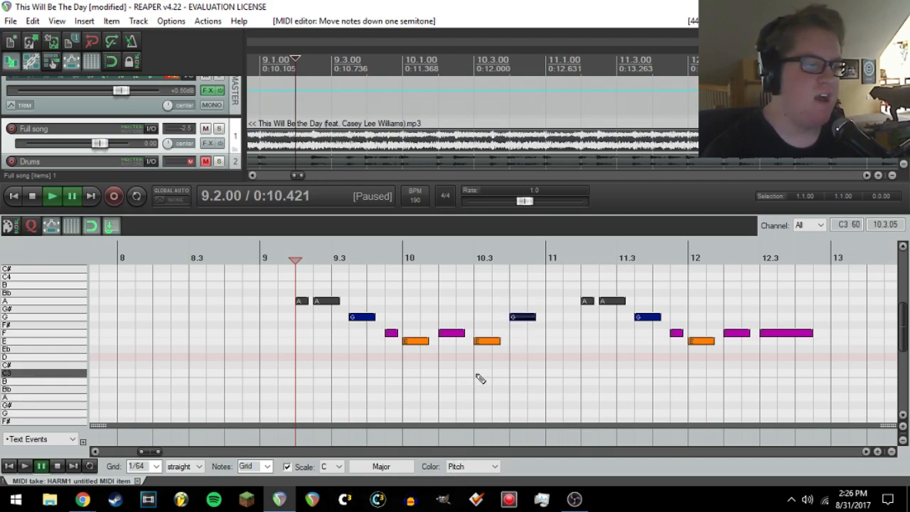
{"action": "key", "text": "Down"}
{"action": "key", "text": "Down"}
{"action": "key", "text": "Down"}
{"action": "key", "text": "Down"}
{"action": "key", "text": "Down"}
{"action": "key", "text": "Down"}
{"action": "key", "text": "Down"}
{"action": "key", "text": "Down"}
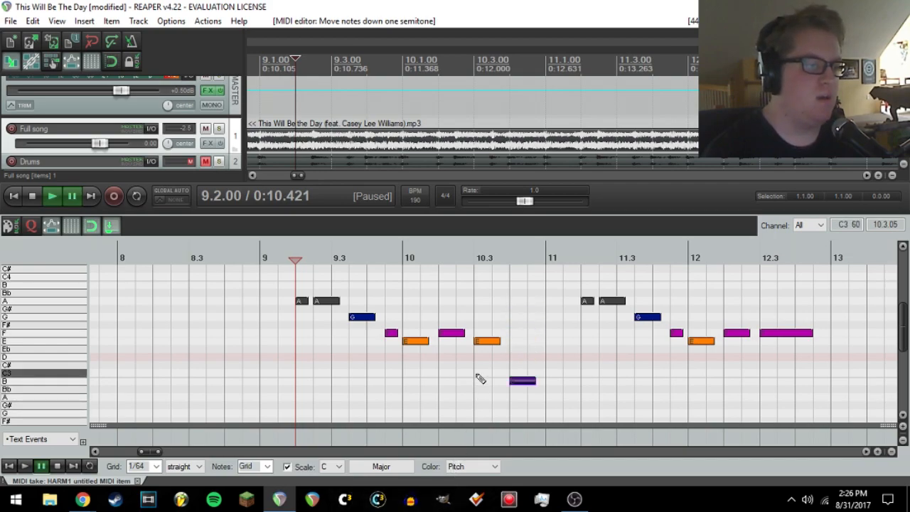
{"action": "key", "text": "Up"}
{"action": "key", "text": "Up"}
{"action": "key", "text": "Up"}
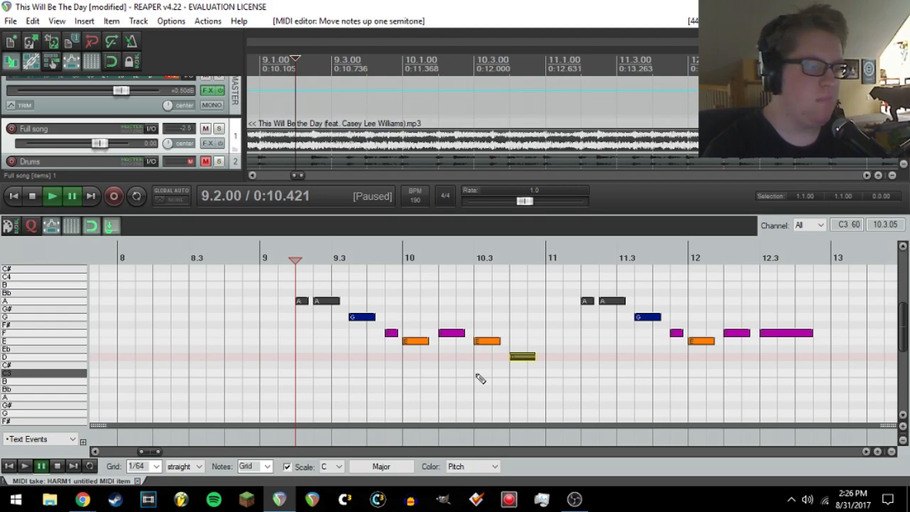
- Place the edit cursor at 9.2.00, where the first A note starts, and save the project
{"action": "left_click", "coordinate": [293, 260]}
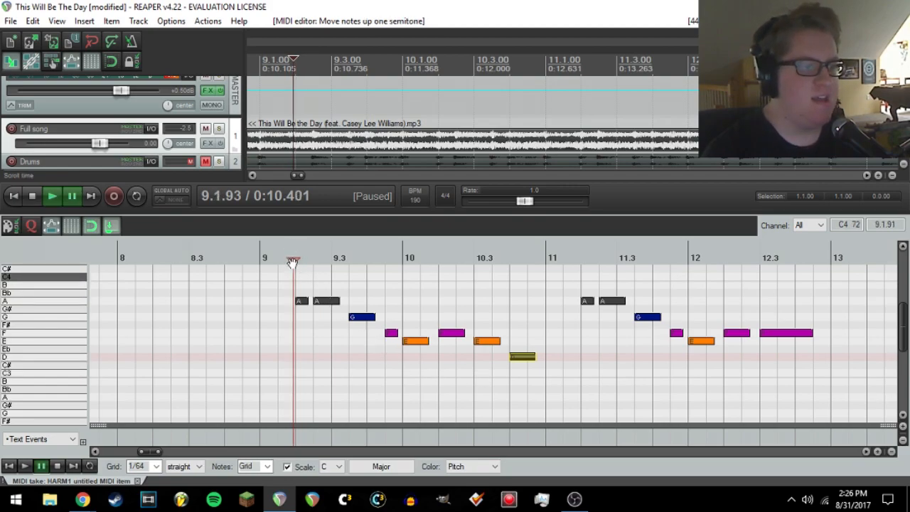
{"action": "left_click", "coordinate": [296, 262]}
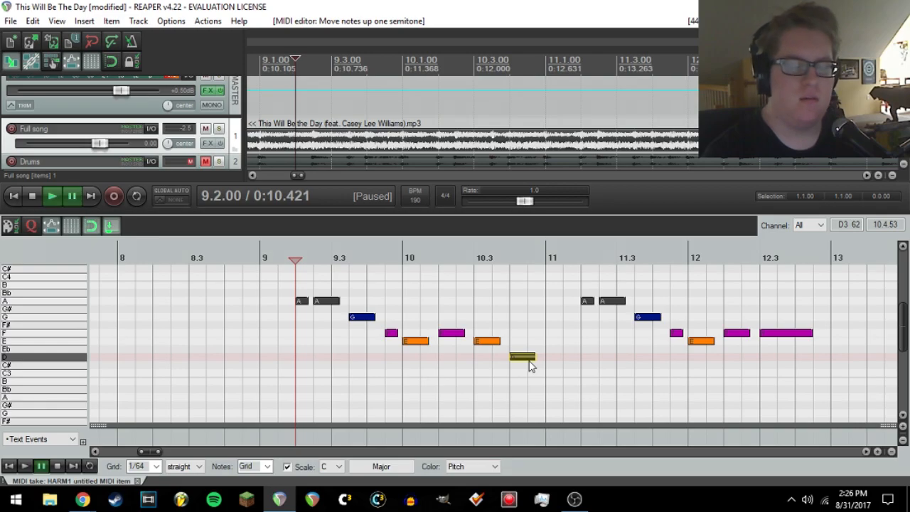
{"action": "left_click_drag", "start_coordinate": [151, 452], "coordinate": [155, 457]}
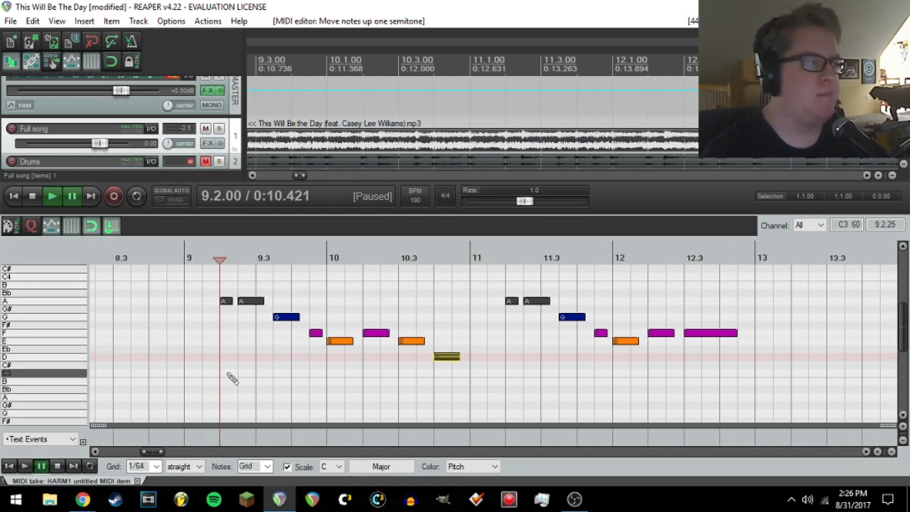
{"action": "left_click", "coordinate": [10, 20]}
{"action": "left_click", "coordinate": [43, 65]}
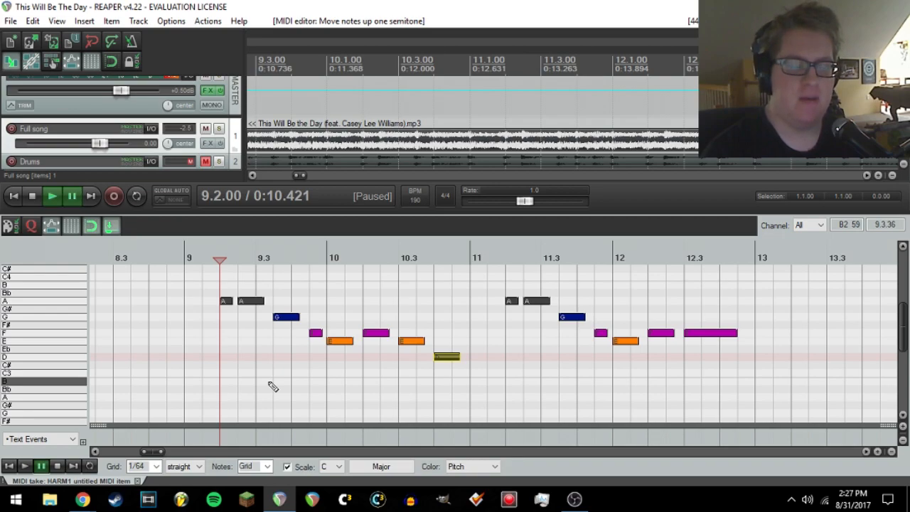
- Add a text event of type Lyrics reading "They" at position 9.2.00 under the first A note
{"action": "double_click", "coordinate": [221, 439]}
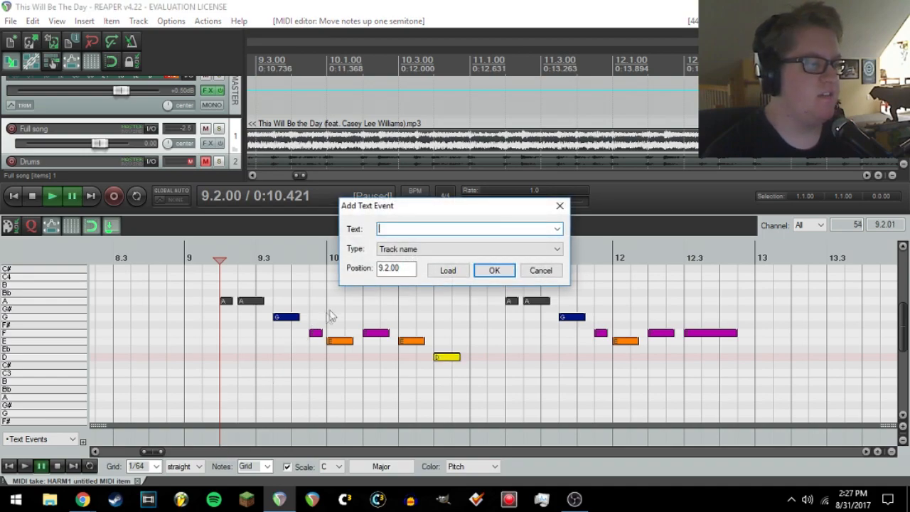
{"action": "left_click", "coordinate": [433, 249]}
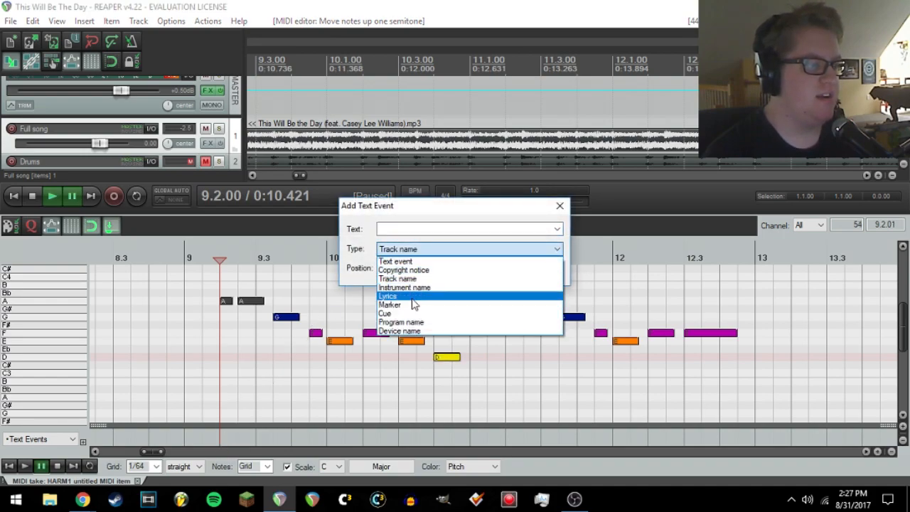
{"action": "left_click", "coordinate": [388, 296]}
{"action": "left_click", "coordinate": [377, 228]}
{"action": "type", "text": "Th"}
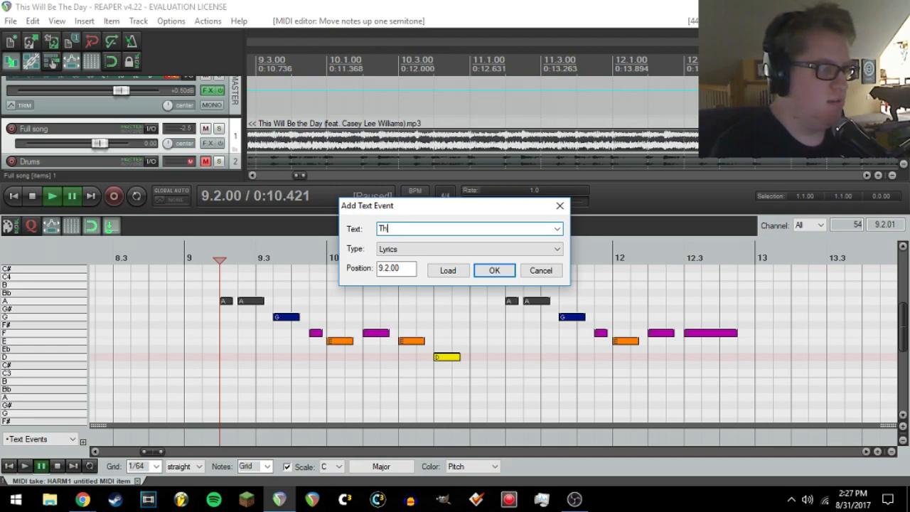
{"action": "type", "text": "etyy"}
{"action": "key", "text": "Return"}
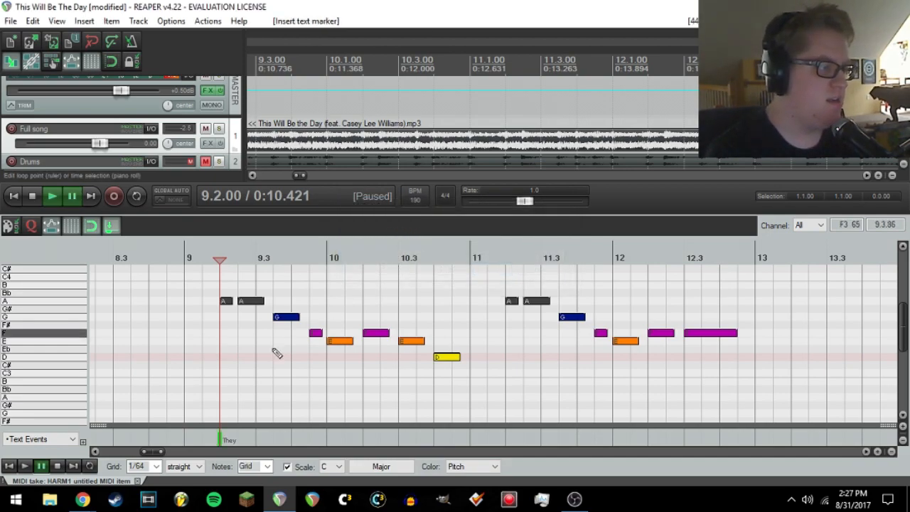
- Add the lyric event "see" at 9.2.50 under the second A note and briefly play the passage
{"action": "double_click", "coordinate": [239, 439]}
{"action": "type", "text": "see"}
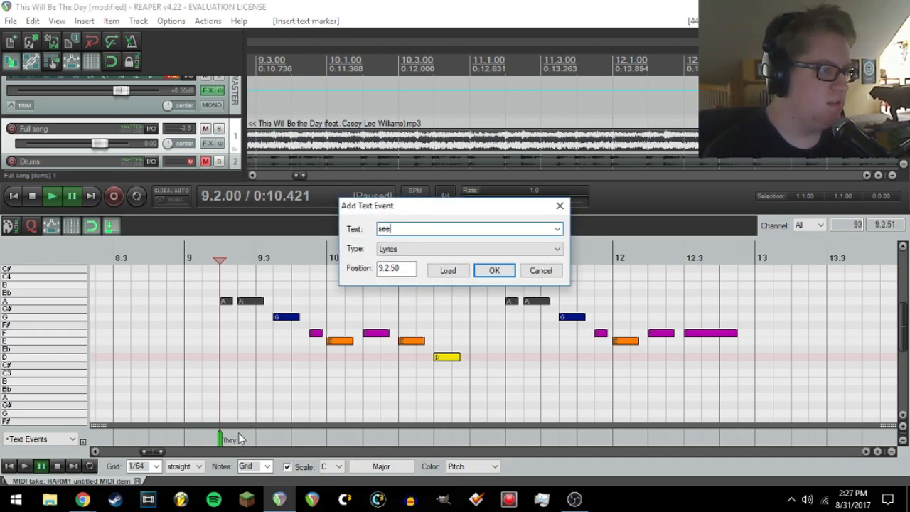
{"action": "key", "text": "Return"}
{"action": "key", "text": "space"}
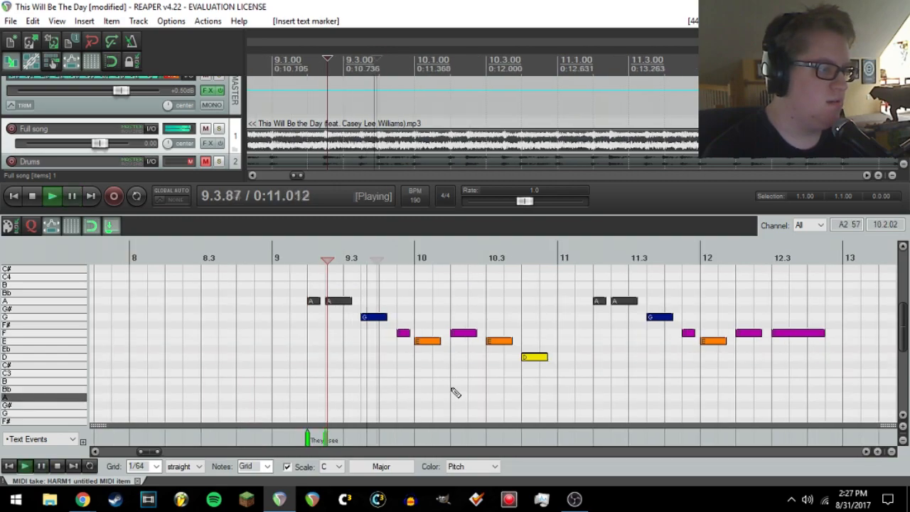
{"action": "key", "text": "space"}
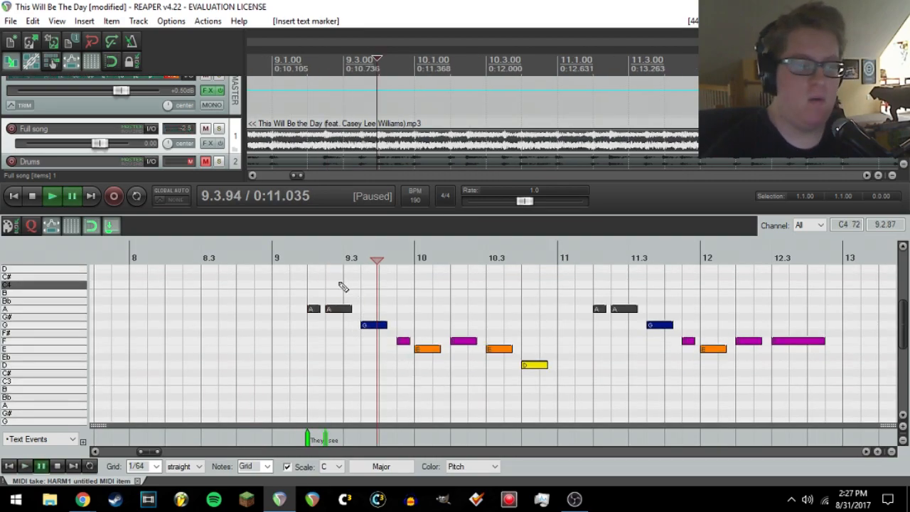
- Delete the "They" and "see" lyric events and place the edit cursor just before the first G note
{"action": "left_click_drag", "start_coordinate": [291, 435], "coordinate": [361, 439]}
{"action": "key", "text": "Delete"}
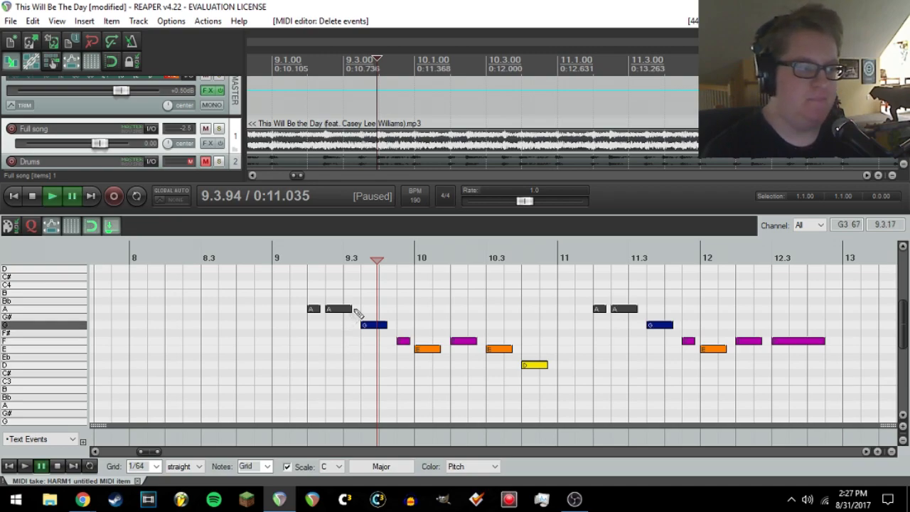
{"action": "left_click", "coordinate": [359, 257]}
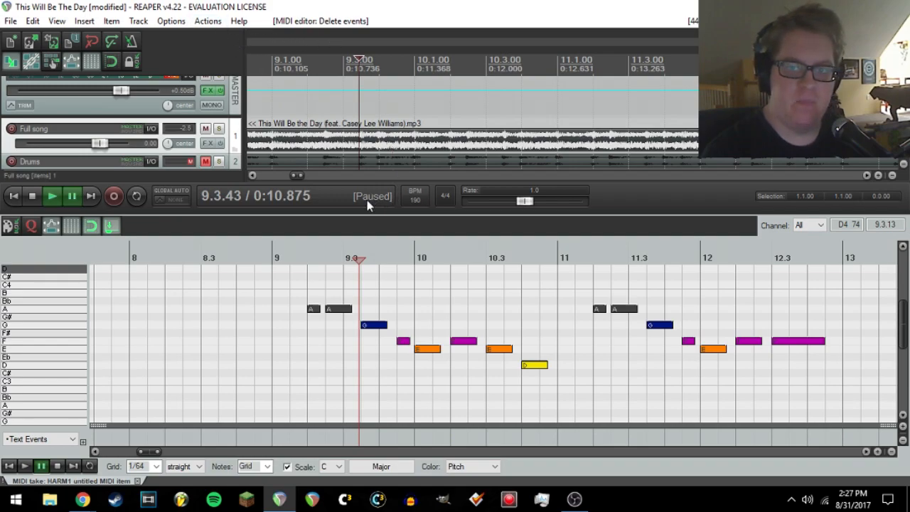
- Search REAPER's Main action list for "shi" and for "lyri"
{"action": "left_click", "coordinate": [208, 21]}
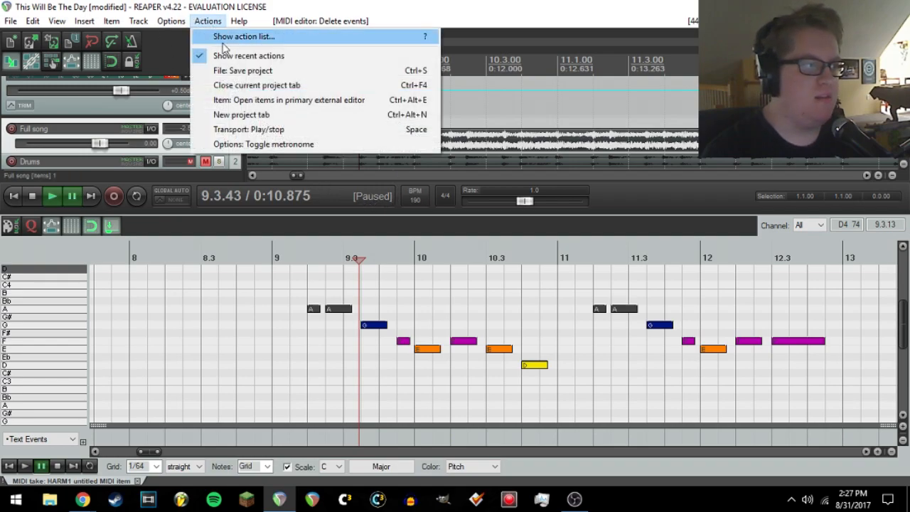
{"action": "left_click", "coordinate": [228, 37]}
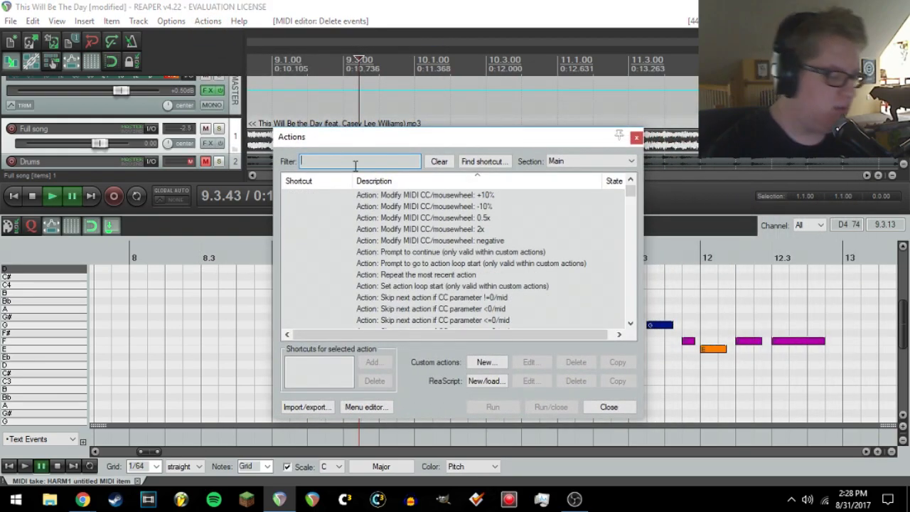
{"action": "type", "text": "shift"}
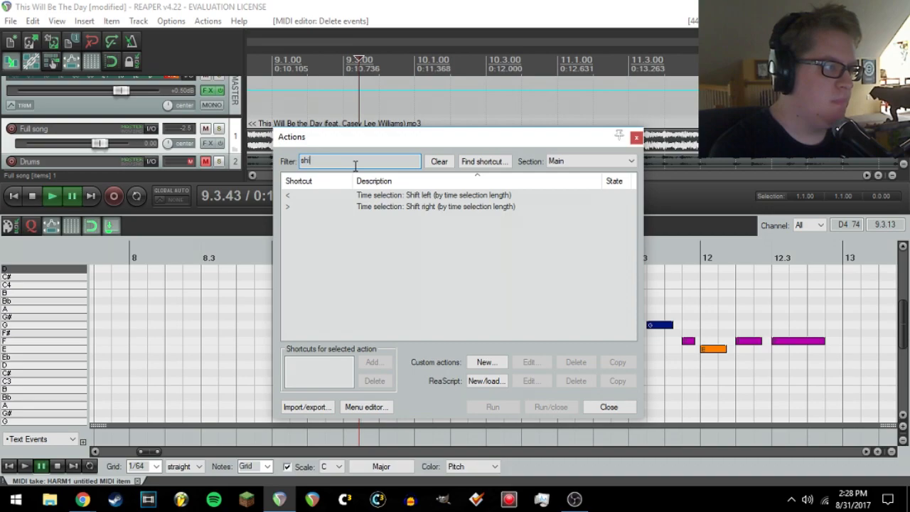
{"action": "key", "text": "BackSpace"}
{"action": "key", "text": "BackSpace"}
{"action": "key", "text": "BackSpace"}
{"action": "type", "text": "lyri"}
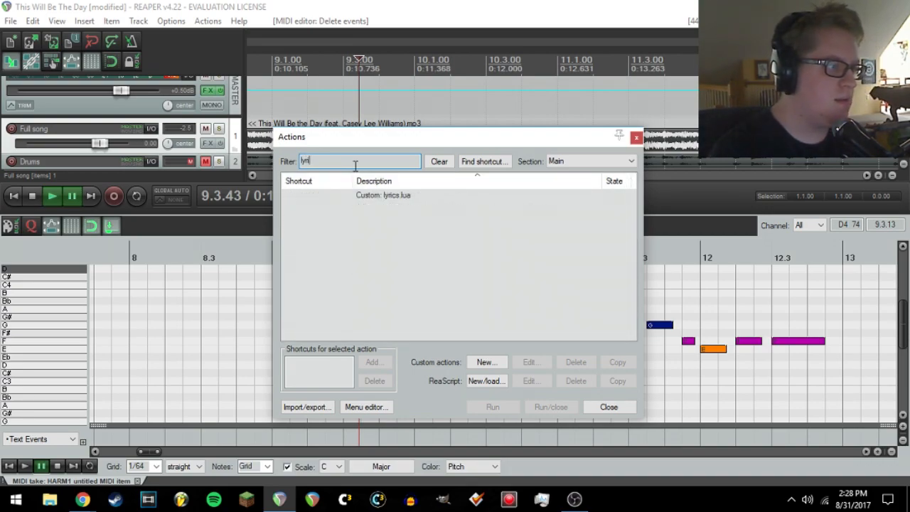
- Shorten the action filter to "l", look through the listed edit, envelope and item actions, and close the action list
{"action": "key", "text": "BackSpace"}
{"action": "key", "text": "BackSpace"}
{"action": "key", "text": "BackSpace"}
{"action": "key", "text": "BackSpace"}
{"action": "key", "text": "BackSpace"}
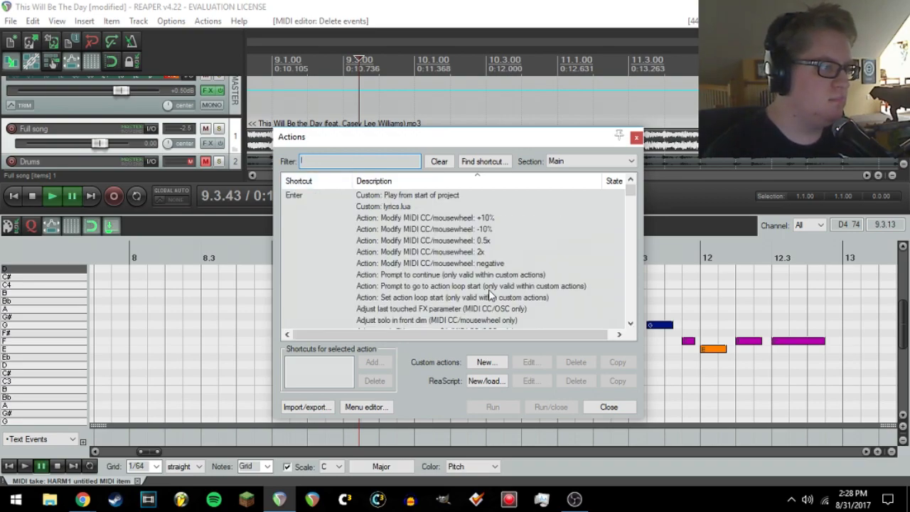
{"action": "scroll", "coordinate": [488, 292], "scroll_direction": "down", "scroll_amount": 20}
{"action": "scroll", "coordinate": [487, 298], "scroll_direction": "up", "scroll_amount": 6}
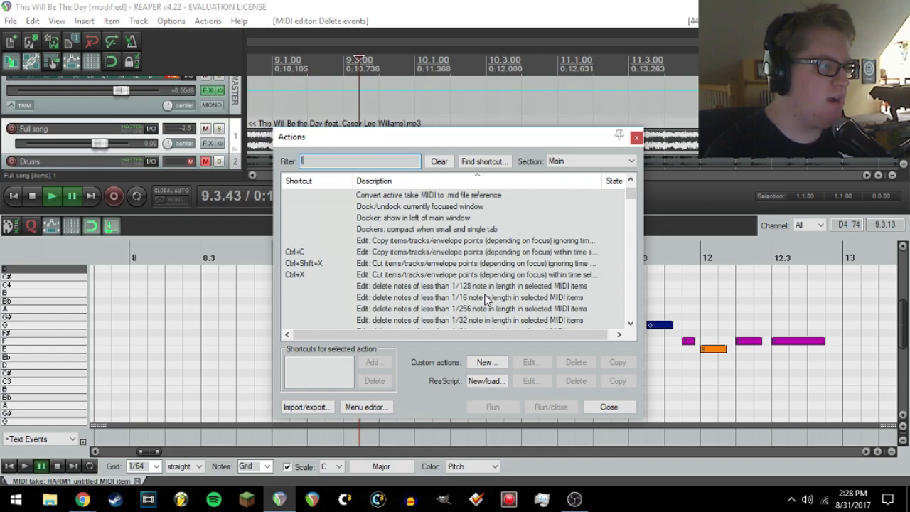
{"action": "scroll", "coordinate": [488, 298], "scroll_direction": "down", "scroll_amount": 12}
{"action": "scroll", "coordinate": [486, 300], "scroll_direction": "down", "scroll_amount": 15}
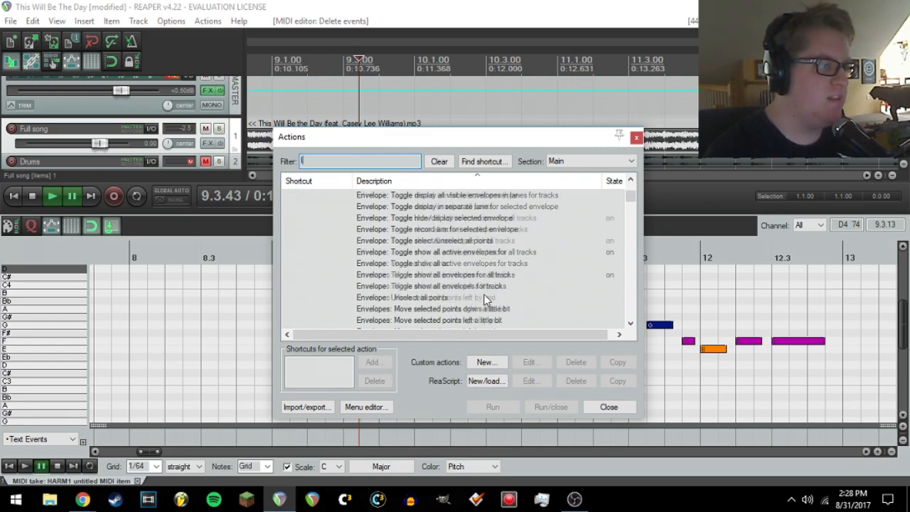
{"action": "scroll", "coordinate": [485, 300], "scroll_direction": "down", "scroll_amount": 3}
{"action": "scroll", "coordinate": [486, 300], "scroll_direction": "up", "scroll_amount": 3}
{"action": "scroll", "coordinate": [482, 300], "scroll_direction": "down", "scroll_amount": 15}
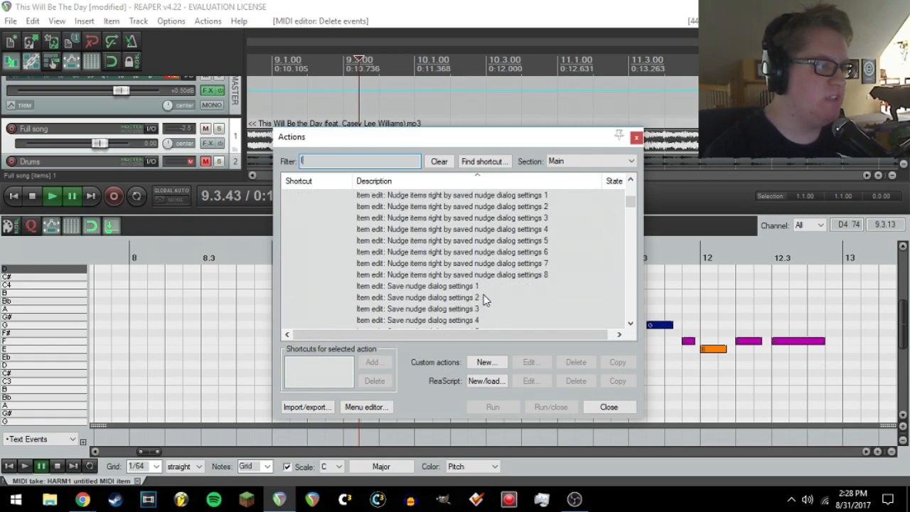
{"action": "scroll", "coordinate": [483, 295], "scroll_direction": "down", "scroll_amount": 18}
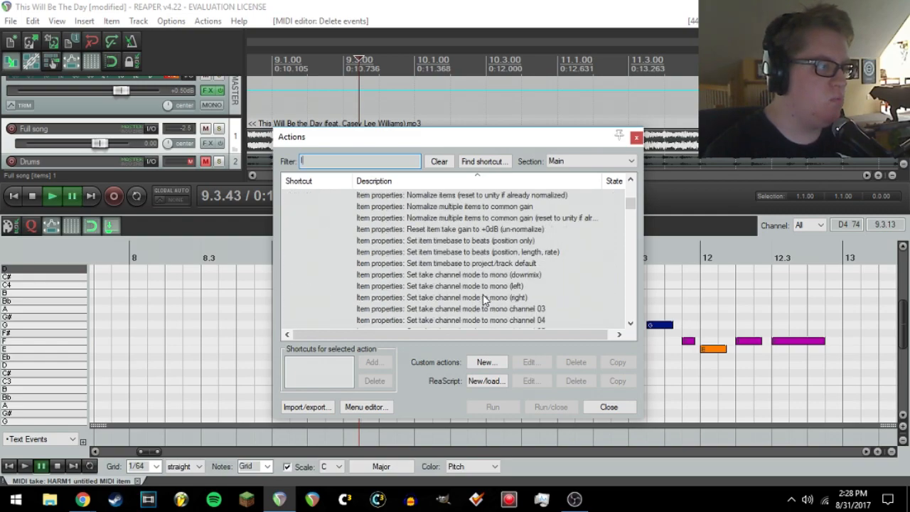
{"action": "scroll", "coordinate": [482, 294], "scroll_direction": "down", "scroll_amount": 6}
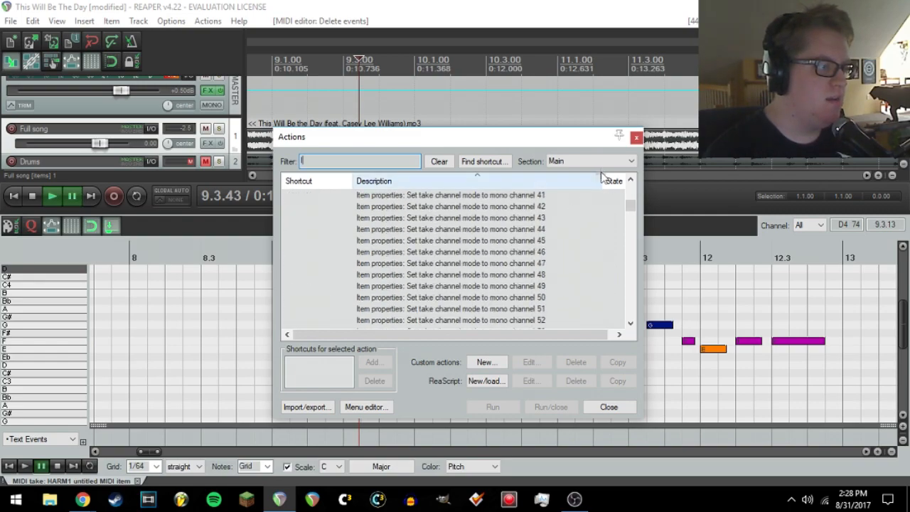
{"action": "left_click", "coordinate": [636, 137]}
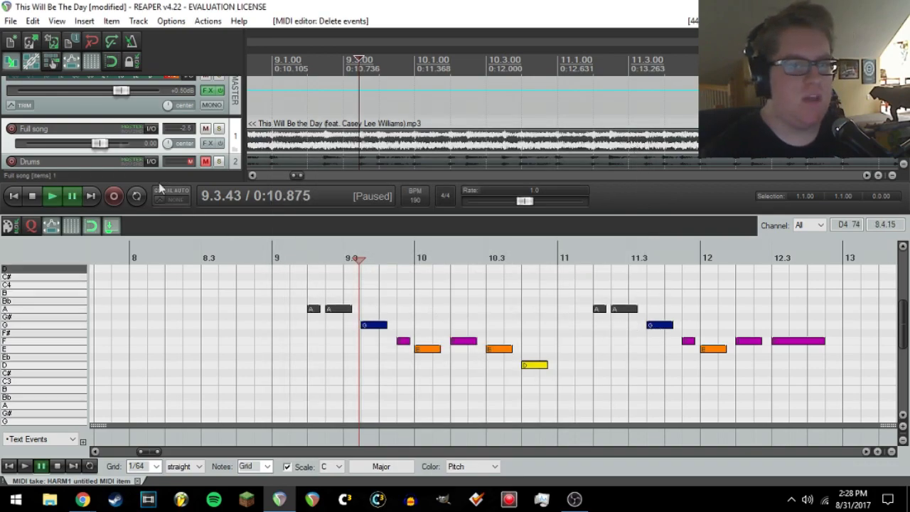
- Save the project and select all notes of the first phrase, from the A at 9.2.00 to the D at 10.4.00
{"action": "left_click", "coordinate": [9, 22]}
{"action": "left_click", "coordinate": [42, 64]}
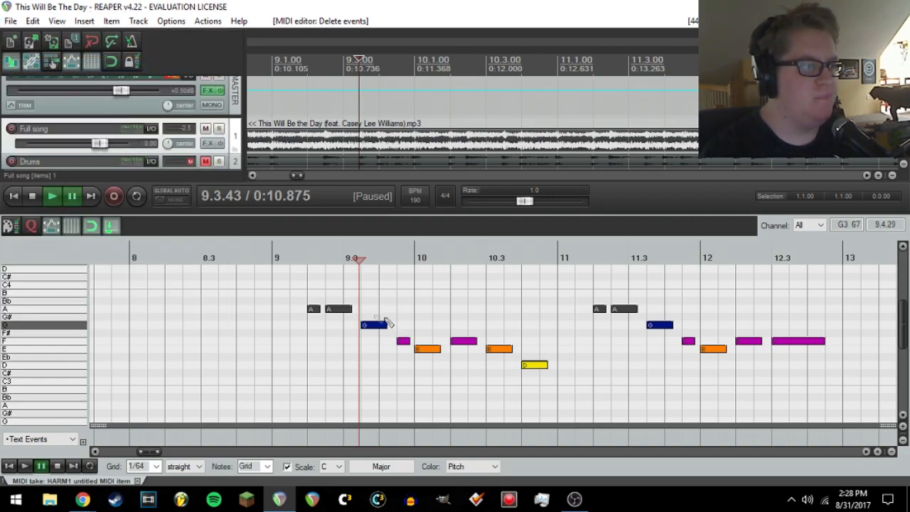
{"action": "left_click_drag", "start_coordinate": [378, 334], "coordinate": [540, 384]}
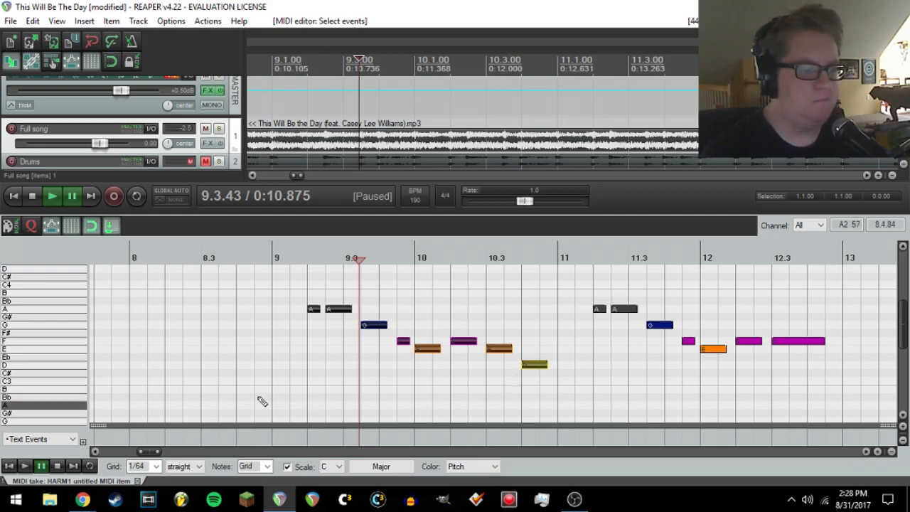
- Switch to File Explorer and open the Tutorial folder inside ",Rock Band custom projects"
{"action": "left_click", "coordinate": [50, 501]}
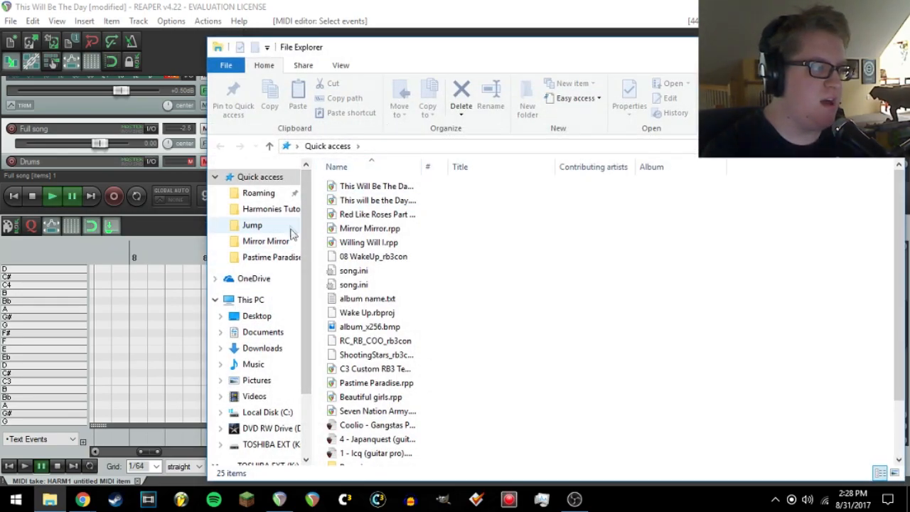
{"action": "left_click", "coordinate": [288, 209]}
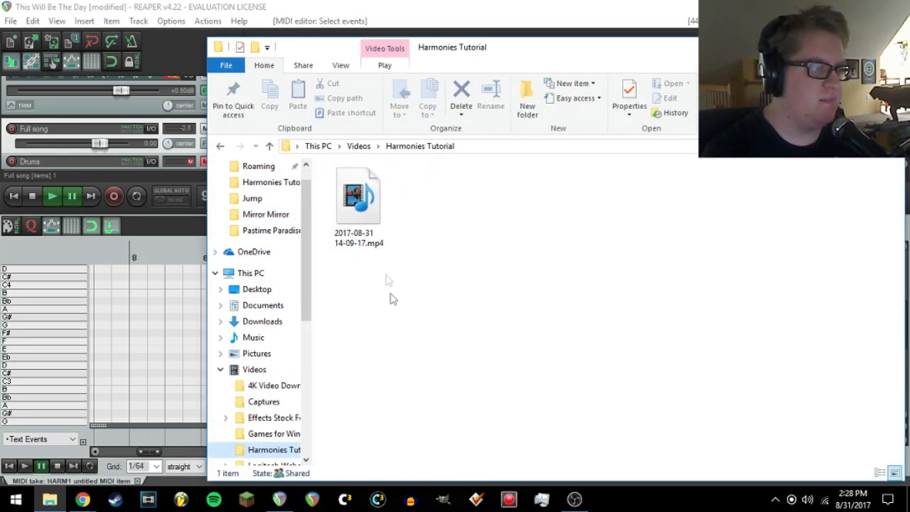
{"action": "left_click", "coordinate": [358, 146]}
{"action": "left_click", "coordinate": [266, 214]}
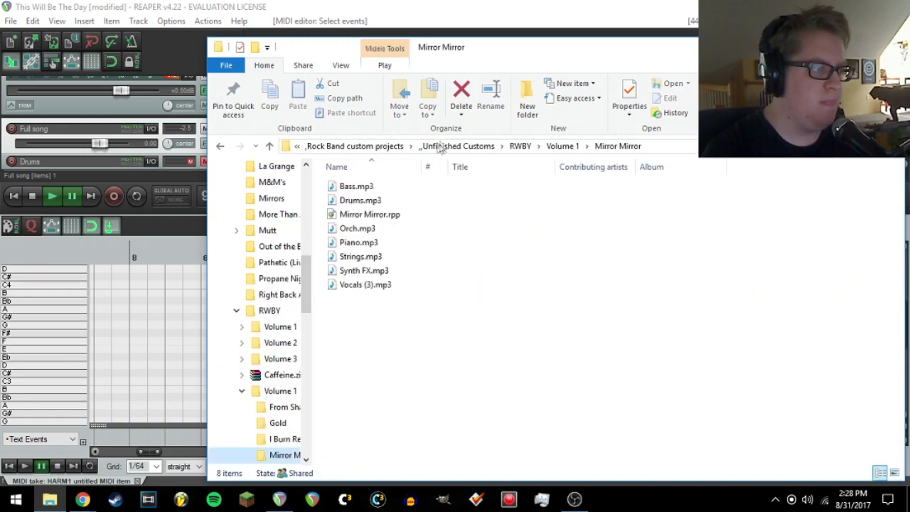
{"action": "left_click", "coordinate": [384, 146]}
{"action": "left_click", "coordinate": [390, 286]}
{"action": "double_click", "coordinate": [390, 284]}
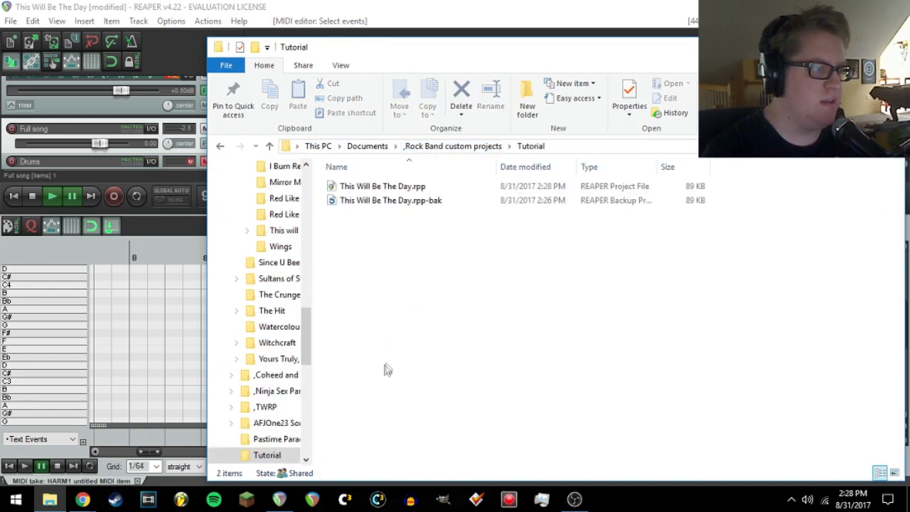
- Create a new text document named Lyrics.txt in the Tutorial folder
{"action": "right_click", "coordinate": [390, 347]}
{"action": "mouse_move", "coordinate": [533, 322]}
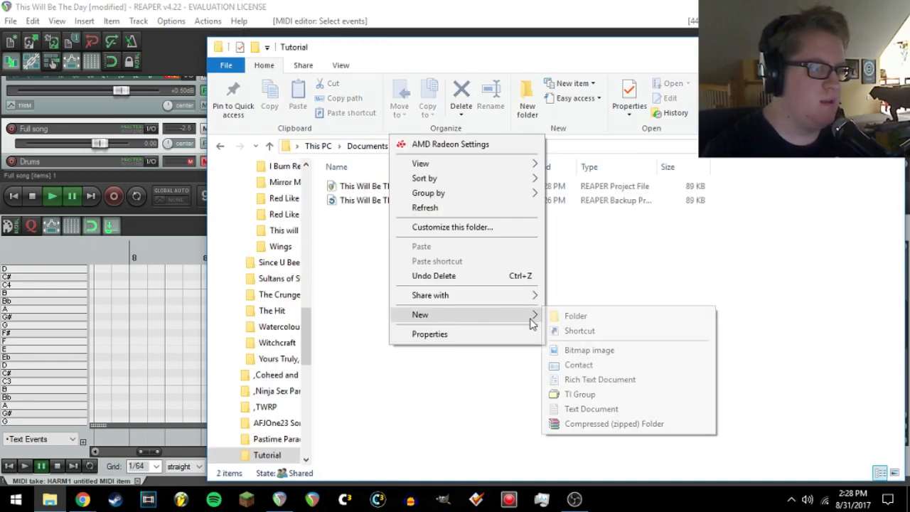
{"action": "left_click", "coordinate": [604, 408]}
{"action": "type", "text": "Lyrics.txt"}
{"action": "key", "text": "Return"}
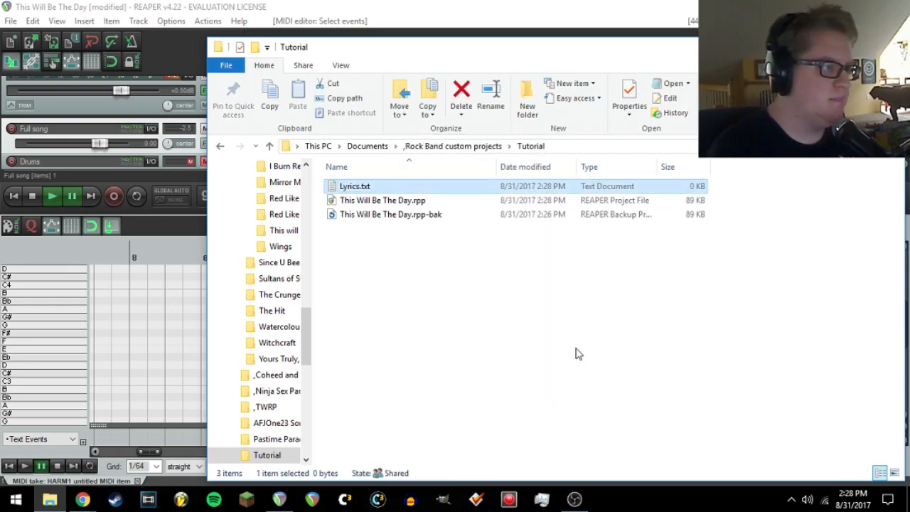
- Open Lyrics.txt in Notepad and narrow its window to about half the screen width
{"action": "key", "text": "Return"}
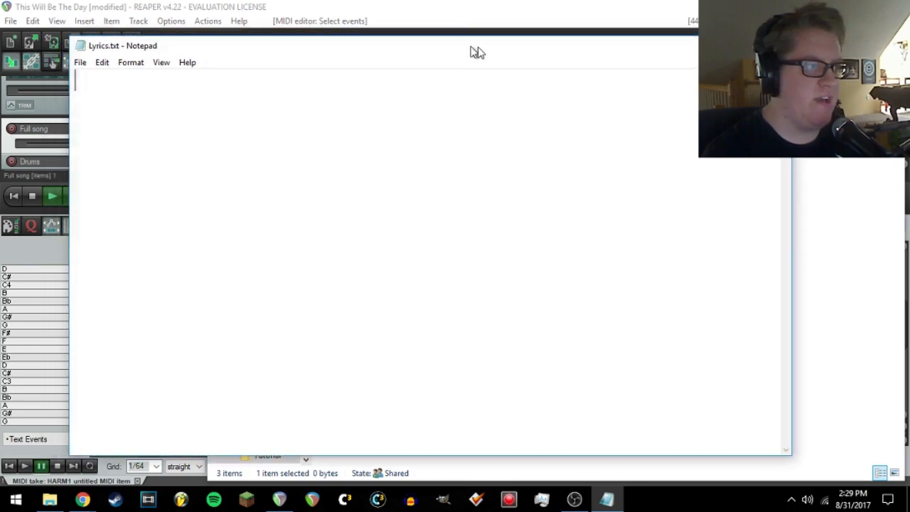
{"action": "left_click_drag", "start_coordinate": [814, 278], "coordinate": [441, 288]}
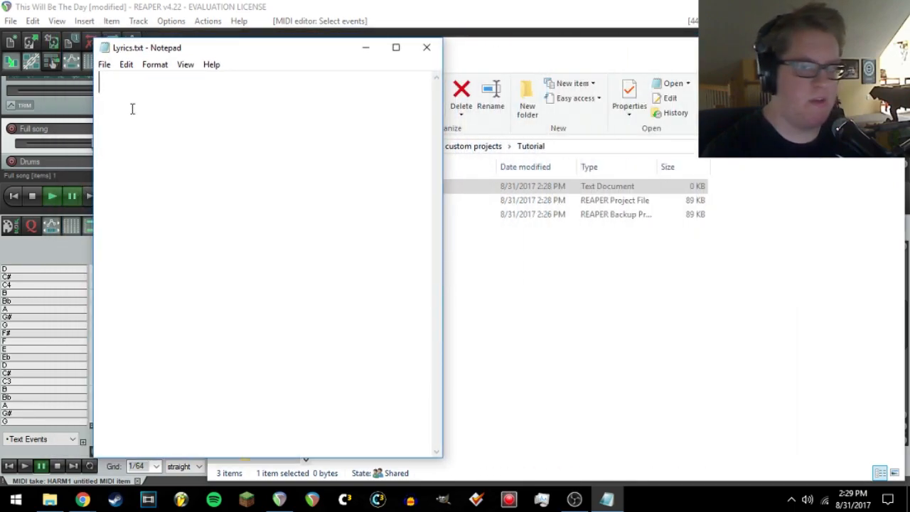
- Switch to Chrome and search Google in a new tab for "this will be the day lyrics"
{"action": "mouse_move", "coordinate": [82, 499]}
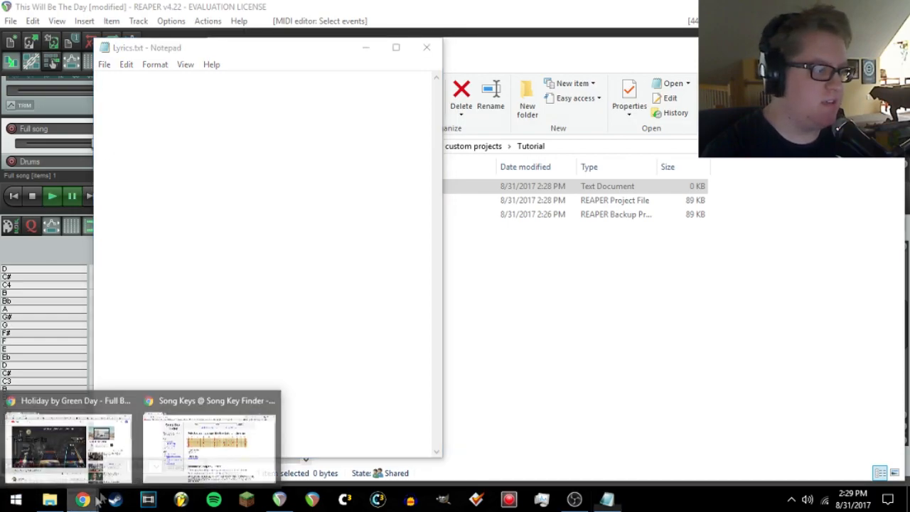
{"action": "left_click", "coordinate": [203, 449]}
{"action": "left_click", "coordinate": [150, 9]}
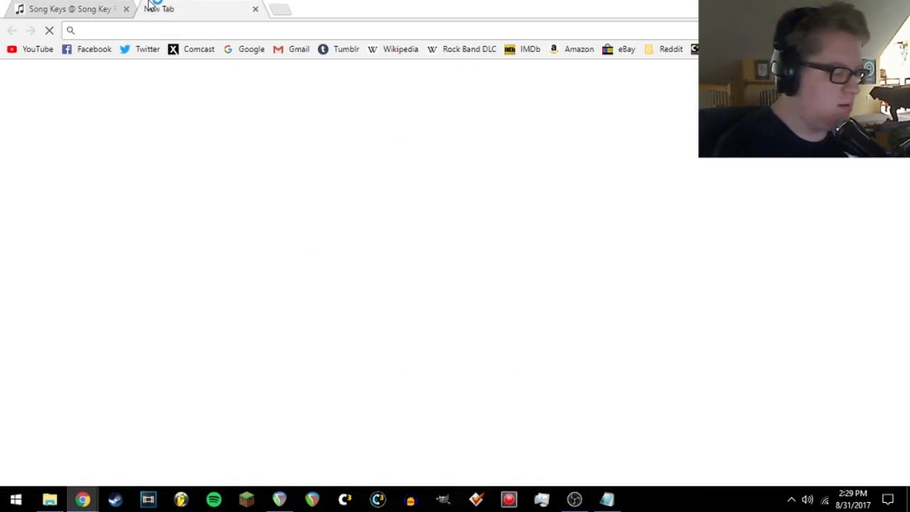
{"action": "type", "text": "this will be the day ke"}
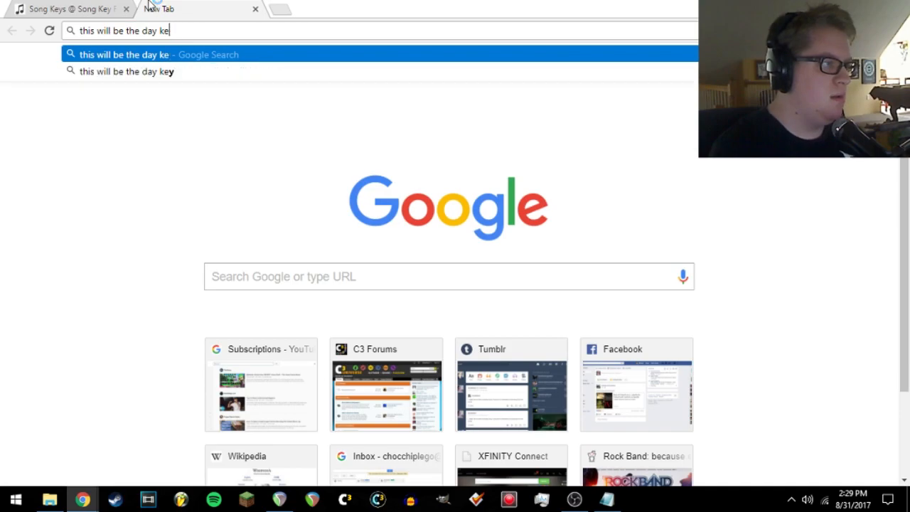
{"action": "key", "text": "BackSpace"}
{"action": "key", "text": "BackSpace"}
{"action": "type", "text": "lyrics"}
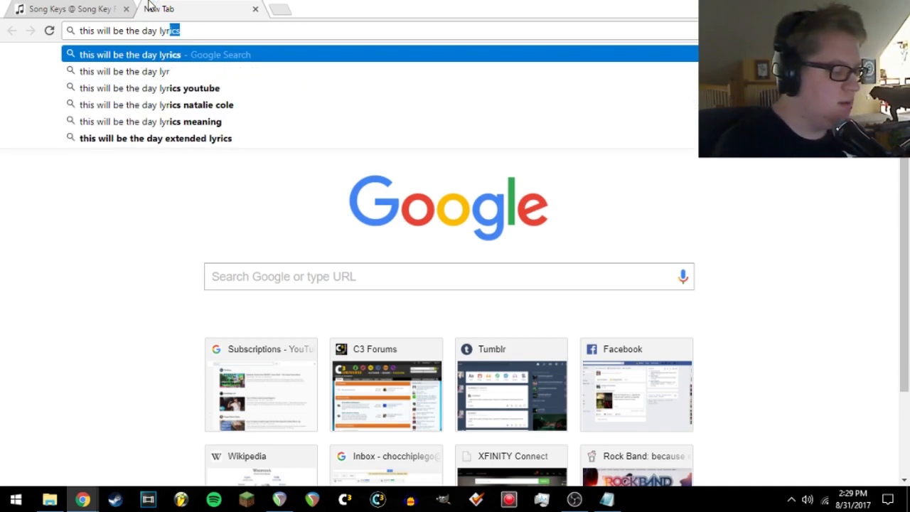
{"action": "key", "text": "Return"}
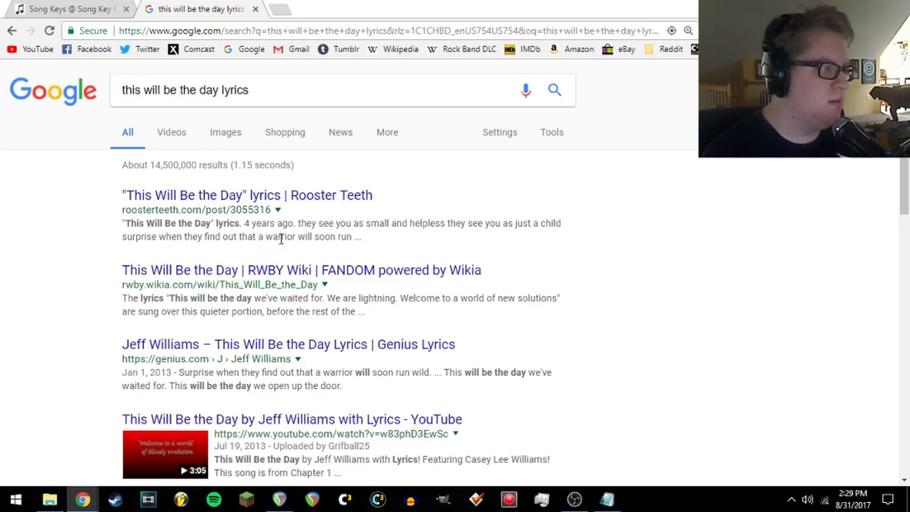
- Open the Genius lyrics page for "This Will Be the Day" from the results and look through its verses, chorus and bridge
{"action": "scroll", "coordinate": [281, 239], "scroll_direction": "down", "scroll_amount": 1}
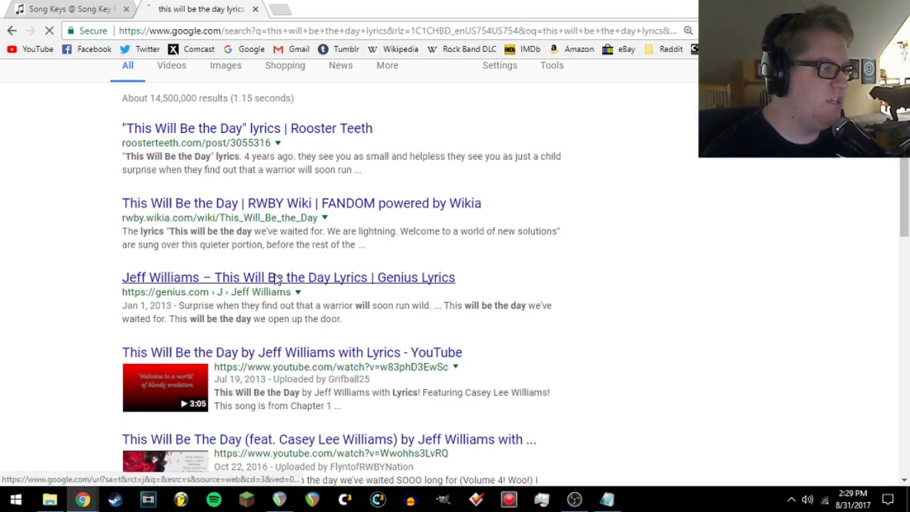
{"action": "left_click", "coordinate": [276, 277]}
{"action": "scroll", "coordinate": [299, 309], "scroll_direction": "down", "scroll_amount": 1}
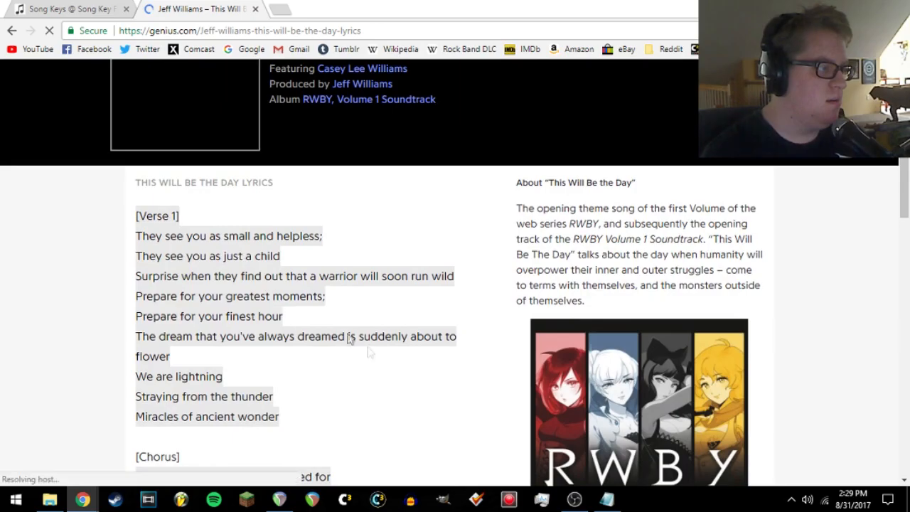
{"action": "scroll", "coordinate": [376, 392], "scroll_direction": "down", "scroll_amount": 2}
{"action": "scroll", "coordinate": [284, 320], "scroll_direction": "up", "scroll_amount": 1}
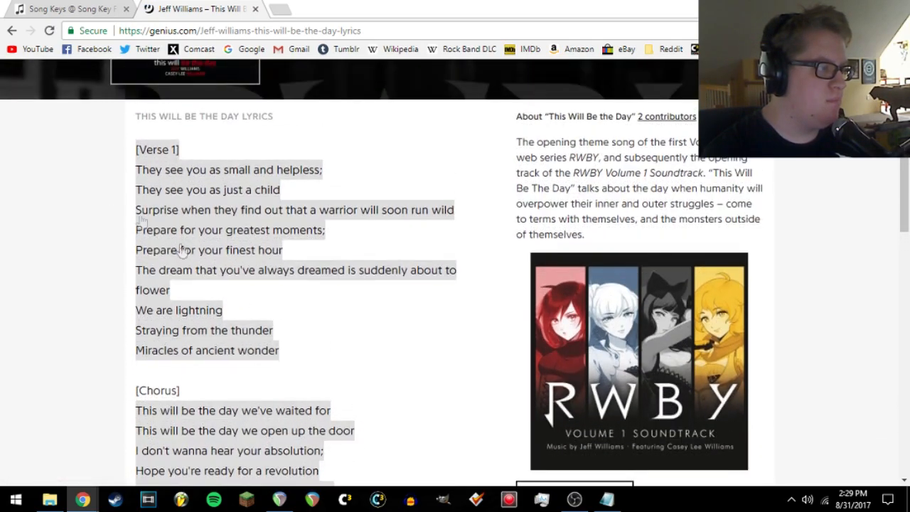
{"action": "scroll", "coordinate": [62, 172], "scroll_direction": "down", "scroll_amount": 10}
{"action": "scroll", "coordinate": [98, 217], "scroll_direction": "up", "scroll_amount": 5}
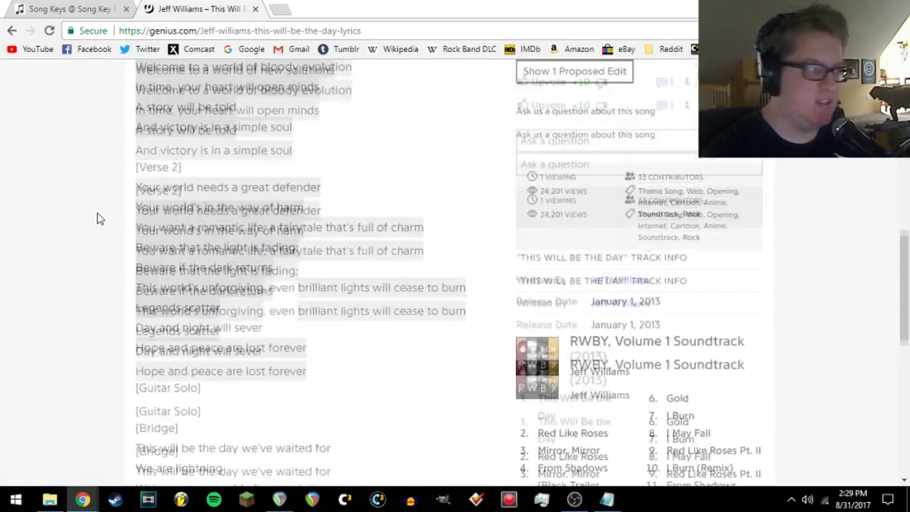
{"action": "scroll", "coordinate": [100, 219], "scroll_direction": "down", "scroll_amount": 1}
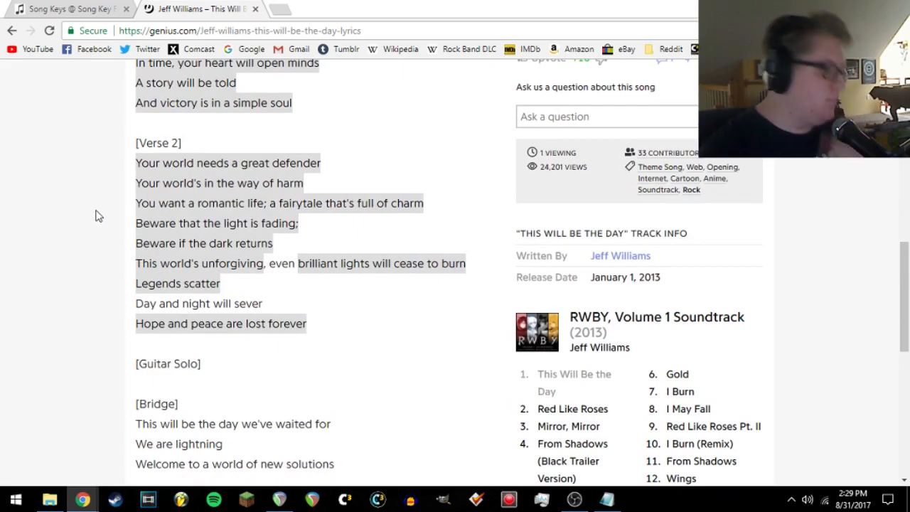
{"action": "scroll", "coordinate": [98, 216], "scroll_direction": "up", "scroll_amount": 10}
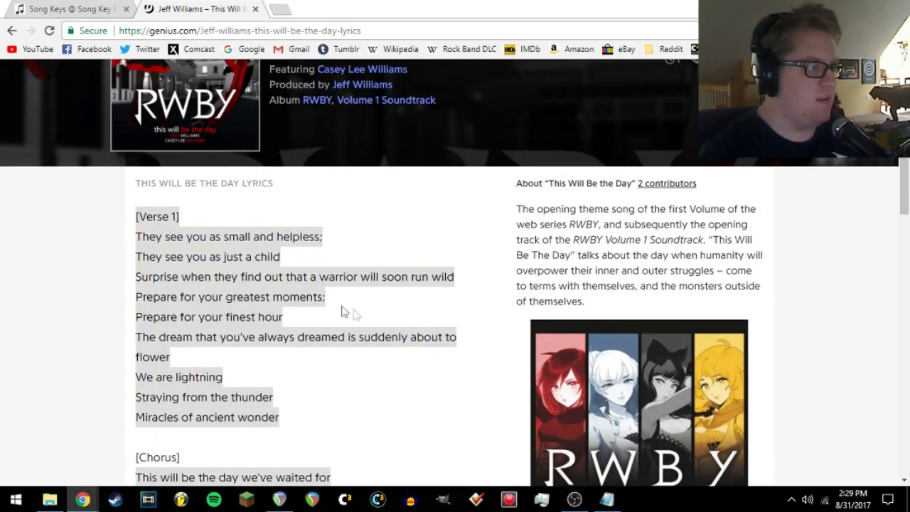
{"action": "left_click", "coordinate": [606, 499]}
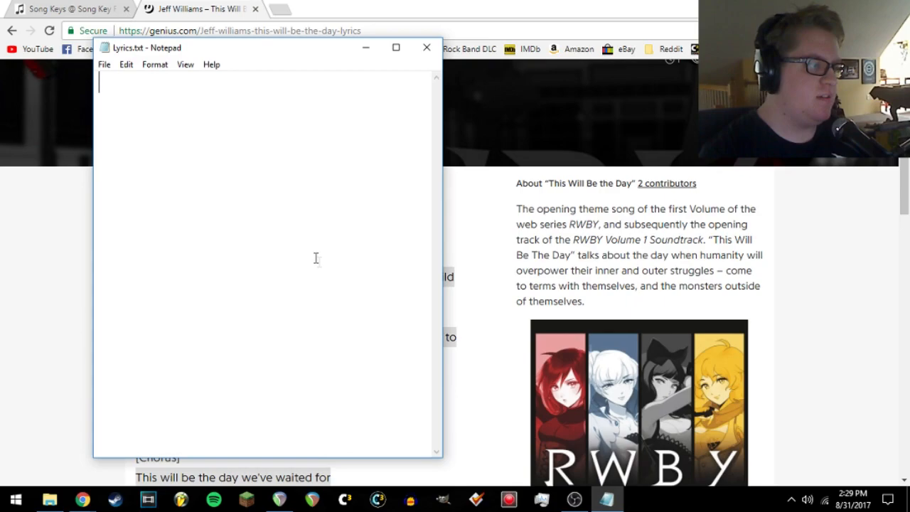
{"action": "left_click", "coordinate": [48, 314]}
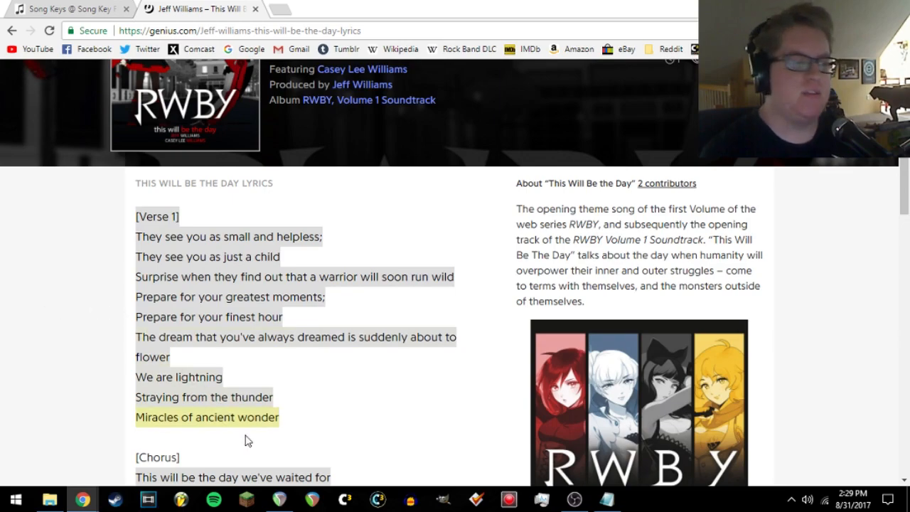
- Switch to REAPER and play the first vocal phrase from just before its first A note, pausing partway through
{"action": "left_click", "coordinate": [279, 500]}
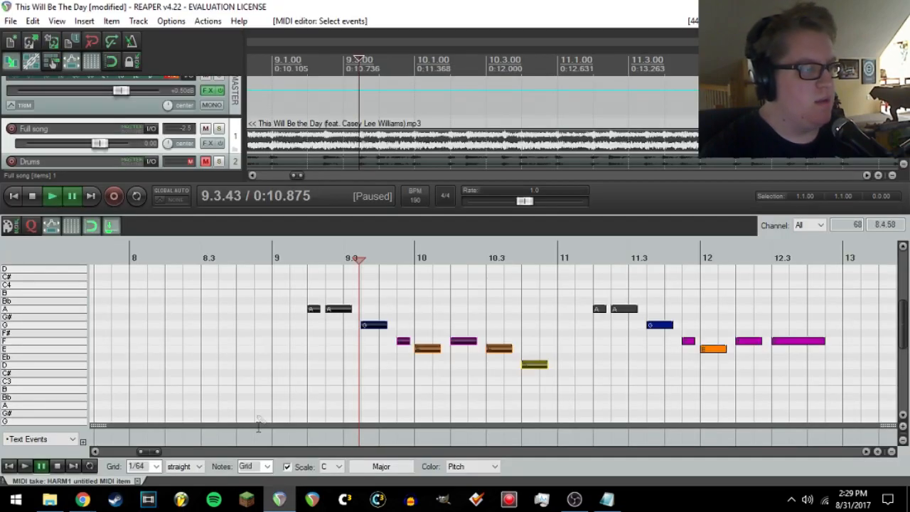
{"action": "left_click", "coordinate": [294, 258]}
{"action": "key", "text": "space"}
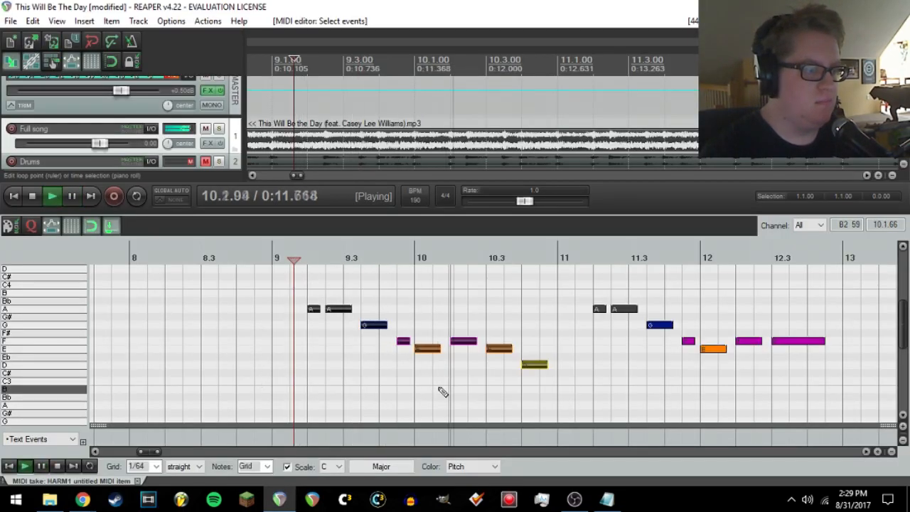
{"action": "key", "text": "ctrl+space"}
{"action": "left_click", "coordinate": [491, 339]}
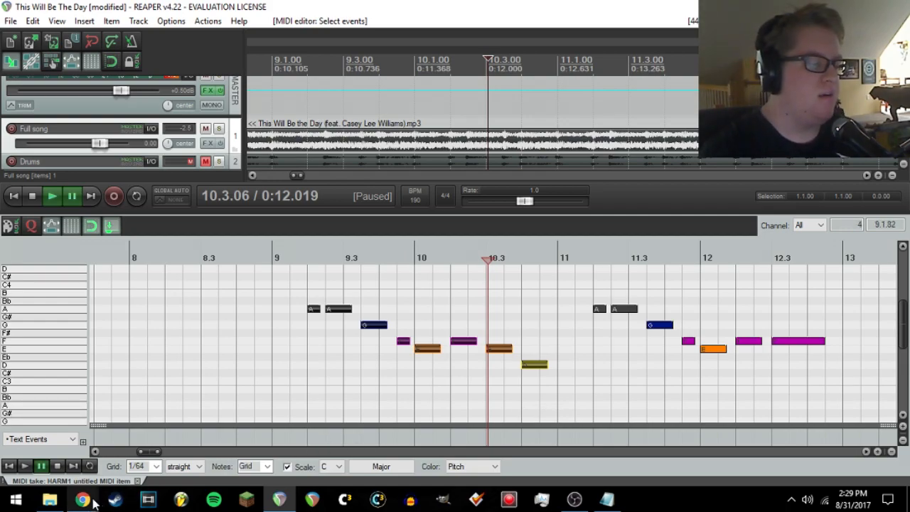
- Switch to Chrome, search Google in a new tab for "lyric hyphenator" and open the Lyric Hyphenator page
{"action": "mouse_move", "coordinate": [92, 502]}
{"action": "left_click", "coordinate": [175, 464]}
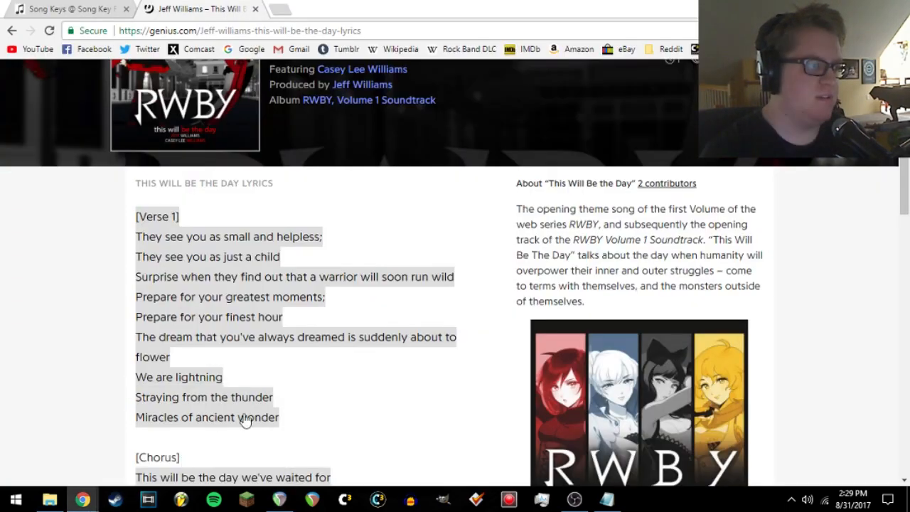
{"action": "left_click", "coordinate": [288, 8]}
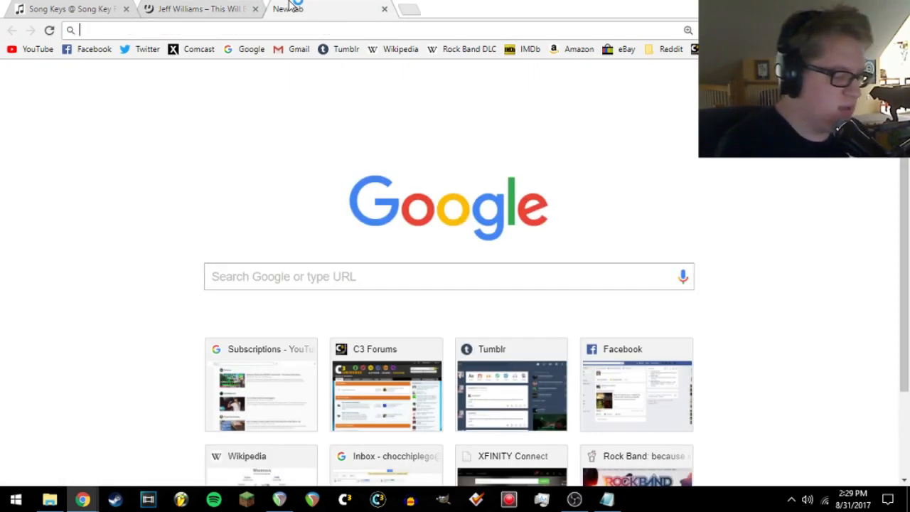
{"action": "type", "text": "lyric"}
{"action": "key", "text": "Down"}
{"action": "key", "text": "Down"}
{"action": "key", "text": "Down"}
{"action": "key", "text": "Down"}
{"action": "key", "text": "Return"}
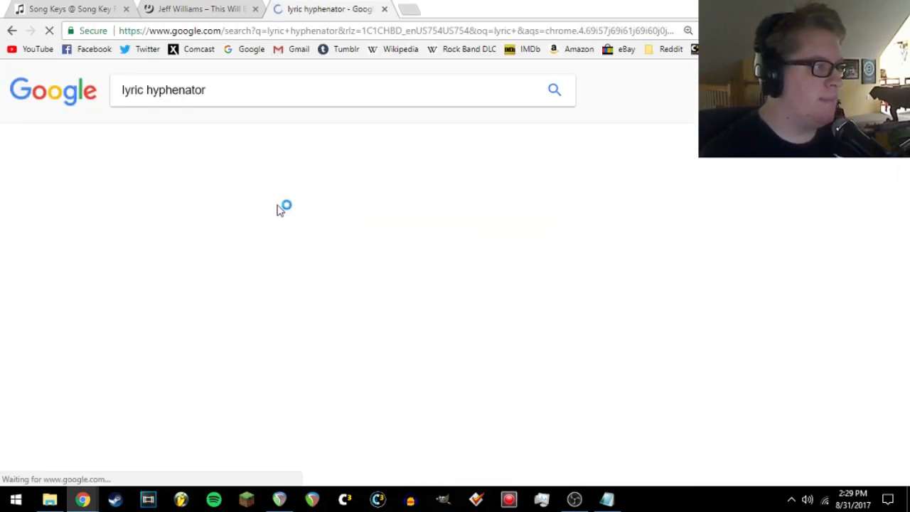
{"action": "left_click", "coordinate": [244, 196]}
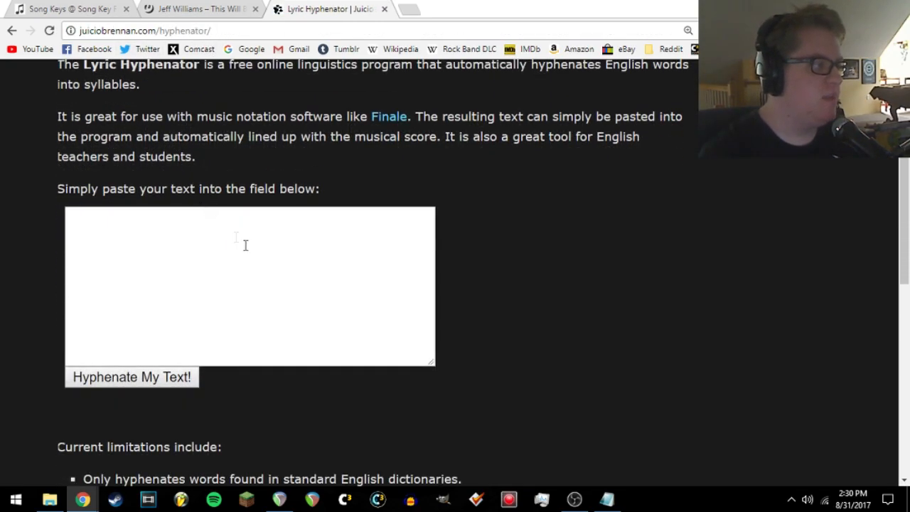
- Copy the first two lines of Verse 1 from the Genius page into the Lyric Hyphenator and hyphenate them
{"action": "left_click", "coordinate": [240, 8]}
{"action": "left_click_drag", "start_coordinate": [133, 238], "coordinate": [315, 263]}
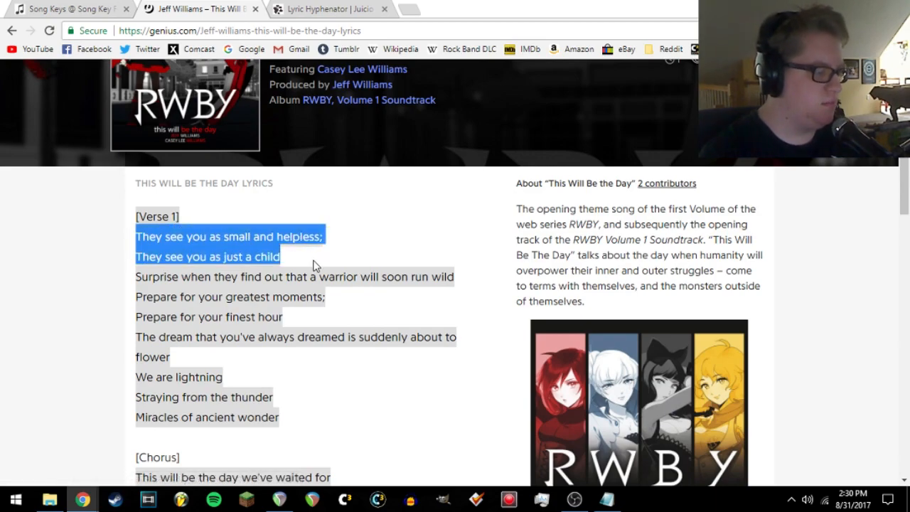
{"action": "key", "text": "ctrl+c"}
{"action": "left_click", "coordinate": [307, 8]}
{"action": "left_click", "coordinate": [265, 317]}
{"action": "key", "text": "ctrl+v"}
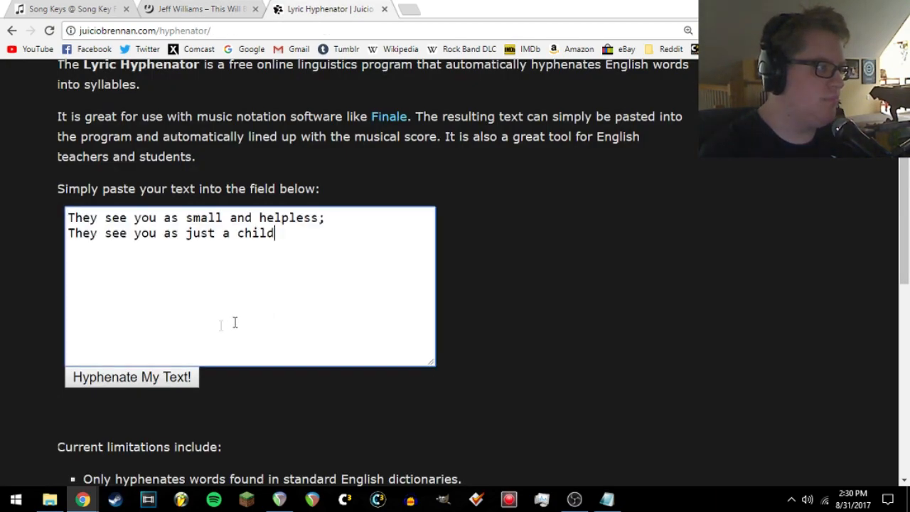
{"action": "left_click", "coordinate": [150, 378]}
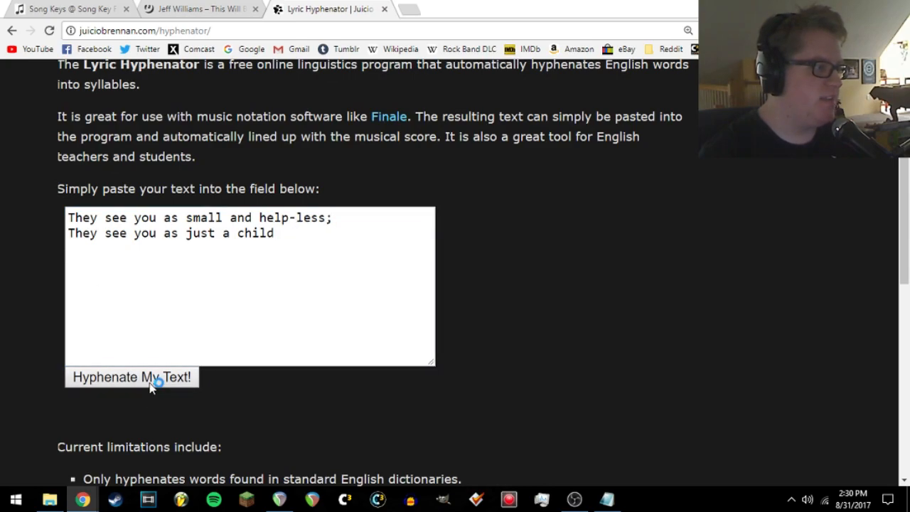
- Remove the semicolon after "help-less", join the two lyric lines into one, and change the second "They" to lowercase
{"action": "left_click", "coordinate": [340, 226]}
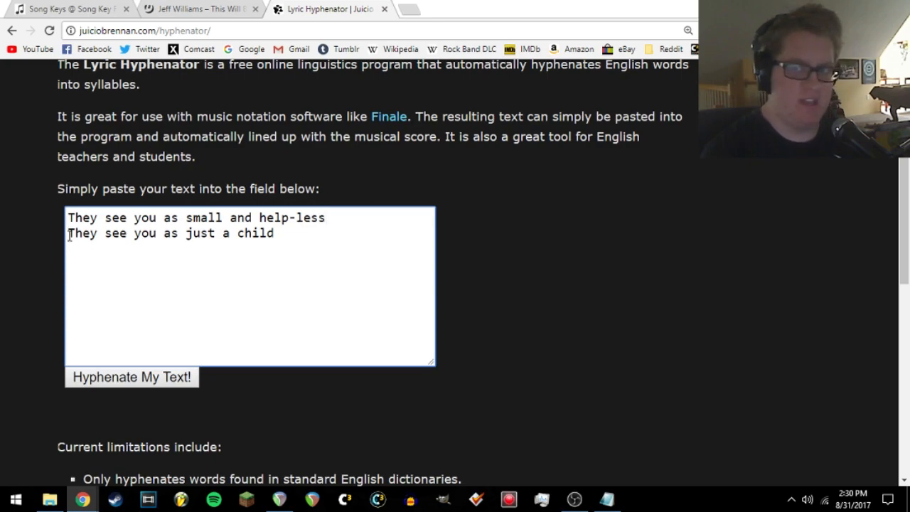
{"action": "key", "text": "Delete"}
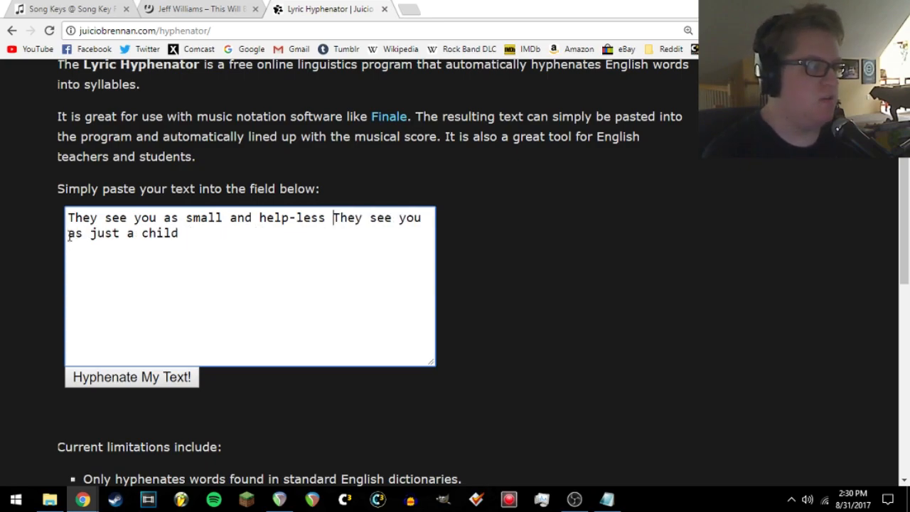
{"action": "key", "text": "Delete"}
{"action": "type", "text": "t"}
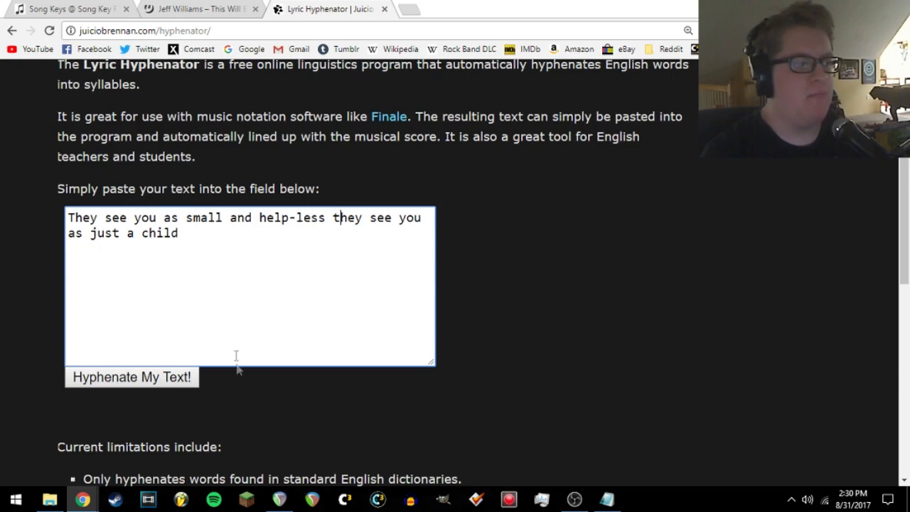
{"action": "left_click", "coordinate": [233, 10]}
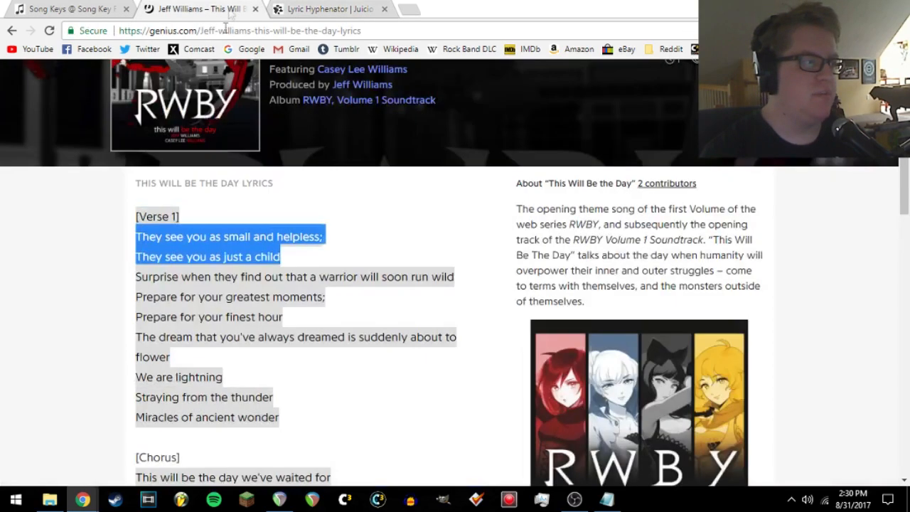
{"action": "left_click", "coordinate": [92, 300]}
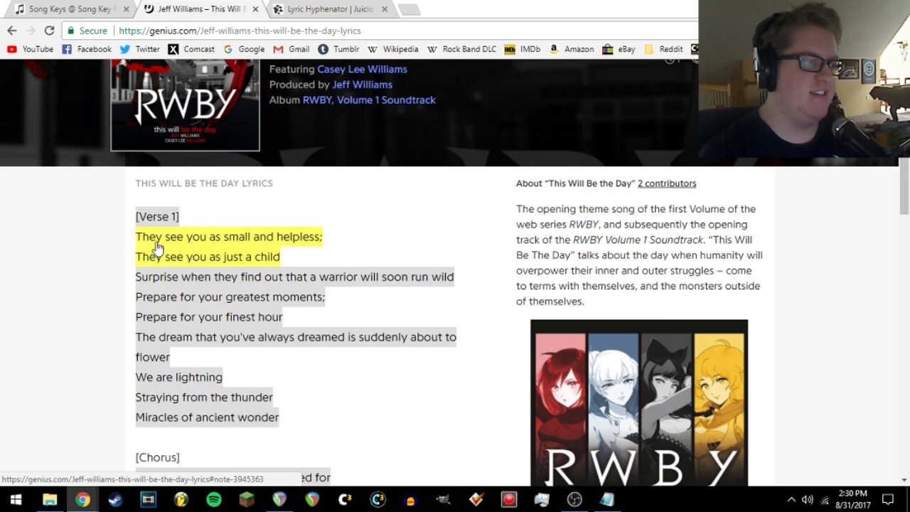
{"action": "key", "text": "ctrl+Tab"}
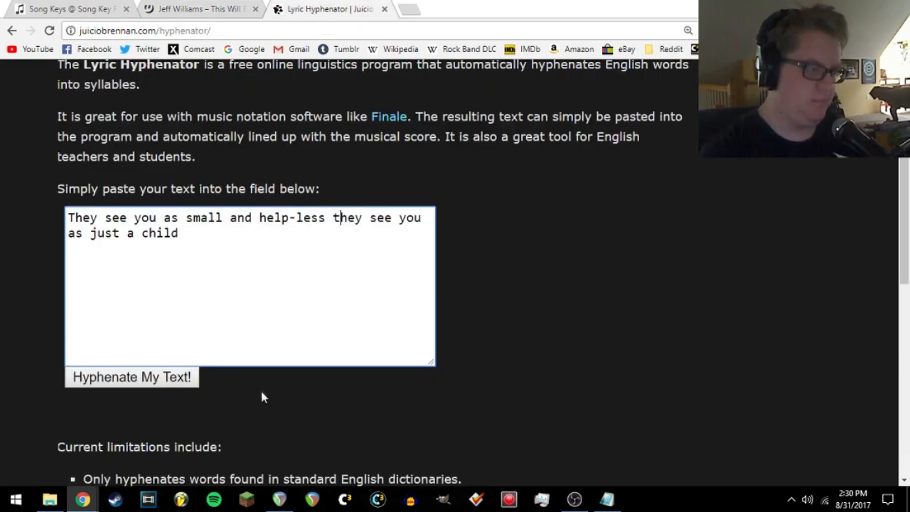
{"action": "key", "text": "alt+Tab"}
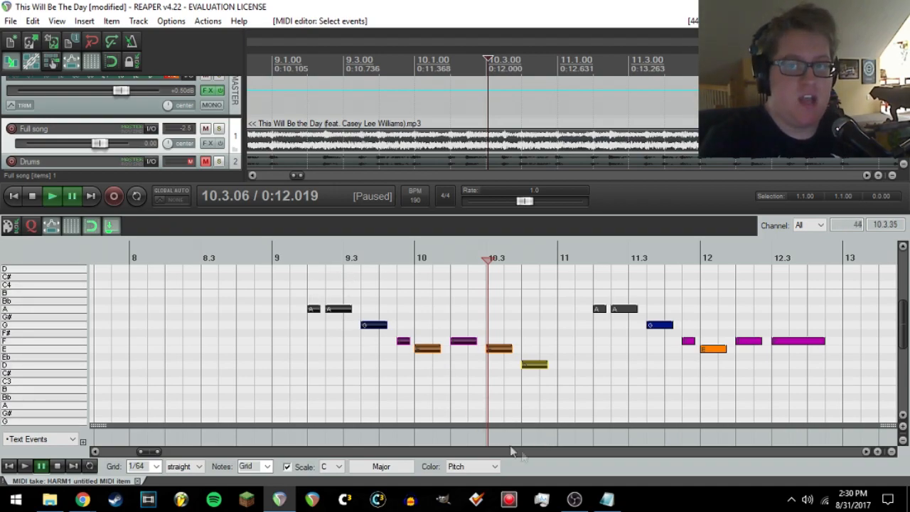
{"action": "left_click", "coordinate": [51, 499]}
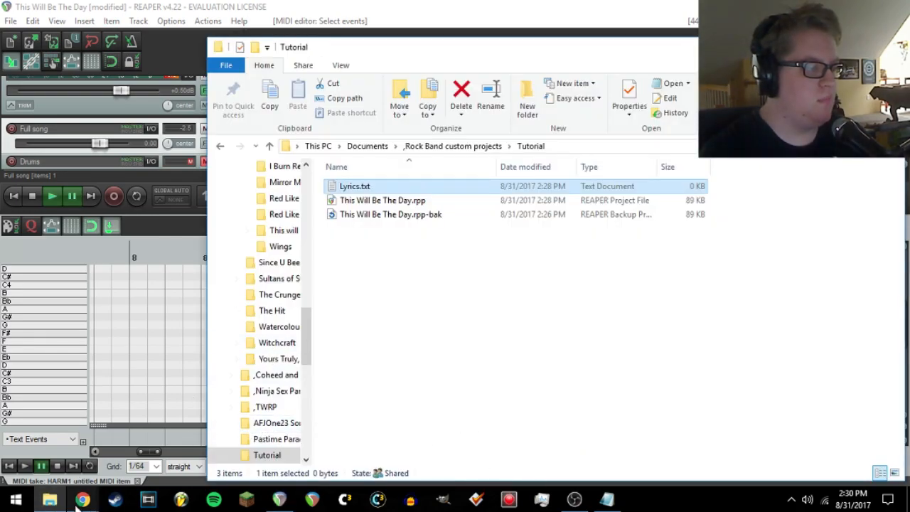
- Switch to the Lyric Hyphenator in Chrome and copy the entire hyphenated text, "They see you as small and help-less they see you as just a child"
{"action": "mouse_move", "coordinate": [82, 500]}
{"action": "left_click", "coordinate": [199, 418]}
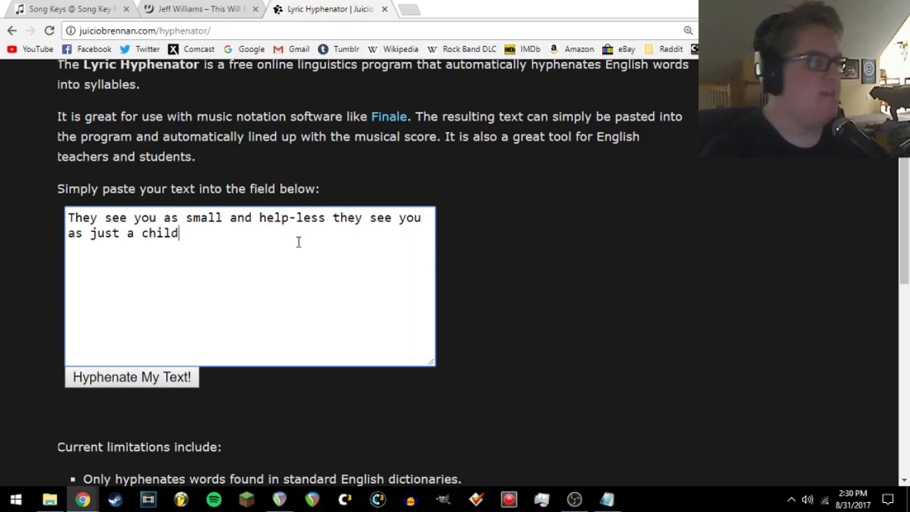
{"action": "left_click_drag", "start_coordinate": [299, 242], "coordinate": [23, 183]}
{"action": "key", "text": "ctrl+c"}
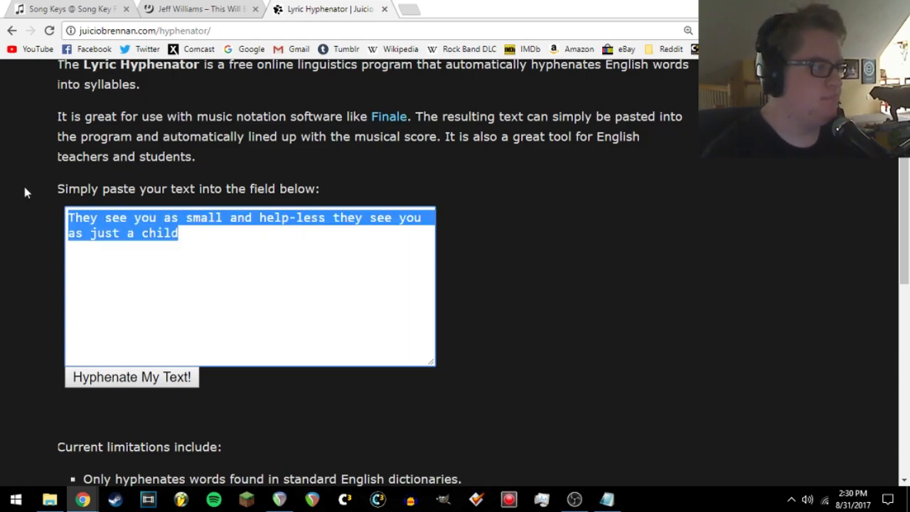
- Paste the hyphenated lyrics into Lyrics.txt in Notepad and replace every "-" with "- ", a hyphen followed by a space
{"action": "left_click", "coordinate": [606, 497]}
{"action": "key", "text": "ctrl+v"}
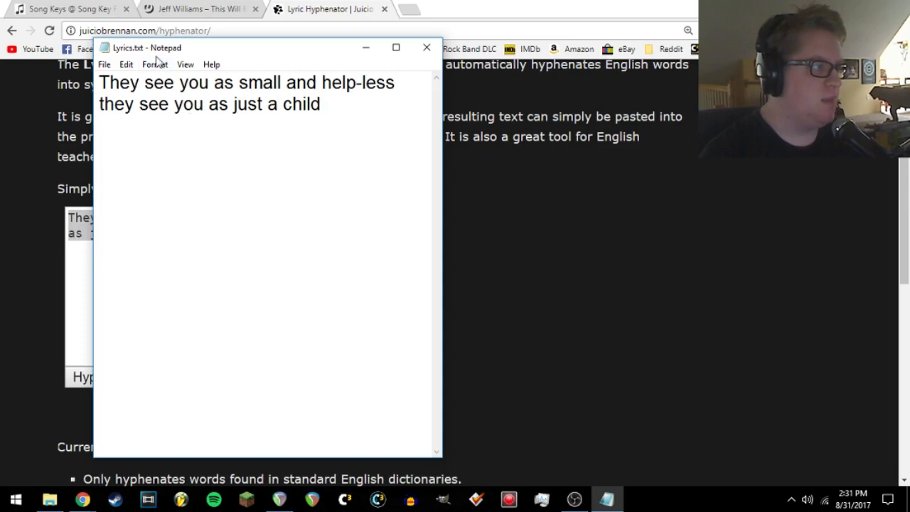
{"action": "left_click", "coordinate": [126, 64]}
{"action": "left_click", "coordinate": [150, 190]}
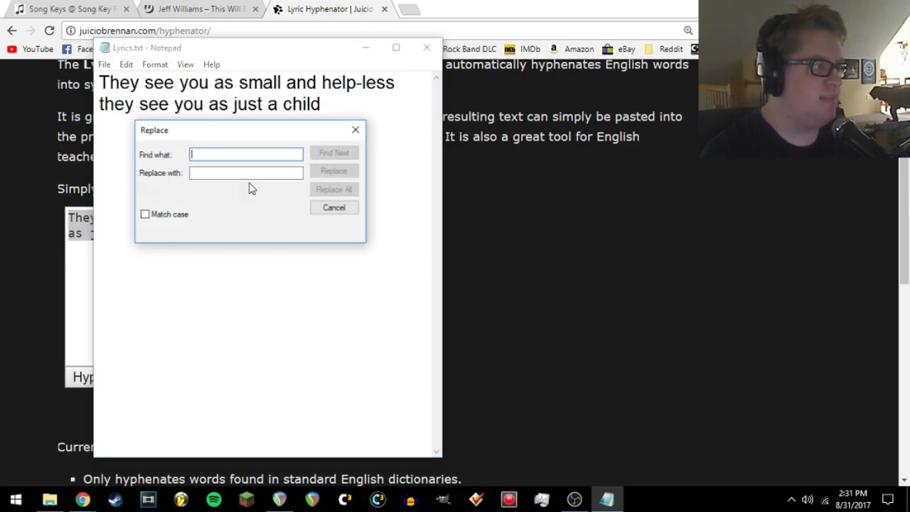
{"action": "type", "text": "-"}
{"action": "left_click", "coordinate": [236, 175]}
{"action": "type", "text": "-"}
{"action": "left_click", "coordinate": [319, 194]}
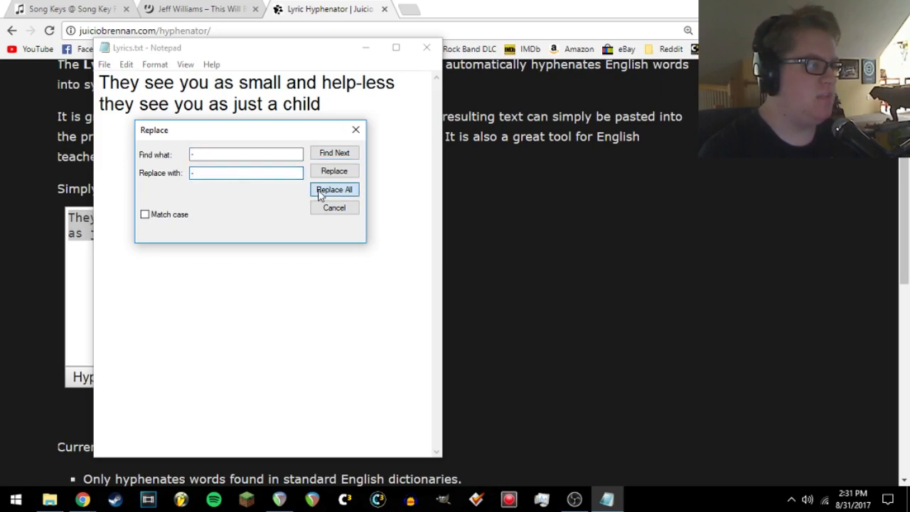
- Move the Replace dialog clear of the lyrics and save Lyrics.txt
{"action": "left_click_drag", "start_coordinate": [278, 128], "coordinate": [296, 222]}
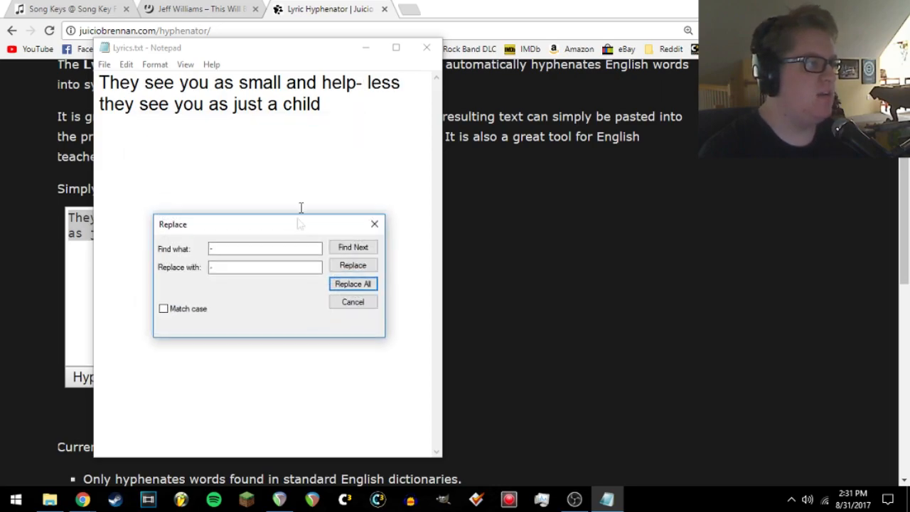
{"action": "left_click", "coordinate": [364, 87]}
{"action": "key", "text": "Delete"}
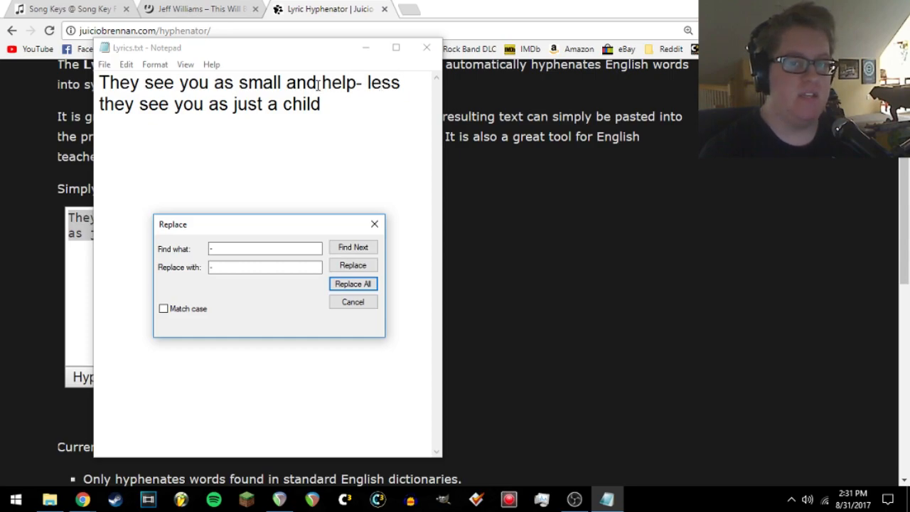
{"action": "left_click", "coordinate": [103, 64]}
{"action": "left_click", "coordinate": [122, 106]}
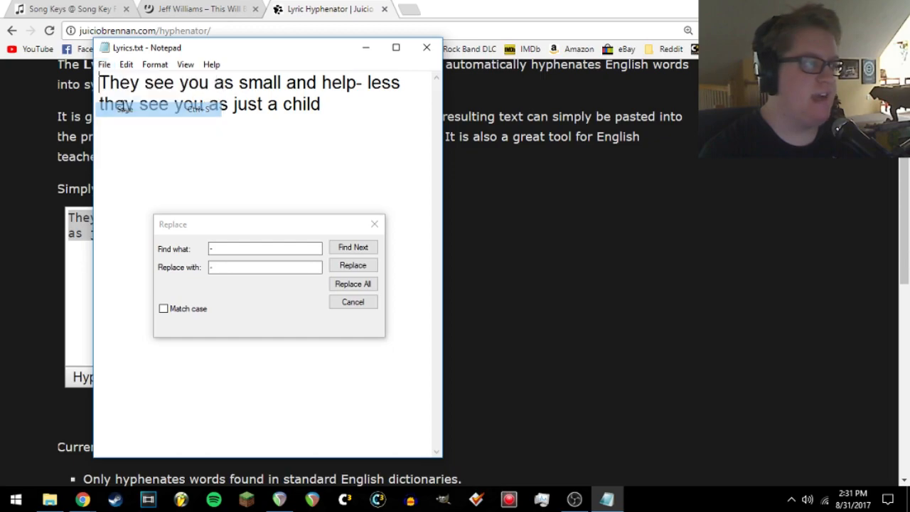
- Switch to REAPER, select all HARM1 vocal notes, and import Lyrics.txt from the Tutorial folder as their lyrics
{"action": "mouse_move", "coordinate": [280, 497]}
{"action": "left_click", "coordinate": [280, 476]}
{"action": "left_click_drag", "start_coordinate": [288, 289], "coordinate": [814, 413]}
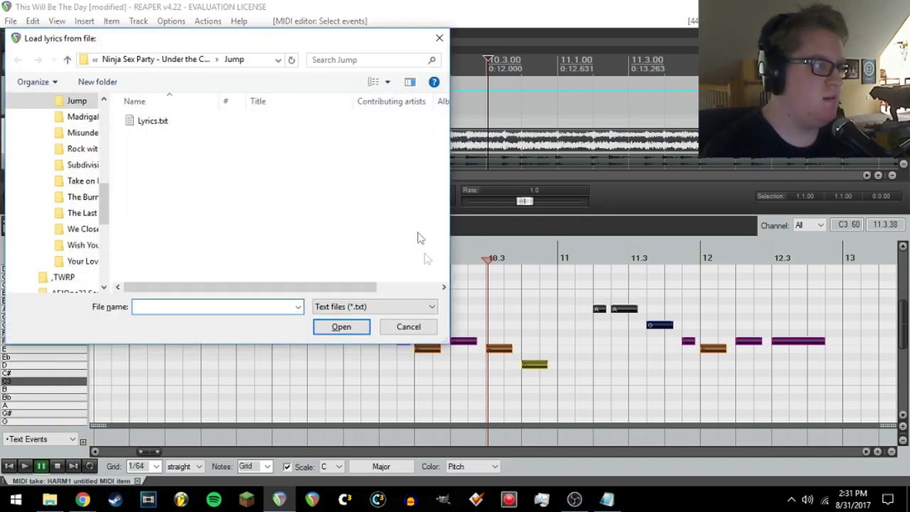
{"action": "left_click", "coordinate": [182, 60]}
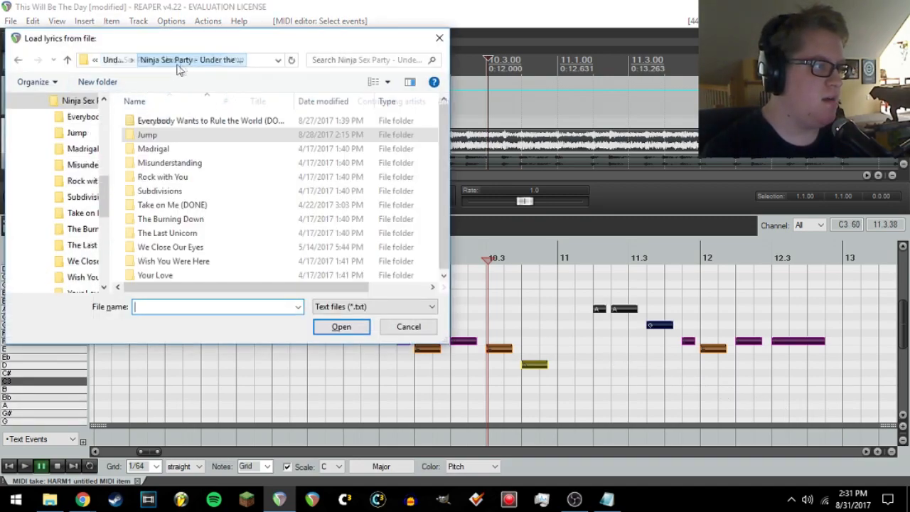
{"action": "left_click", "coordinate": [128, 61]}
{"action": "left_click", "coordinate": [125, 63]}
{"action": "left_click", "coordinate": [127, 63]}
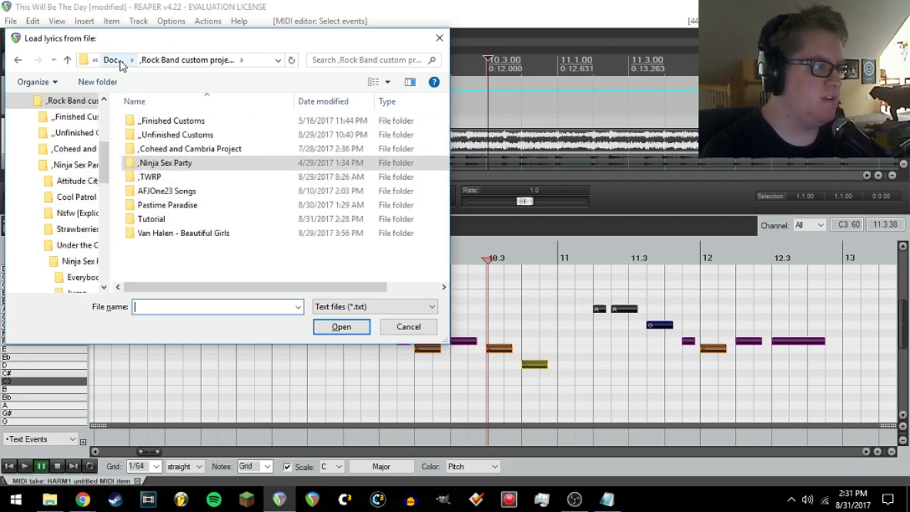
{"action": "double_click", "coordinate": [177, 221]}
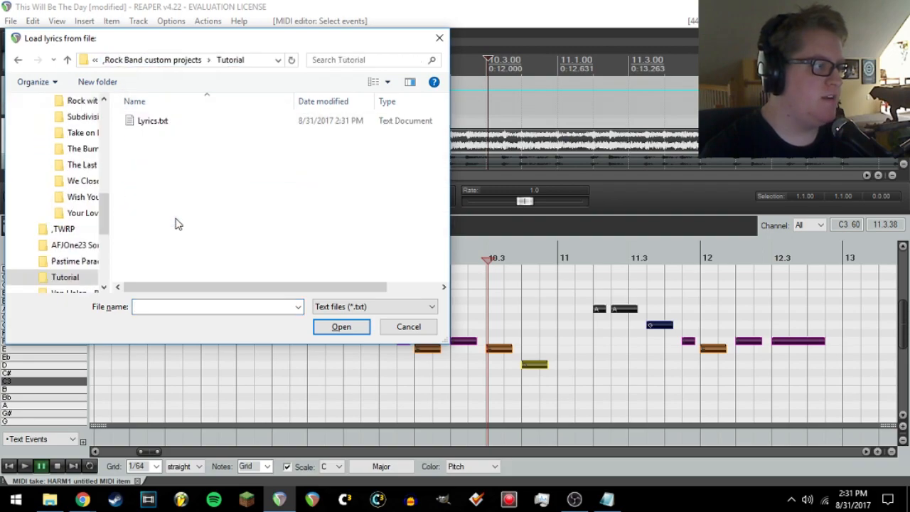
{"action": "double_click", "coordinate": [171, 124]}
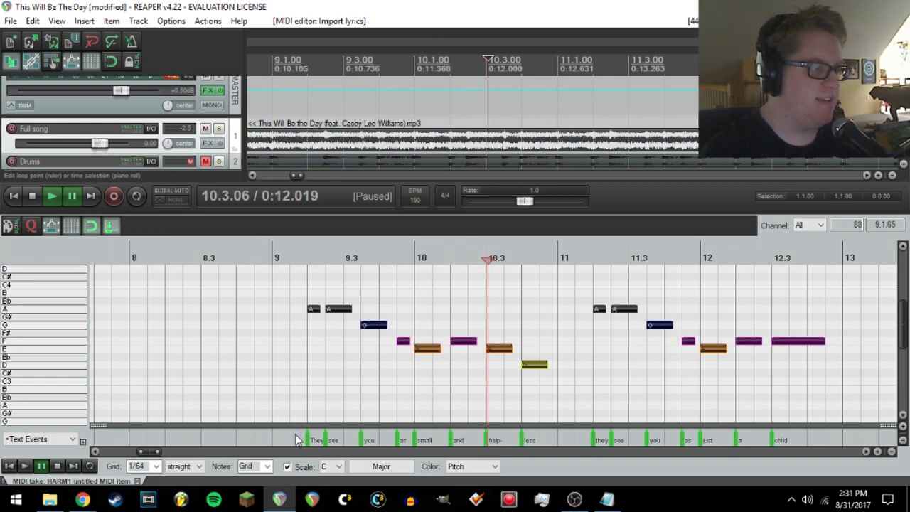
{"action": "left_click", "coordinate": [310, 396]}
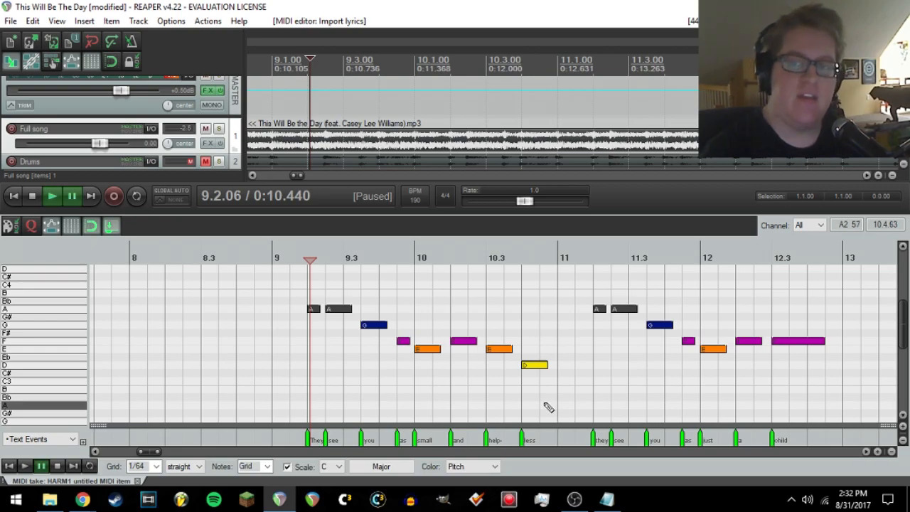
- Insert "@" directly before "They" at the start of Lyrics.txt in Notepad, save the file, and return to REAPER
{"action": "left_click", "coordinate": [606, 500]}
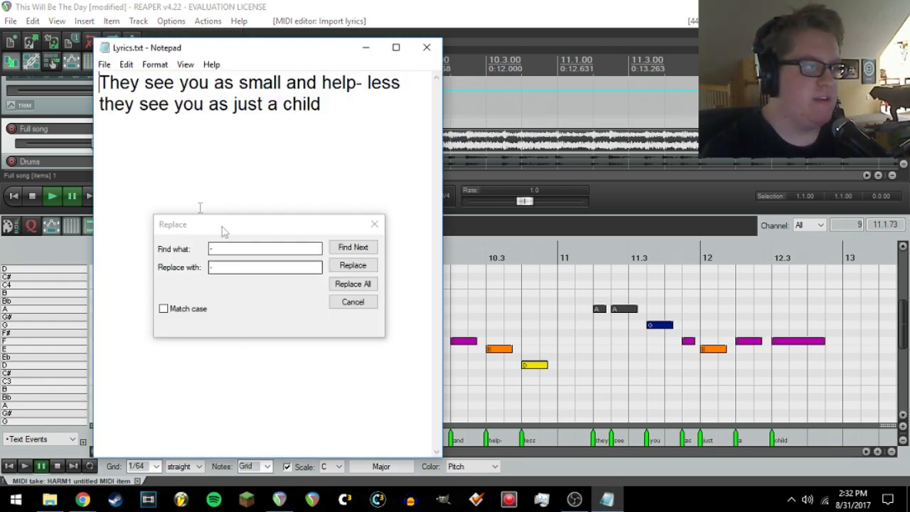
{"action": "left_click", "coordinate": [99, 88]}
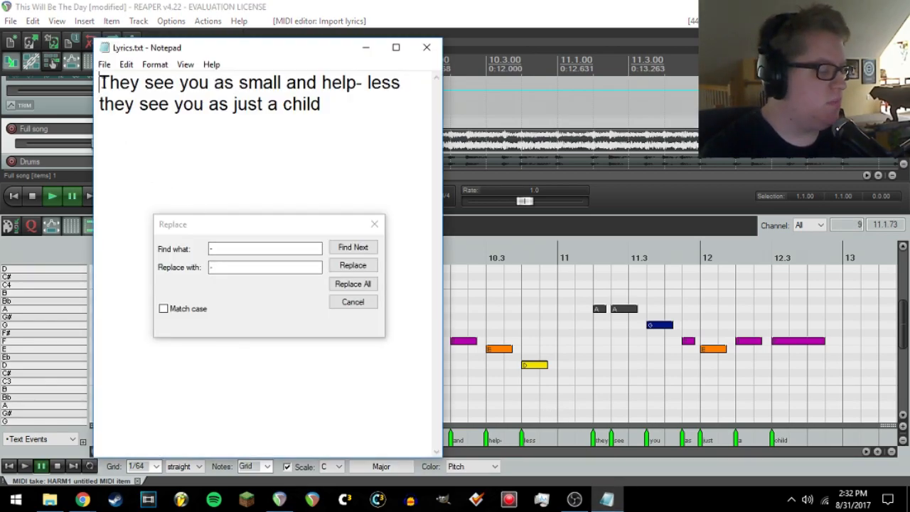
{"action": "type", "text": "@"}
{"action": "left_click", "coordinate": [104, 64]}
{"action": "left_click", "coordinate": [123, 110]}
{"action": "left_click", "coordinate": [458, 6]}
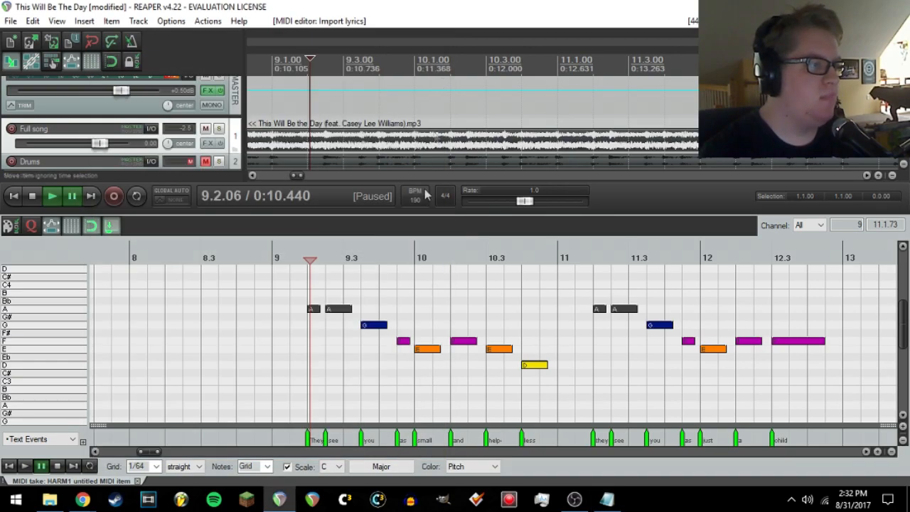
{"action": "left_click_drag", "start_coordinate": [291, 299], "coordinate": [819, 398]}
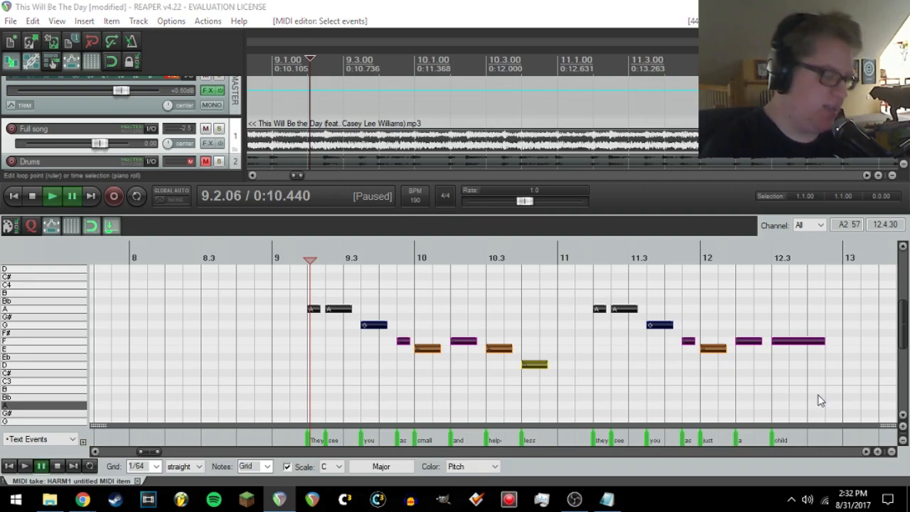
{"action": "key", "text": "ctrl+f"}
{"action": "double_click", "coordinate": [344, 121]}
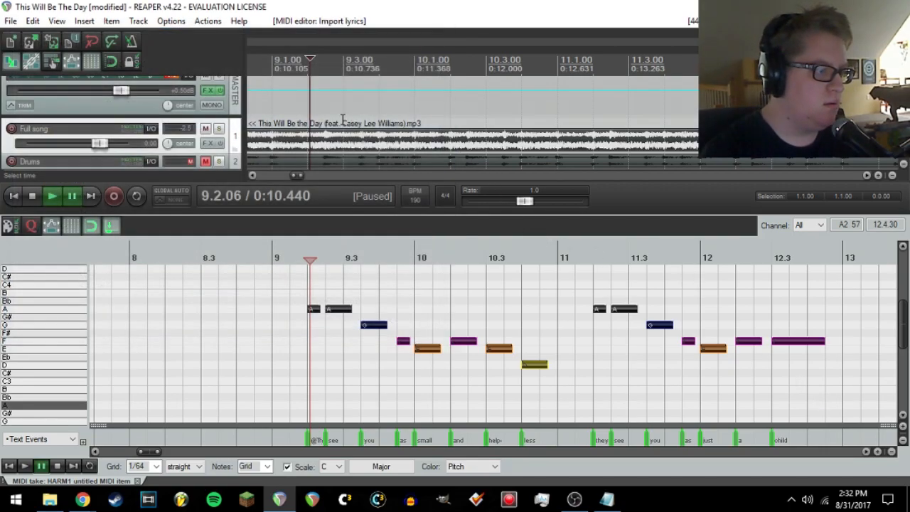
{"action": "scroll", "coordinate": [313, 375], "scroll_direction": "up", "scroll_amount": 5}
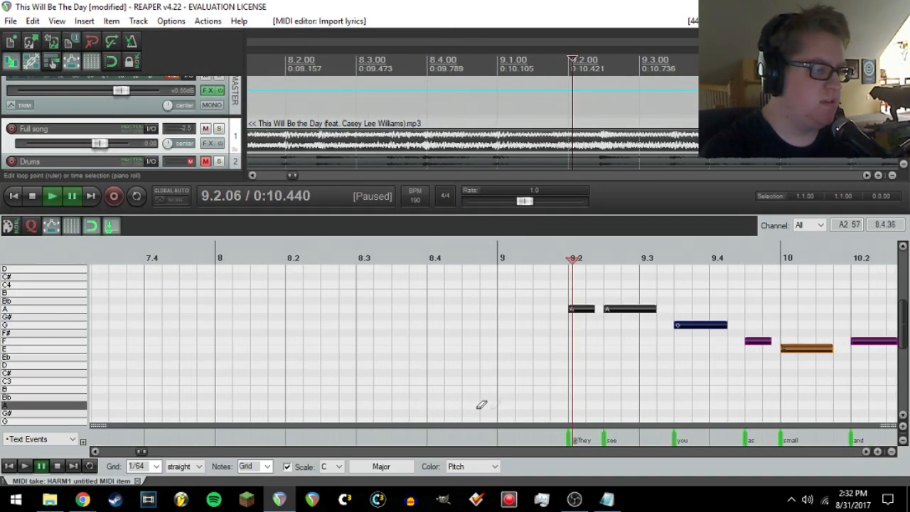
{"action": "left_click", "coordinate": [570, 410]}
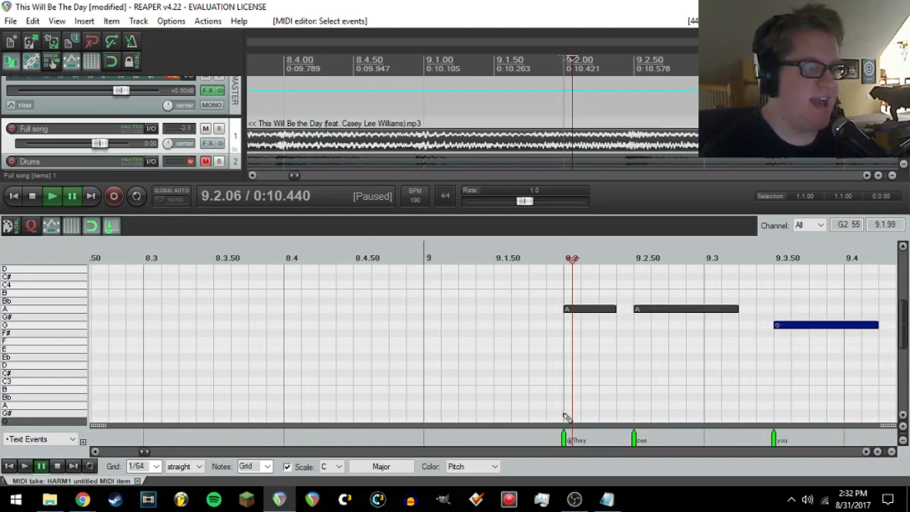
- Run the CAT.py custom action from the Actions list and open its Create phrase markers tool for vocals
{"action": "scroll", "coordinate": [599, 404], "scroll_direction": "down", "scroll_amount": 6}
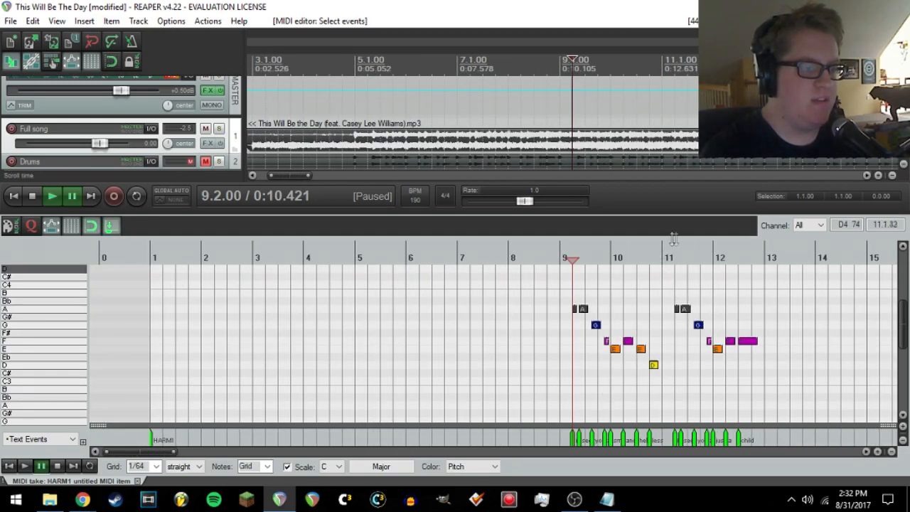
{"action": "left_click", "coordinate": [694, 258]}
{"action": "scroll", "coordinate": [651, 308], "scroll_direction": "up", "scroll_amount": 3}
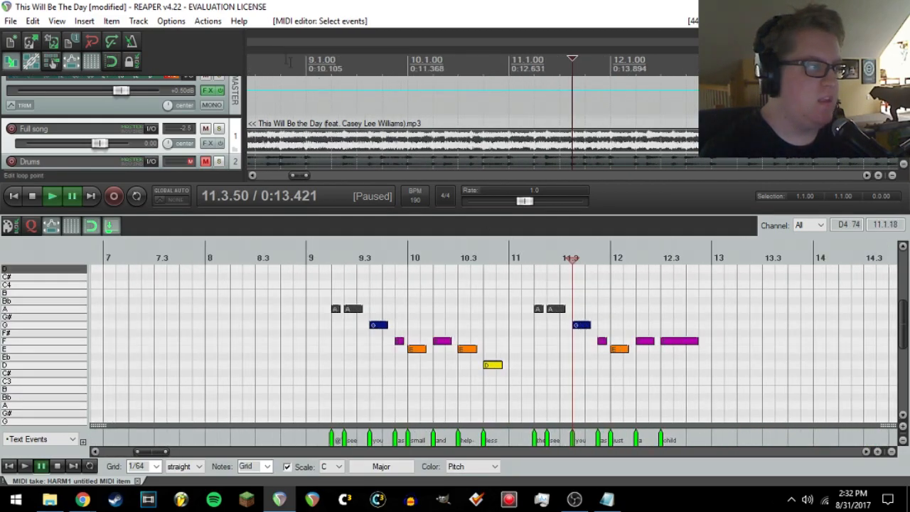
{"action": "left_click", "coordinate": [207, 20]}
{"action": "left_click", "coordinate": [242, 39]}
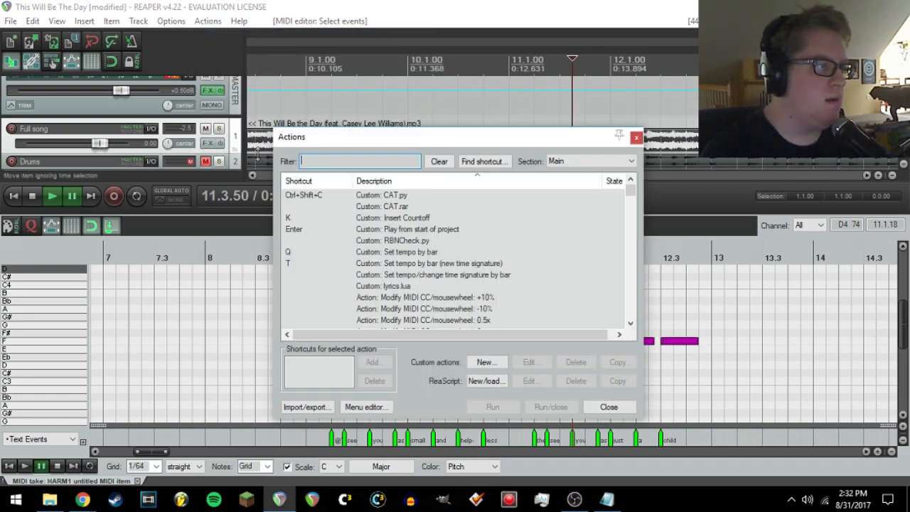
{"action": "left_click", "coordinate": [402, 196]}
{"action": "left_click", "coordinate": [501, 415]}
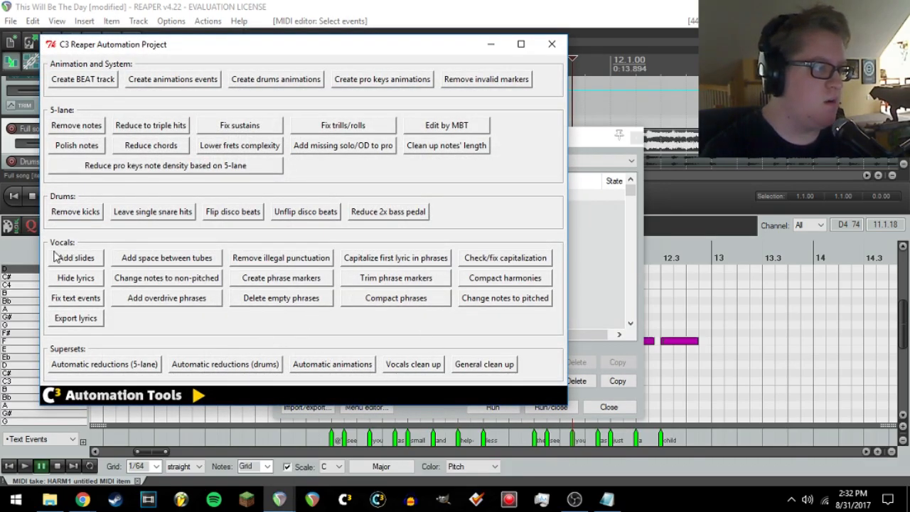
{"action": "left_click", "coordinate": [281, 278]}
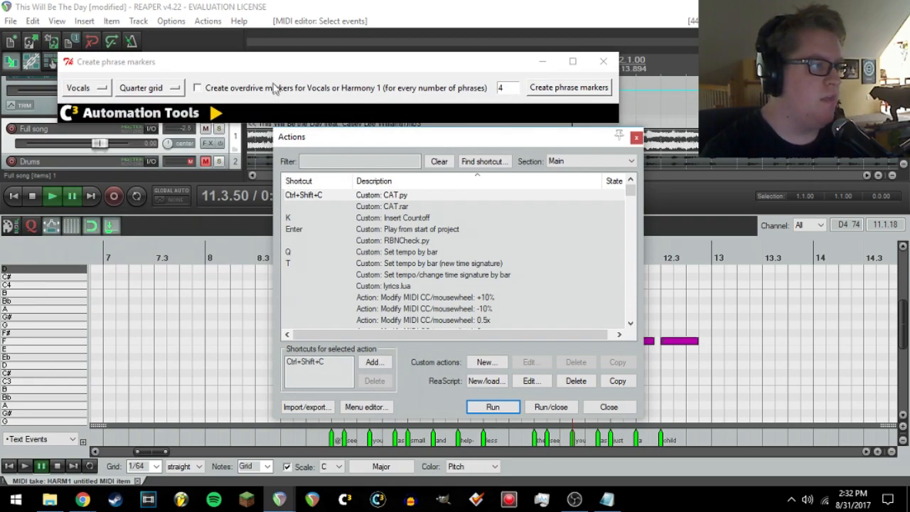
- Set the phrase marker options to Harmony 1 with an Eighth grid
{"action": "left_click_drag", "start_coordinate": [263, 69], "coordinate": [288, 121]}
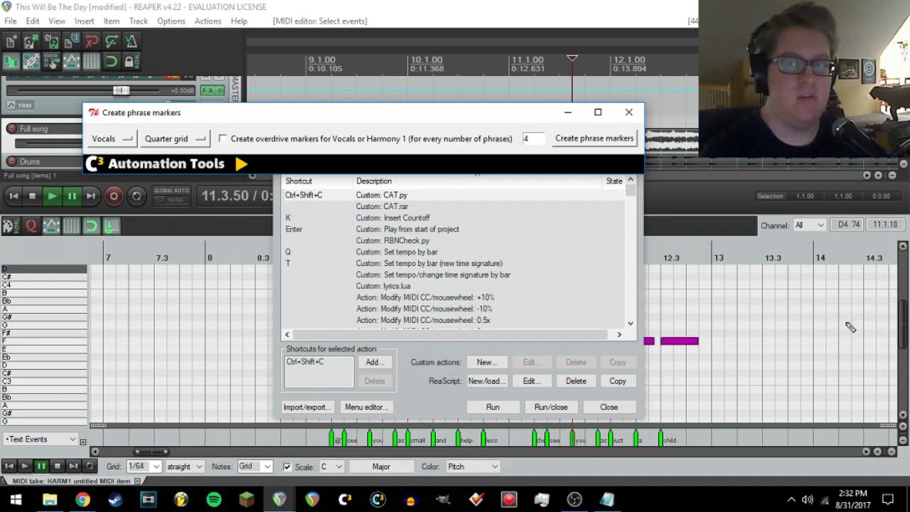
{"action": "left_click", "coordinate": [121, 140]}
{"action": "left_click", "coordinate": [121, 170]}
{"action": "left_click", "coordinate": [117, 139]}
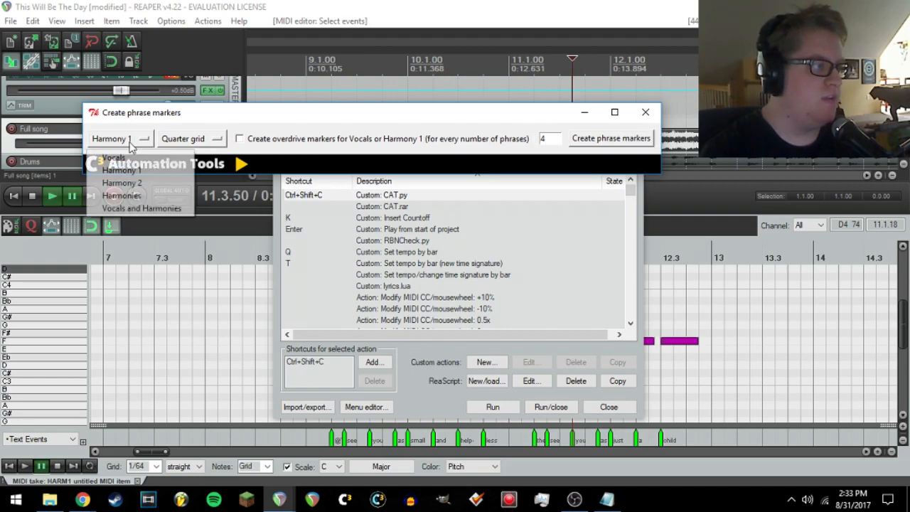
{"action": "left_click", "coordinate": [139, 197]}
{"action": "left_click", "coordinate": [117, 139]}
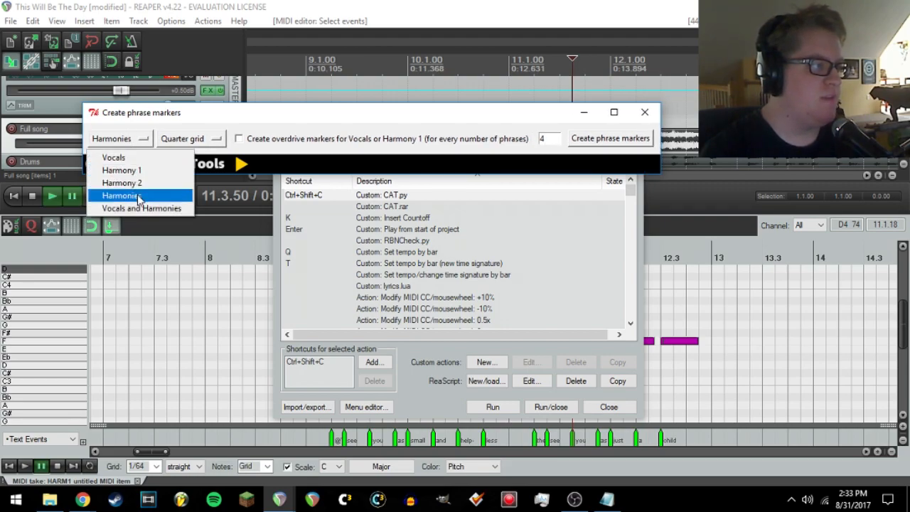
{"action": "left_click", "coordinate": [137, 171]}
{"action": "left_click", "coordinate": [183, 138]}
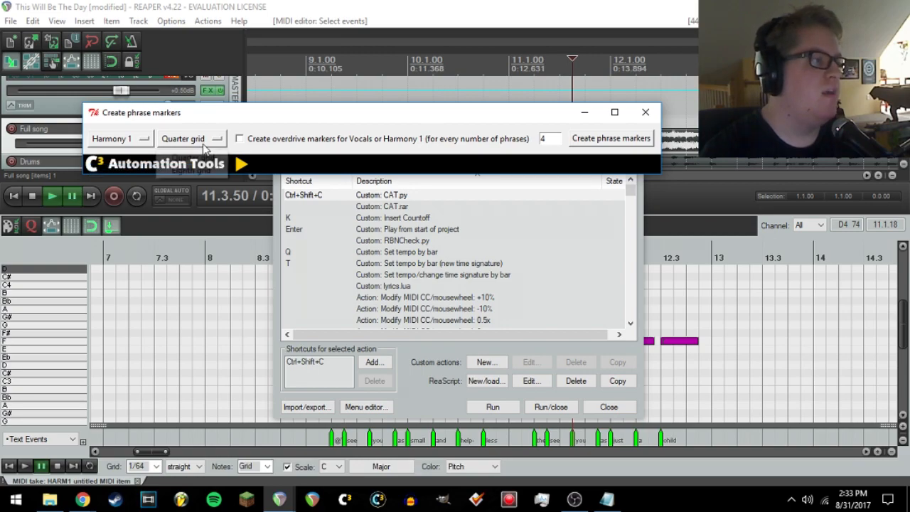
{"action": "left_click", "coordinate": [204, 172]}
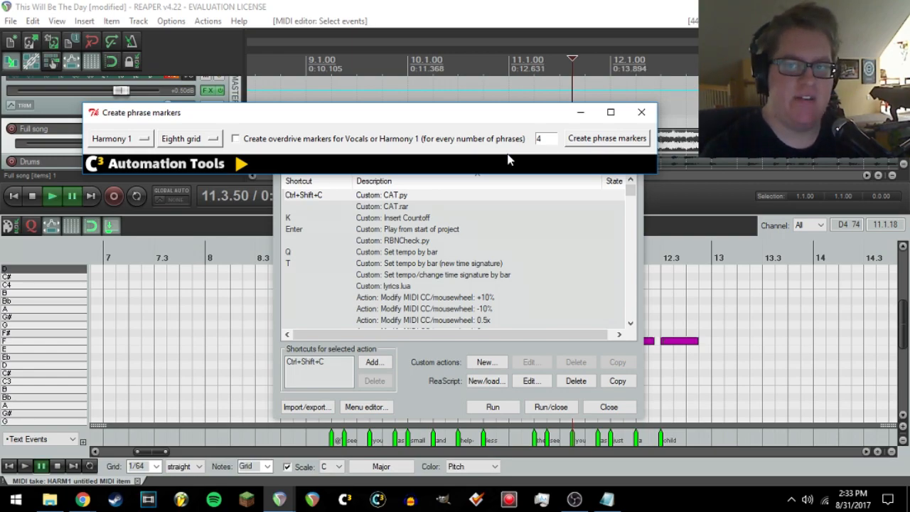
- Create the Harmony 1 phrase markers and close the phrase marker and Actions dialogs
{"action": "left_click", "coordinate": [596, 141]}
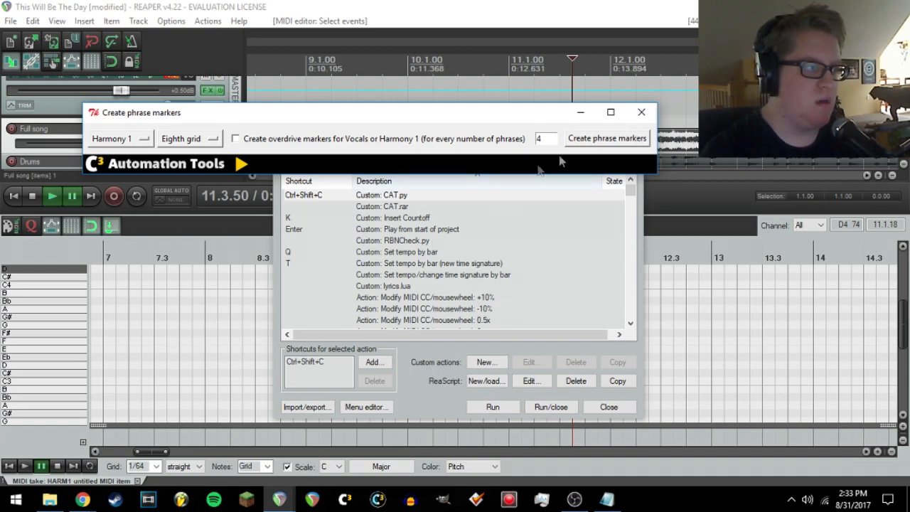
{"action": "left_click", "coordinate": [641, 112]}
{"action": "key", "text": "Escape"}
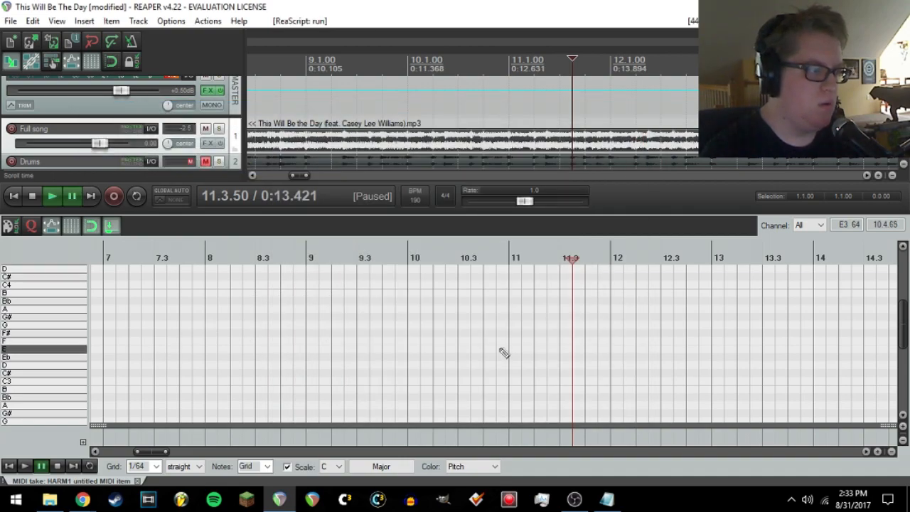
{"action": "scroll", "coordinate": [503, 347], "scroll_direction": "down", "scroll_amount": 3}
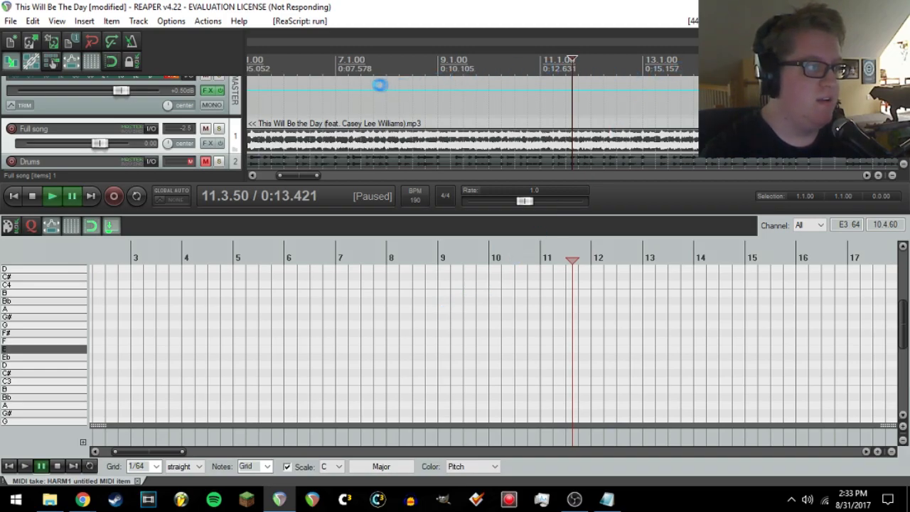
- Close the unresponsive REAPER session and relaunch REAPER
{"action": "left_click", "coordinate": [539, 283]}
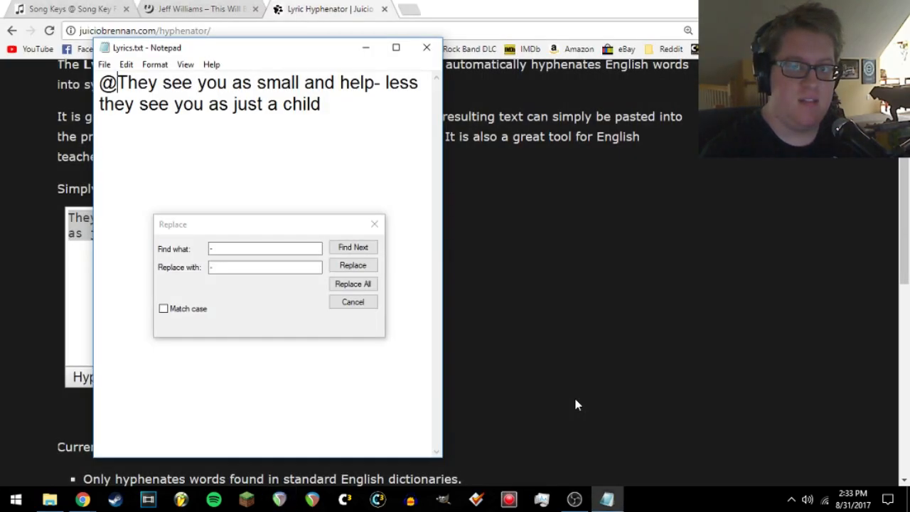
{"action": "left_click", "coordinate": [280, 499]}
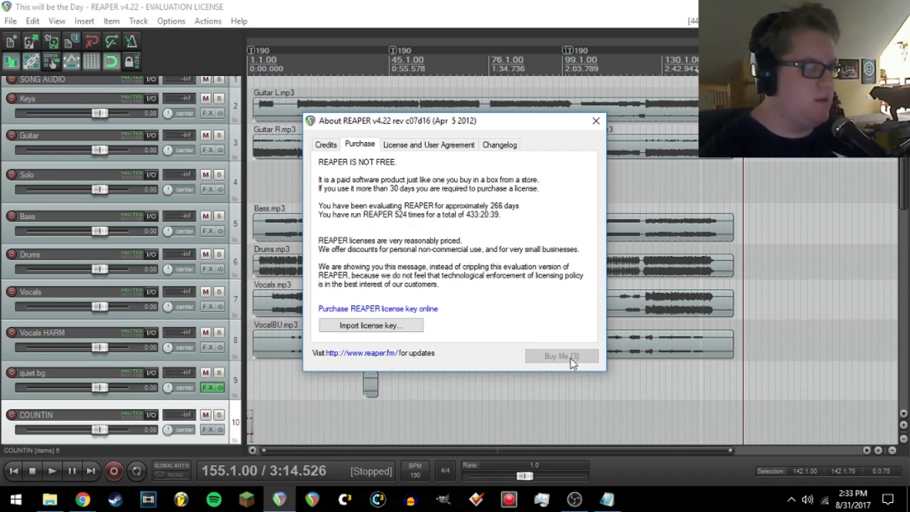
{"action": "scroll", "coordinate": [404, 391], "scroll_direction": "down", "scroll_amount": 5}
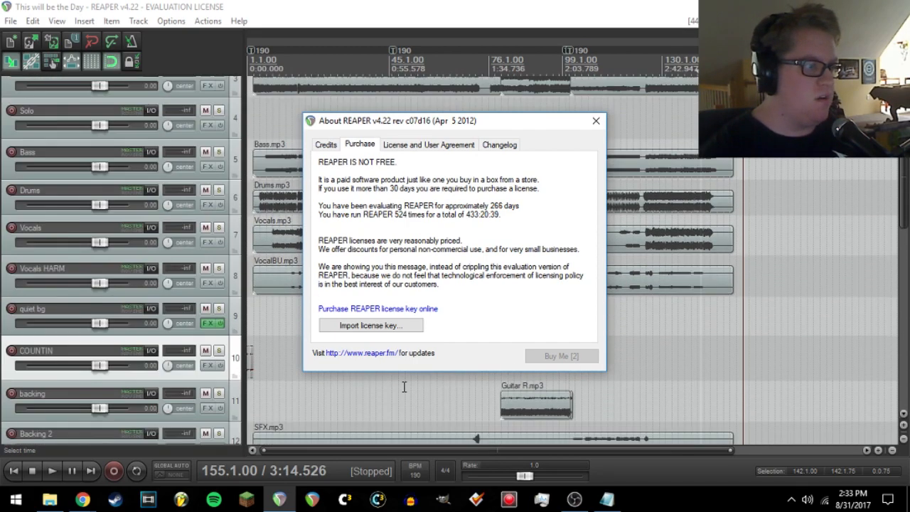
- Dismiss the evaluation notice and open the recent project This Will Be The Day.rpp from the Tutorial folder
{"action": "scroll", "coordinate": [404, 391], "scroll_direction": "down", "scroll_amount": 2}
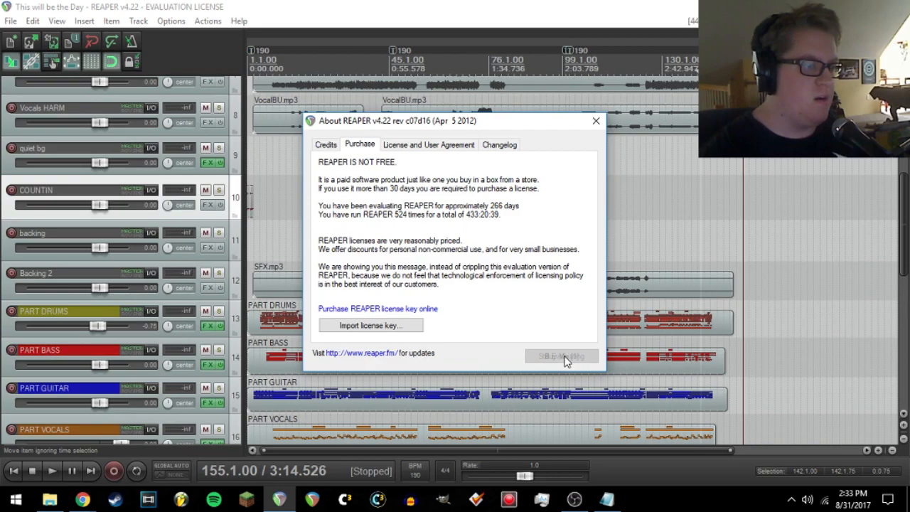
{"action": "left_click", "coordinate": [563, 357]}
{"action": "left_click", "coordinate": [10, 20]}
{"action": "mouse_move", "coordinate": [107, 110]}
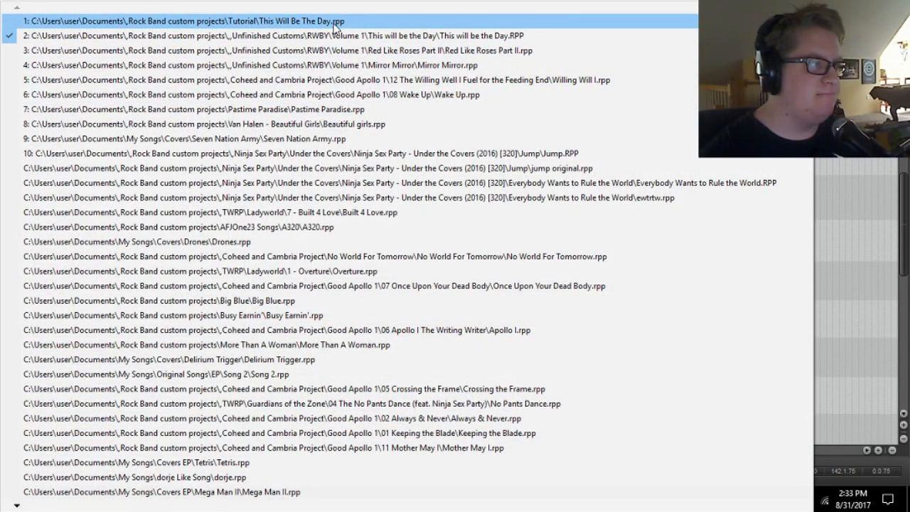
{"action": "left_click", "coordinate": [334, 21]}
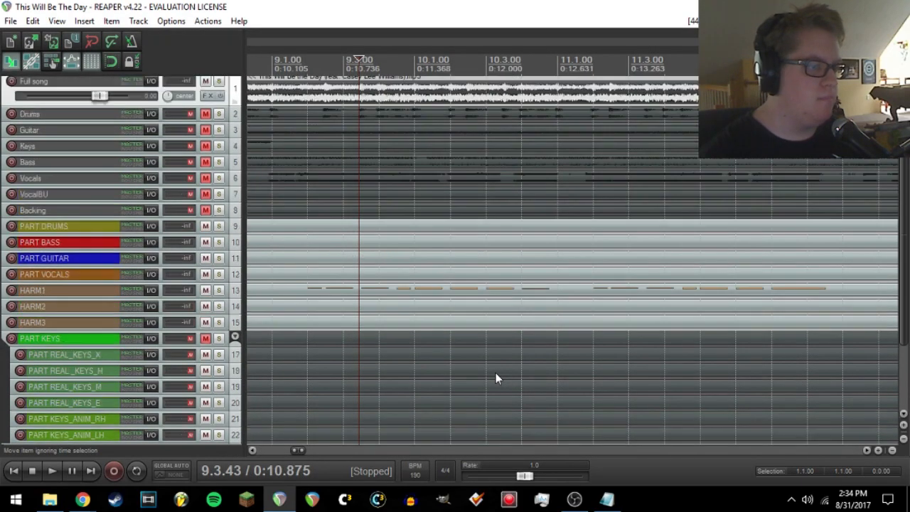
- Select the HARM1, HARM2 and HARM3 items together and open them in the MIDI editor
{"action": "left_click", "coordinate": [417, 293]}
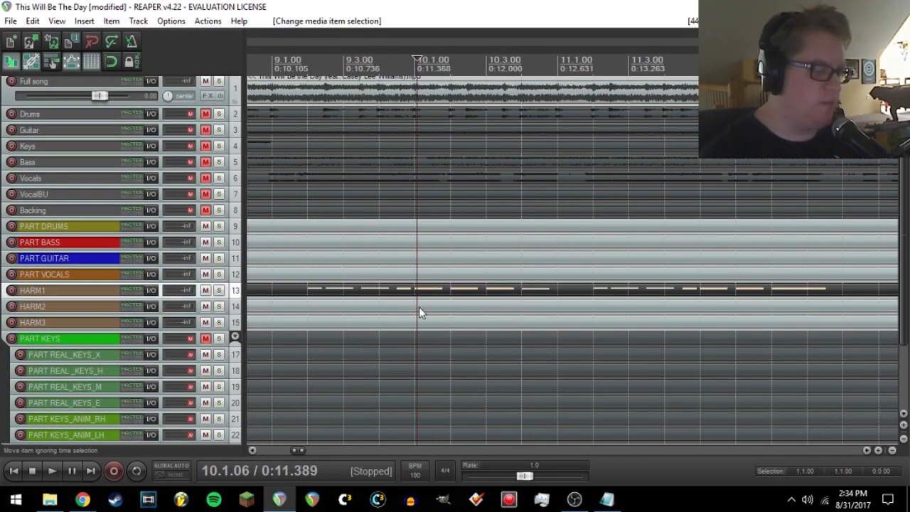
{"action": "left_click", "coordinate": [416, 304], "text": "ctrl"}
{"action": "left_click", "coordinate": [422, 322], "text": "ctrl"}
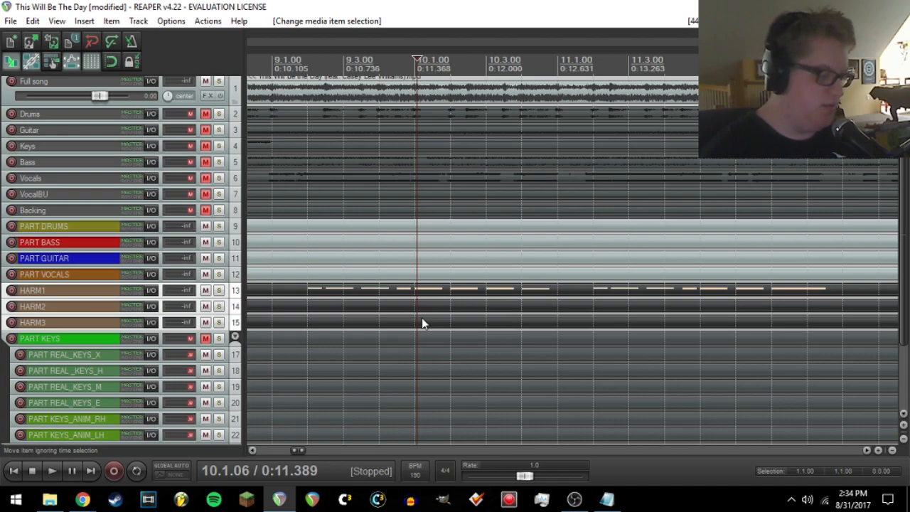
{"action": "double_click", "coordinate": [422, 320]}
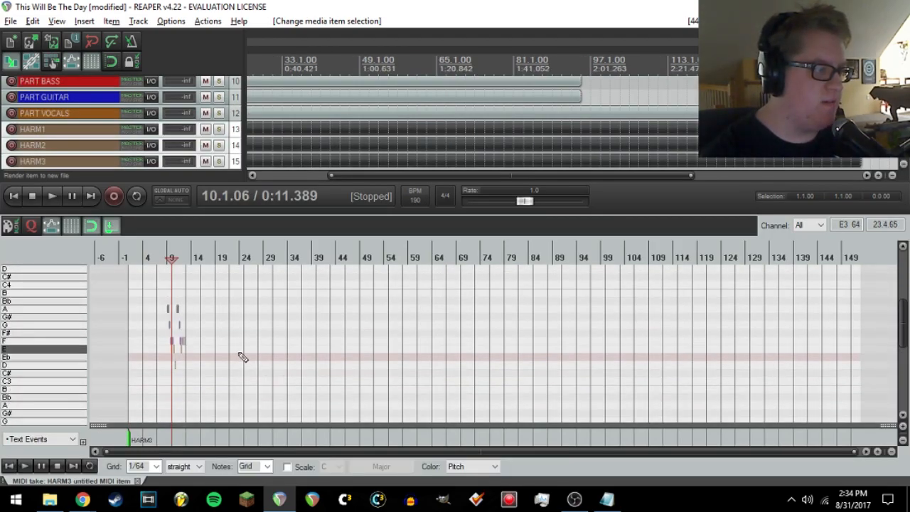
- Import the lyrics text file onto all the charted HARM1 notes and save the project
{"action": "scroll", "coordinate": [244, 357], "scroll_direction": "up", "scroll_amount": 8}
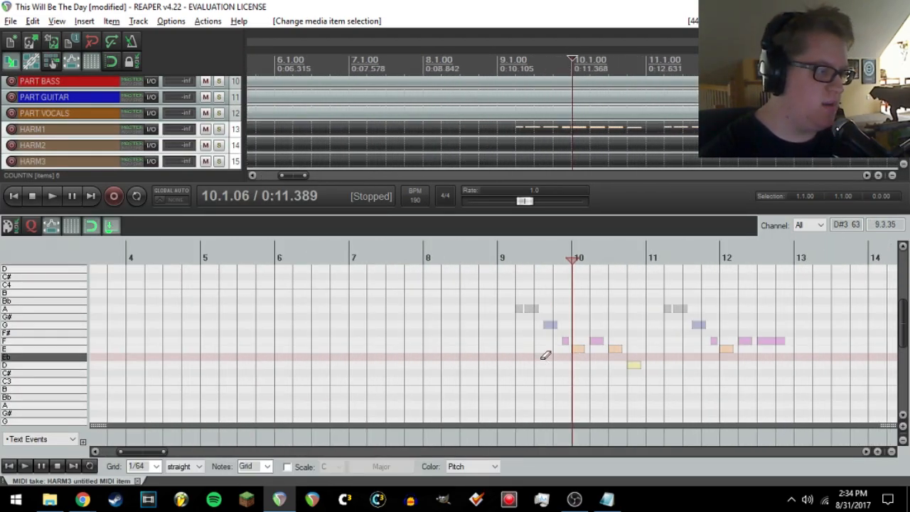
{"action": "scroll", "coordinate": [628, 362], "scroll_direction": "up", "scroll_amount": 4}
{"action": "left_click_drag", "start_coordinate": [549, 291], "coordinate": [686, 423]}
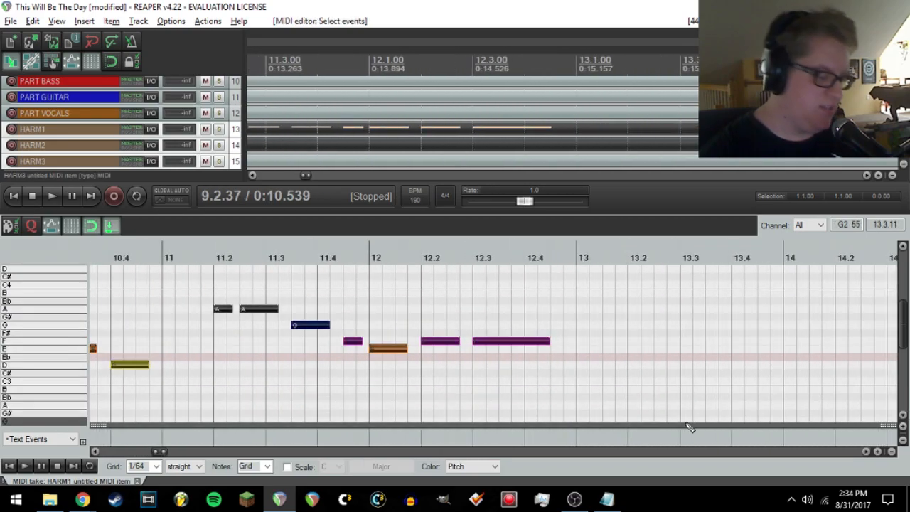
{"action": "key", "text": "shift+l"}
{"action": "double_click", "coordinate": [188, 125]}
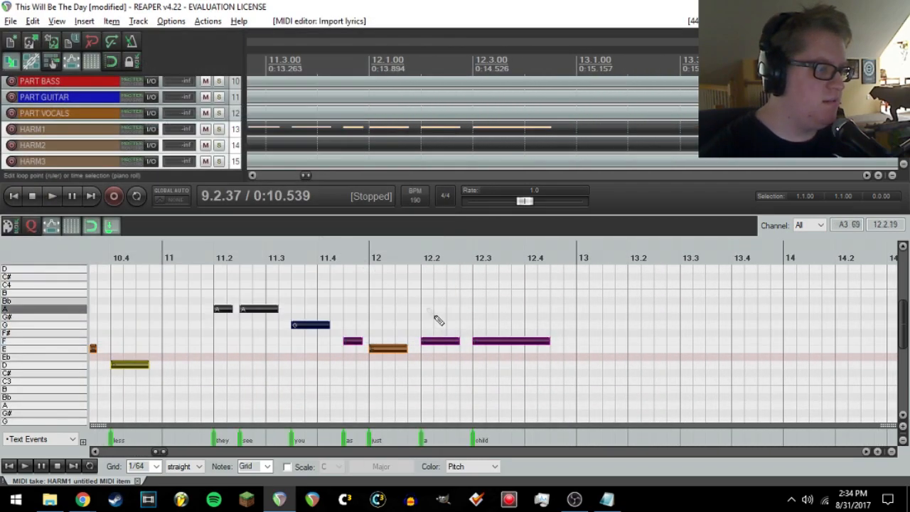
{"action": "left_click", "coordinate": [11, 20]}
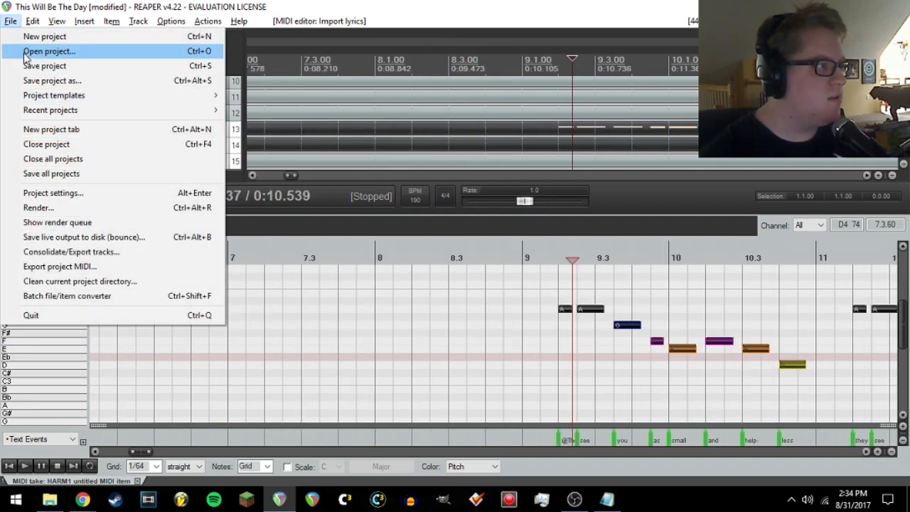
{"action": "left_click", "coordinate": [30, 66]}
- Select the HARM1 notes of the first phrase and run the CAT.py custom action from the Actions list
{"action": "left_click", "coordinate": [563, 289]}
{"action": "left_click_drag", "start_coordinate": [536, 279], "coordinate": [874, 285]}
{"action": "left_click", "coordinate": [207, 21]}
{"action": "left_click", "coordinate": [242, 34]}
{"action": "left_click", "coordinate": [388, 197]}
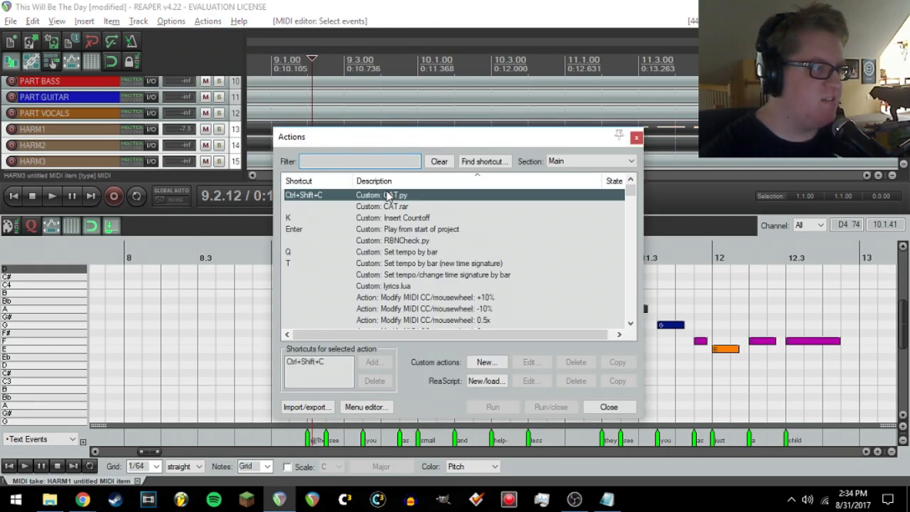
{"action": "left_click", "coordinate": [504, 409]}
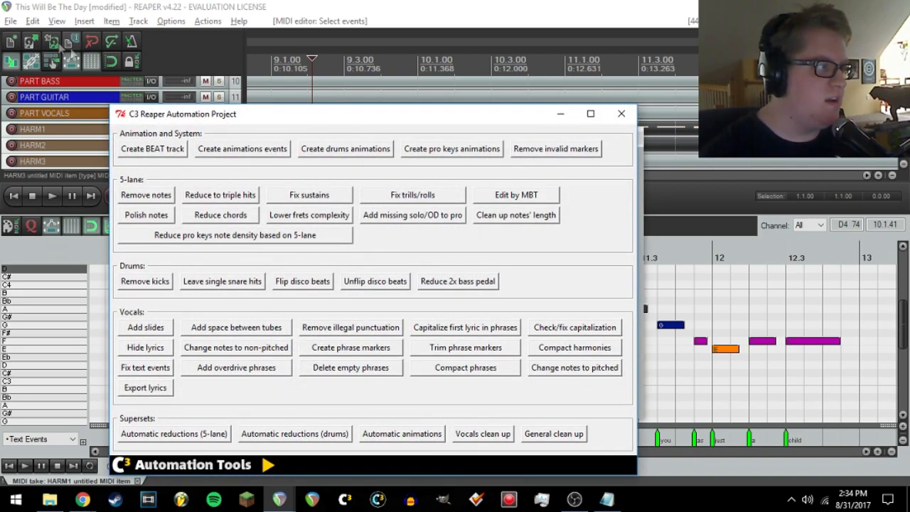
- Save the project and bring the C3 Reaper Automation Project window back to the front
{"action": "left_click", "coordinate": [7, 18]}
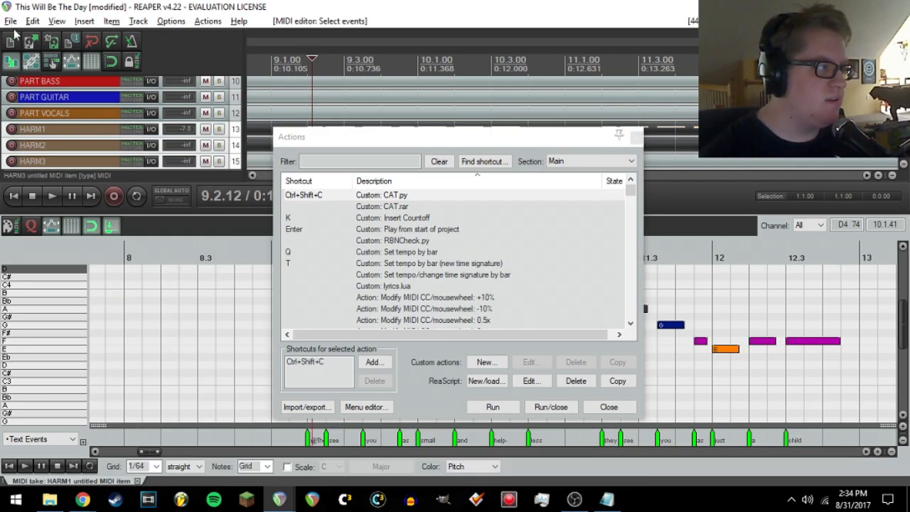
{"action": "left_click", "coordinate": [11, 21]}
{"action": "left_click", "coordinate": [42, 122]}
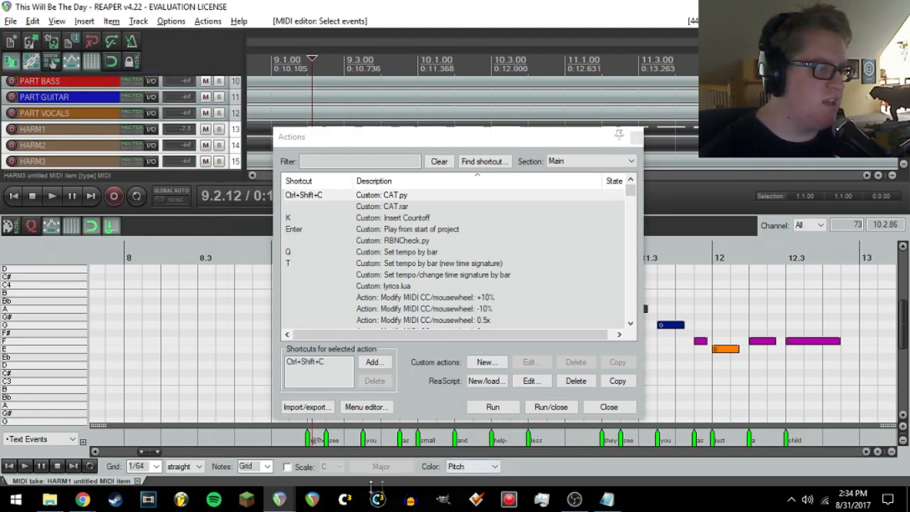
{"action": "mouse_move", "coordinate": [280, 500]}
{"action": "left_click", "coordinate": [345, 431]}
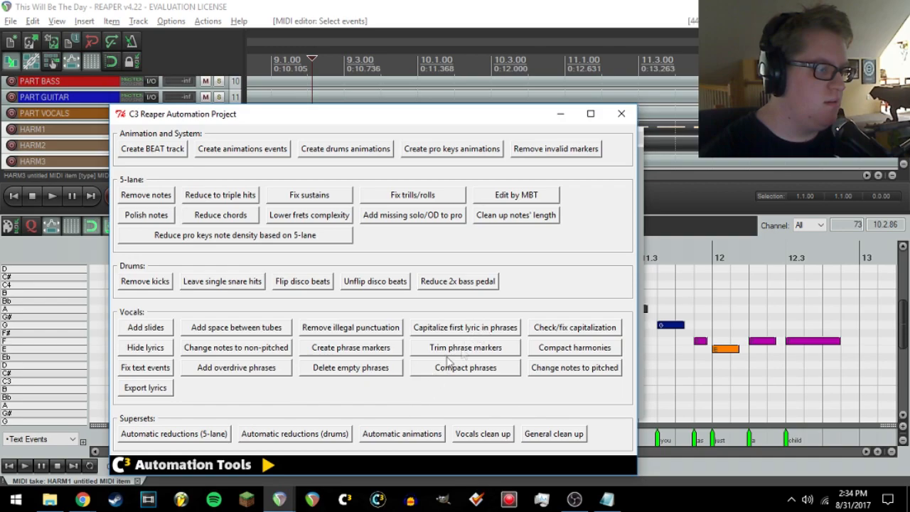
- Create phrase markers for Harmonies with an Eighth grid and close the Actions list
{"action": "left_click", "coordinate": [369, 357]}
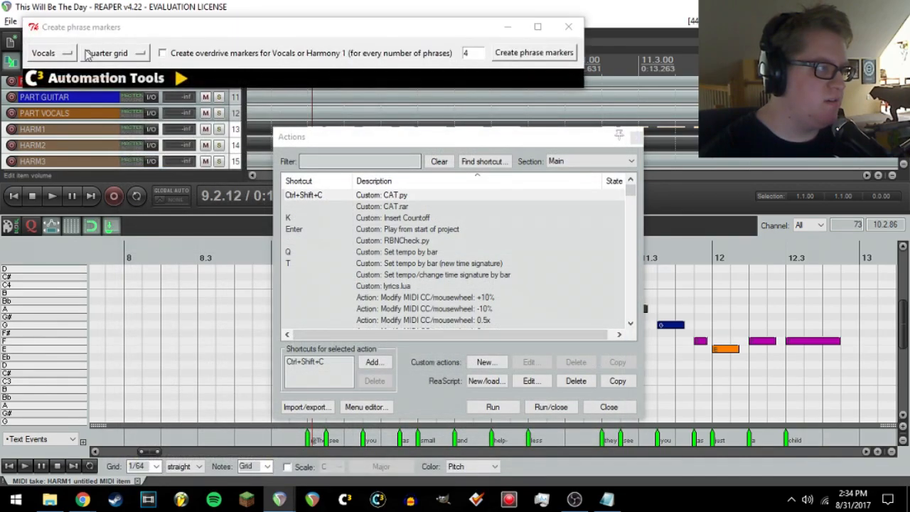
{"action": "left_click", "coordinate": [57, 54]}
{"action": "left_click", "coordinate": [62, 109]}
{"action": "left_click", "coordinate": [121, 54]}
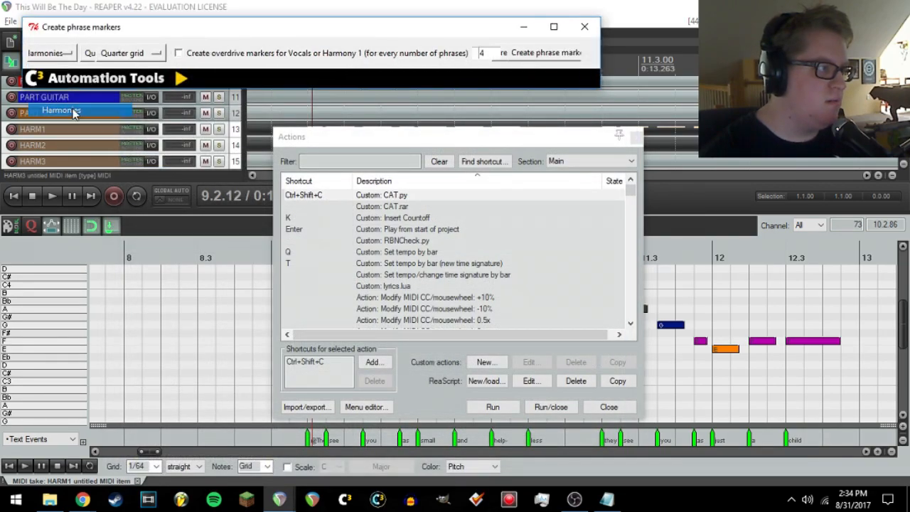
{"action": "left_click", "coordinate": [128, 84]}
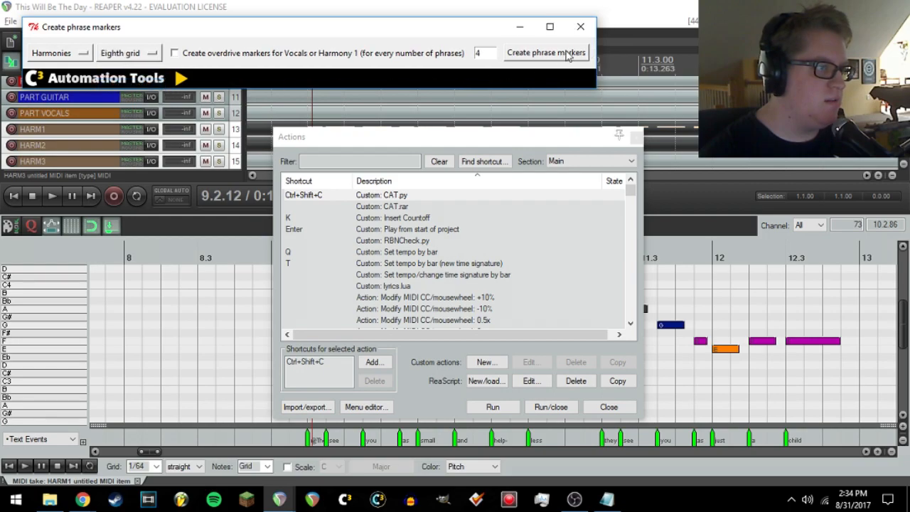
{"action": "left_click", "coordinate": [636, 138]}
- Delete the generated phrase marker that spans measures 9 to 12 in HARM1
{"action": "scroll", "coordinate": [540, 377], "scroll_direction": "up", "scroll_amount": 4}
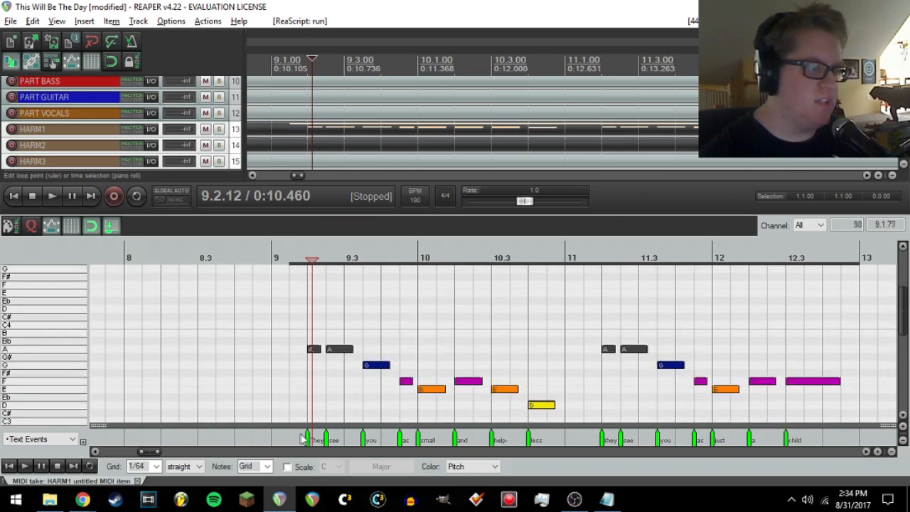
{"action": "scroll", "coordinate": [440, 352], "scroll_direction": "up", "scroll_amount": 5}
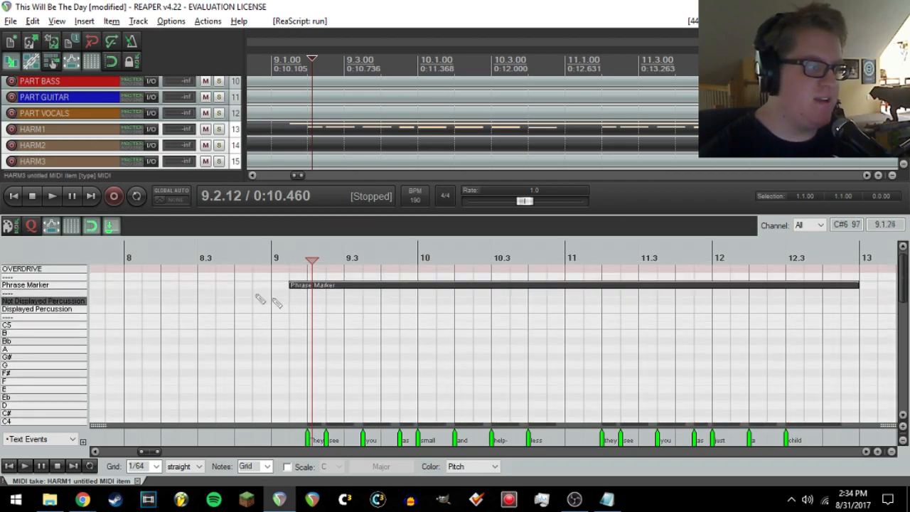
{"action": "scroll", "coordinate": [387, 370], "scroll_direction": "down", "scroll_amount": 5}
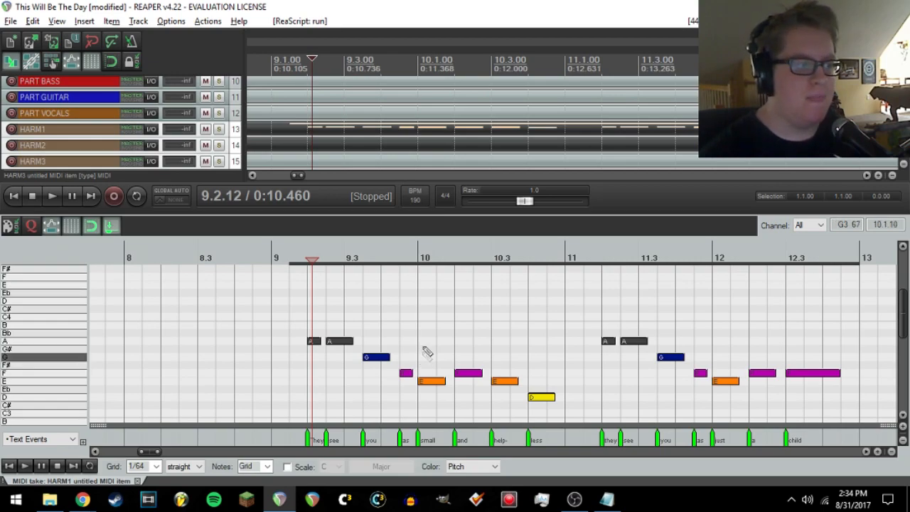
{"action": "scroll", "coordinate": [412, 335], "scroll_direction": "up", "scroll_amount": 5}
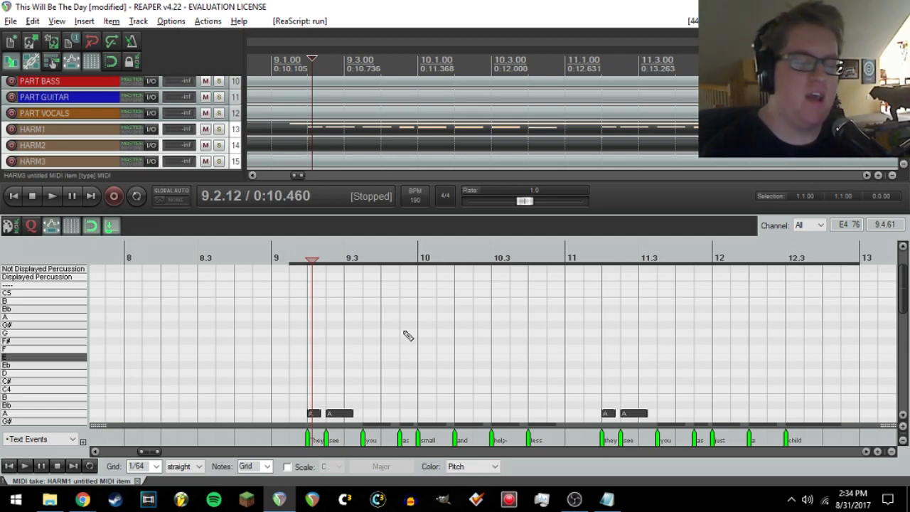
{"action": "scroll", "coordinate": [407, 336], "scroll_direction": "up", "scroll_amount": 2}
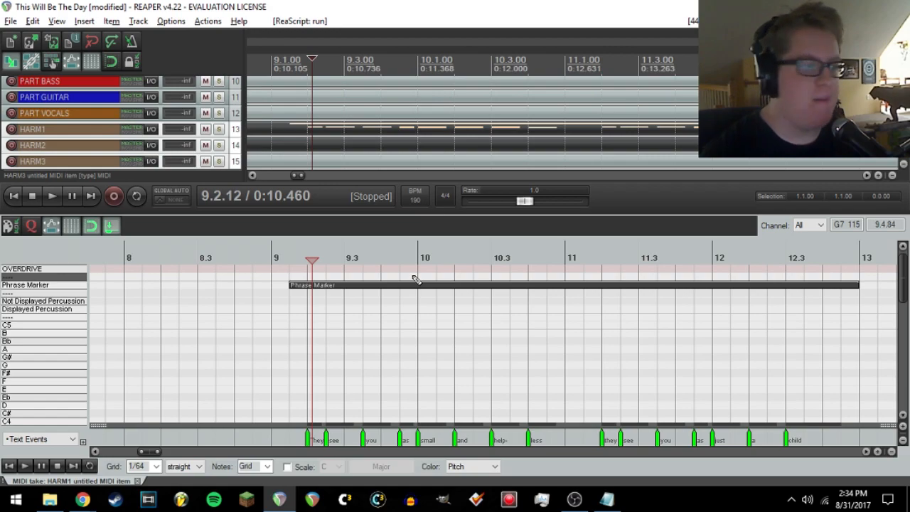
{"action": "left_click", "coordinate": [432, 285]}
{"action": "key", "text": "Delete"}
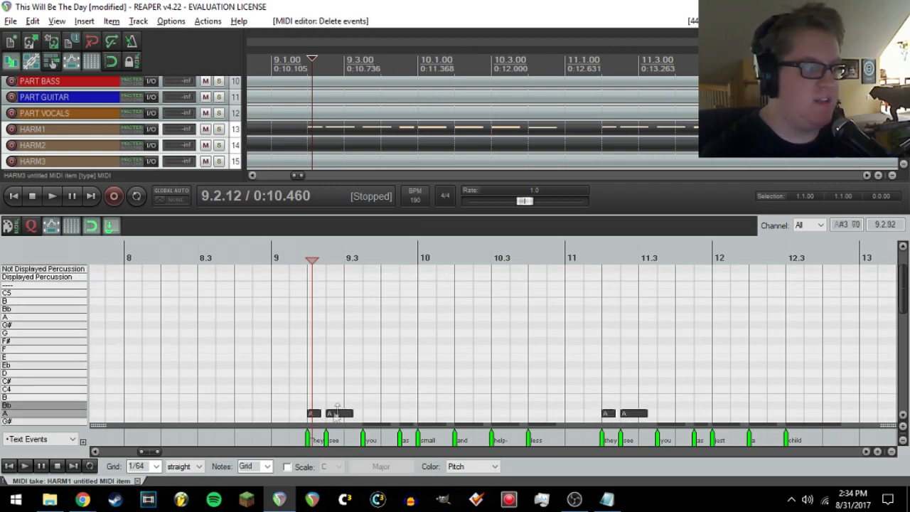
{"action": "double_click", "coordinate": [309, 440]}
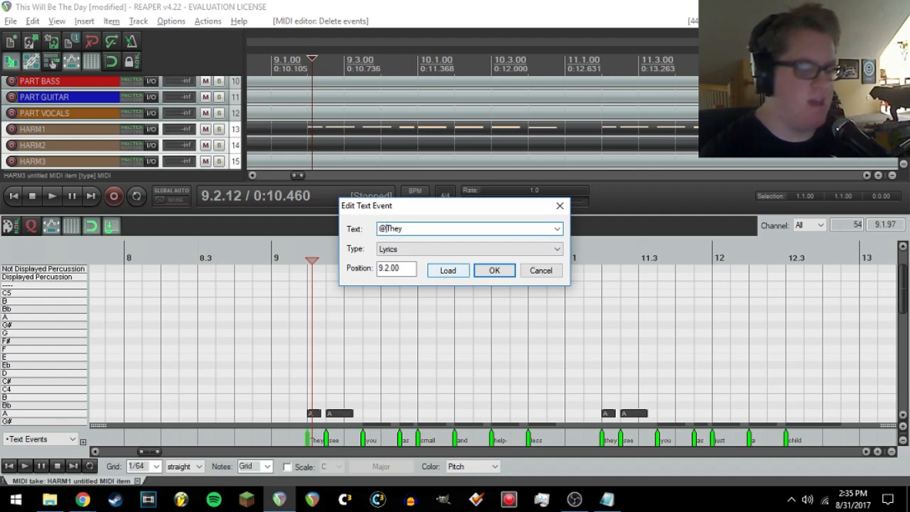
{"action": "type", "text": "@"}
{"action": "key", "text": "Return"}
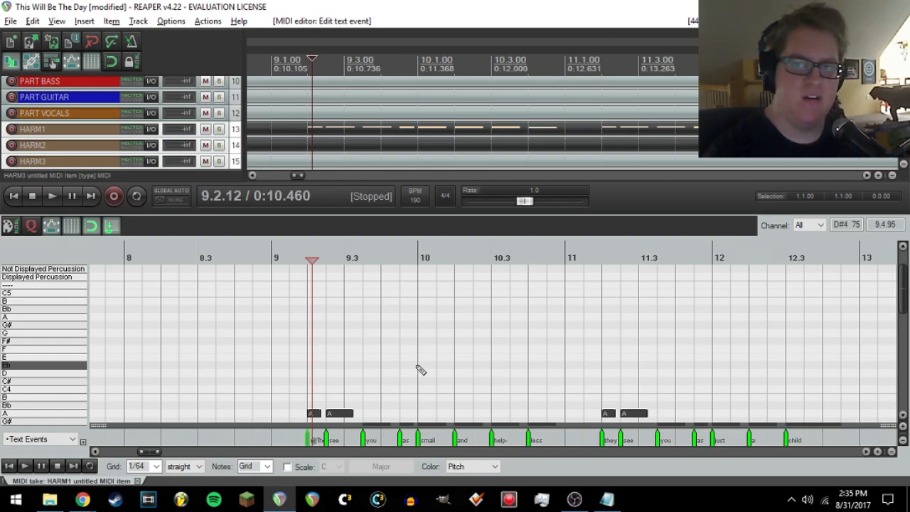
- Play the song from measure 14 to find where the next vocal phrase begins
{"action": "scroll", "coordinate": [417, 370], "scroll_direction": "down", "scroll_amount": 3}
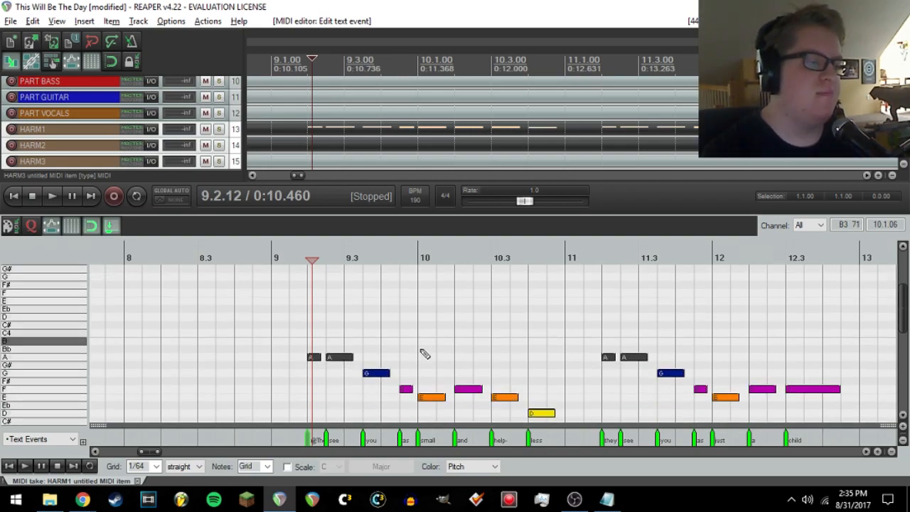
{"action": "scroll", "coordinate": [424, 354], "scroll_direction": "down", "scroll_amount": 2}
{"action": "scroll", "coordinate": [425, 346], "scroll_direction": "down", "scroll_amount": 3}
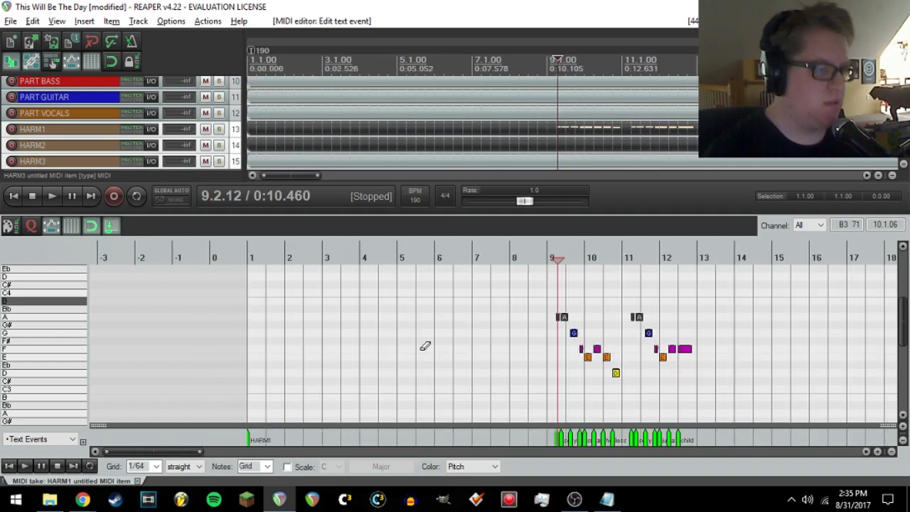
{"action": "scroll", "coordinate": [425, 347], "scroll_direction": "up", "scroll_amount": 2}
{"action": "left_click_drag", "start_coordinate": [145, 452], "coordinate": [175, 457]}
{"action": "scroll", "coordinate": [390, 357], "scroll_direction": "down", "scroll_amount": 5}
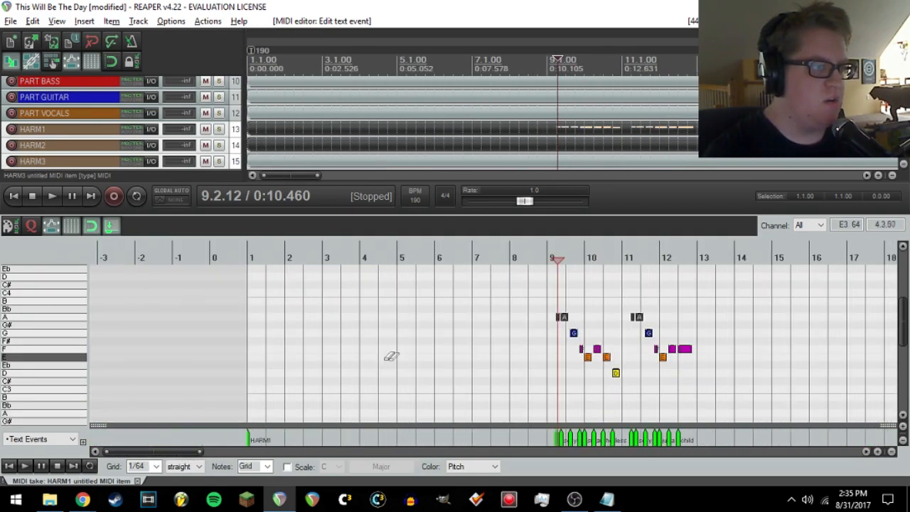
{"action": "scroll", "coordinate": [587, 165], "scroll_direction": "up", "scroll_amount": 5}
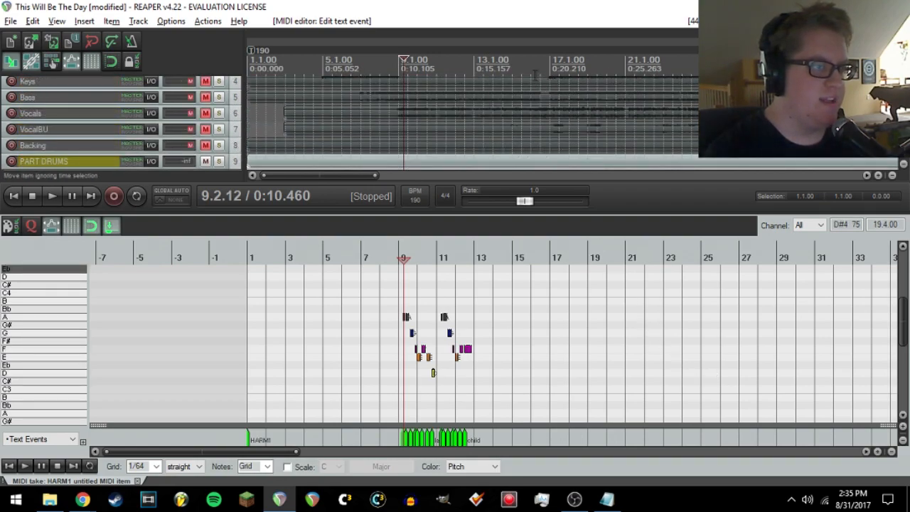
{"action": "left_click", "coordinate": [518, 273]}
{"action": "left_click", "coordinate": [506, 259]}
{"action": "key", "text": "space"}
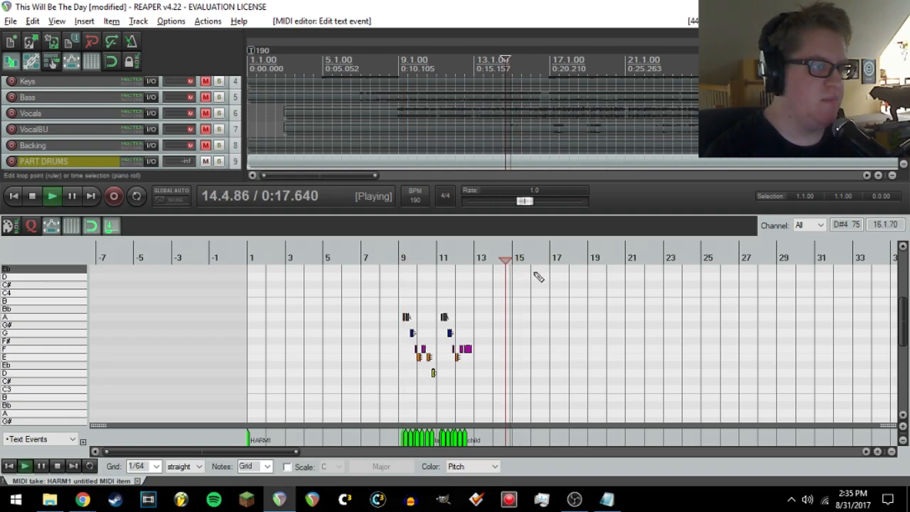
{"action": "scroll", "coordinate": [632, 301], "scroll_direction": "up", "scroll_amount": 4}
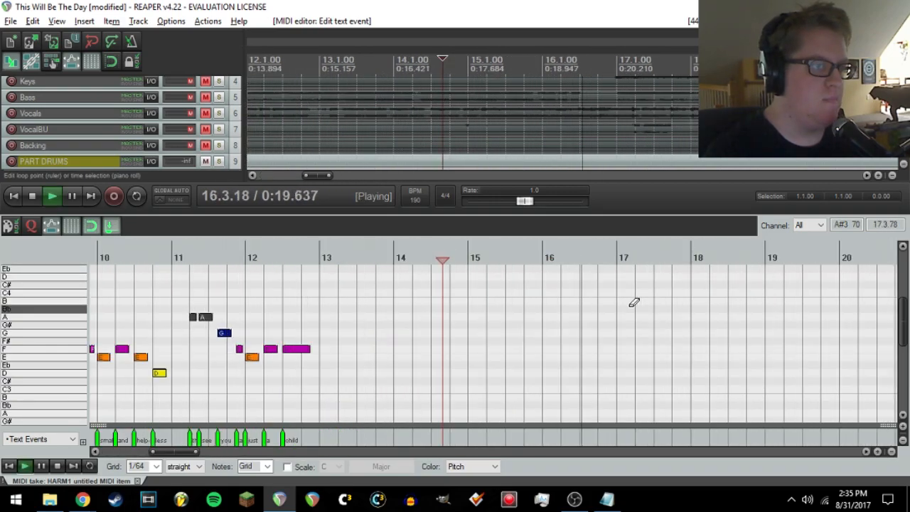
{"action": "key", "text": "space"}
- Play repeatedly from just before 17.2 to pinpoint the start of the next vocal phrase
{"action": "left_click", "coordinate": [617, 258]}
{"action": "scroll", "coordinate": [701, 299], "scroll_direction": "up", "scroll_amount": 4}
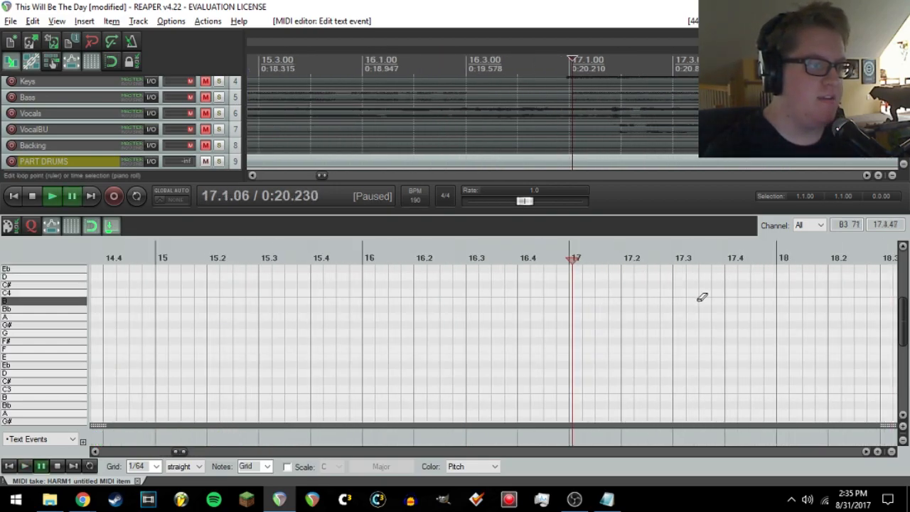
{"action": "left_click", "coordinate": [631, 259]}
{"action": "left_click", "coordinate": [637, 259]}
{"action": "key", "text": "space"}
{"action": "left_click", "coordinate": [637, 259]}
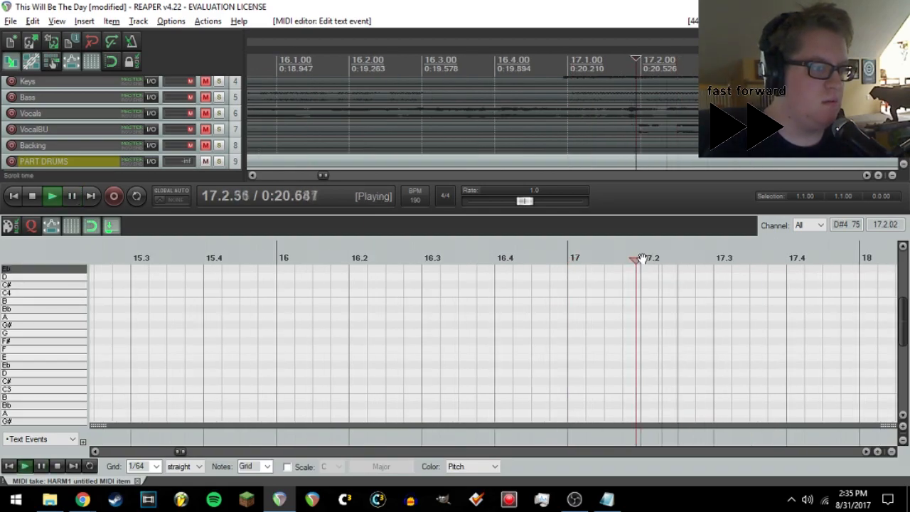
{"action": "key", "text": "space"}
- Add two A3 notes to HARM1 starting at 17.2, extend the second past 17.3, and play them back
{"action": "left_click", "coordinate": [642, 260]}
{"action": "left_click", "coordinate": [22, 319]}
{"action": "double_click", "coordinate": [643, 318]}
{"action": "double_click", "coordinate": [679, 319]}
{"action": "key", "text": "ctrl+a"}
{"action": "left_click_drag", "start_coordinate": [644, 318], "coordinate": [762, 325]}
{"action": "left_click", "coordinate": [618, 319]}
{"action": "key", "text": "space"}
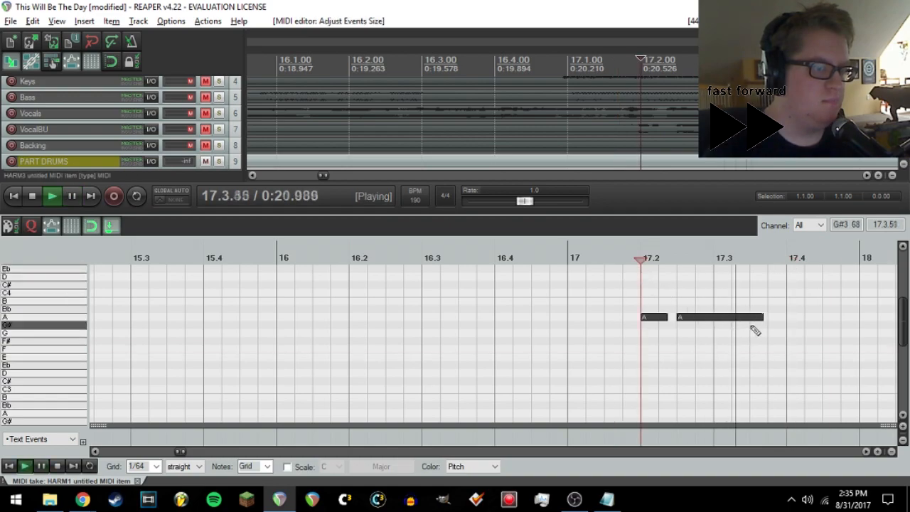
- Add short G3 and F3 notes to HARM1 from 17.4 and turn on the C Major scale
{"action": "key", "text": "space"}
{"action": "key", "text": "Left"}
{"action": "left_click", "coordinate": [52, 333]}
{"action": "double_click", "coordinate": [326, 317]}
{"action": "double_click", "coordinate": [361, 333]}
{"action": "left_click_drag", "start_coordinate": [390, 308], "coordinate": [317, 379]}
{"action": "key", "text": "Down"}
{"action": "left_click", "coordinate": [437, 270]}
{"action": "left_click", "coordinate": [288, 467]}
{"action": "key", "text": "Down"}
- Save the project and play back the phrase charted so far
{"action": "left_click", "coordinate": [7, 20]}
{"action": "left_click", "coordinate": [45, 66]}
{"action": "key", "text": "space"}
{"action": "key", "text": "space"}
- Continue the HARM1 phrase with E3, F3, E3 and D3 notes at 18, 18.2, 18.3 and 18.4, and play it back
{"action": "left_click_drag", "start_coordinate": [483, 333], "coordinate": [504, 333]}
{"action": "double_click", "coordinate": [555, 357]}
{"action": "double_click", "coordinate": [624, 349]}
{"action": "key", "text": "space"}
{"action": "key", "text": "space"}
{"action": "double_click", "coordinate": [698, 357]}
{"action": "double_click", "coordinate": [771, 372]}
{"action": "left_click", "coordinate": [555, 357]}
{"action": "left_click_drag", "start_coordinate": [555, 357], "coordinate": [606, 371]}
{"action": "left_click", "coordinate": [321, 256]}
{"action": "key", "text": "space"}
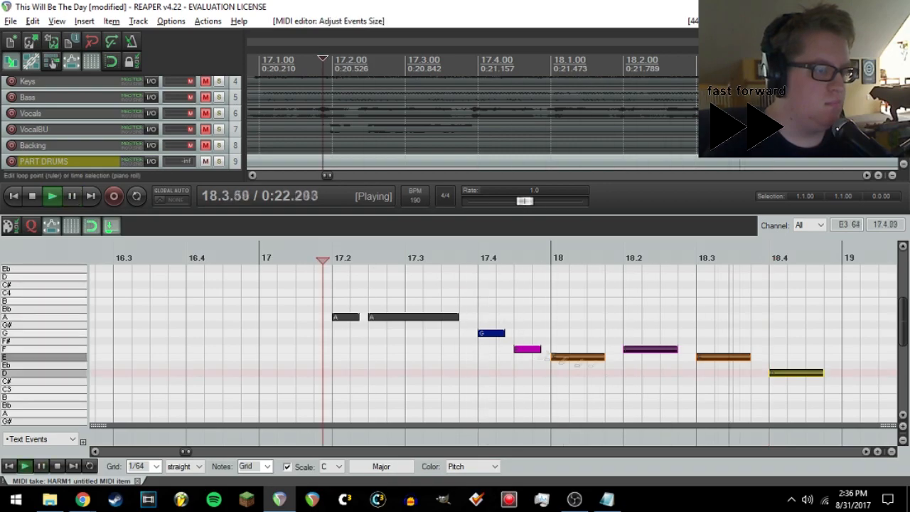
- Copy the first six notes of the phrase from 17.2 and paste them at 19.2
{"action": "scroll", "coordinate": [540, 353], "scroll_direction": "down", "scroll_amount": 3}
{"action": "key", "text": "space"}
{"action": "left_click_drag", "start_coordinate": [205, 296], "coordinate": [384, 402]}
{"action": "left_click", "coordinate": [501, 257]}
{"action": "key", "text": "ctrl+v"}
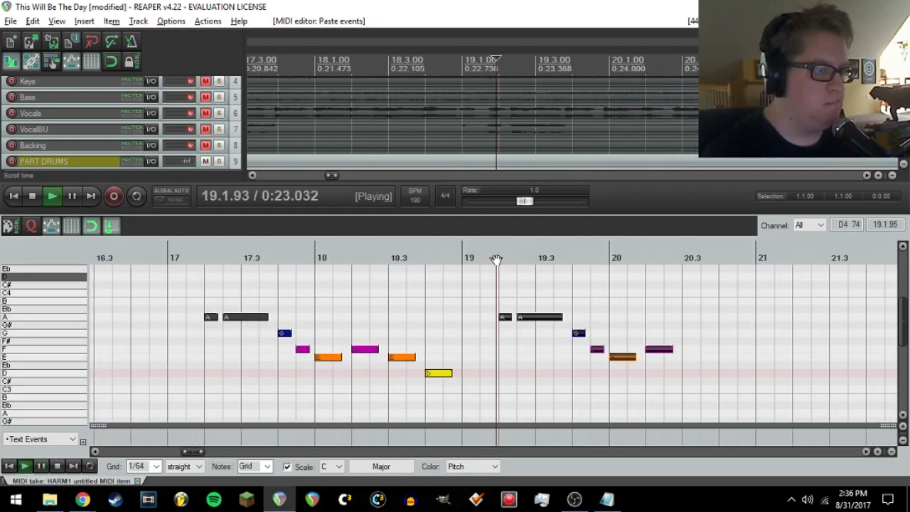
- Add a final F3 note at 20.3, extend it to measure 21, and play it back
{"action": "double_click", "coordinate": [682, 350]}
{"action": "scroll", "coordinate": [692, 331], "scroll_direction": "up", "scroll_amount": 2}
{"action": "left_click_drag", "start_coordinate": [575, 349], "coordinate": [676, 354]}
{"action": "key", "text": "space"}
{"action": "key", "text": "space"}
- Play both phrases from 17.2 and save the project
{"action": "scroll", "coordinate": [491, 320], "scroll_direction": "down", "scroll_amount": 3}
{"action": "left_click", "coordinate": [280, 257]}
{"action": "key", "text": "space"}
{"action": "left_click", "coordinate": [11, 22]}
{"action": "left_click", "coordinate": [47, 91]}
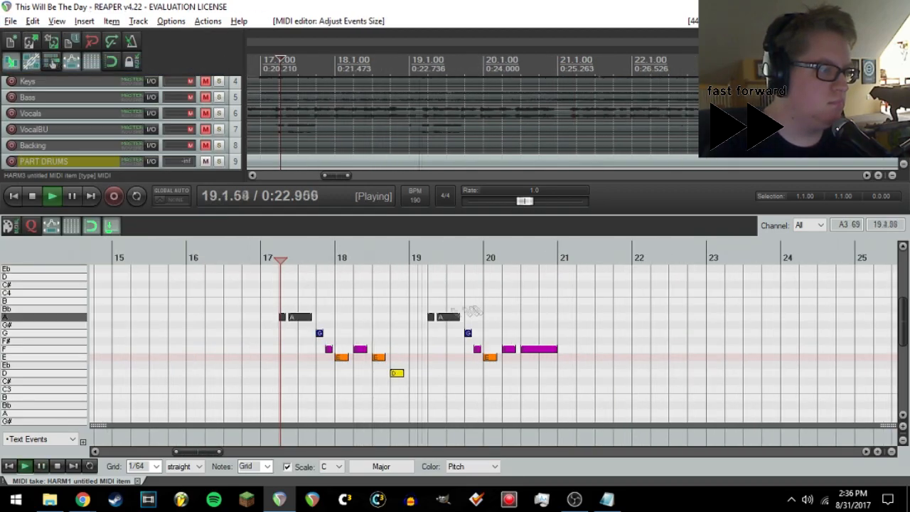
{"action": "key", "text": "space"}
- Place the edit cursor just before the first note at 17.2
{"action": "left_click", "coordinate": [263, 258]}
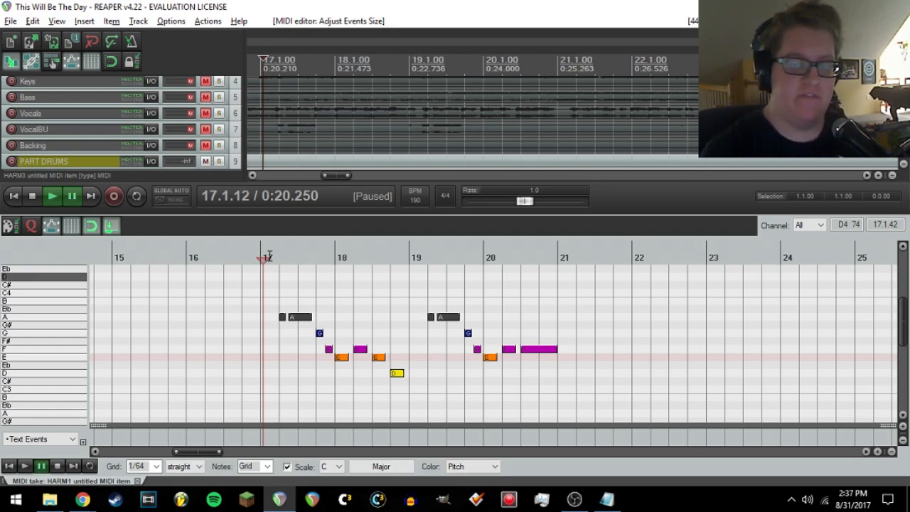
{"action": "left_click", "coordinate": [278, 257]}
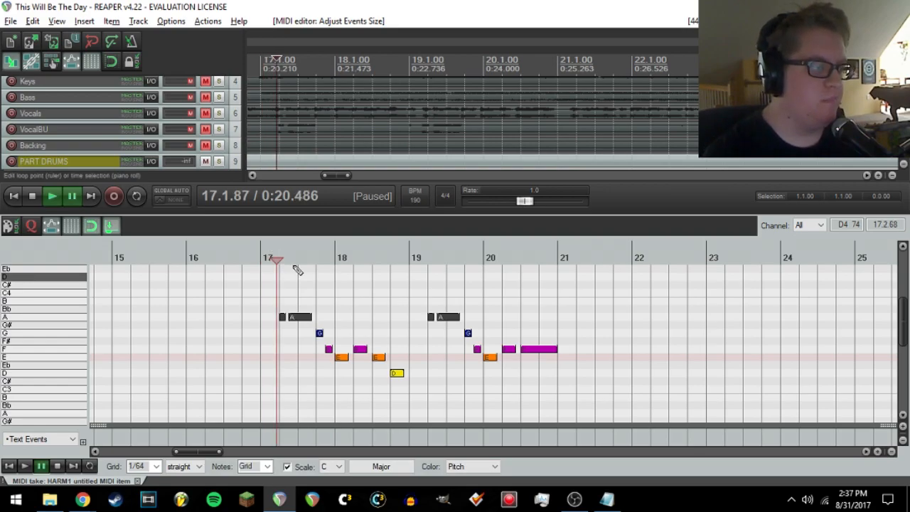
{"action": "scroll", "coordinate": [533, 305], "scroll_direction": "up", "scroll_amount": 2}
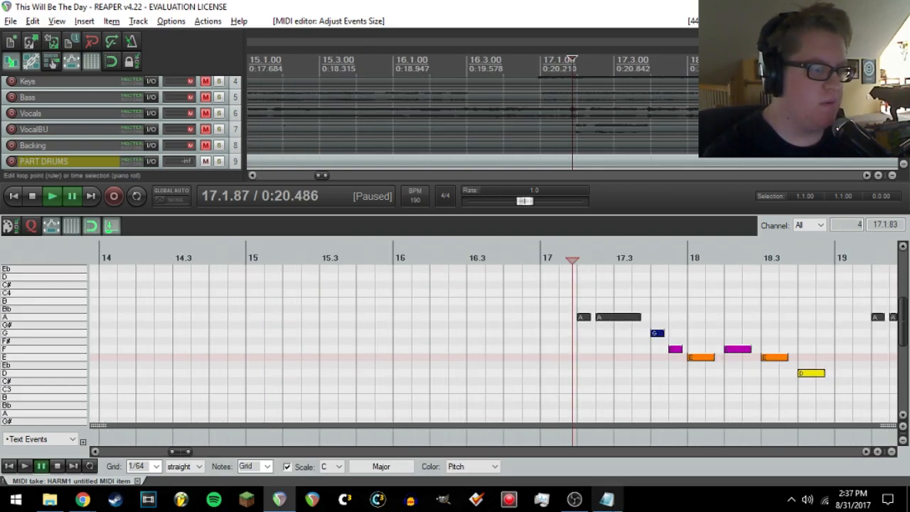
- Switch to Chrome and copy the two "Prepare for your" lines from the Genius lyrics page
{"action": "left_click", "coordinate": [82, 500]}
{"action": "left_click", "coordinate": [77, 5]}
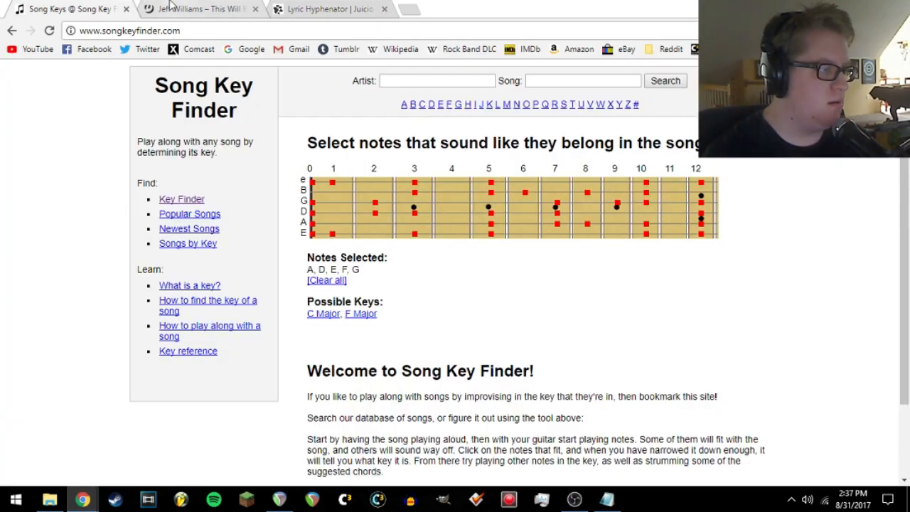
{"action": "left_click", "coordinate": [172, 6]}
{"action": "left_click_drag", "start_coordinate": [316, 320], "coordinate": [130, 298]}
{"action": "key", "text": "ctrl+c"}
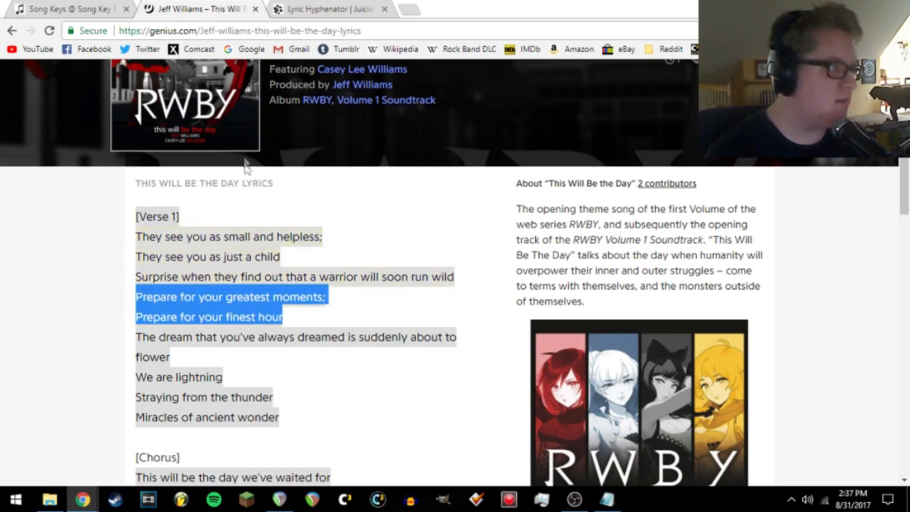
- Paste the lines into the Lyric Hyphenator and edit them to "Prepare for your greatest moments prepare for your finest hour"
{"action": "left_click", "coordinate": [305, 9]}
{"action": "key", "text": "ctrl+v"}
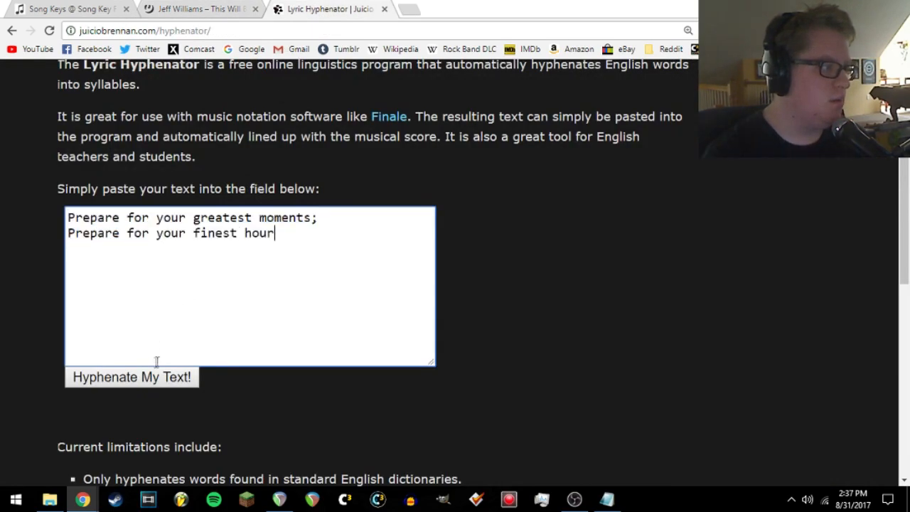
{"action": "left_click", "coordinate": [69, 233]}
{"action": "key", "text": "BackSpace"}
{"action": "key", "text": "BackSpace"}
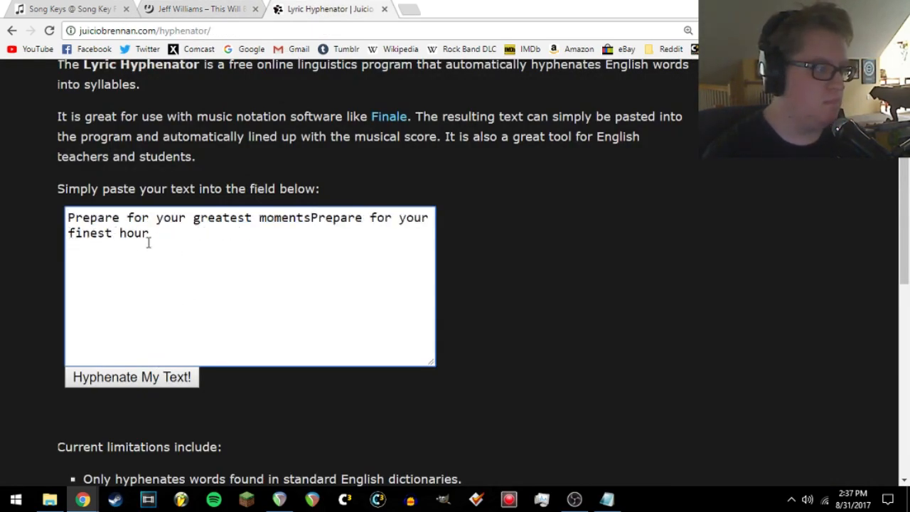
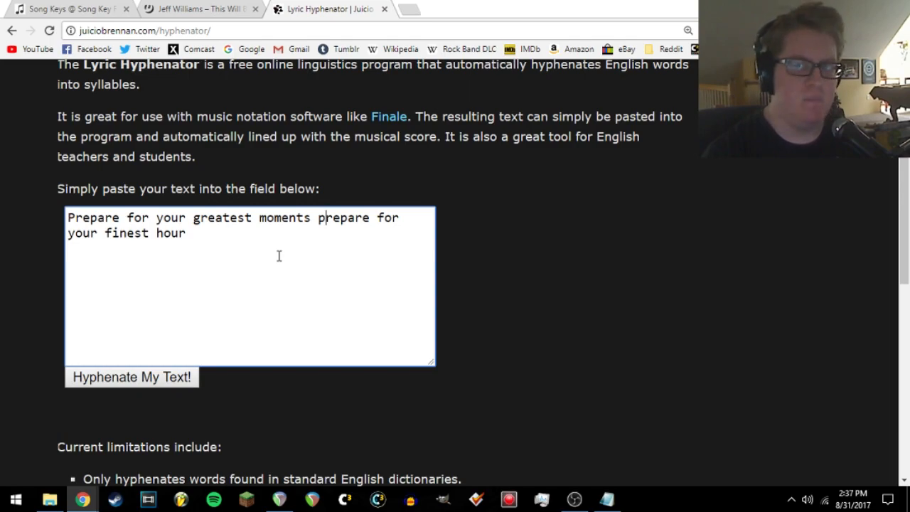
- Hyphenate the pasted text and copy the whole result
{"action": "left_click", "coordinate": [149, 382]}
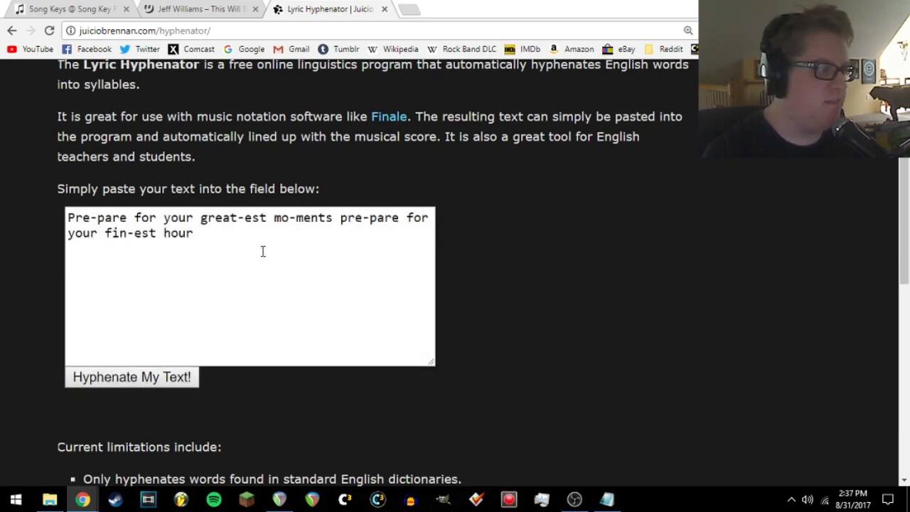
{"action": "left_click_drag", "start_coordinate": [253, 242], "coordinate": [38, 202]}
{"action": "key", "text": "ctrl+c"}
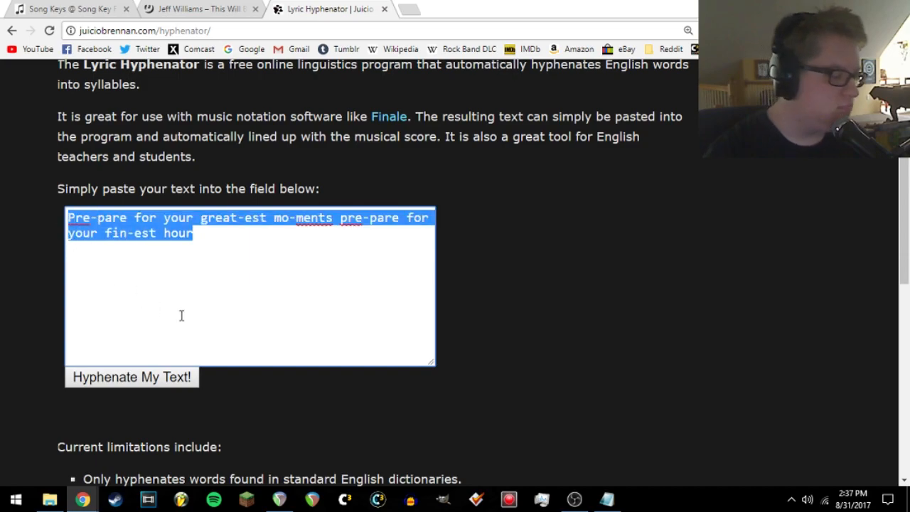
- In Notepad, overwrite the lyrics after the "@" in Lyrics.txt with the copied text, each hyphen followed by a space, and save it
{"action": "left_click", "coordinate": [607, 500]}
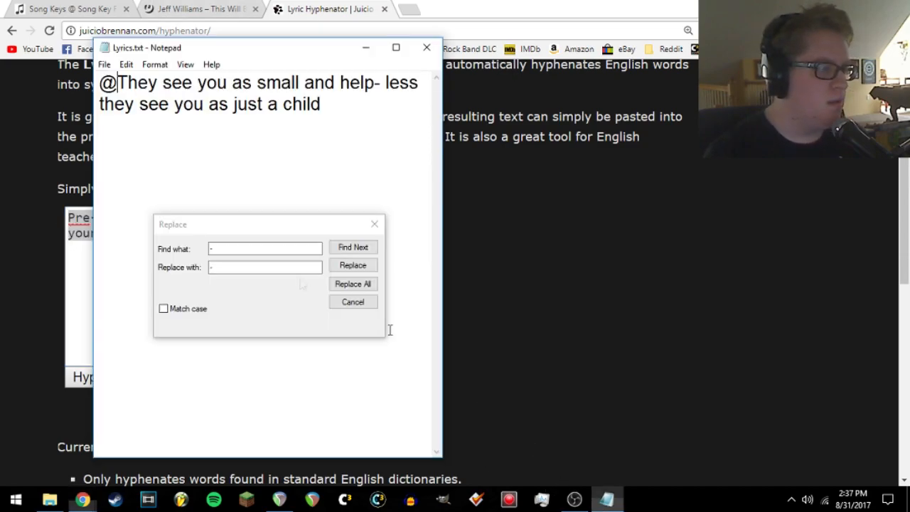
{"action": "left_click_drag", "start_coordinate": [333, 136], "coordinate": [118, 82]}
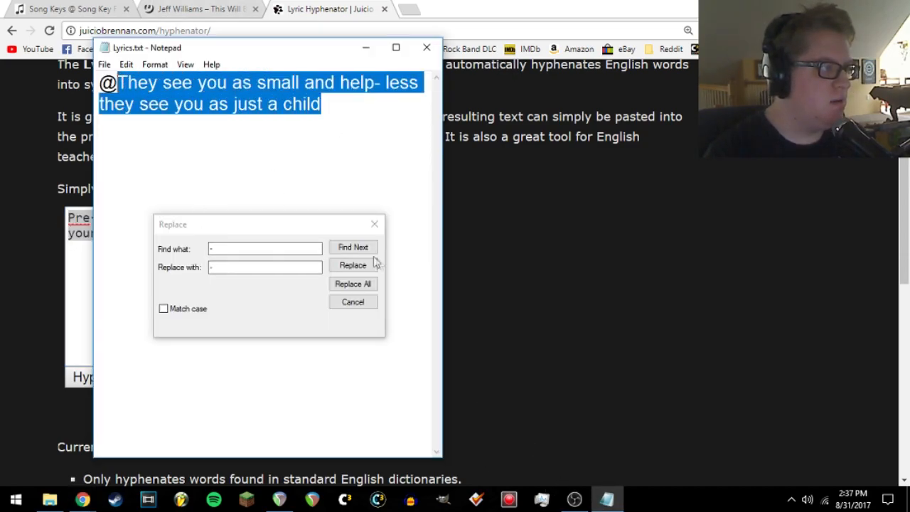
{"action": "key", "text": "ctrl+v"}
{"action": "left_click", "coordinate": [366, 285]}
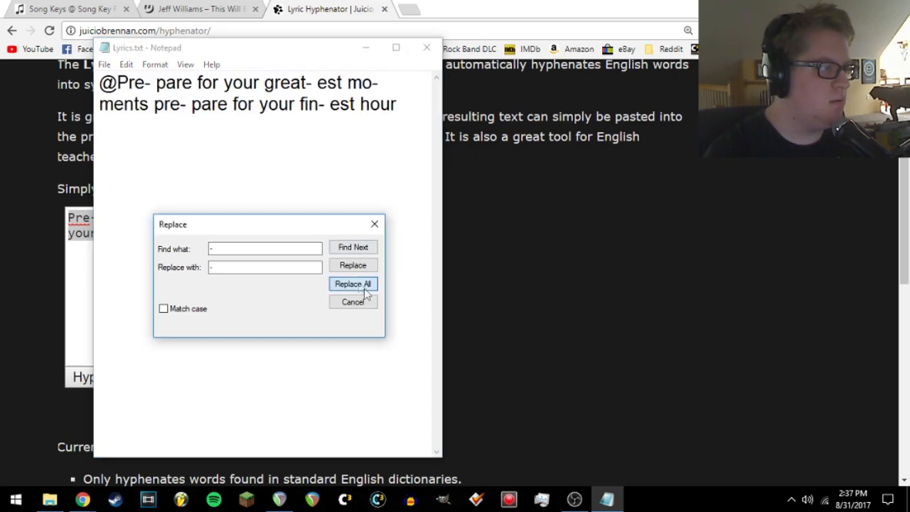
{"action": "left_click", "coordinate": [103, 64]}
{"action": "left_click", "coordinate": [126, 107]}
- Switch to REAPER, import Lyrics.txt onto the HARM1 notes from 17.2 to 21, and play them back
{"action": "left_click", "coordinate": [279, 500]}
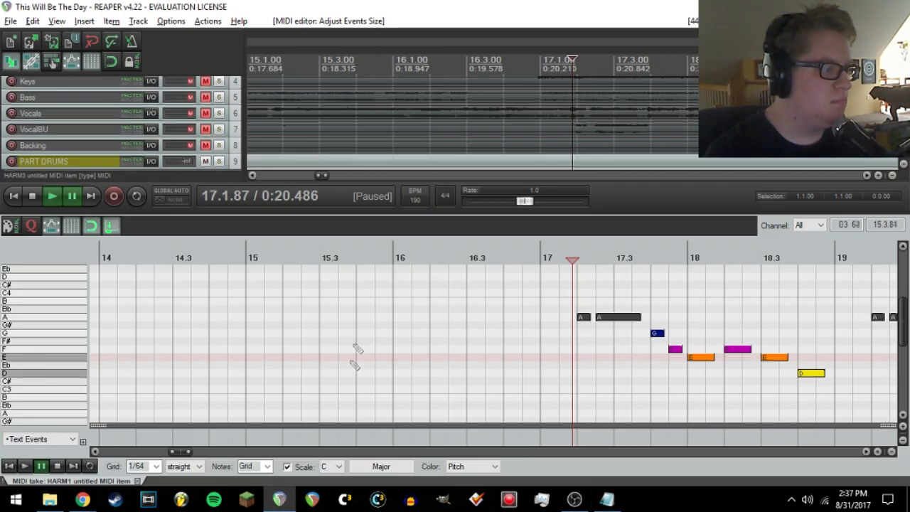
{"action": "left_click_drag", "start_coordinate": [540, 297], "coordinate": [786, 409]}
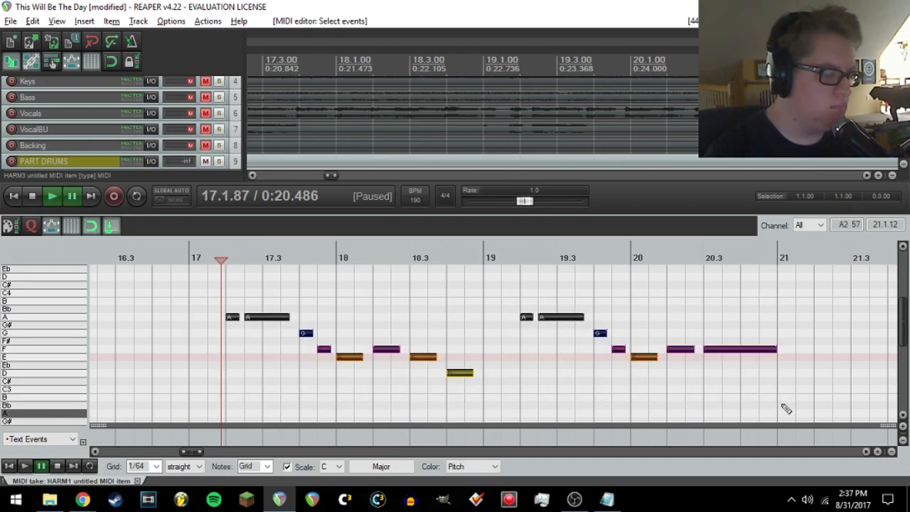
{"action": "key", "text": "ctrl+f"}
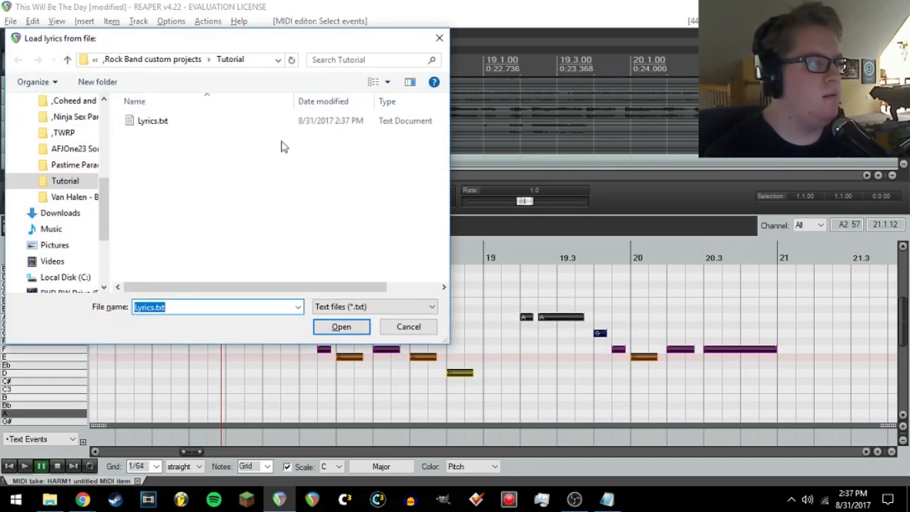
{"action": "double_click", "coordinate": [304, 120]}
{"action": "key", "text": "space"}
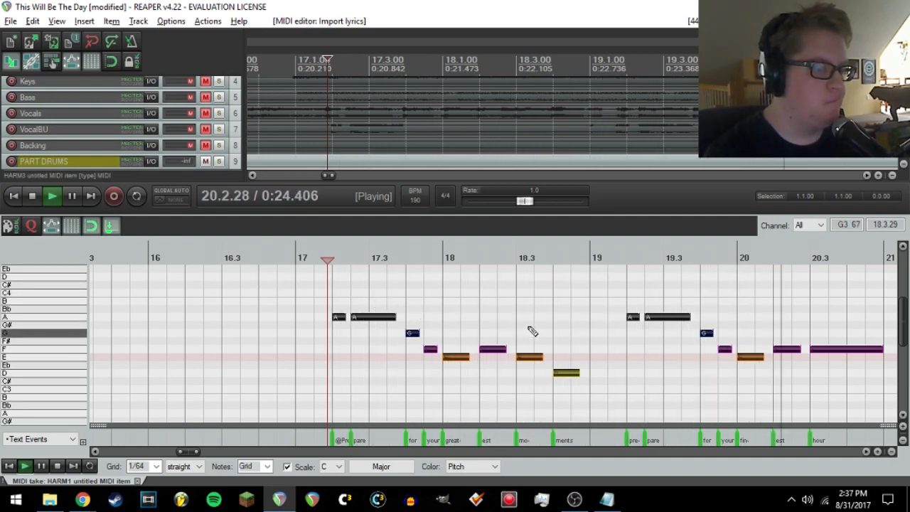
{"action": "key", "text": "ctrl+space"}
{"action": "left_click", "coordinate": [336, 247]}
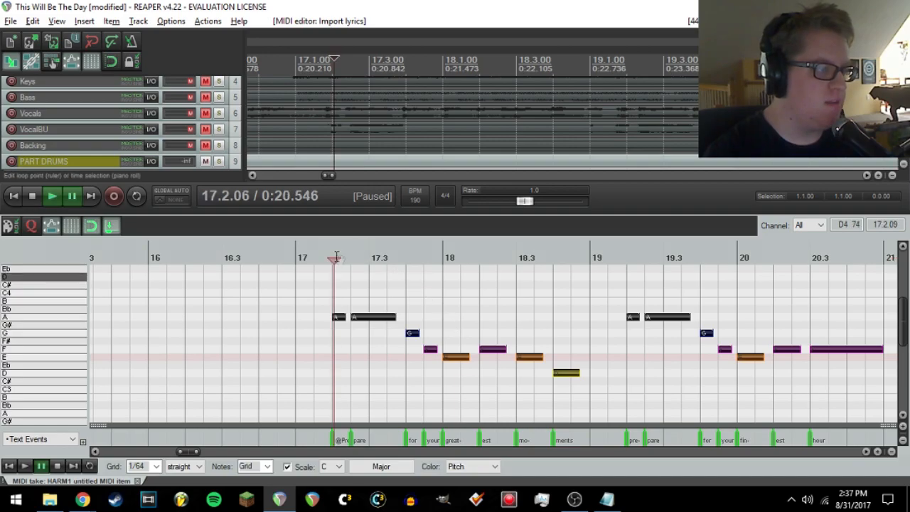
- Place the edit cursor near 17.2 and save the project
{"action": "scroll", "coordinate": [551, 258], "scroll_direction": "down", "scroll_amount": 5}
{"action": "left_click", "coordinate": [569, 257]}
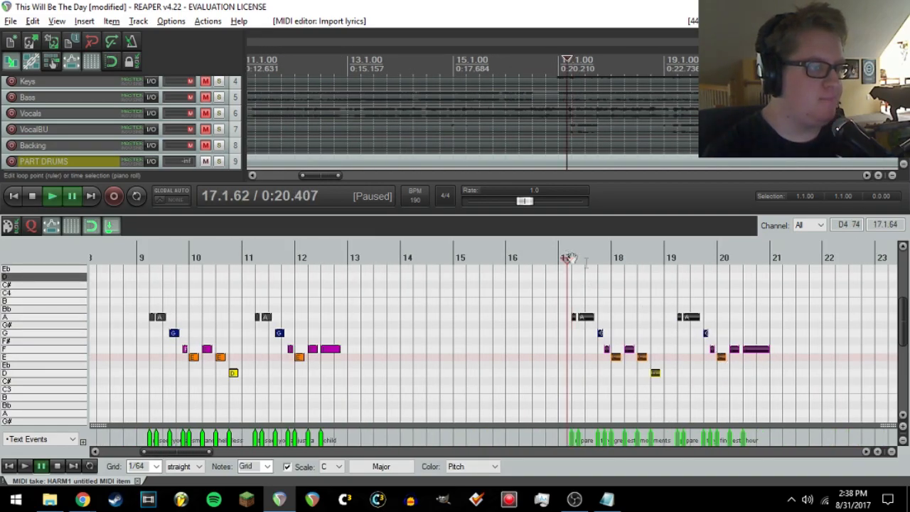
{"action": "scroll", "coordinate": [571, 258], "scroll_direction": "up", "scroll_amount": 3}
{"action": "left_click", "coordinate": [587, 277]}
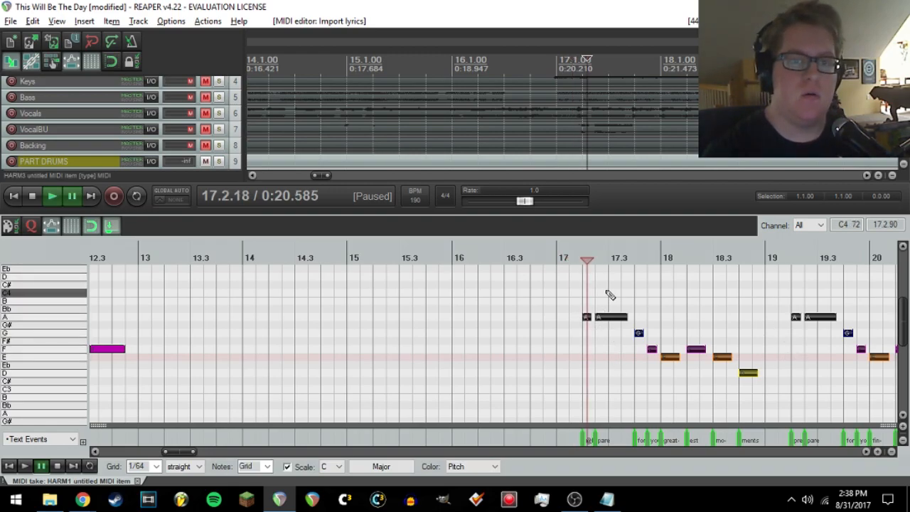
{"action": "left_click", "coordinate": [11, 20]}
{"action": "left_click", "coordinate": [29, 66]}
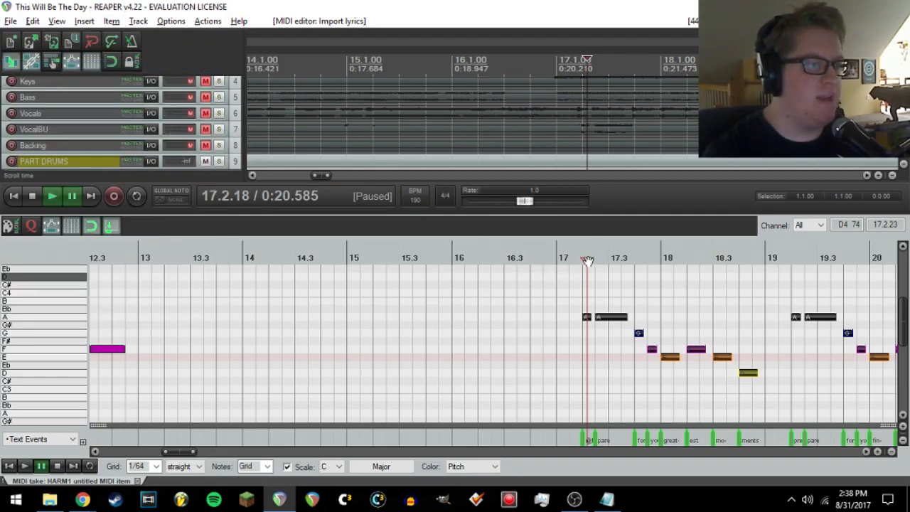
- Copy the four A3 "prepare" notes with their lyrics from both HARM1 phrases into HARM2 at 17.2
{"action": "left_click", "coordinate": [588, 260]}
{"action": "scroll", "coordinate": [684, 362], "scroll_direction": "up", "scroll_amount": 2}
{"action": "scroll", "coordinate": [684, 362], "scroll_direction": "down", "scroll_amount": 3}
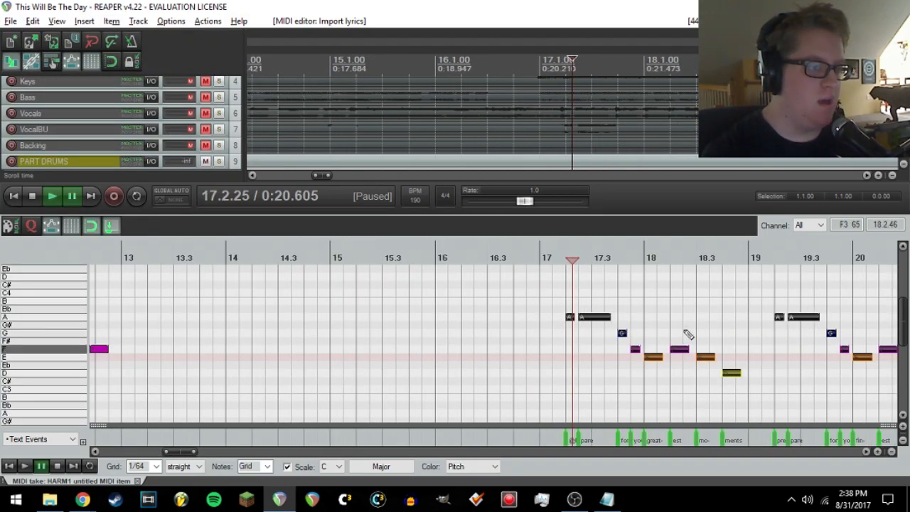
{"action": "scroll", "coordinate": [583, 291], "scroll_direction": "right", "scroll_amount": 7}
{"action": "left_click_drag", "start_coordinate": [260, 279], "coordinate": [514, 291]}
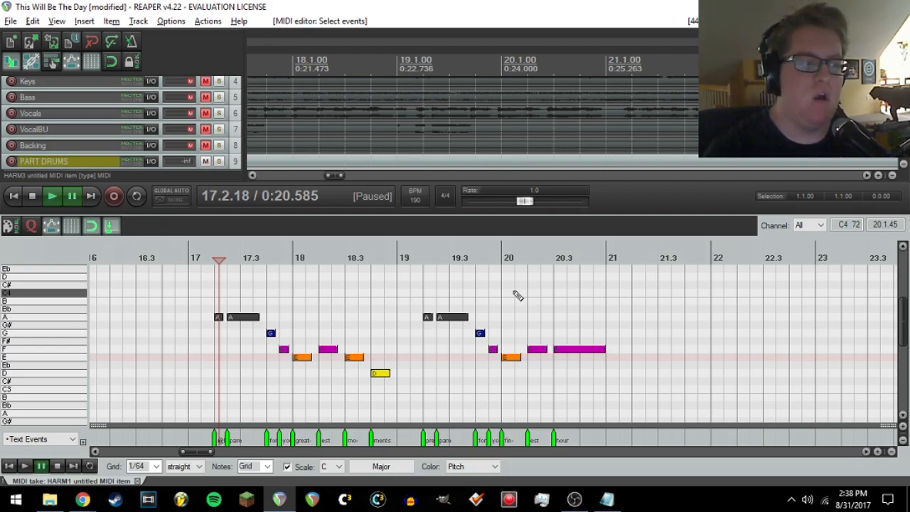
{"action": "left_click_drag", "start_coordinate": [493, 293], "coordinate": [208, 331]}
{"action": "left_click_drag", "start_coordinate": [197, 294], "coordinate": [481, 324]}
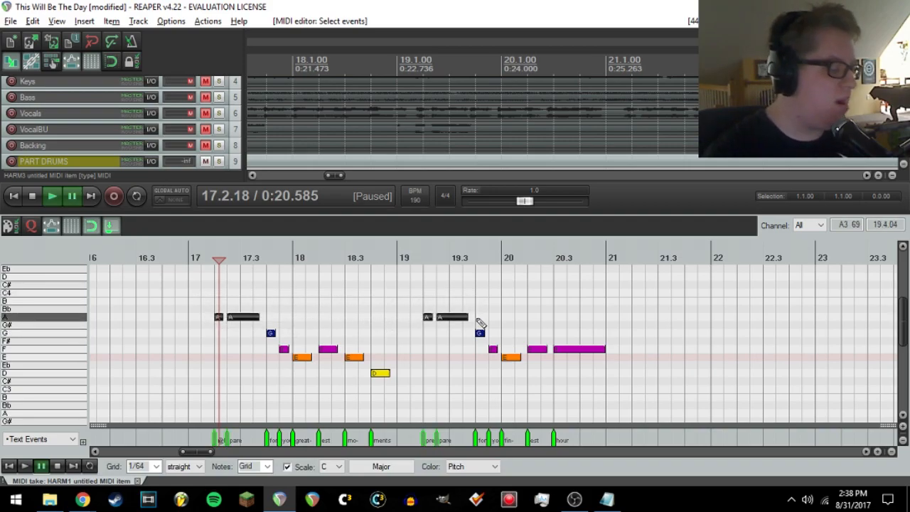
{"action": "key", "text": "ctrl+alt+Down"}
{"action": "left_click", "coordinate": [213, 259]}
{"action": "left_click", "coordinate": [214, 258]}
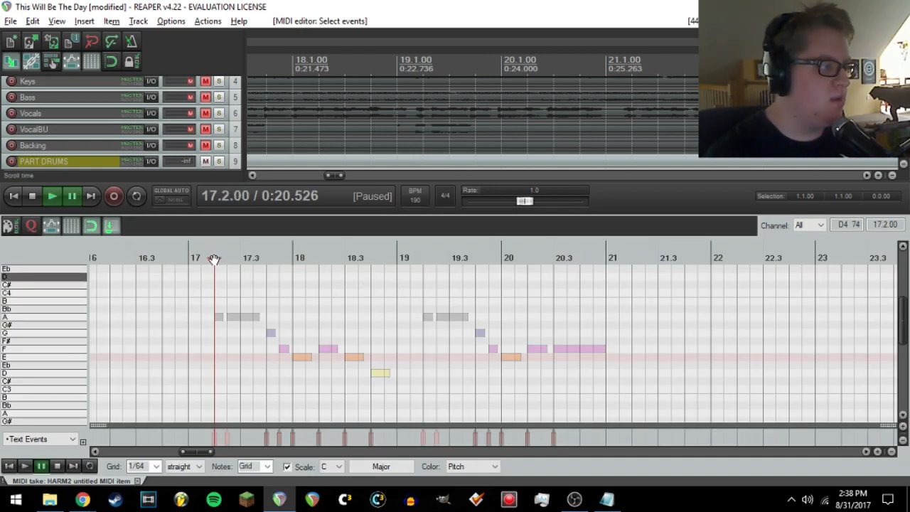
{"action": "key", "text": "ctrl+v"}
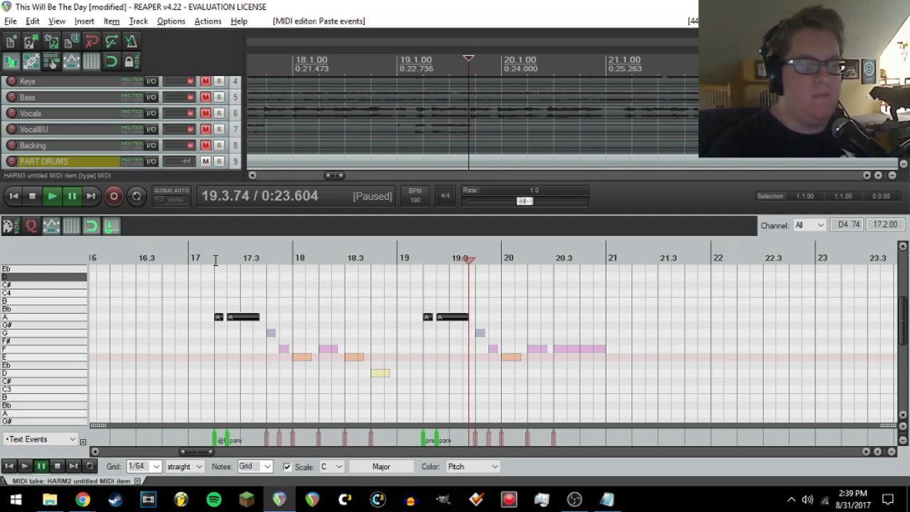
- Raise the pasted HARM2 notes three semitones to C4 and save the project
{"action": "key", "text": "Up"}
{"action": "key", "text": "Up"}
{"action": "key", "text": "Up"}
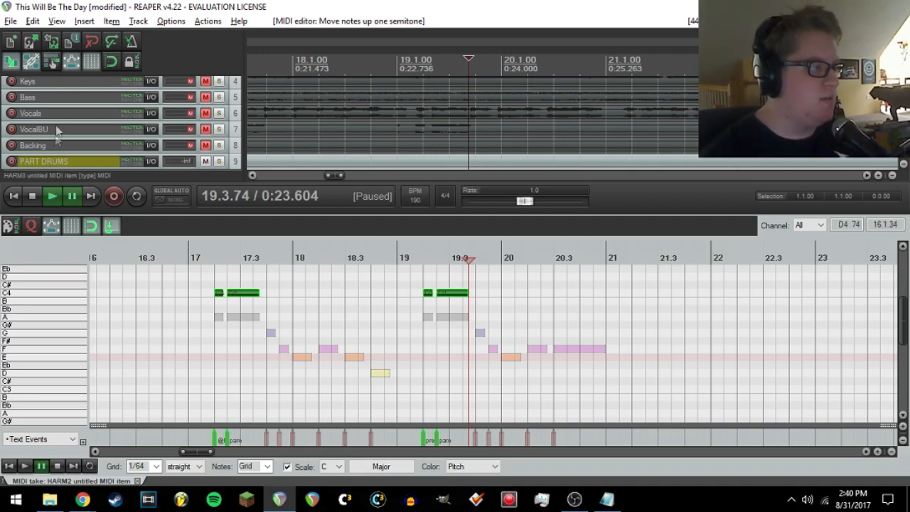
{"action": "left_click", "coordinate": [11, 21]}
{"action": "left_click", "coordinate": [71, 64]}
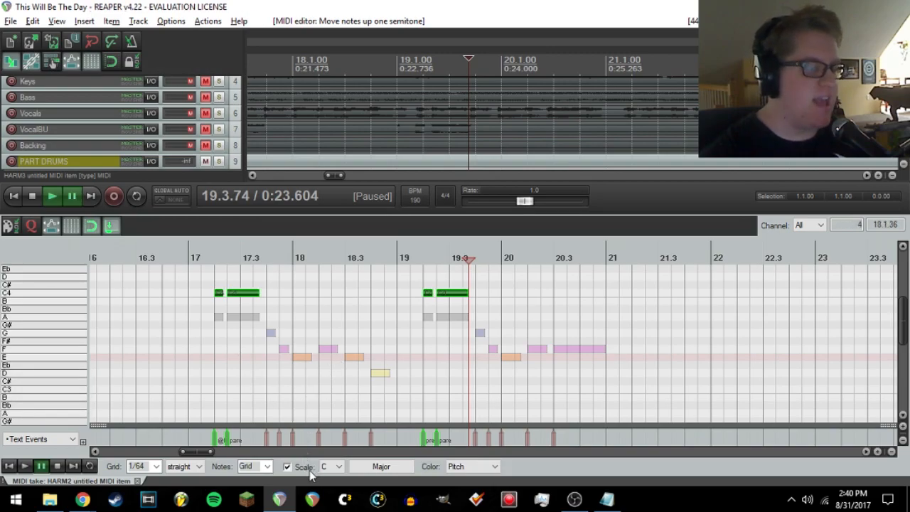
- Lower the four HARM2 notes to A3 and raise them back to C4 one semitone at a time
{"action": "left_click_drag", "start_coordinate": [484, 291], "coordinate": [195, 344]}
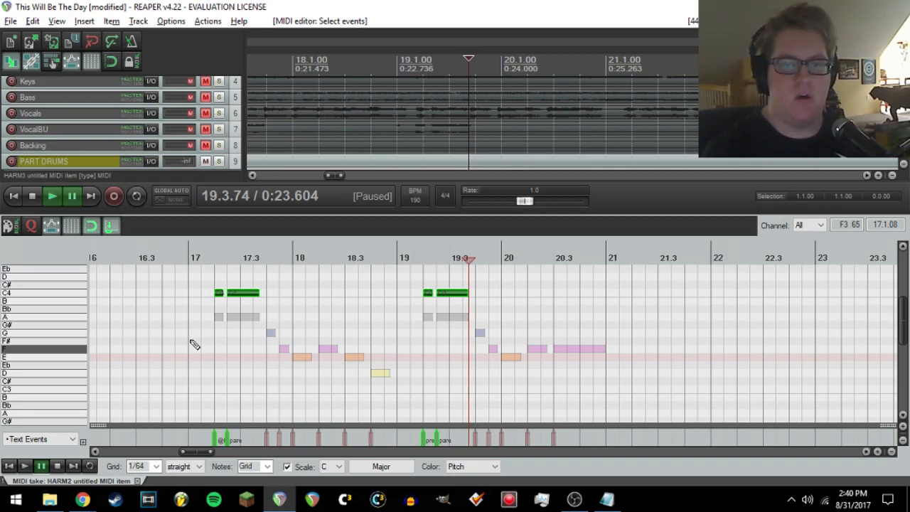
{"action": "key", "text": "Down"}
{"action": "key", "text": "Down"}
{"action": "key", "text": "Down"}
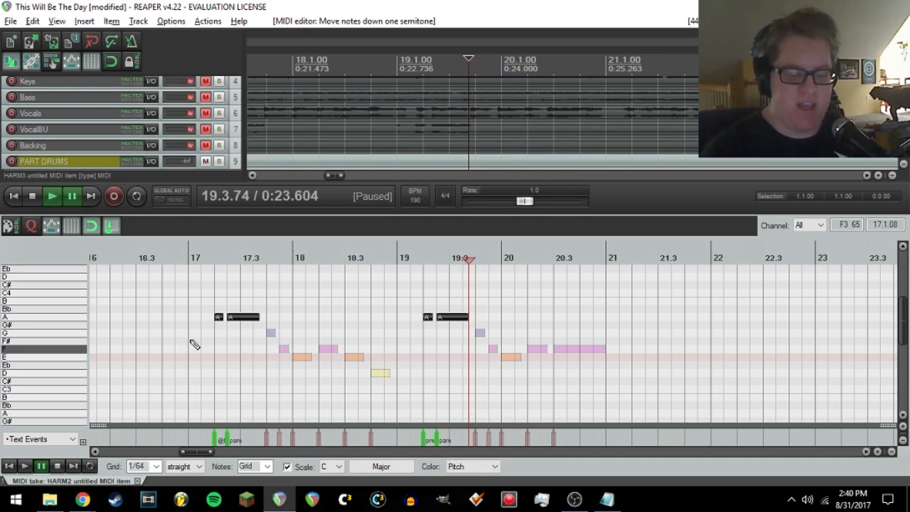
{"action": "key", "text": "Up"}
{"action": "key", "text": "Up"}
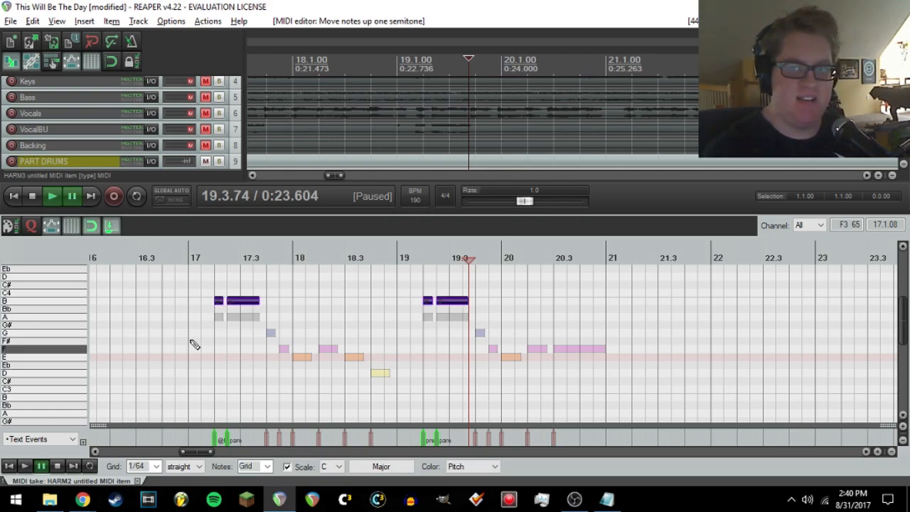
{"action": "key", "text": "Up"}
{"action": "key", "text": "Up"}
{"action": "key", "text": "Up"}
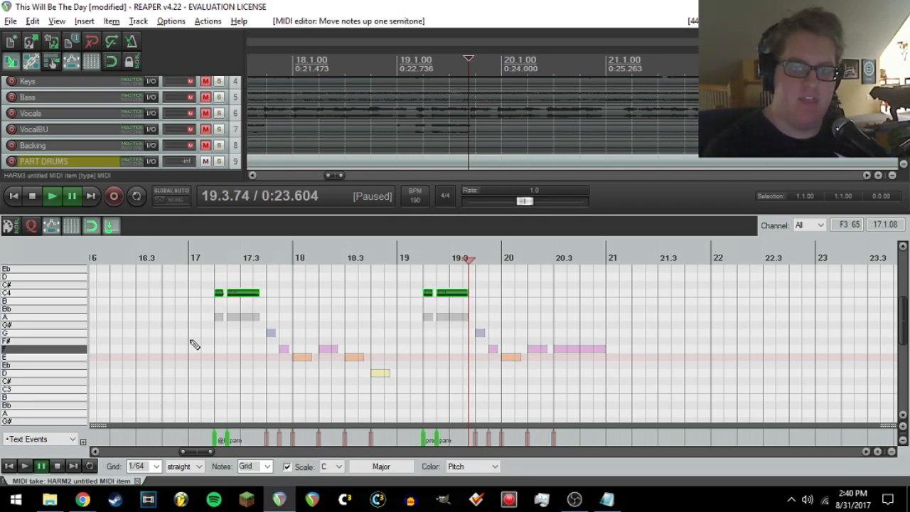
- Raise the four HARM2 "prepare" notes to A4, one octave above the matching HARM1 notes
{"action": "key", "text": "Up"}
{"action": "key", "text": "Up"}
{"action": "key", "text": "Up"}
{"action": "key", "text": "Up"}
{"action": "key", "text": "Up"}
{"action": "key", "text": "Up"}
{"action": "key", "text": "Up"}
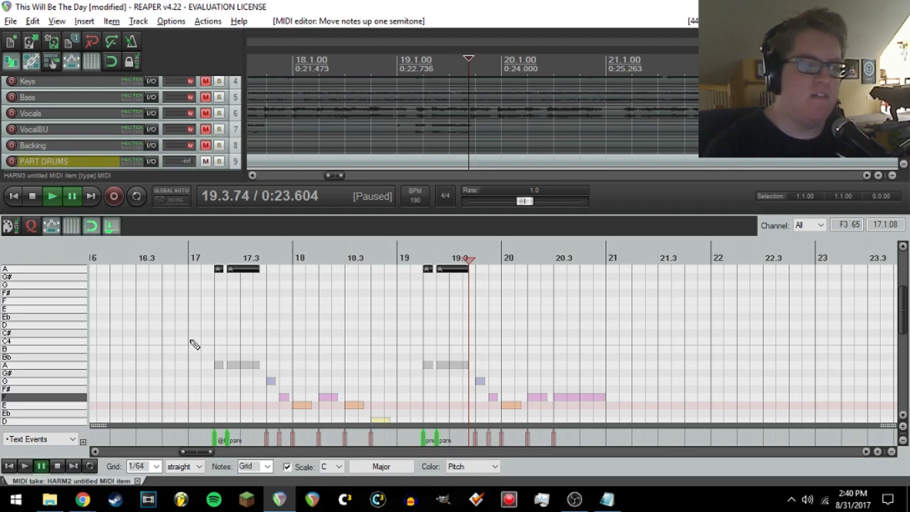
- Lower the four HARM2 "prepare" notes twelve semitones to A3
{"action": "key", "text": "Down"}
{"action": "key", "text": "Down"}
{"action": "key", "text": "Down"}
{"action": "key", "text": "Down"}
{"action": "key", "text": "Down"}
{"action": "key", "text": "Down"}
{"action": "key", "text": "Down"}
{"action": "key", "text": "Down"}
{"action": "key", "text": "Down"}
{"action": "key", "text": "Down"}
{"action": "key", "text": "Down"}
{"action": "key", "text": "Down"}
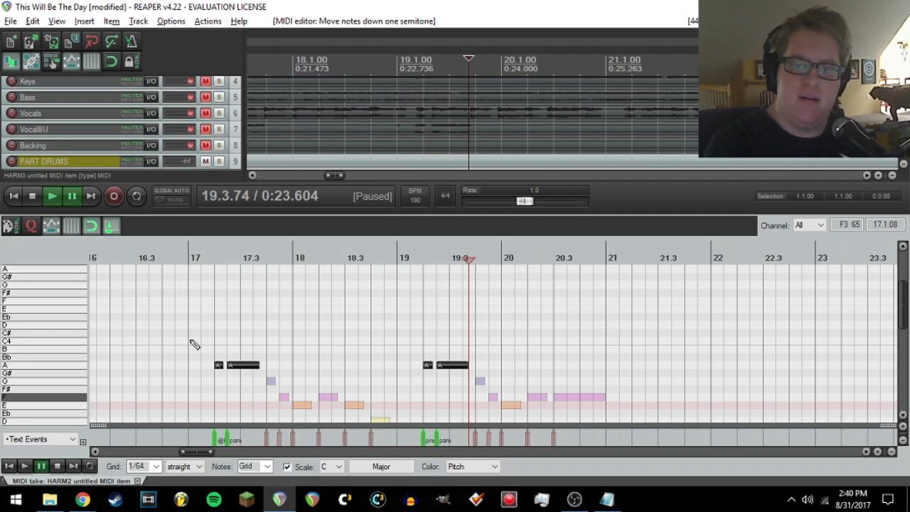
- Lower the four HARM2 notes one semitone at a time through G3 and E3
{"action": "key", "text": "Down"}
{"action": "key", "text": "Down"}
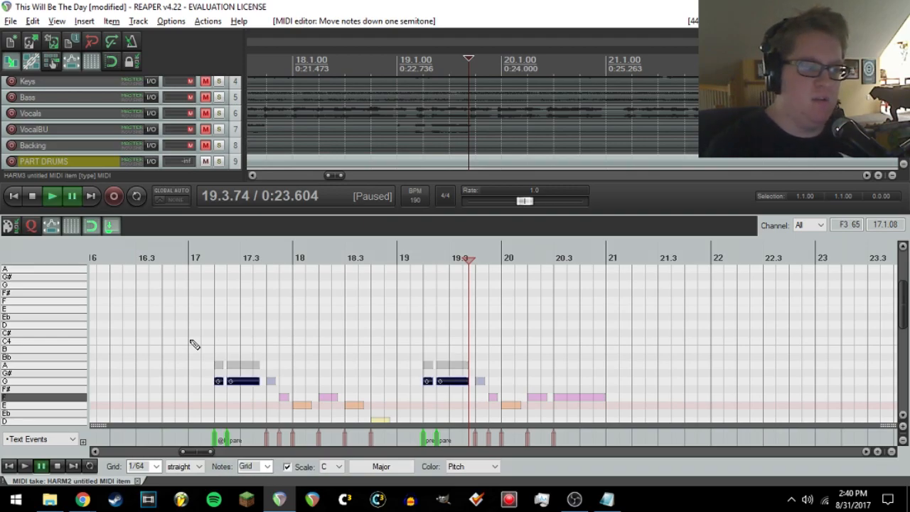
{"action": "key", "text": "Down"}
{"action": "key", "text": "Down"}
{"action": "key", "text": "Down"}
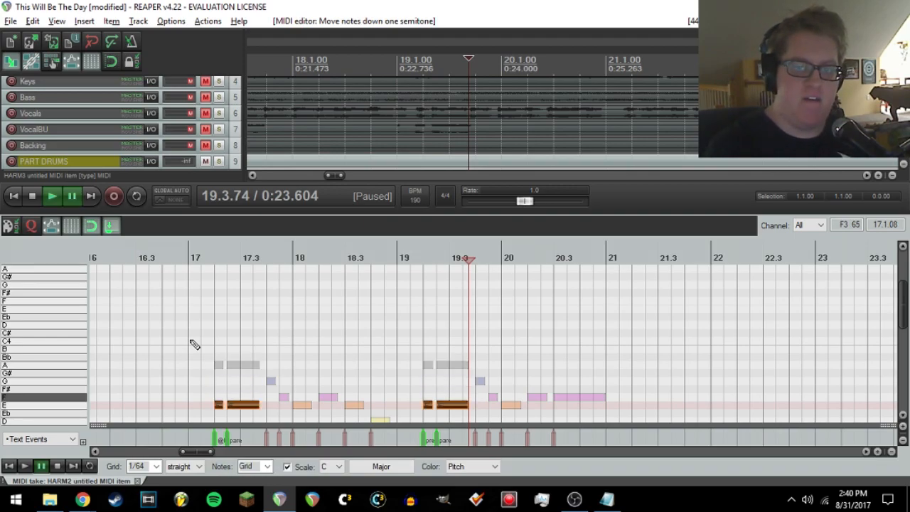
{"action": "key", "text": "Down"}
{"action": "key", "text": "Down"}
- Shift the four HARM2 notes up and down in semitones around E3, finishing with them on A3
{"action": "key", "text": "Up"}
{"action": "key", "text": "Up"}
{"action": "key", "text": "Up"}
{"action": "key", "text": "Up"}
{"action": "key", "text": "Up"}
{"action": "key", "text": "Up"}
{"action": "key", "text": "Up"}
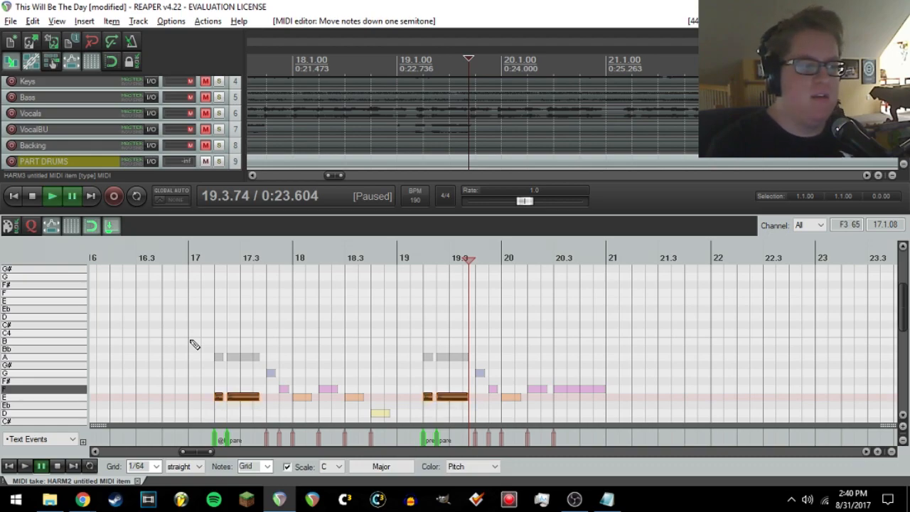
{"action": "key", "text": "Down"}
{"action": "key", "text": "Down"}
{"action": "key", "text": "Down"}
{"action": "key", "text": "Down"}
{"action": "key", "text": "Down"}
{"action": "key", "text": "Up"}
{"action": "key", "text": "Up"}
{"action": "key", "text": "Up"}
{"action": "key", "text": "Up"}
{"action": "key", "text": "Up"}
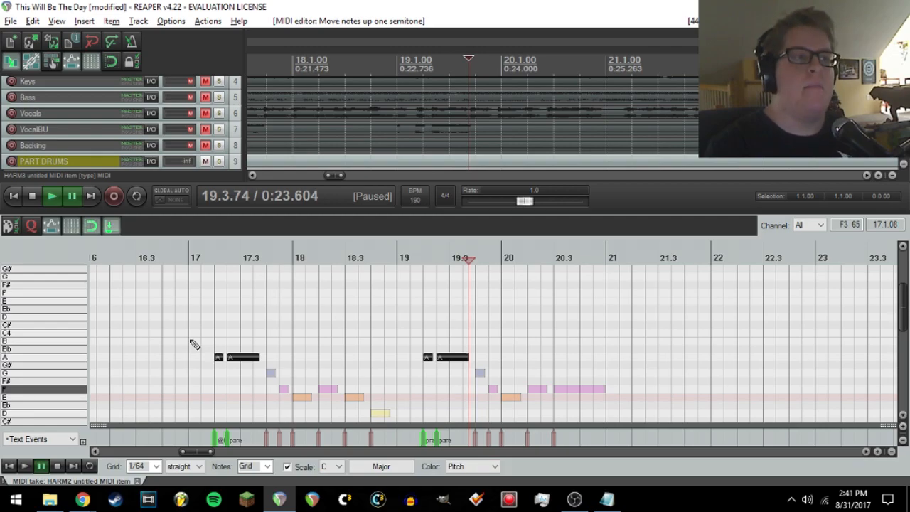
- Reselect the four HARM2 "prepare" notes in measures 17 and 19 and lower them to F3
{"action": "scroll", "coordinate": [193, 346], "scroll_direction": "down", "scroll_amount": 2}
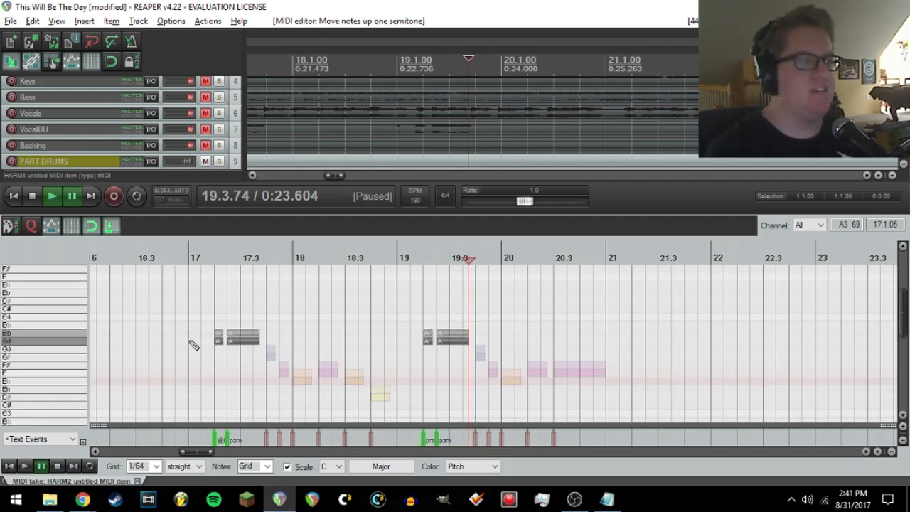
{"action": "left_click_drag", "start_coordinate": [182, 290], "coordinate": [485, 349]}
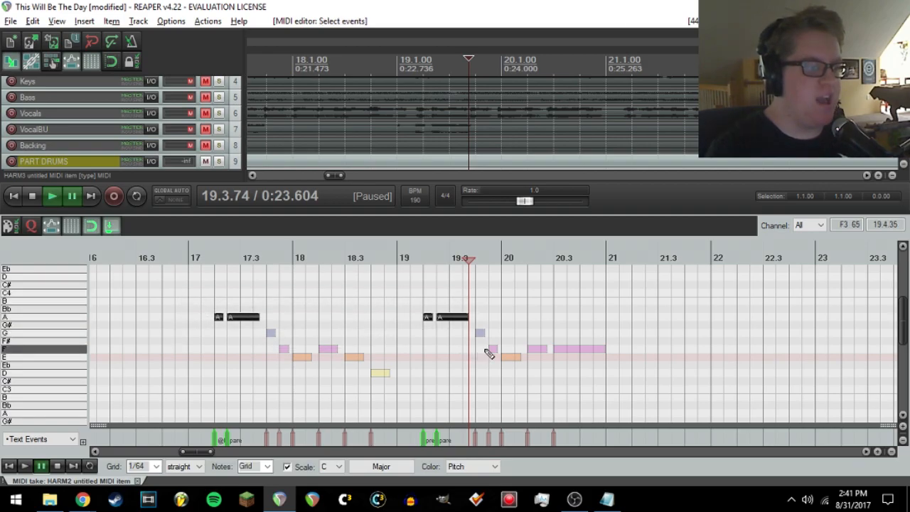
{"action": "key", "text": "Down"}
{"action": "key", "text": "Down"}
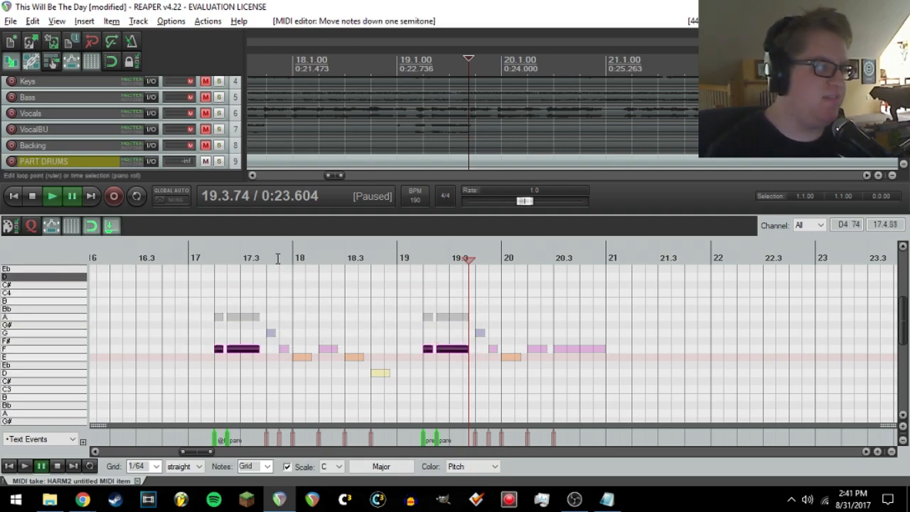
- Play the harmony parts twice from just before 17.2 to check the F3 notes against HARM1
{"action": "left_click", "coordinate": [206, 259]}
{"action": "key", "text": "space"}
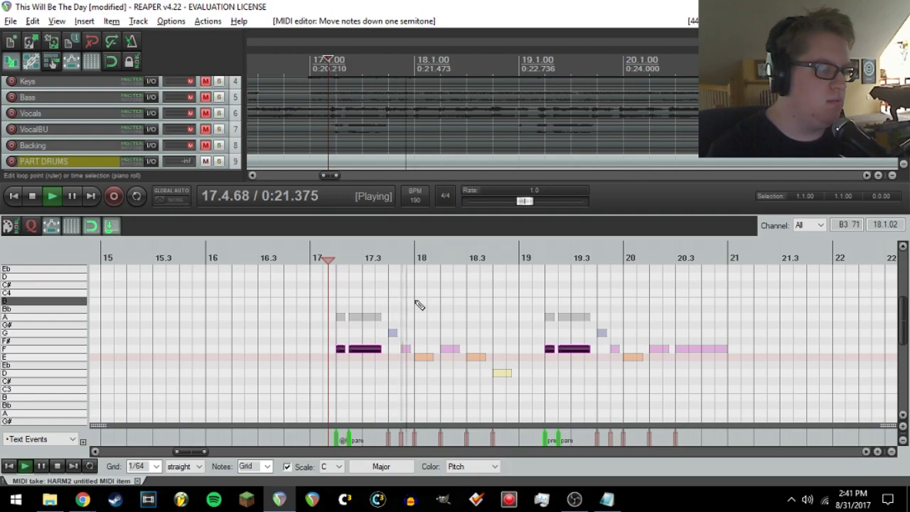
{"action": "key", "text": "ctrl+space"}
{"action": "left_click", "coordinate": [338, 258]}
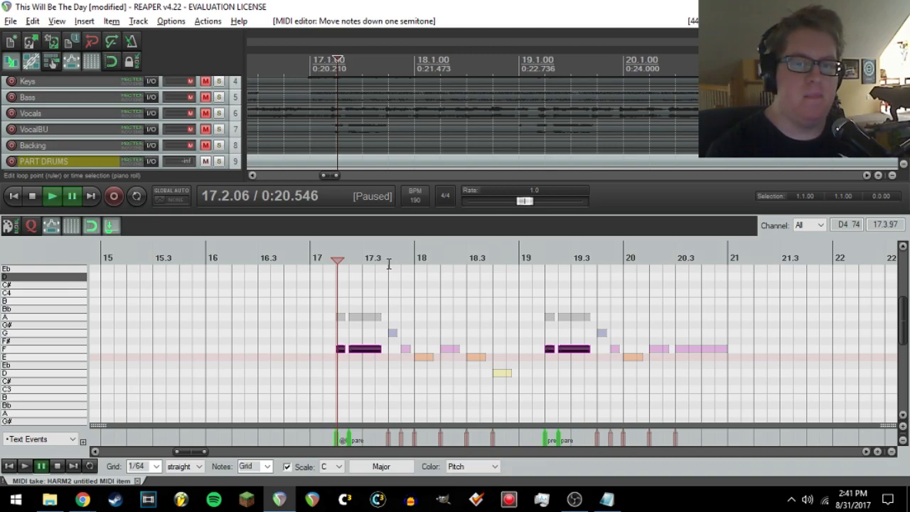
{"action": "key", "text": "space"}
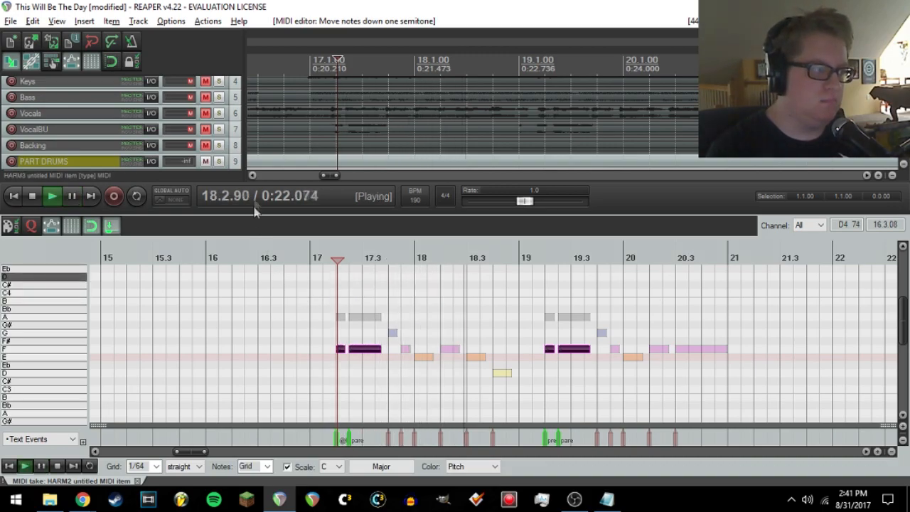
{"action": "key", "text": "ctrl+space"}
- Solo the HARM2 track, play the first phrase from measure 17, and turn the solo off again
{"action": "scroll", "coordinate": [242, 152], "scroll_direction": "down", "scroll_amount": 3}
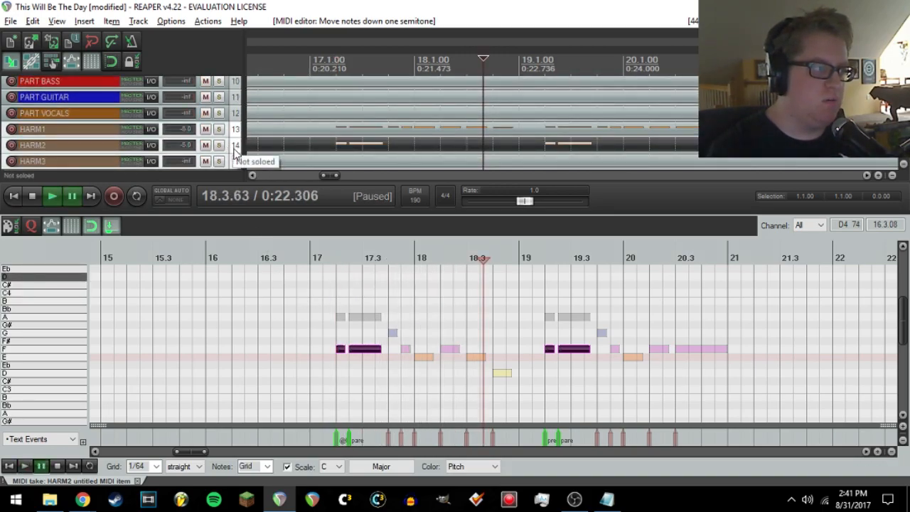
{"action": "left_click", "coordinate": [219, 145]}
{"action": "left_click", "coordinate": [321, 257]}
{"action": "left_click", "coordinate": [321, 257]}
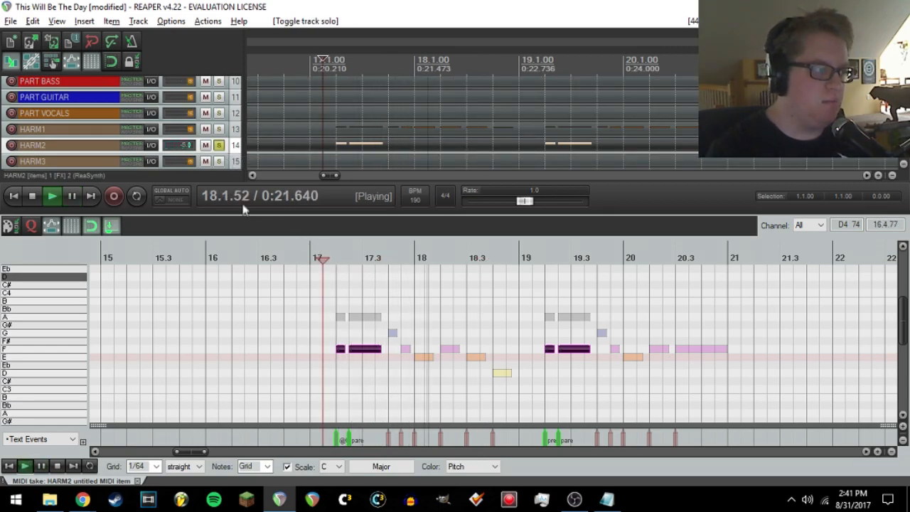
{"action": "key", "text": "ctrl+space"}
{"action": "left_click", "coordinate": [219, 145]}
{"action": "left_click", "coordinate": [339, 259]}
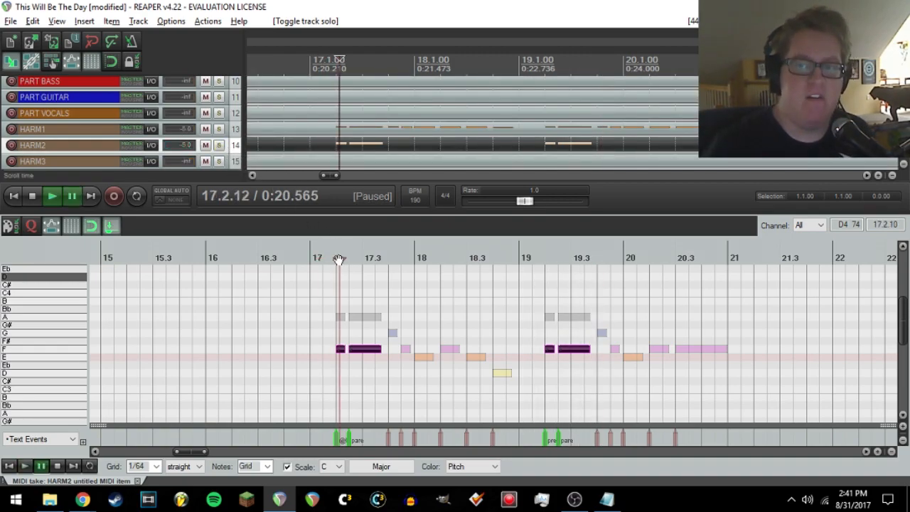
- Raise the four HARM2 notes four semitones and lower them back to F3
{"action": "key", "text": "Up"}
{"action": "key", "text": "Up"}
{"action": "key", "text": "Up"}
{"action": "key", "text": "Up"}
{"action": "key", "text": "Down"}
{"action": "key", "text": "Down"}
{"action": "key", "text": "Down"}
{"action": "key", "text": "Down"}
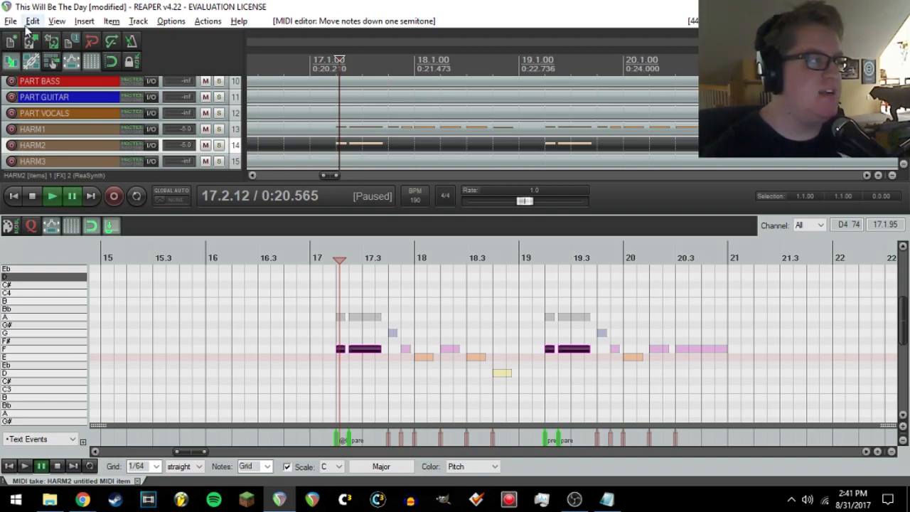
- Save the project
{"action": "left_click", "coordinate": [12, 22]}
{"action": "left_click", "coordinate": [31, 66]}
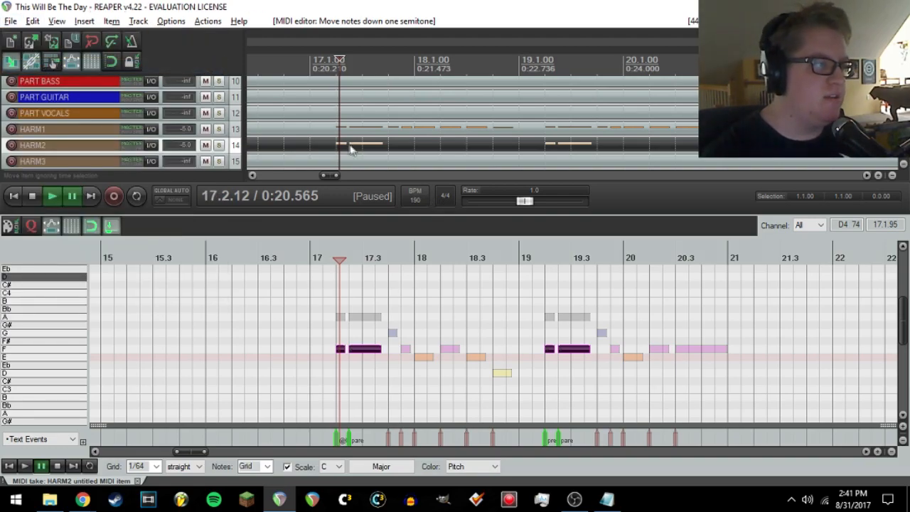
- Solo the Vocals and VocalBU audio tracks and play the measure 17 phrase from about 17.1.6
{"action": "scroll", "coordinate": [350, 149], "scroll_direction": "up", "scroll_amount": 6}
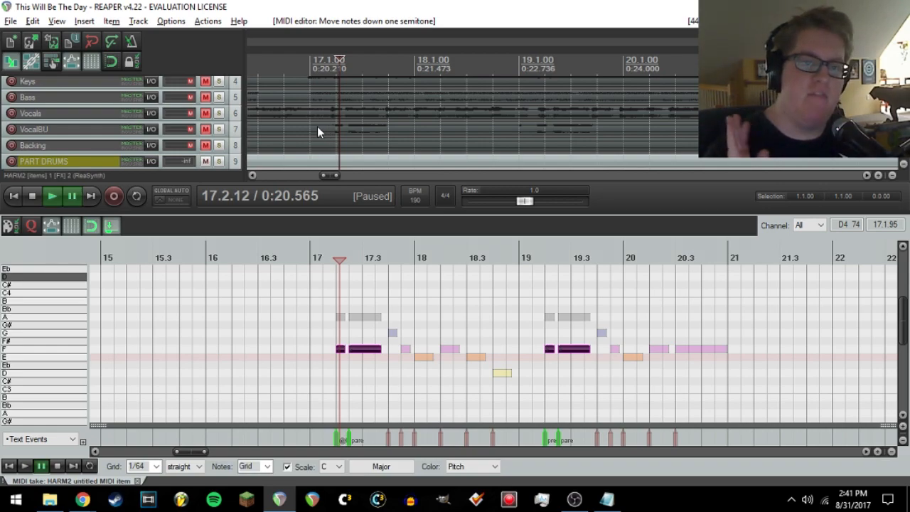
{"action": "left_click", "coordinate": [219, 113]}
{"action": "left_click", "coordinate": [219, 128]}
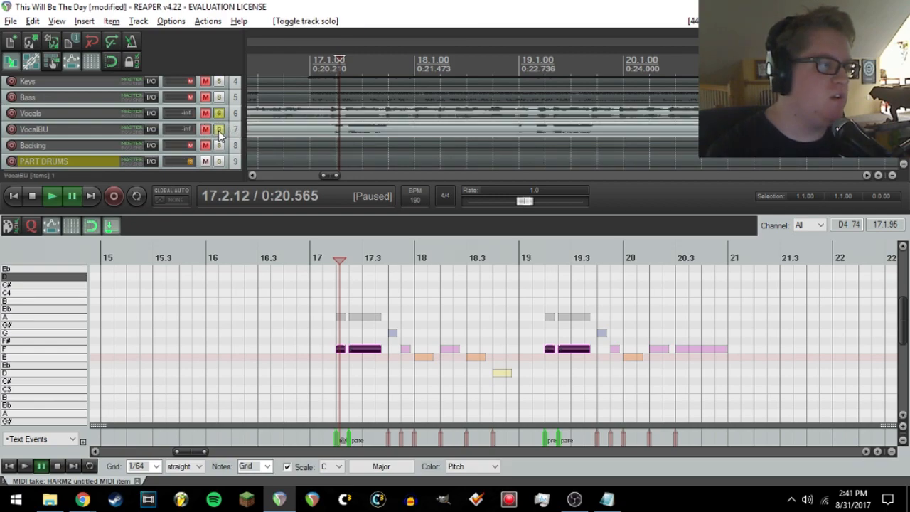
{"action": "left_click", "coordinate": [325, 76]}
{"action": "key", "text": "space"}
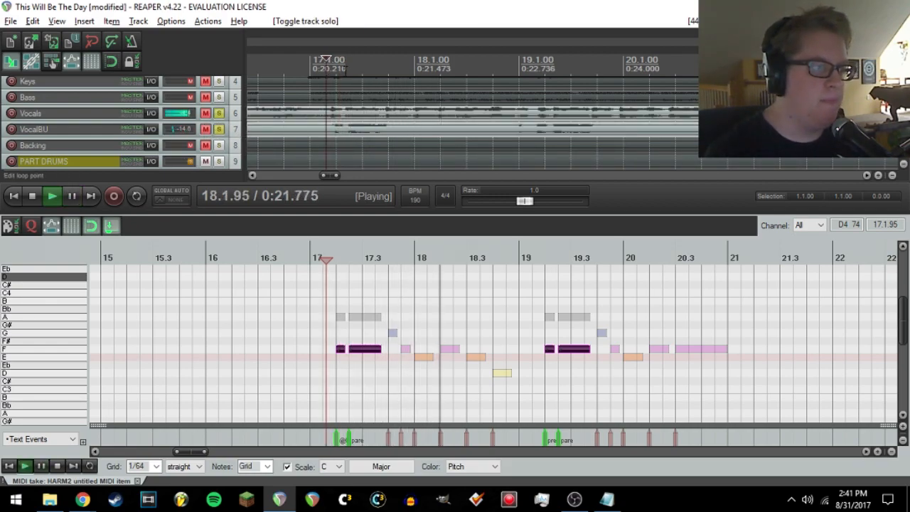
{"action": "key", "text": "space"}
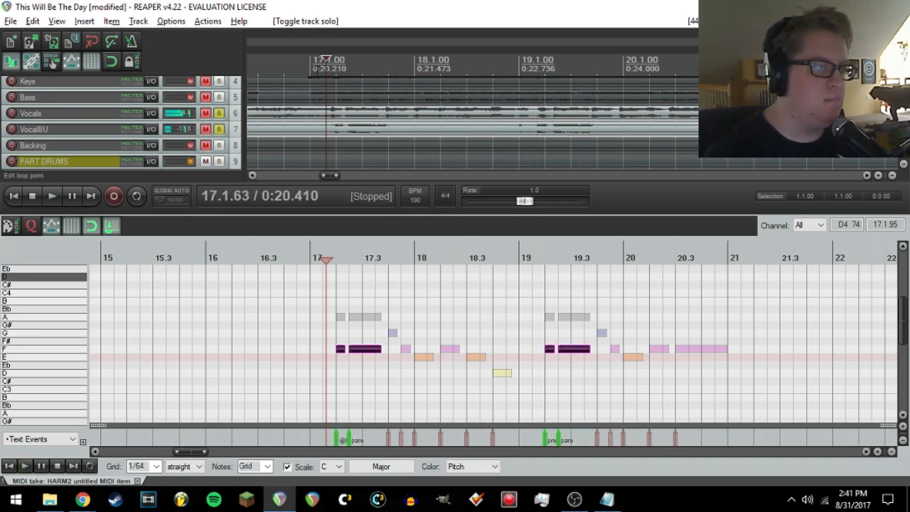
{"action": "scroll", "coordinate": [307, 160], "scroll_direction": "down", "scroll_amount": 8}
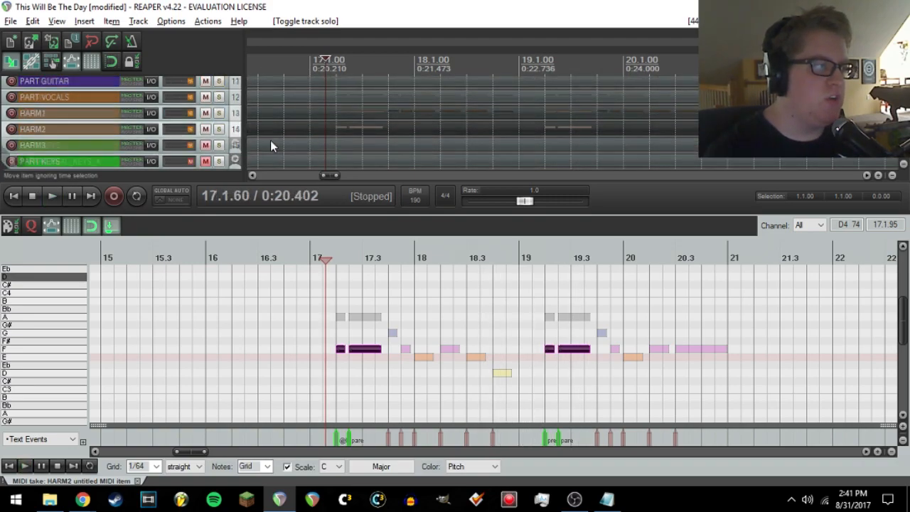
{"action": "scroll", "coordinate": [234, 111], "scroll_direction": "up", "scroll_amount": 8}
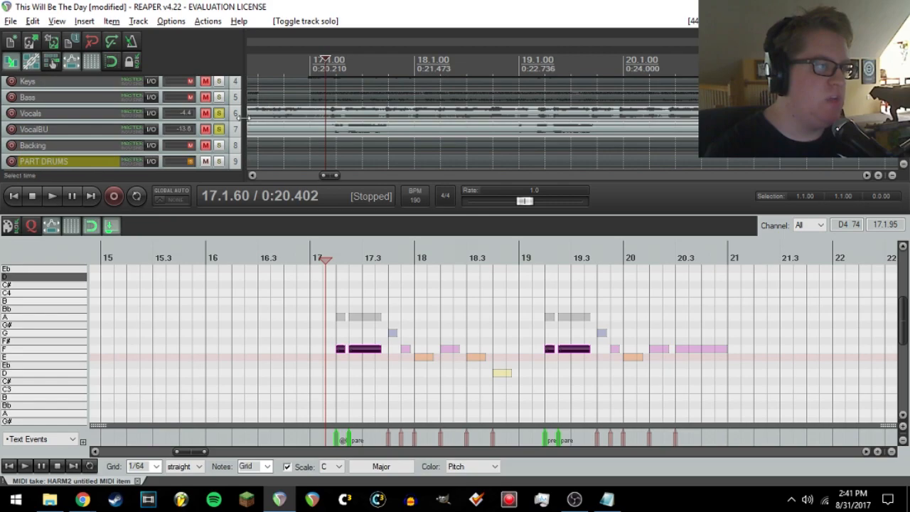
- Take VocalBU out of solo and play the Vocals track alone from measure 17
{"action": "left_click", "coordinate": [219, 129]}
{"action": "left_click", "coordinate": [311, 84]}
{"action": "key", "text": "space"}
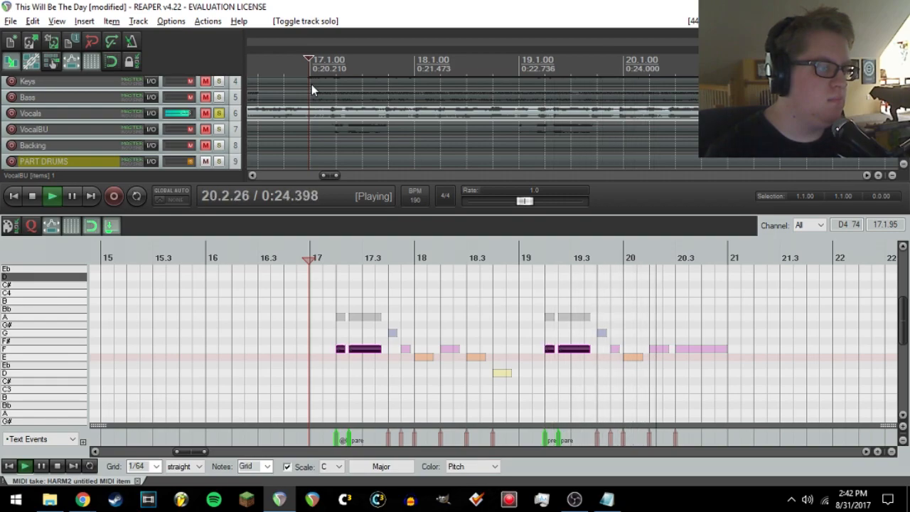
{"action": "key", "text": "space"}
- Take Vocals out of solo and play the soloed HARM2 track from measure 17 into measure 19
{"action": "scroll", "coordinate": [222, 115], "scroll_direction": "down", "scroll_amount": 3}
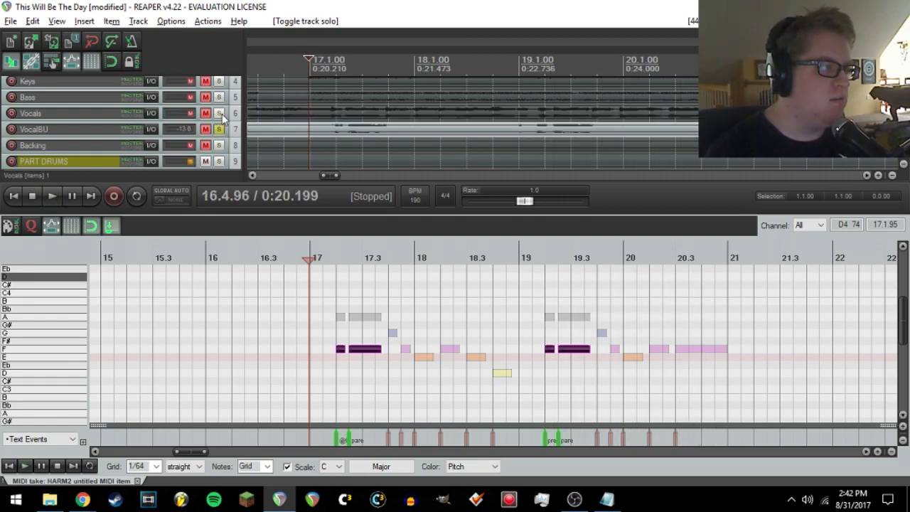
{"action": "scroll", "coordinate": [226, 115], "scroll_direction": "down", "scroll_amount": 1}
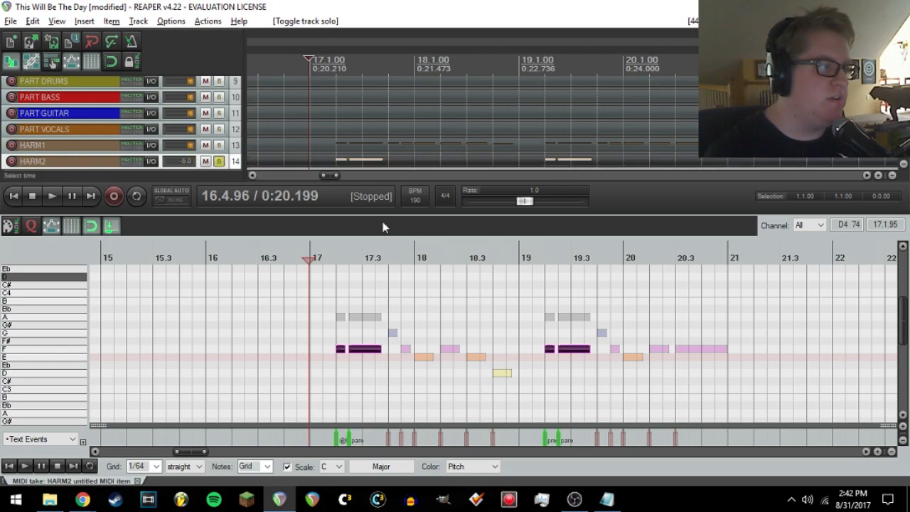
{"action": "left_click", "coordinate": [329, 253]}
{"action": "key", "text": "space"}
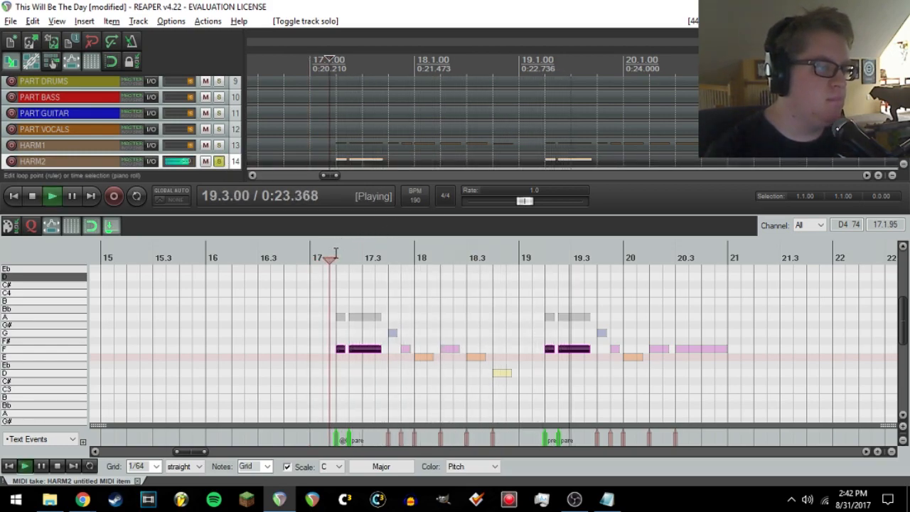
{"action": "key", "text": "ctrl+space"}
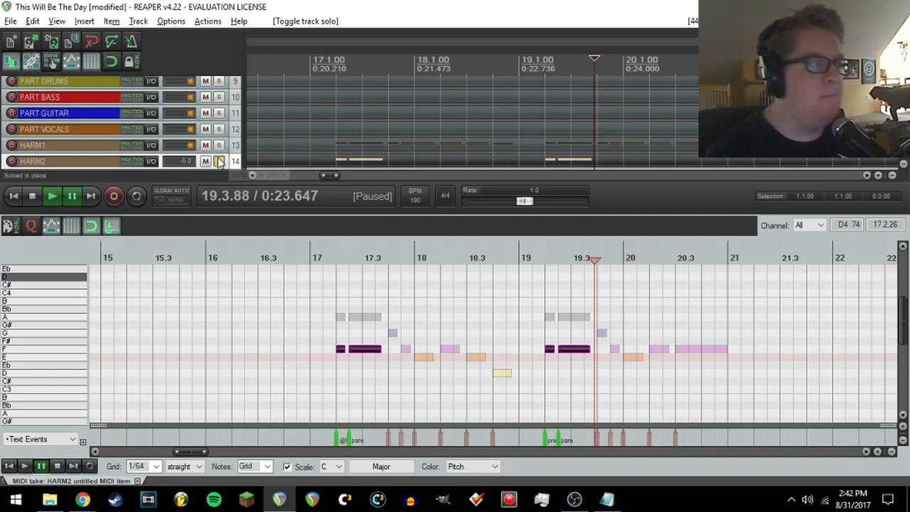
- Clear the solo on the HARM2 track and save the project
{"action": "scroll", "coordinate": [227, 144], "scroll_direction": "up", "scroll_amount": 4}
{"action": "scroll", "coordinate": [265, 131], "scroll_direction": "up", "scroll_amount": 3}
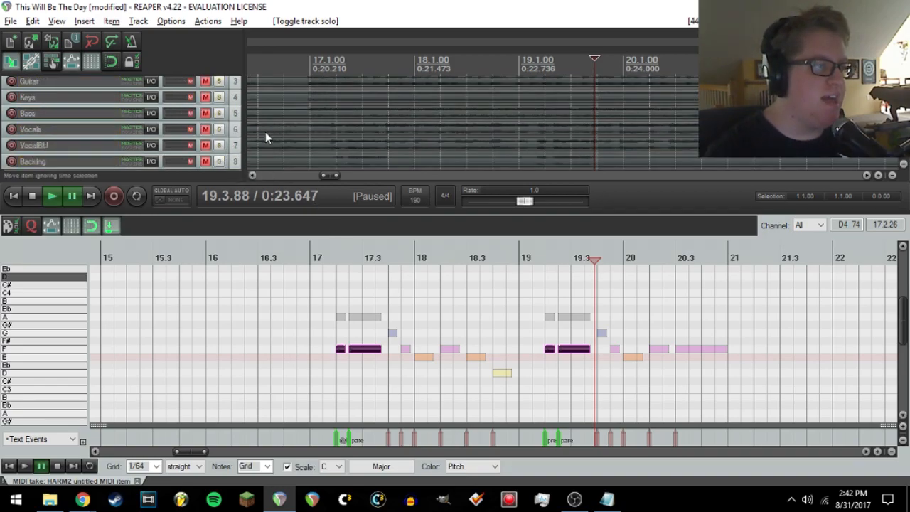
{"action": "scroll", "coordinate": [305, 285], "scroll_direction": "down", "scroll_amount": 2}
{"action": "scroll", "coordinate": [329, 142], "scroll_direction": "down", "scroll_amount": 10}
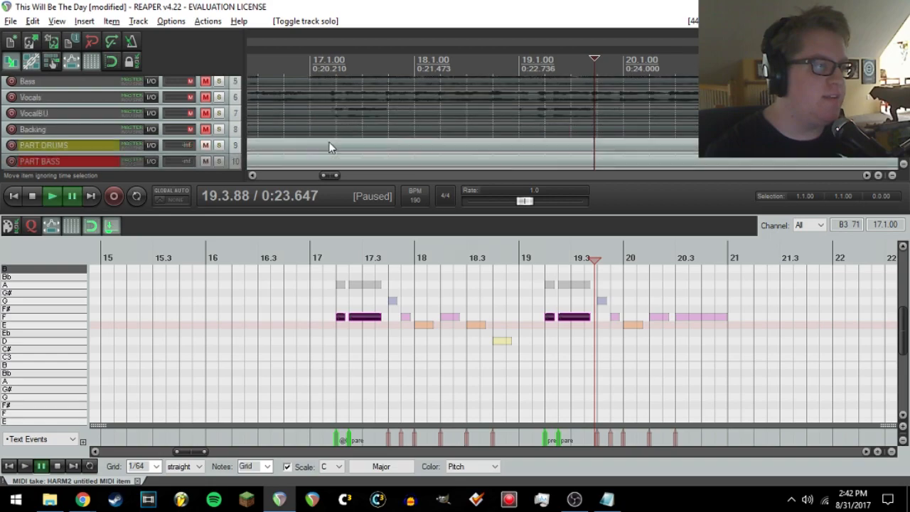
{"action": "scroll", "coordinate": [340, 285], "scroll_direction": "up", "scroll_amount": 2}
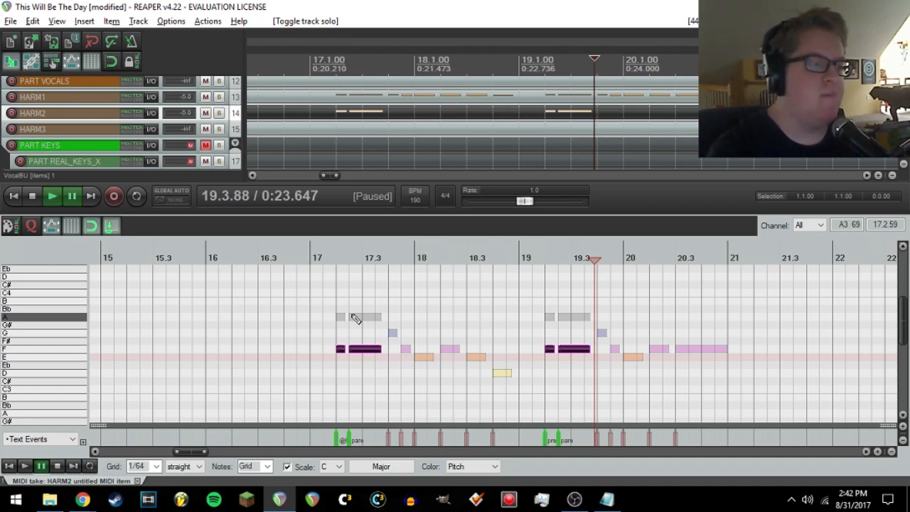
{"action": "left_click", "coordinate": [11, 21]}
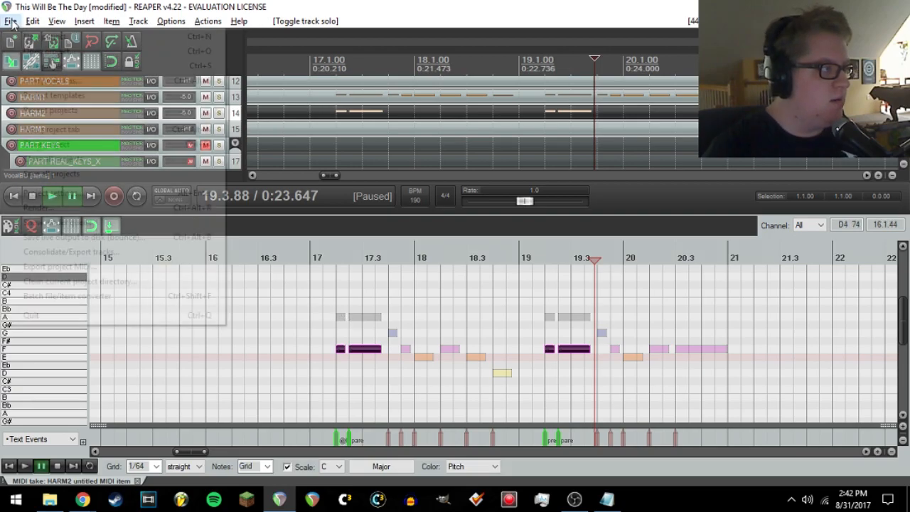
{"action": "left_click", "coordinate": [57, 65]}
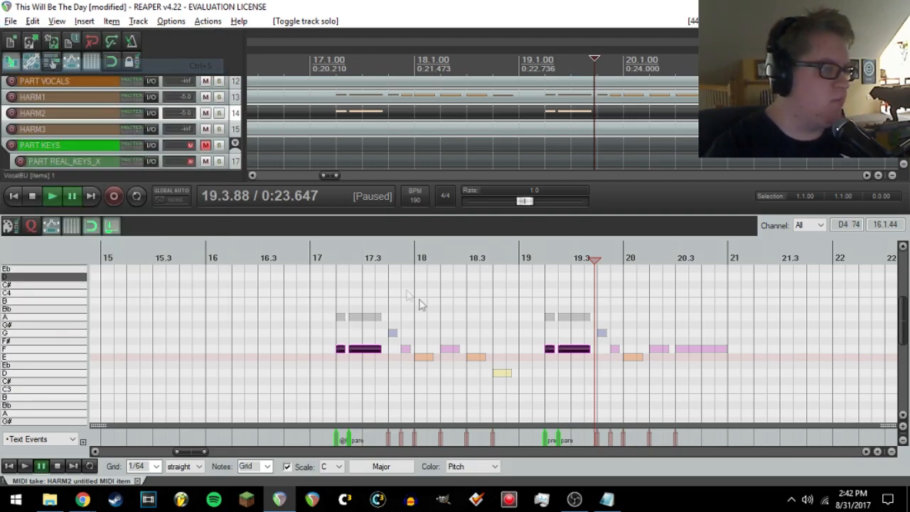
- Inspect the HARM2 lyric events at measure 17 and play HARM1 and HARM2 together through both phrases
{"action": "left_click", "coordinate": [342, 261]}
{"action": "scroll", "coordinate": [457, 363], "scroll_direction": "up", "scroll_amount": 2}
{"action": "scroll", "coordinate": [460, 364], "scroll_direction": "up", "scroll_amount": 3}
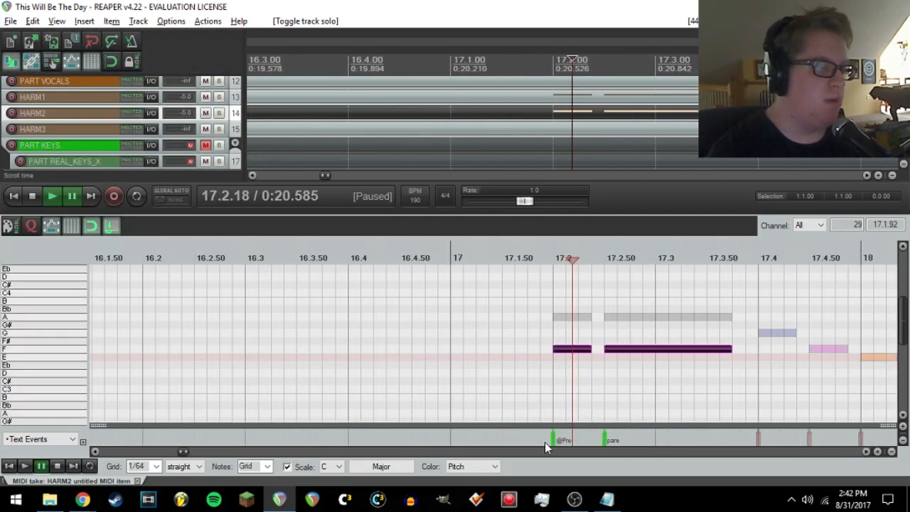
{"action": "scroll", "coordinate": [553, 404], "scroll_direction": "down", "scroll_amount": 4}
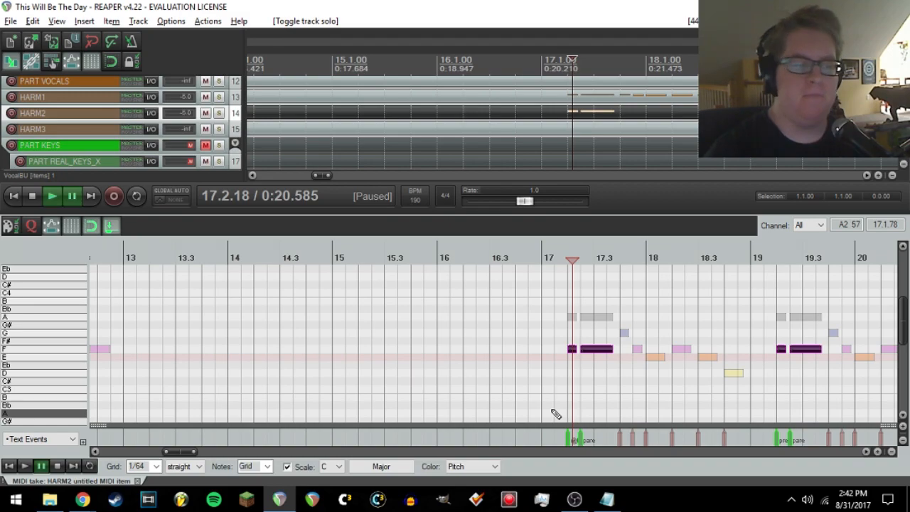
{"action": "scroll", "coordinate": [554, 409], "scroll_direction": "up", "scroll_amount": 1}
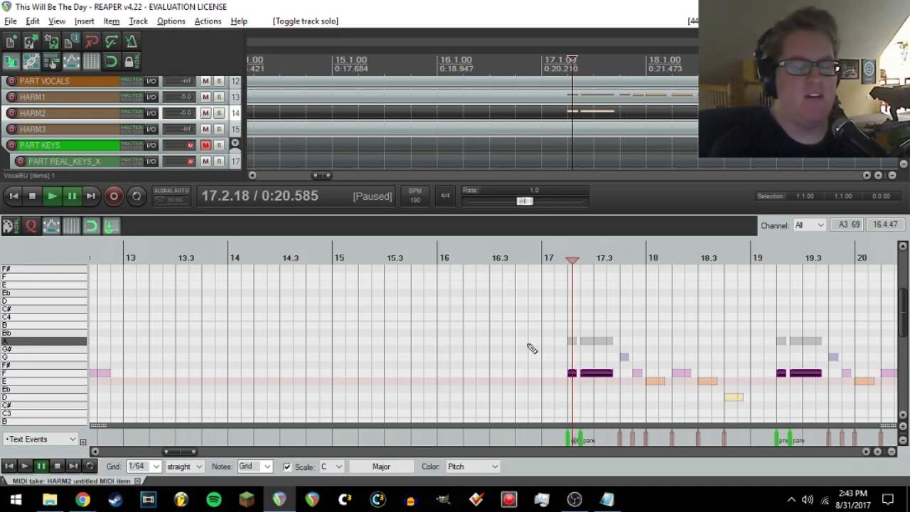
{"action": "left_click", "coordinate": [560, 259]}
{"action": "key", "text": "space"}
{"action": "scroll", "coordinate": [615, 327], "scroll_direction": "down", "scroll_amount": 3}
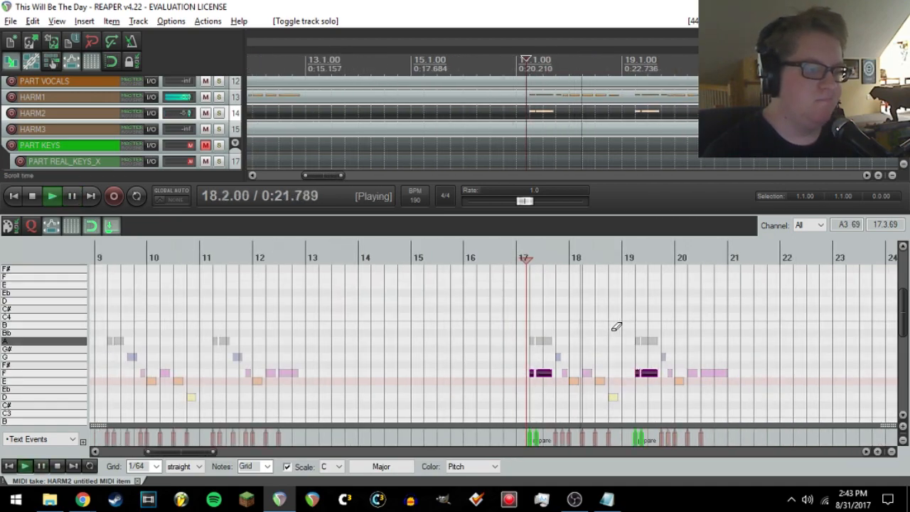
{"action": "key", "text": "ctrl+space"}
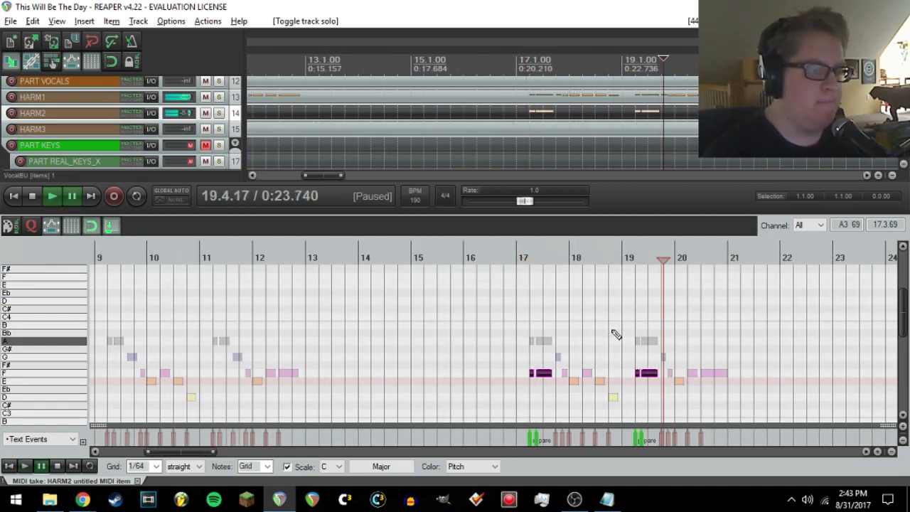
- Place the edit cursor in measure 19 and save the project
{"action": "left_click", "coordinate": [658, 278]}
{"action": "scroll", "coordinate": [610, 285], "scroll_direction": "up", "scroll_amount": 3}
{"action": "left_click", "coordinate": [10, 20]}
{"action": "left_click", "coordinate": [32, 66]}
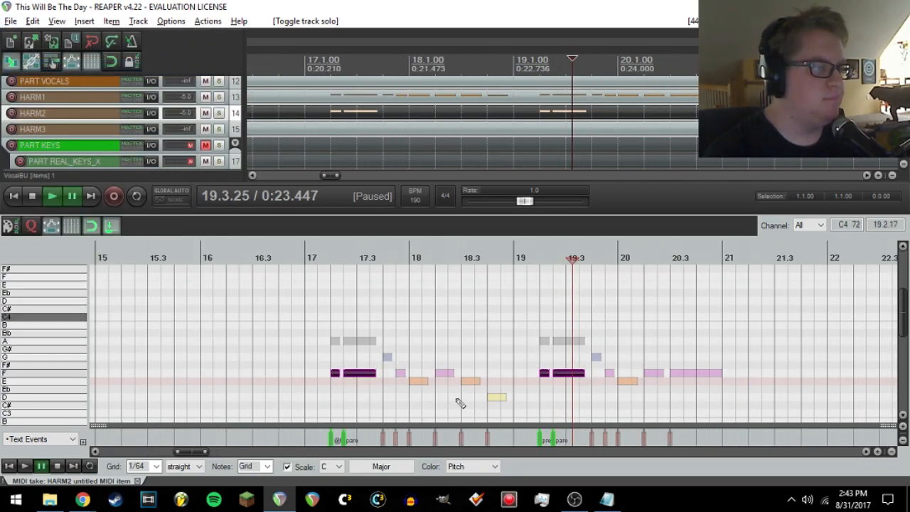
- Place the edit cursor in measure 22 and switch the MIDI editor from HARM2 to the HARM1 item
{"action": "left_click_drag", "start_coordinate": [188, 453], "coordinate": [199, 454]}
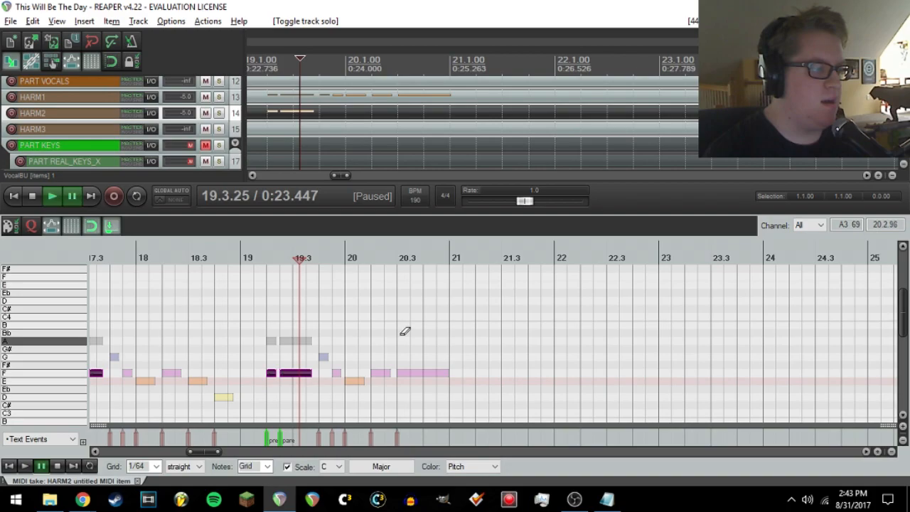
{"action": "scroll", "coordinate": [404, 331], "scroll_direction": "down", "scroll_amount": 7}
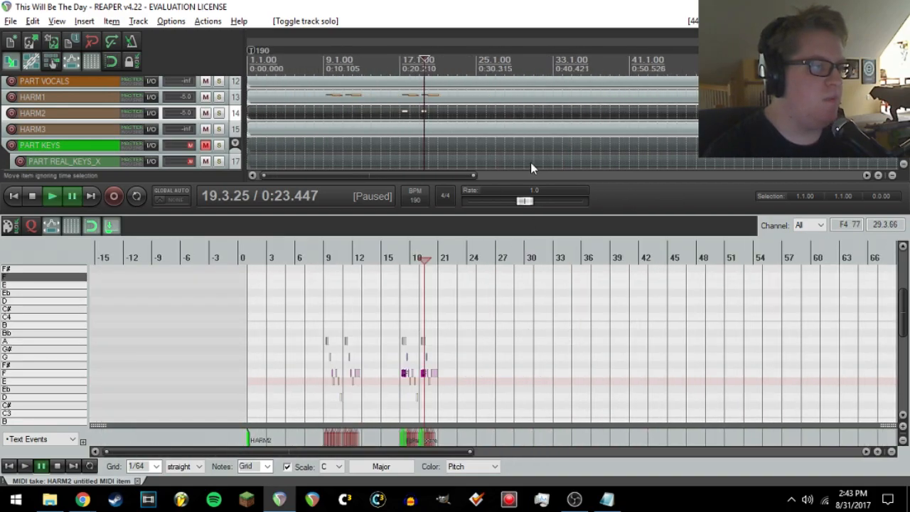
{"action": "scroll", "coordinate": [537, 137], "scroll_direction": "up", "scroll_amount": 5}
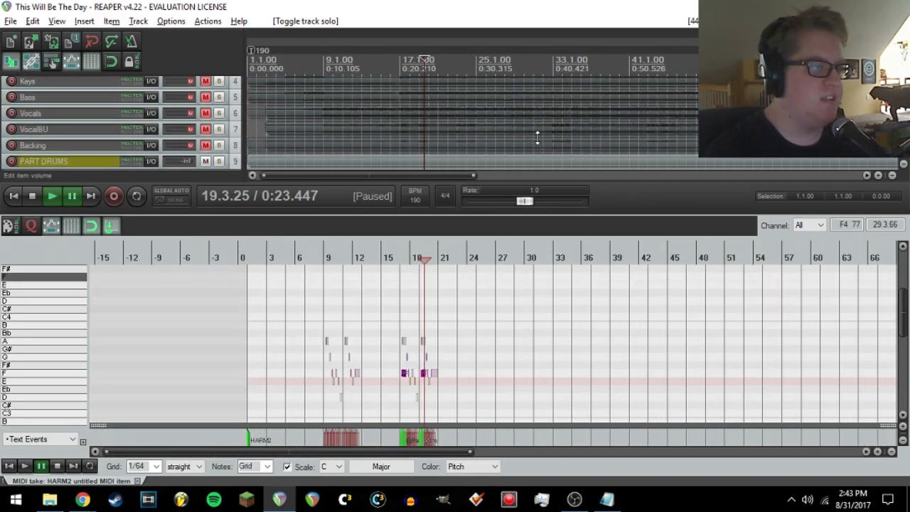
{"action": "scroll", "coordinate": [536, 137], "scroll_direction": "down", "scroll_amount": 3}
{"action": "left_click", "coordinate": [405, 259]}
{"action": "left_click", "coordinate": [448, 260]}
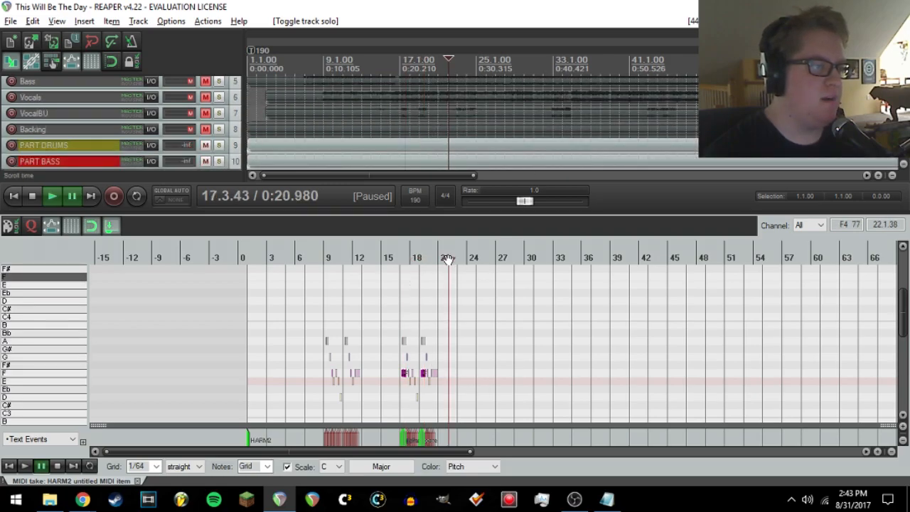
{"action": "key", "text": "ctrl+alt+Up"}
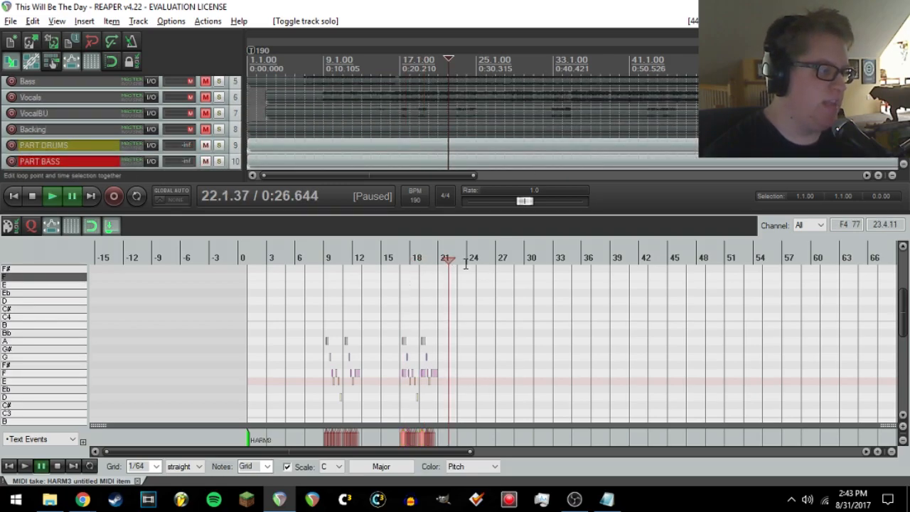
{"action": "key", "text": "ctrl+a"}
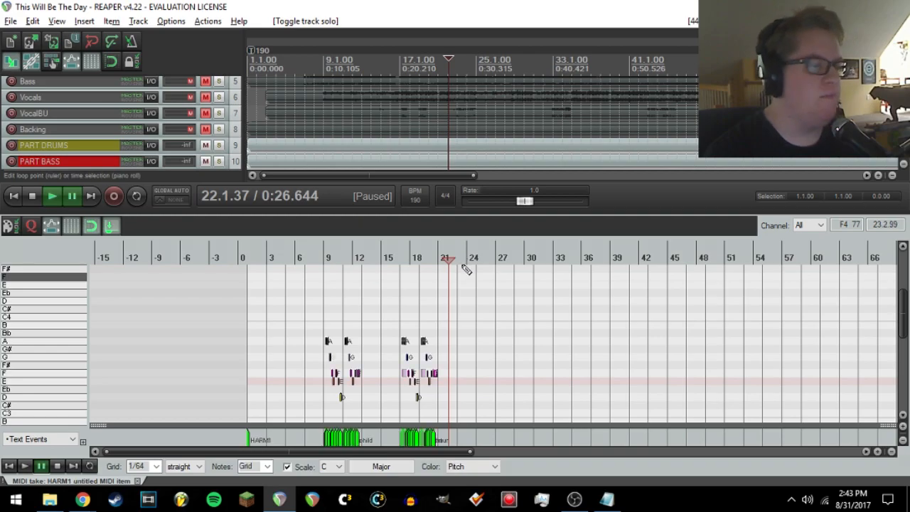
- Play the song from measures 23 and 31 to find where the next harmony phrase begins
{"action": "left_click", "coordinate": [460, 257]}
{"action": "key", "text": "space"}
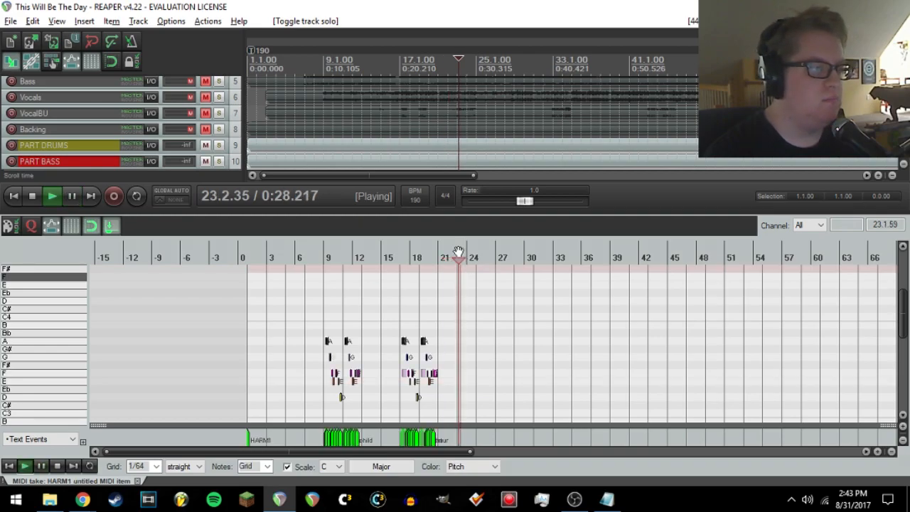
{"action": "scroll", "coordinate": [507, 274], "scroll_direction": "up", "scroll_amount": 7}
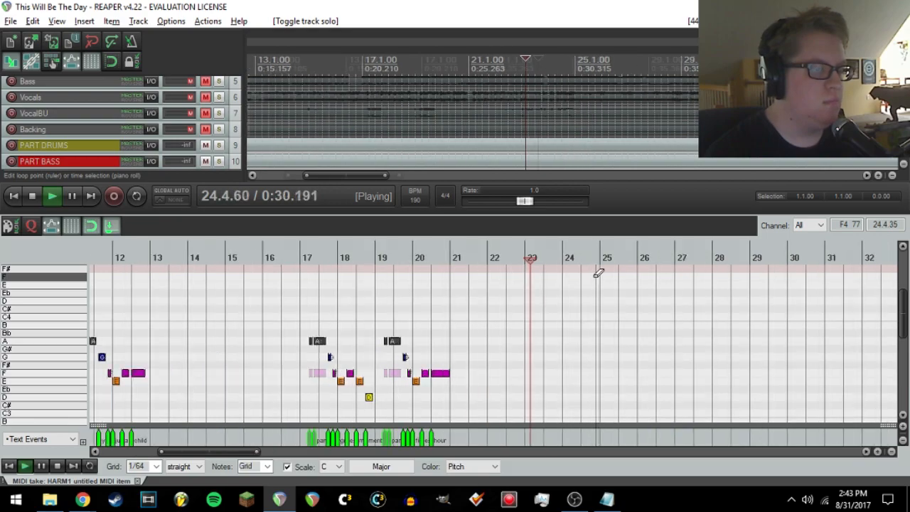
{"action": "scroll", "coordinate": [599, 273], "scroll_direction": "down", "scroll_amount": 4}
{"action": "left_click", "coordinate": [701, 258]}
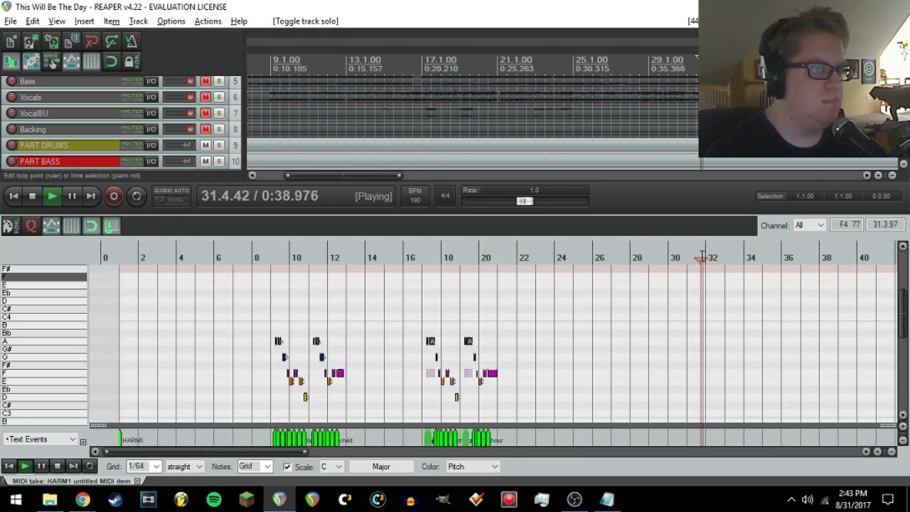
{"action": "scroll", "coordinate": [731, 258], "scroll_direction": "up", "scroll_amount": 3}
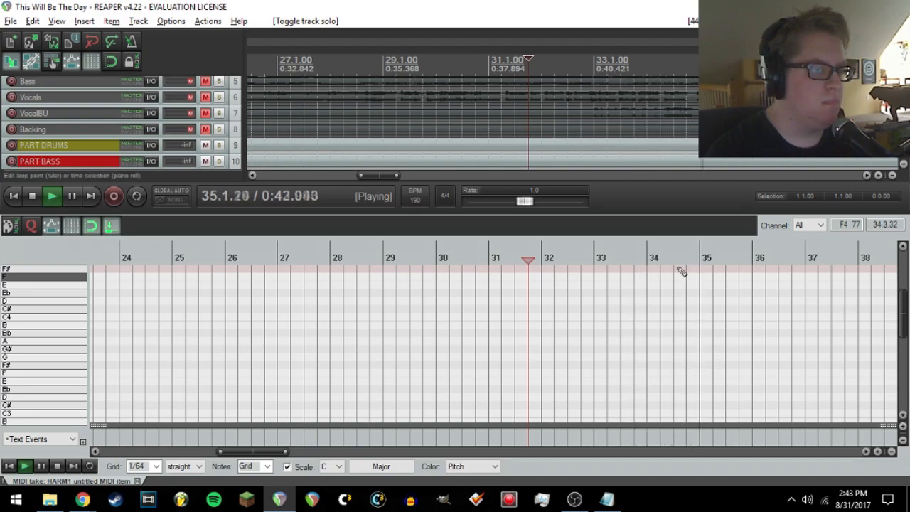
{"action": "key", "text": "ctrl+space"}
- Audition the start of the phrase and set the edit cursor at the beginning of measure 33
{"action": "left_click", "coordinate": [595, 258]}
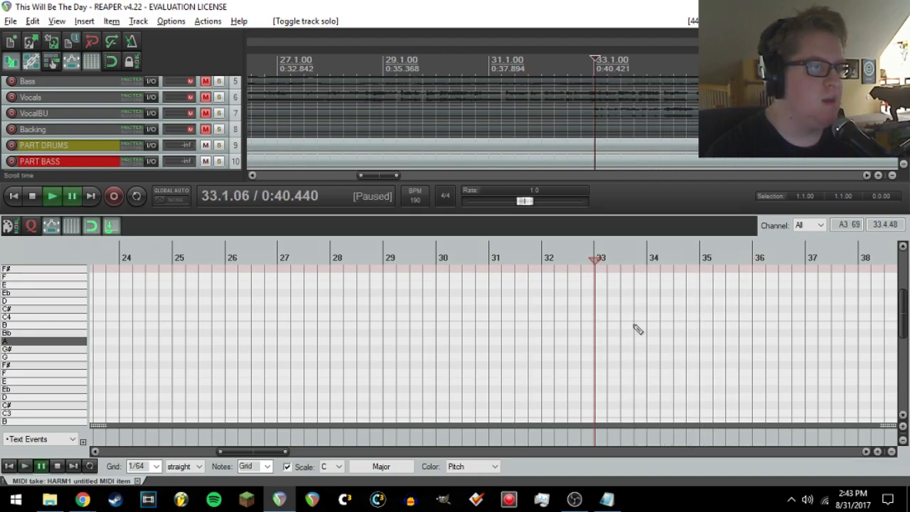
{"action": "left_click", "coordinate": [594, 256]}
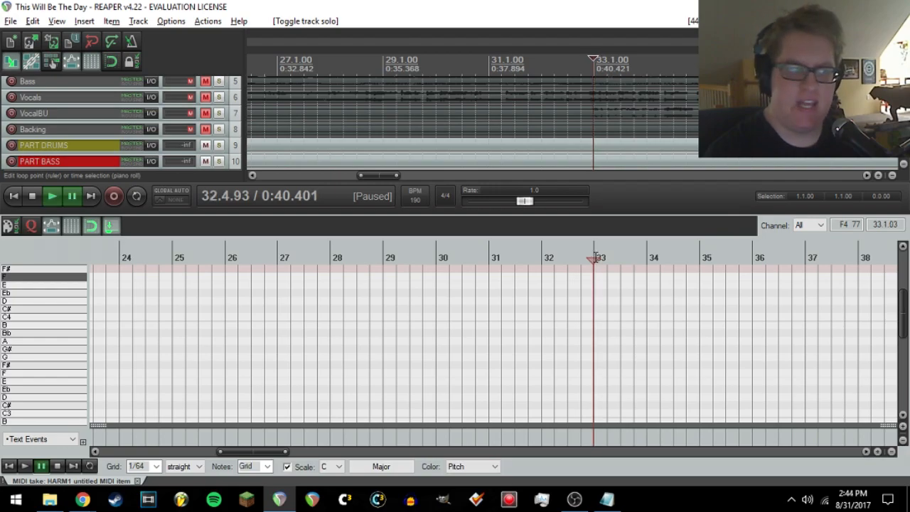
{"action": "key", "text": "space"}
{"action": "key", "text": "space"}
{"action": "left_click", "coordinate": [595, 256]}
{"action": "scroll", "coordinate": [569, 250], "scroll_direction": "up", "scroll_amount": 4}
{"action": "left_click", "coordinate": [569, 250]}
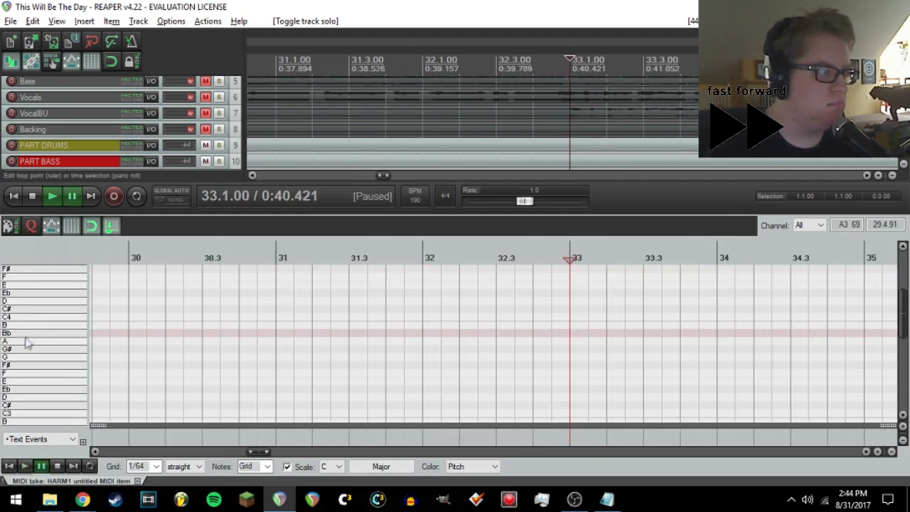
- Set the scale to F Major and add HARM1 notes A, Bb and A from the start of measure 33
{"action": "left_click", "coordinate": [332, 466]}
{"action": "left_click", "coordinate": [331, 456]}
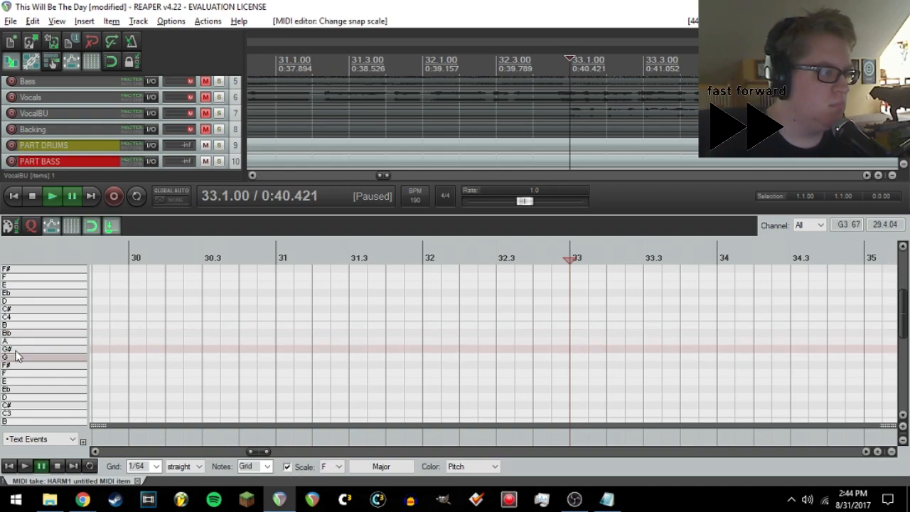
{"action": "key", "text": "space"}
{"action": "left_click", "coordinate": [571, 341]}
{"action": "left_click", "coordinate": [590, 333]}
{"action": "left_click", "coordinate": [608, 341]}
{"action": "scroll", "coordinate": [640, 359], "scroll_direction": "up", "scroll_amount": 2}
{"action": "key", "text": "space"}
- Continue the phrase in measure 33 with G, A and G notes, checking the timing by playback
{"action": "left_click", "coordinate": [648, 357]}
{"action": "key", "text": "space"}
{"action": "key", "text": "space"}
{"action": "left_click", "coordinate": [685, 341]}
{"action": "left_click", "coordinate": [725, 261]}
{"action": "left_click", "coordinate": [720, 357]}
- Lengthen the notes placed in measure 33 together, adjust individual lengths and check them by playback
{"action": "key", "text": "ctrl+a"}
{"action": "left_click_drag", "start_coordinate": [539, 341], "coordinate": [556, 347]}
{"action": "key", "text": "space"}
{"action": "key", "text": "space"}
{"action": "left_click_drag", "start_coordinate": [123, 349], "coordinate": [123, 349]}
{"action": "key", "text": "space"}
{"action": "key", "text": "space"}
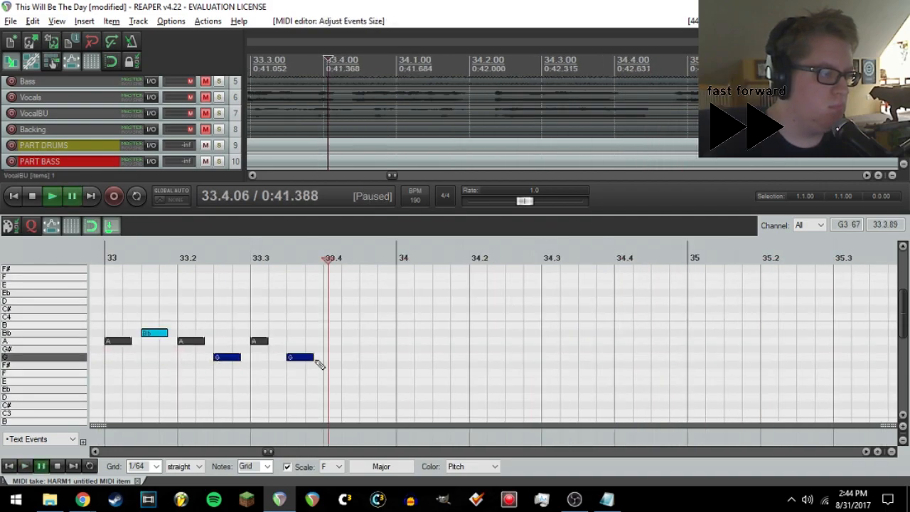
- Add a G note at 33.4, an A note half a beat after it and a C4 note at measure 34
{"action": "key", "text": "space"}
{"action": "left_click", "coordinate": [325, 357]}
{"action": "left_click", "coordinate": [361, 341]}
{"action": "key", "text": "space"}
{"action": "key", "text": "space"}
{"action": "left_click", "coordinate": [398, 317]}
{"action": "key", "text": "space"}
{"action": "left_click", "coordinate": [318, 259]}
{"action": "key", "text": "space"}
{"action": "key", "text": "space"}
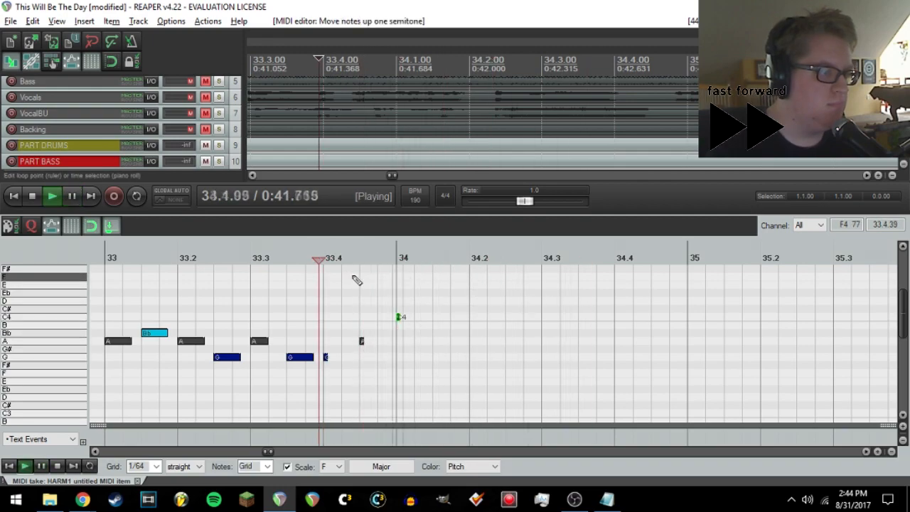
- Lengthen the last G, A and C4 notes and shift the C4 to 34.1.50, checking by playback
{"action": "left_click_drag", "start_coordinate": [418, 300], "coordinate": [414, 342]}
{"action": "left_click", "coordinate": [318, 373]}
{"action": "key", "text": "space"}
{"action": "key", "text": "space"}
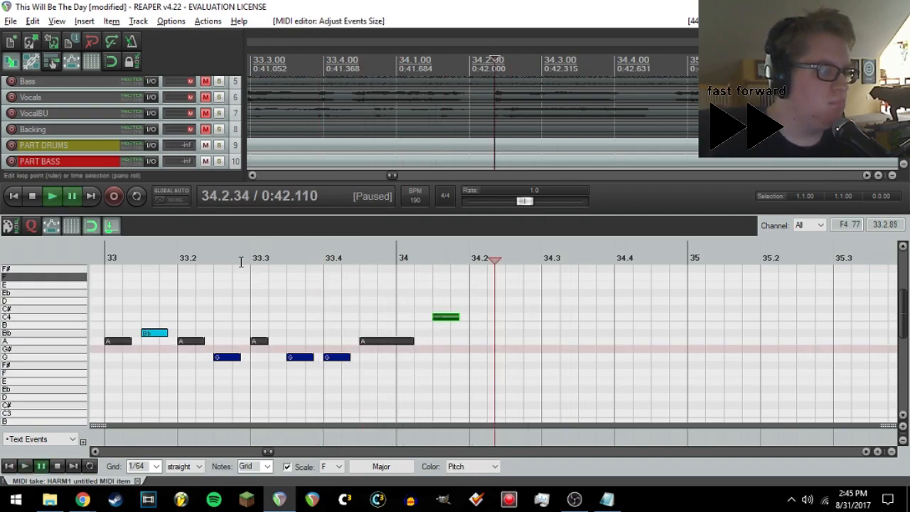
{"action": "key", "text": "space"}
{"action": "key", "text": "space"}
- Audition pitches above C4, add an E note at 34.2.50 and stretch it to about one and a half beats
{"action": "scroll", "coordinate": [35, 313], "scroll_direction": "up", "scroll_amount": 1}
{"action": "left_click", "coordinate": [37, 293]}
{"action": "left_click", "coordinate": [36, 310]}
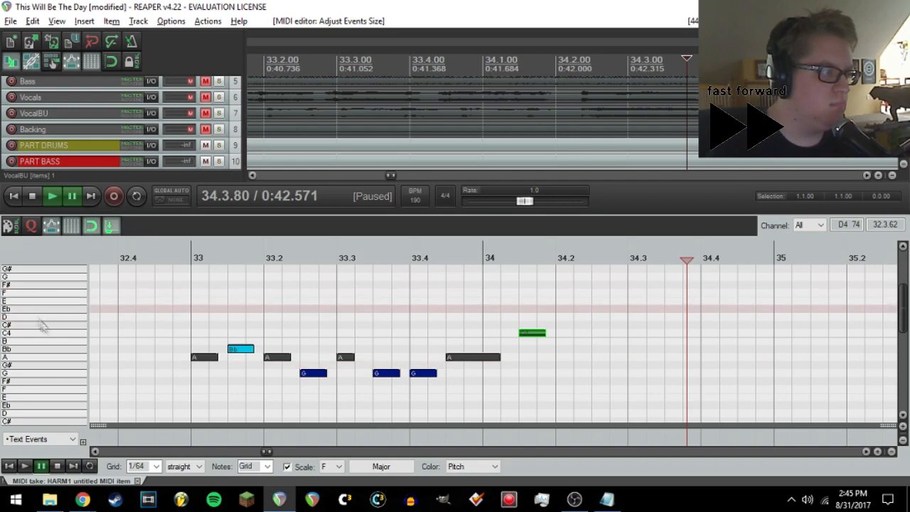
{"action": "left_click", "coordinate": [50, 302]}
{"action": "left_click", "coordinate": [615, 313]}
{"action": "double_click", "coordinate": [594, 301]}
{"action": "key", "text": "space"}
{"action": "key", "text": "space"}
{"action": "left_click_drag", "start_coordinate": [595, 301], "coordinate": [702, 301]}
{"action": "key", "text": "space"}
{"action": "key", "text": "space"}
- Play back the HARM1 phrase from measure 33 to check the notes against the song
{"action": "scroll", "coordinate": [649, 362], "scroll_direction": "down", "scroll_amount": 2}
{"action": "left_click", "coordinate": [297, 254]}
{"action": "key", "text": "space"}
{"action": "left_click", "coordinate": [304, 257]}
{"action": "key", "text": "space"}
{"action": "scroll", "coordinate": [318, 315], "scroll_direction": "down", "scroll_amount": 1}
{"action": "left_click", "coordinate": [311, 258]}
{"action": "key", "text": "space"}
{"action": "key", "text": "space"}
{"action": "scroll", "coordinate": [313, 292], "scroll_direction": "up", "scroll_amount": 1}
- Return the edit cursor to the start of measure 33 and save the project
{"action": "left_click", "coordinate": [310, 257]}
{"action": "left_click", "coordinate": [11, 21]}
{"action": "left_click", "coordinate": [32, 67]}
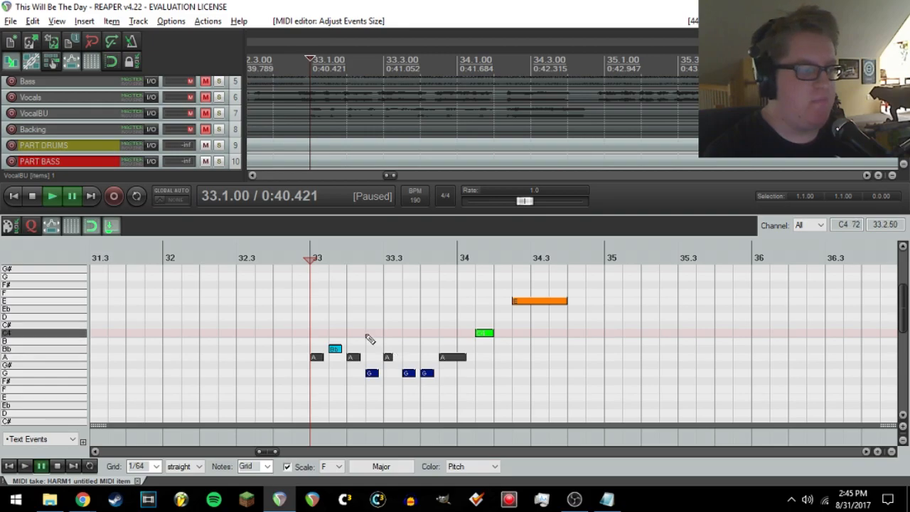
- Switch to Chrome, copy the lyric "This will be the day we've waited for" into the Lyric Hyphenator and hyphenate it
{"action": "mouse_move", "coordinate": [82, 500]}
{"action": "left_click", "coordinate": [210, 453]}
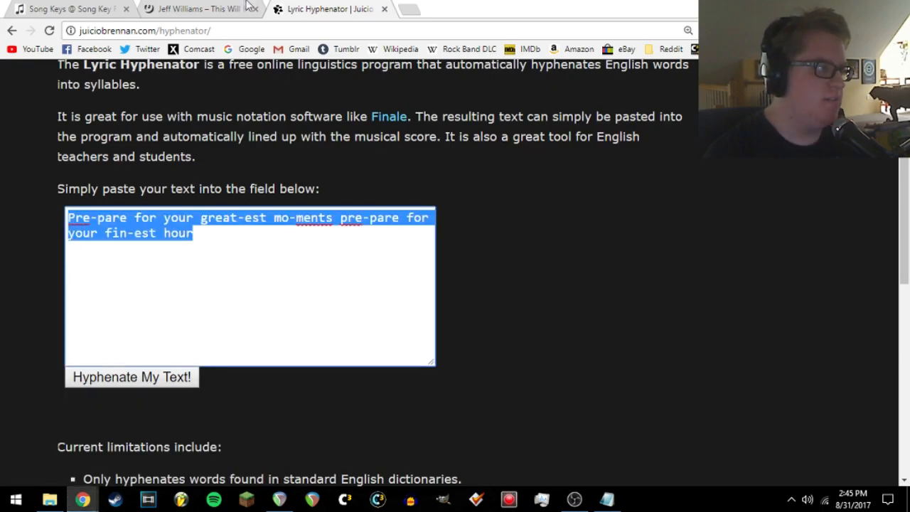
{"action": "key", "text": "ctrl+shift+Tab"}
{"action": "scroll", "coordinate": [284, 399], "scroll_direction": "down", "scroll_amount": 2}
{"action": "left_click_drag", "start_coordinate": [341, 347], "coordinate": [140, 353]}
{"action": "key", "text": "ctrl+c"}
{"action": "key", "text": "ctrl+Tab"}
{"action": "key", "text": "ctrl+v"}
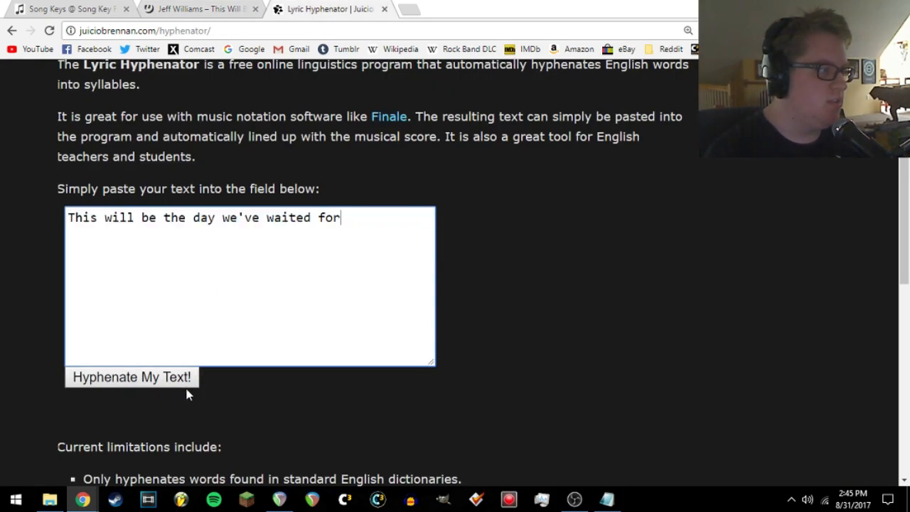
{"action": "left_click", "coordinate": [189, 378]}
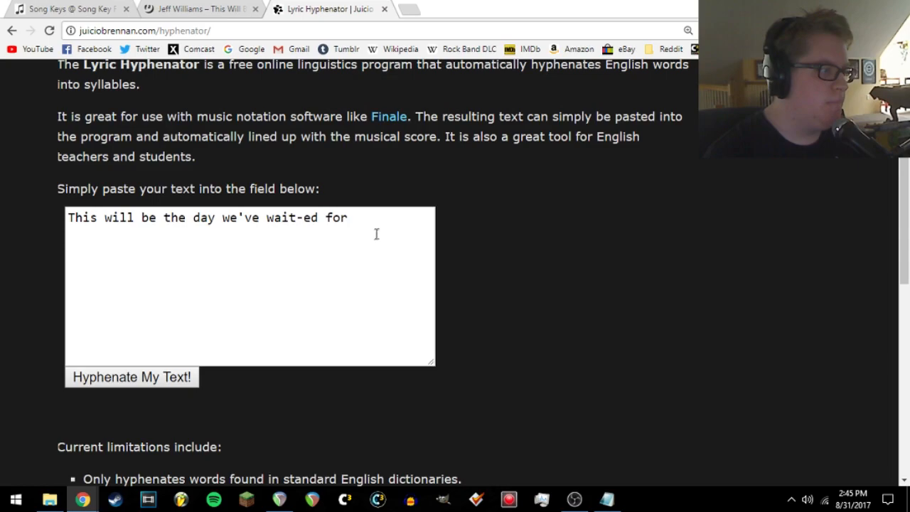
- Switch to Lyrics.txt in Notepad and replace the old lyric after the @ with the newly hyphenated line
{"action": "left_click", "coordinate": [607, 500]}
{"action": "left_click_drag", "start_coordinate": [394, 114], "coordinate": [116, 83]}
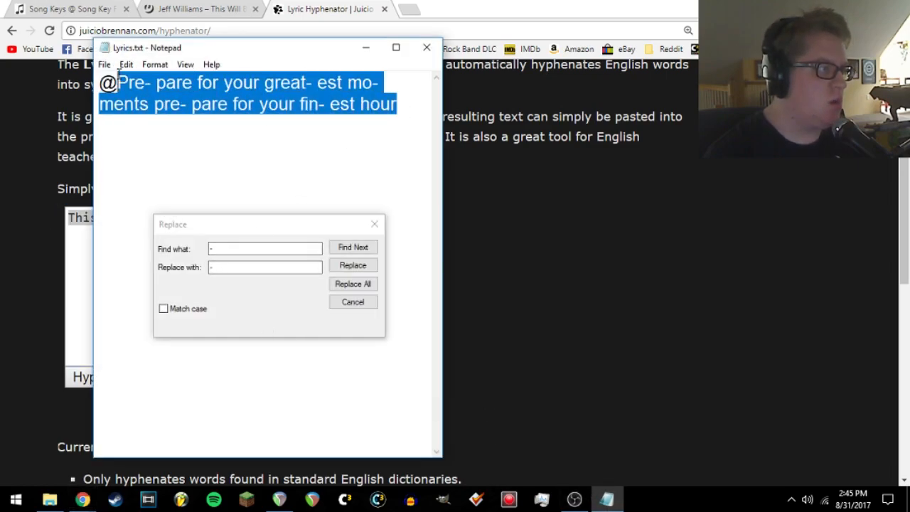
{"action": "key", "text": "ctrl+v"}
- Switch to REAPER, play the phrase from measure 33 and examine the notes around 33.3 where "day" is sung
{"action": "left_click", "coordinate": [290, 500]}
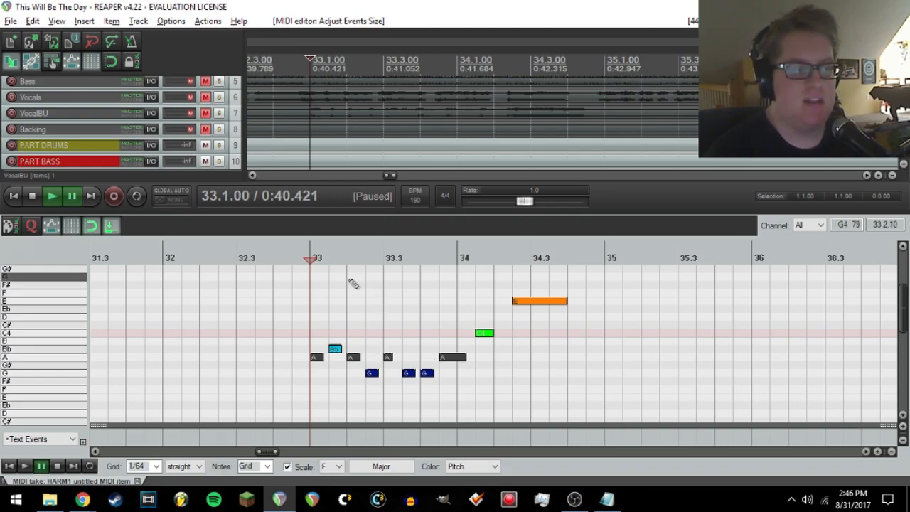
{"action": "left_click", "coordinate": [307, 257]}
{"action": "key", "text": "space"}
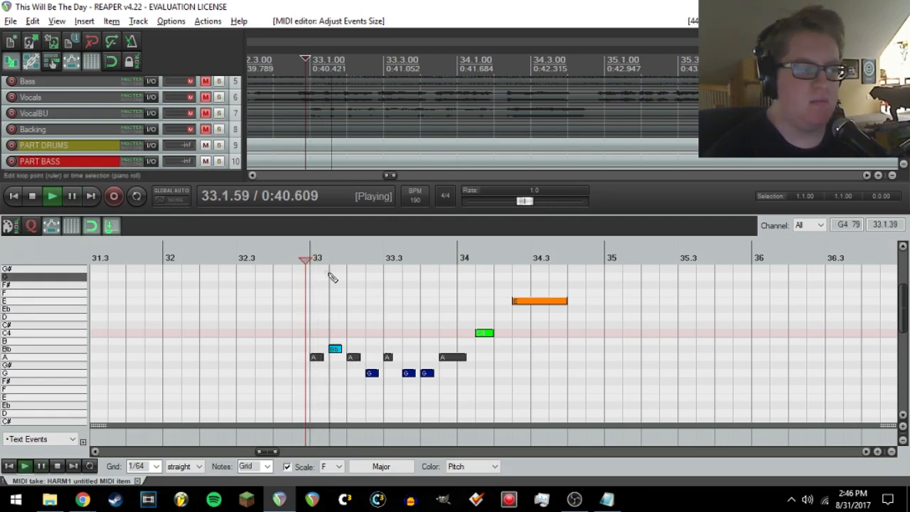
{"action": "key", "text": "space"}
{"action": "left_click", "coordinate": [379, 258]}
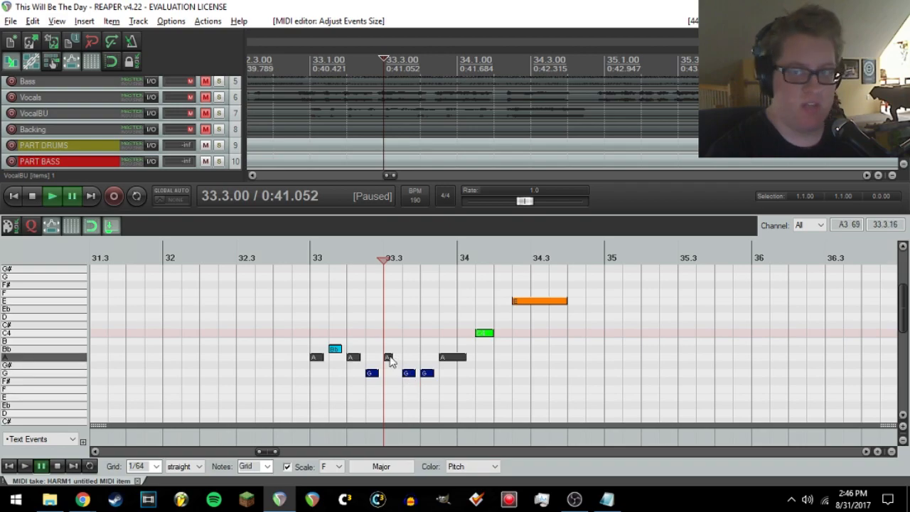
{"action": "scroll", "coordinate": [398, 361], "scroll_direction": "up", "scroll_amount": 4}
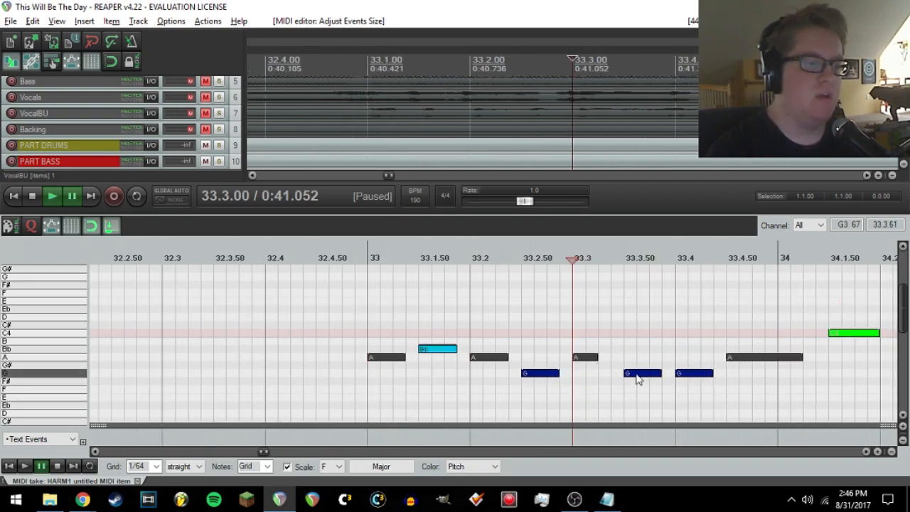
- In Lyrics.txt, insert a separate + after "day", replace every hyphen with a hyphen and space, and save the file
{"action": "left_click", "coordinate": [606, 499]}
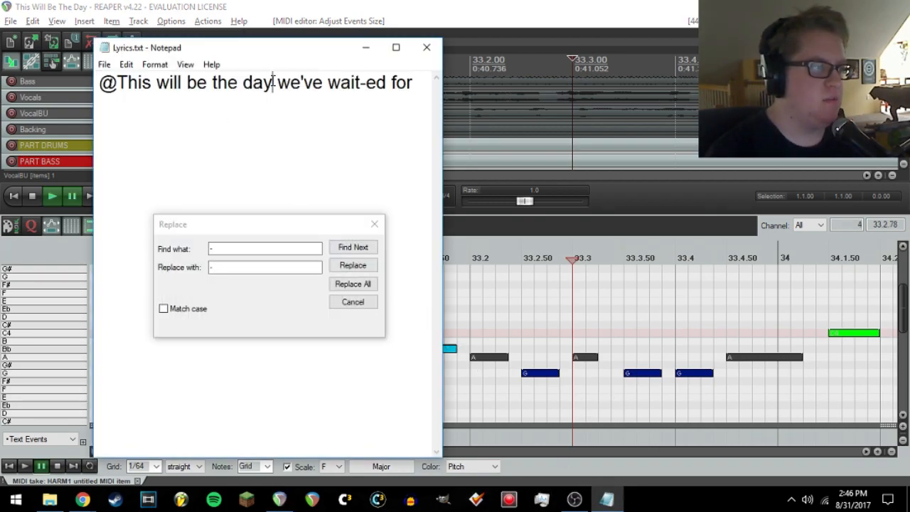
{"action": "left_click", "coordinate": [273, 82]}
{"action": "type", "text": "+"}
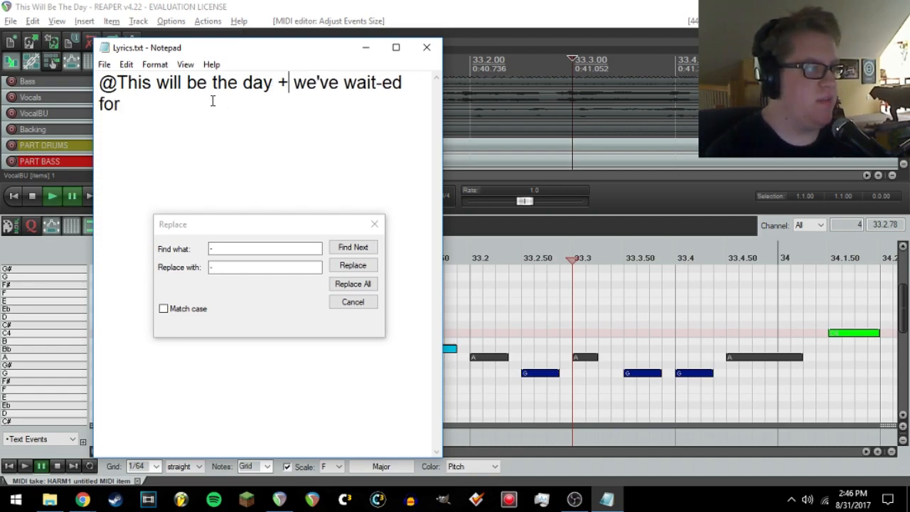
{"action": "left_click", "coordinate": [352, 283]}
{"action": "left_click", "coordinate": [104, 64]}
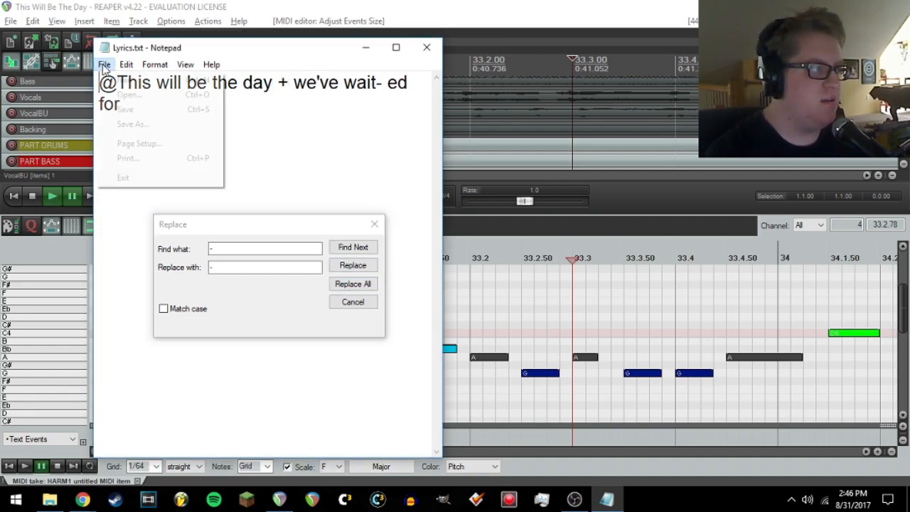
- Select all HARM1 notes in measures 33 and 34 in REAPER and import the lyrics from Lyrics.txt onto them
{"action": "left_click", "coordinate": [498, 304]}
{"action": "scroll", "coordinate": [501, 306], "scroll_direction": "down", "scroll_amount": 3}
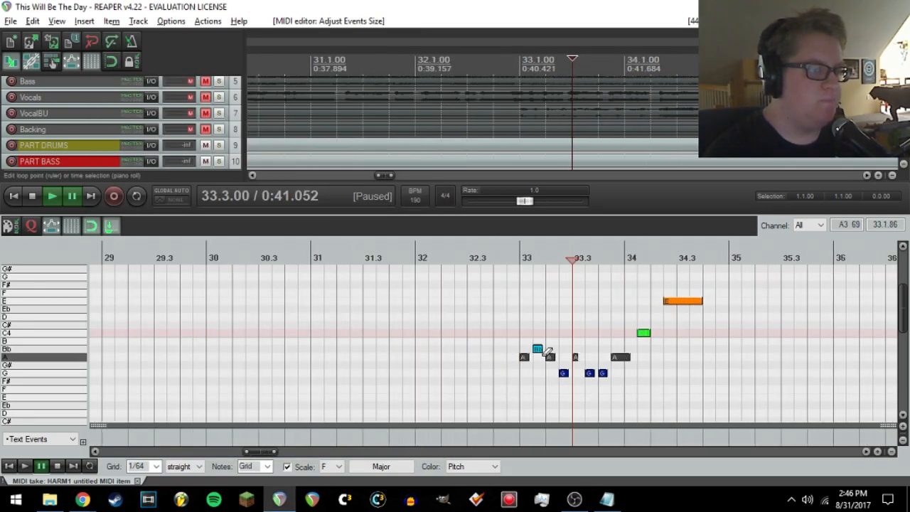
{"action": "left_click_drag", "start_coordinate": [498, 285], "coordinate": [702, 389]}
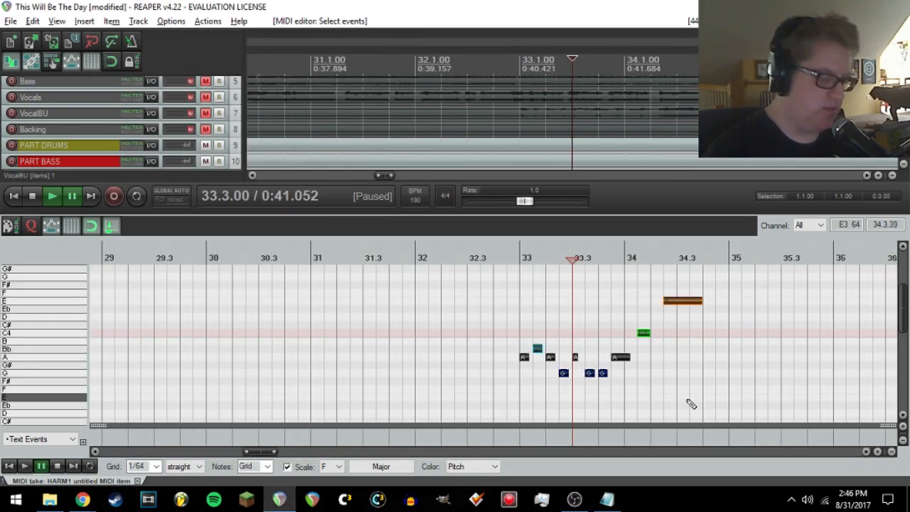
{"action": "key", "text": "ctrl+f"}
{"action": "double_click", "coordinate": [246, 119]}
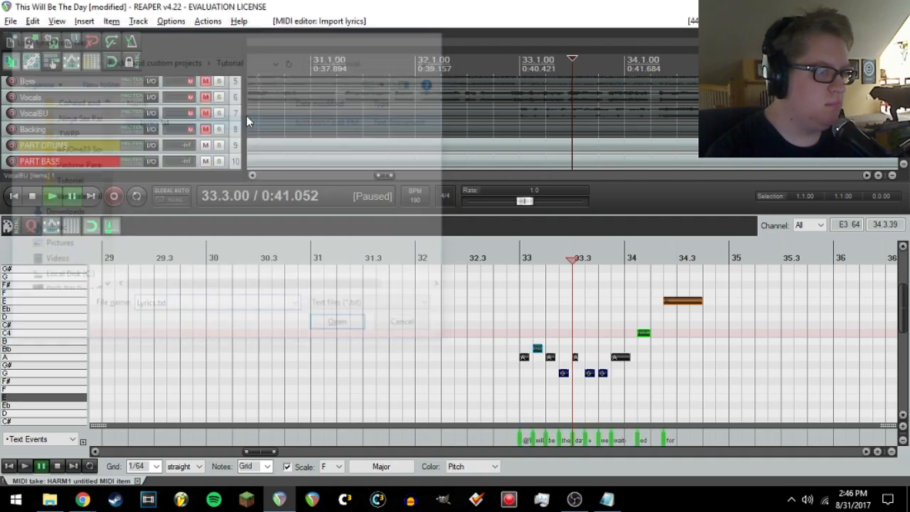
- Check the alignment of the imported lyrics with the HARM1 notes and play the phrase back from just before measure 33
{"action": "scroll", "coordinate": [600, 392], "scroll_direction": "up", "scroll_amount": 3}
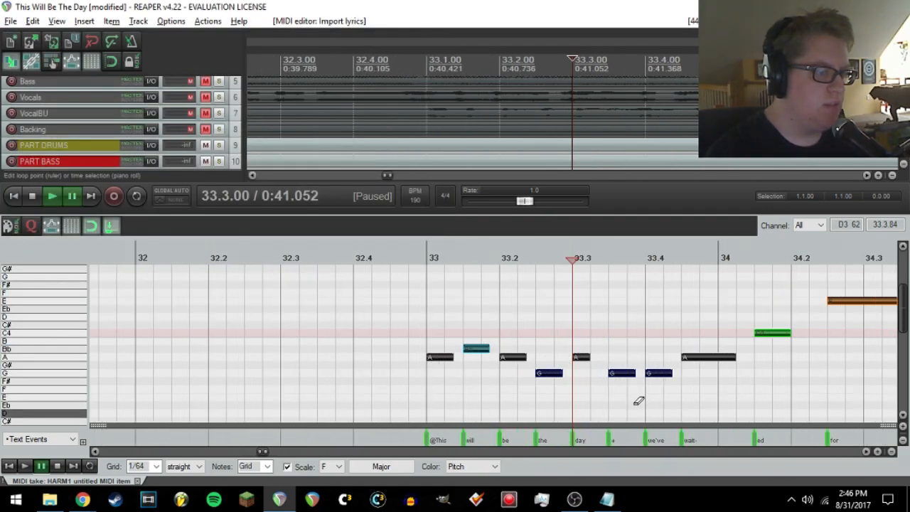
{"action": "left_click", "coordinate": [587, 346]}
{"action": "scroll", "coordinate": [602, 358], "scroll_direction": "up", "scroll_amount": 2}
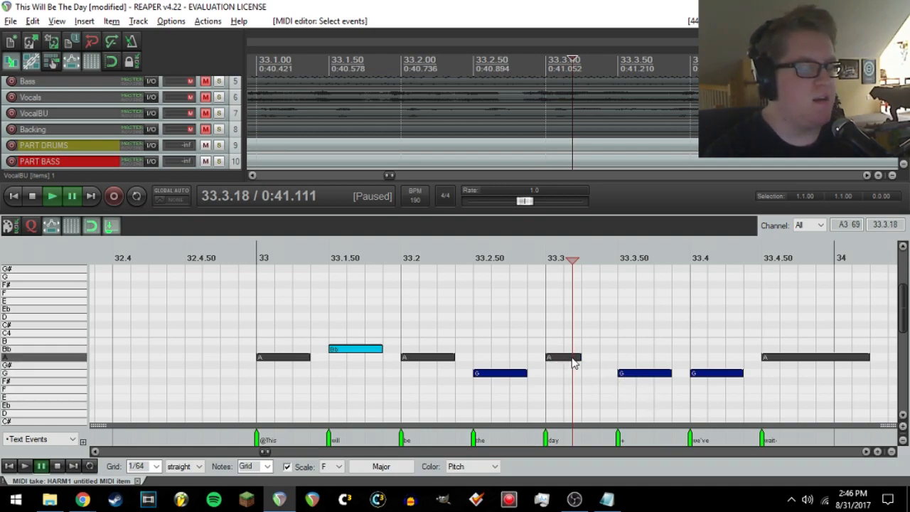
{"action": "scroll", "coordinate": [602, 363], "scroll_direction": "down", "scroll_amount": 2}
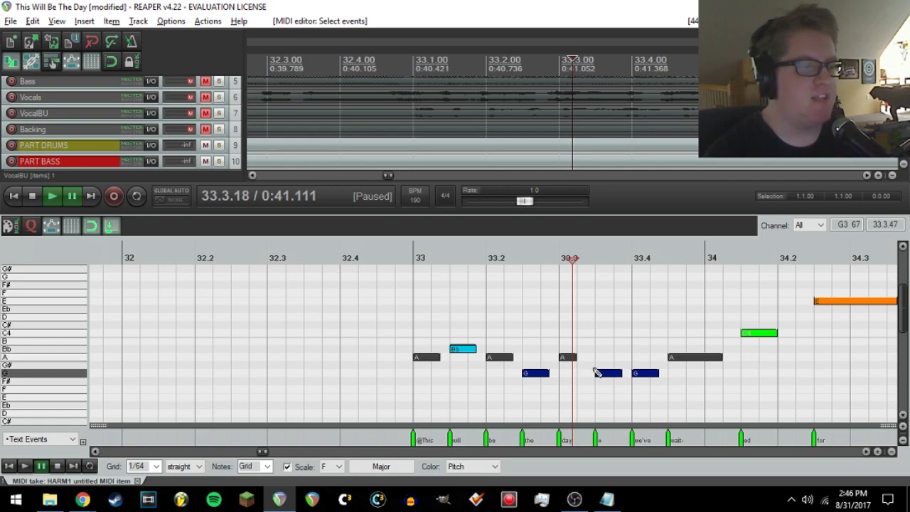
{"action": "left_click", "coordinate": [400, 255]}
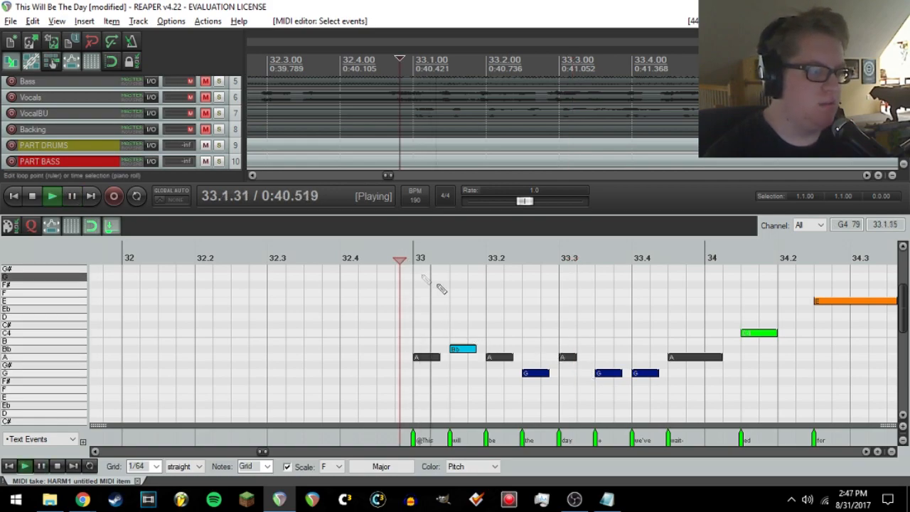
{"action": "key", "text": "space"}
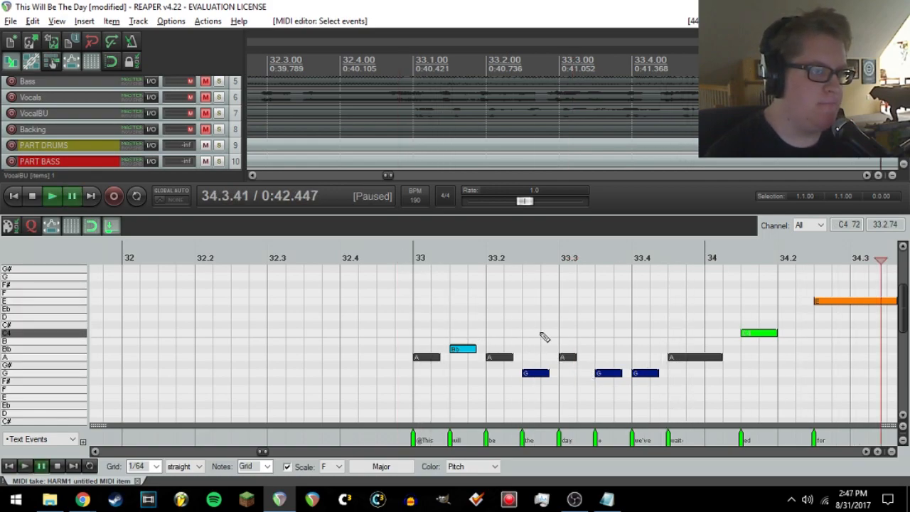
{"action": "scroll", "coordinate": [669, 370], "scroll_direction": "down", "scroll_amount": 2}
{"action": "scroll", "coordinate": [669, 371], "scroll_direction": "right", "scroll_amount": 2}
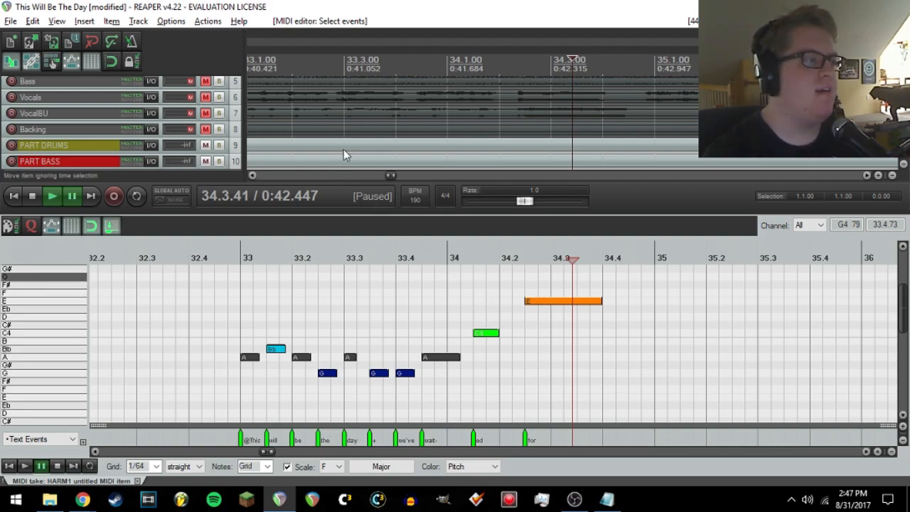
- Add the JS: LOSER/CenterCanceler effect to the Full song track
{"action": "scroll", "coordinate": [307, 149], "scroll_direction": "up", "scroll_amount": 5}
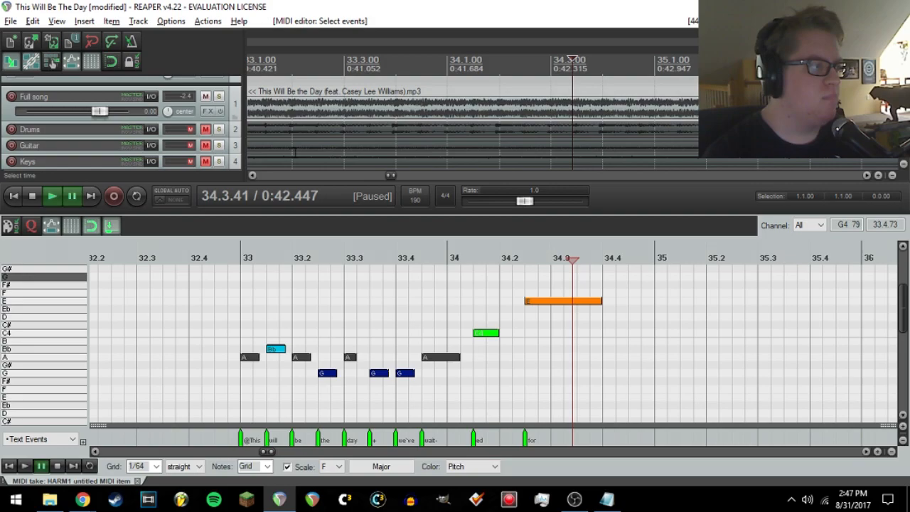
{"action": "left_click_drag", "start_coordinate": [392, 176], "coordinate": [388, 177]}
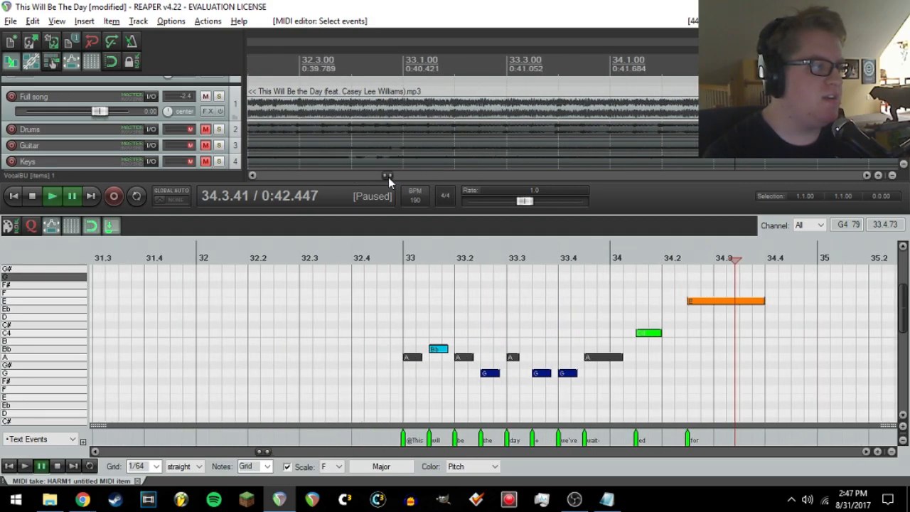
{"action": "left_click", "coordinate": [207, 111]}
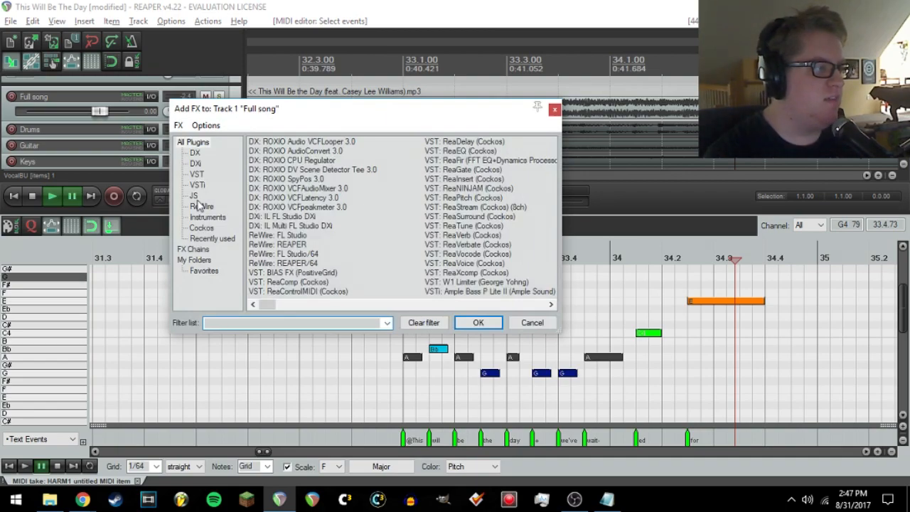
{"action": "left_click", "coordinate": [193, 196]}
{"action": "left_click", "coordinate": [550, 304]}
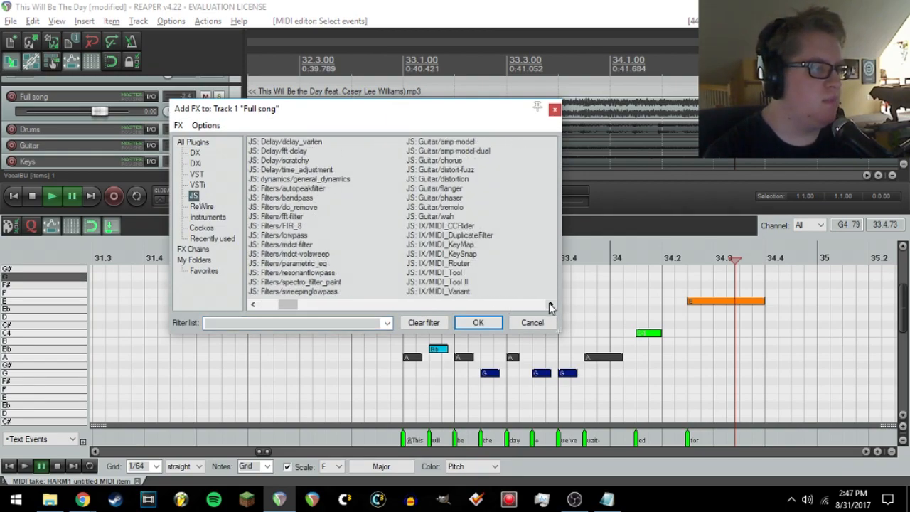
{"action": "left_click", "coordinate": [550, 304]}
{"action": "left_click", "coordinate": [550, 304]}
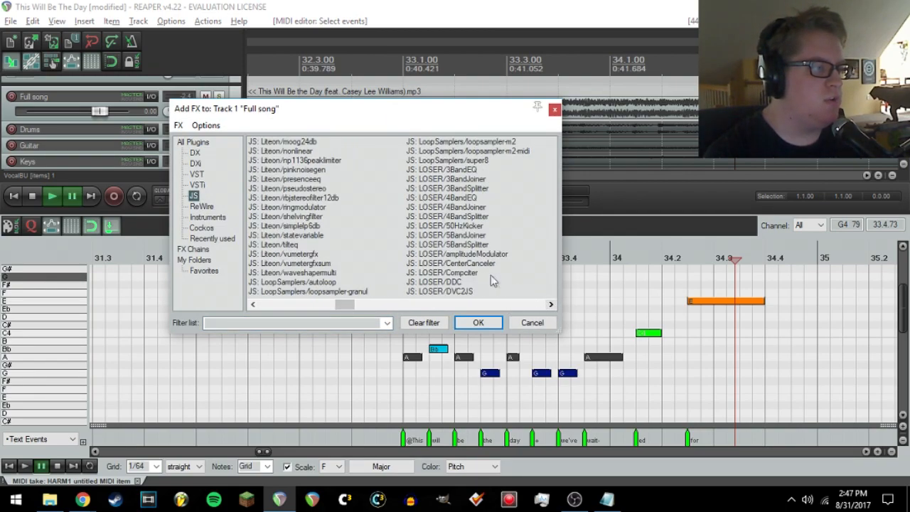
{"action": "left_click", "coordinate": [472, 264]}
{"action": "left_click", "coordinate": [478, 322]}
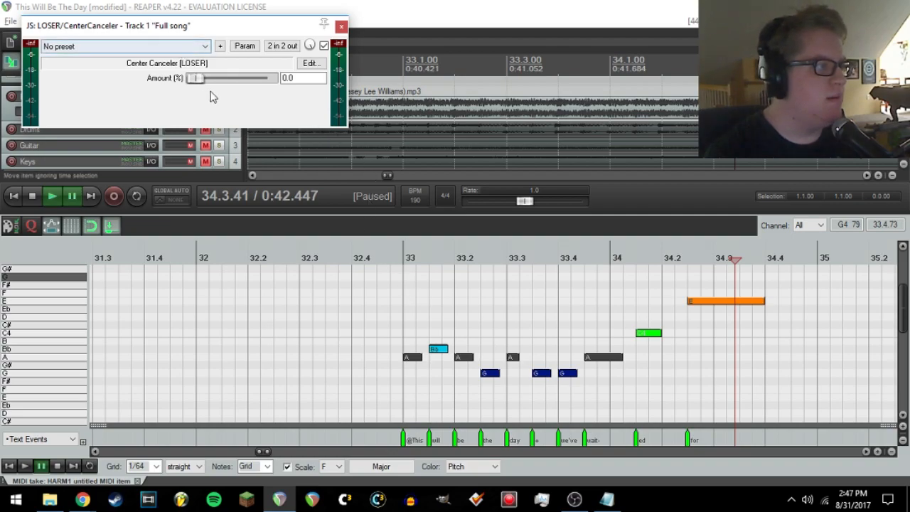
- Set the Center Canceler amount to 100% and play the song from just before measure 33 to hear the backing harmonies
{"action": "mouse_move", "coordinate": [195, 77]}
{"action": "left_mouse_down"}
{"action": "mouse_move", "coordinate": [215, 77]}
{"action": "mouse_move", "coordinate": [190, 89]}
{"action": "left_mouse_up"}
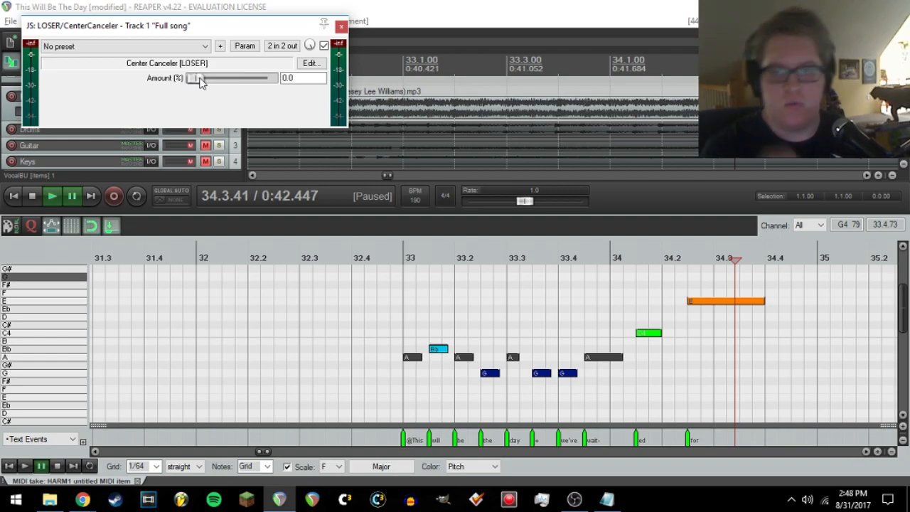
{"action": "left_click_drag", "start_coordinate": [200, 81], "coordinate": [271, 78]}
{"action": "left_click", "coordinate": [396, 259]}
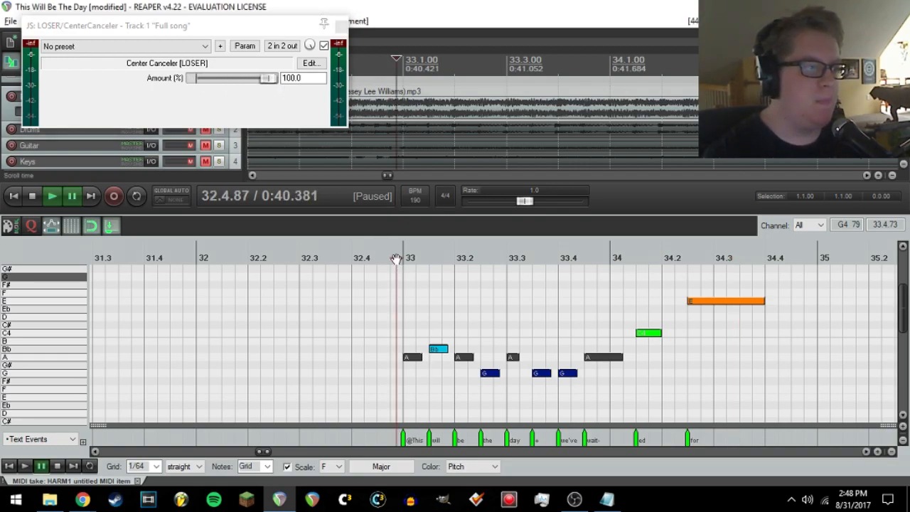
{"action": "key", "text": "space"}
{"action": "scroll", "coordinate": [326, 142], "scroll_direction": "down", "scroll_amount": 3}
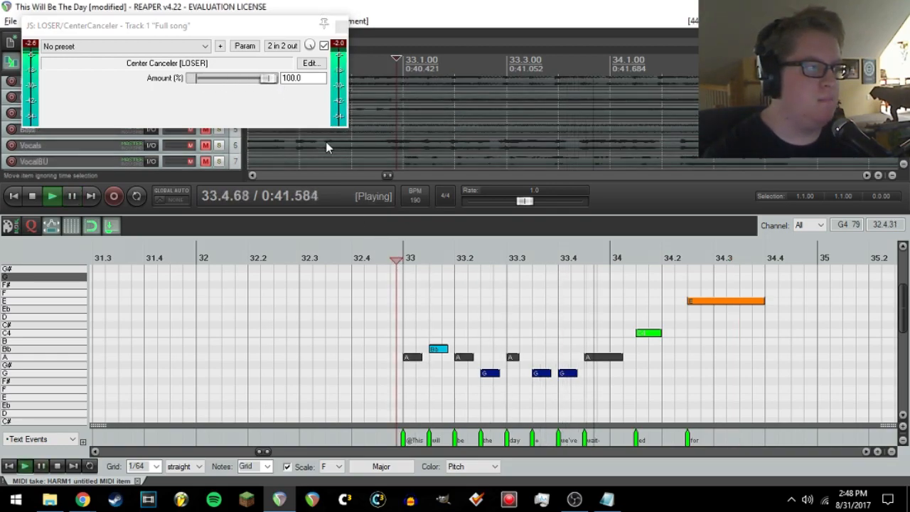
{"action": "key", "text": "ctrl+space"}
{"action": "left_click", "coordinate": [406, 254]}
{"action": "left_click", "coordinate": [402, 257]}
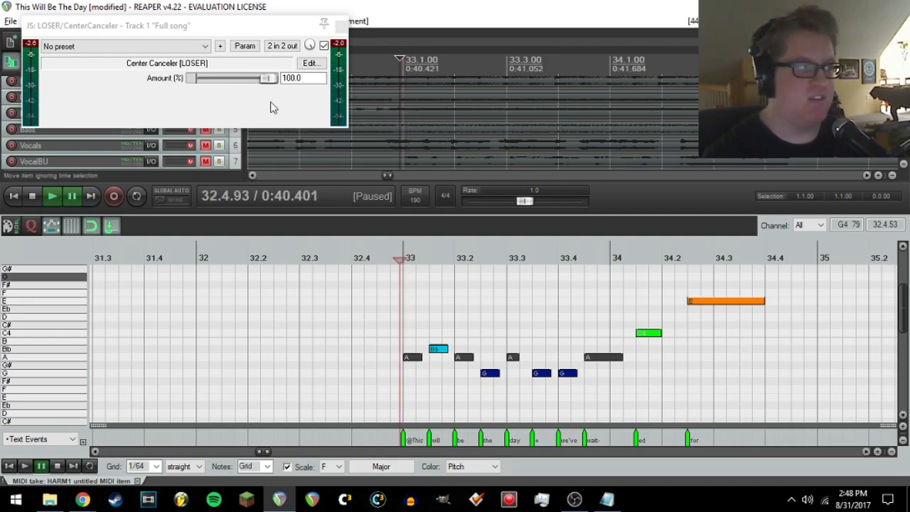
- Set the Center Canceler amount to 0%, play the passage briefly for comparison and close the effect window
{"action": "left_click_drag", "start_coordinate": [271, 79], "coordinate": [193, 80]}
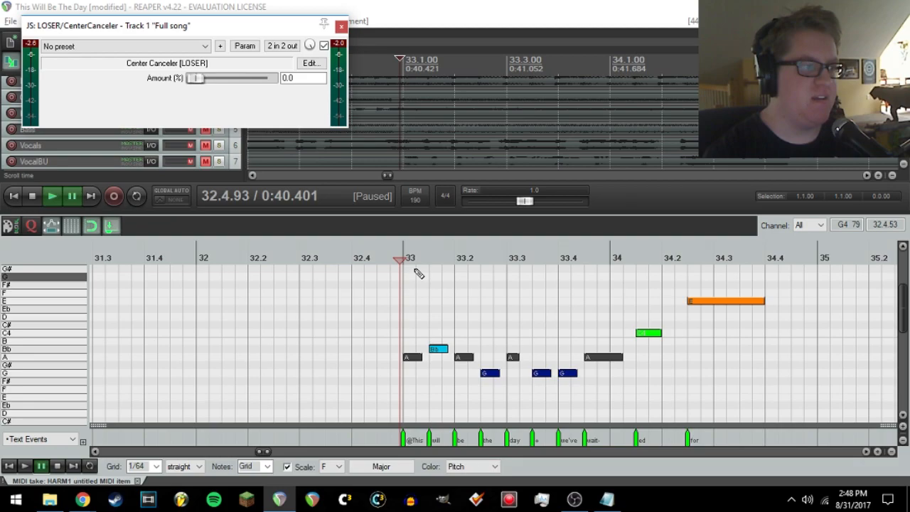
{"action": "key", "text": "space"}
{"action": "key", "text": "space"}
{"action": "left_click", "coordinate": [341, 26]}
- Bypass the effects on the Full song track and save the project
{"action": "scroll", "coordinate": [267, 163], "scroll_direction": "up", "scroll_amount": 7}
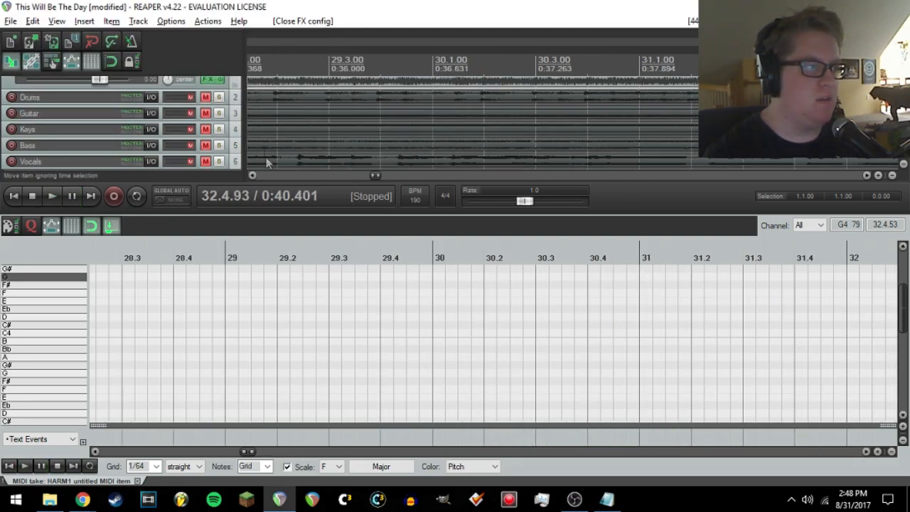
{"action": "left_click", "coordinate": [220, 146]}
{"action": "scroll", "coordinate": [445, 351], "scroll_direction": "down", "scroll_amount": 3}
{"action": "scroll", "coordinate": [557, 297], "scroll_direction": "up", "scroll_amount": 3}
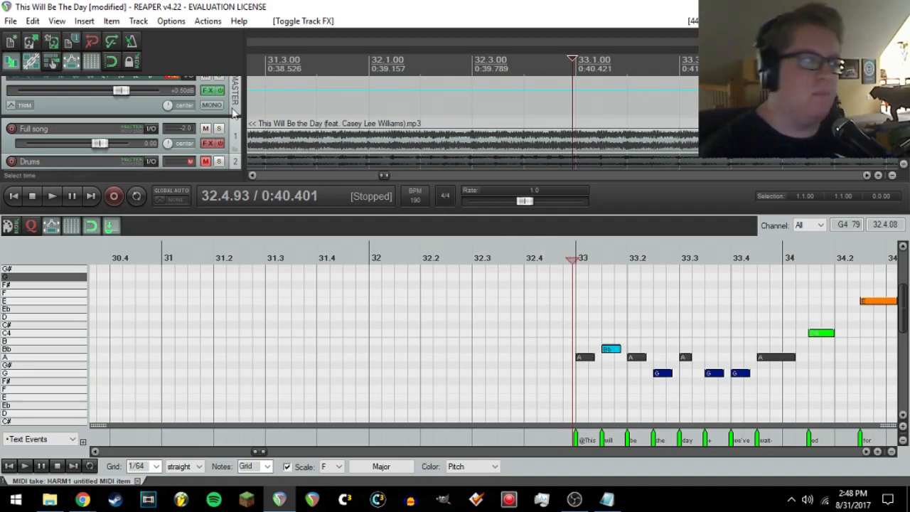
{"action": "left_click", "coordinate": [12, 22]}
{"action": "left_click", "coordinate": [46, 66]}
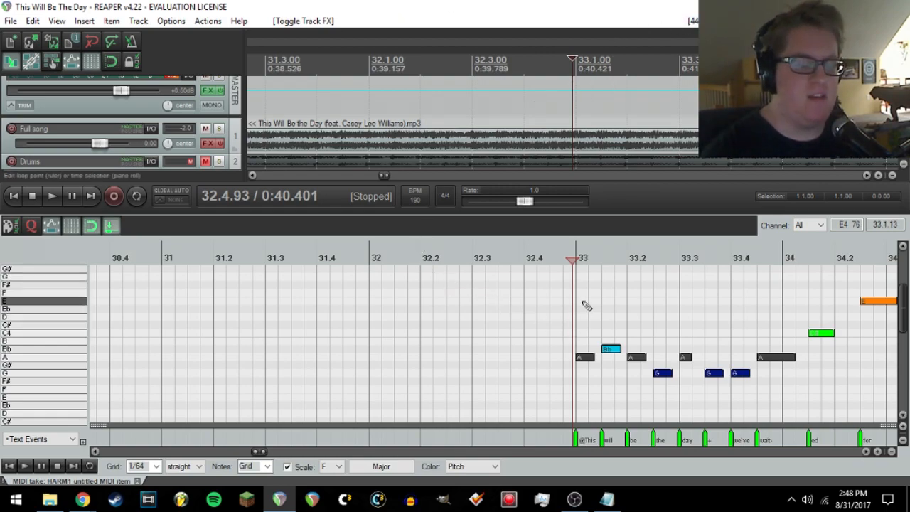
- Play the HARM1 phrase from measure 33 through its last note, "for"
{"action": "key", "text": "space"}
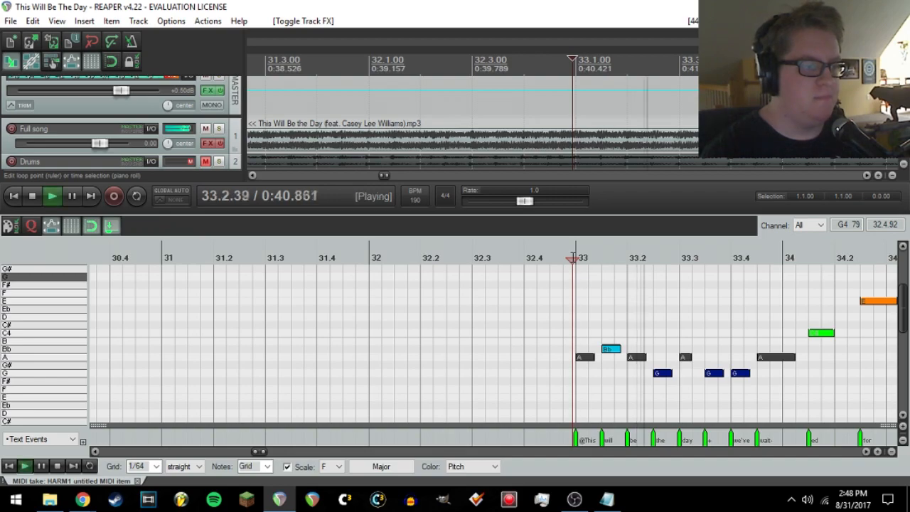
{"action": "key", "text": "Return"}
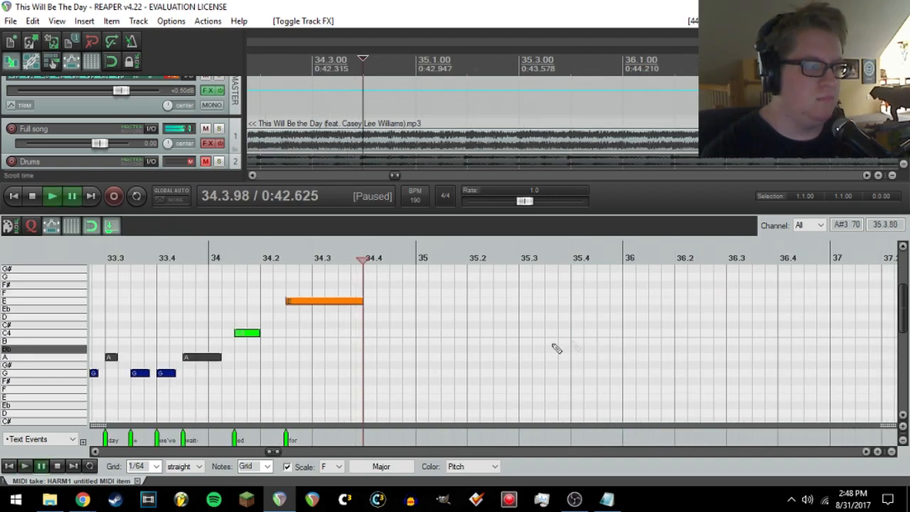
{"action": "scroll", "coordinate": [481, 342], "scroll_direction": "down", "scroll_amount": 2}
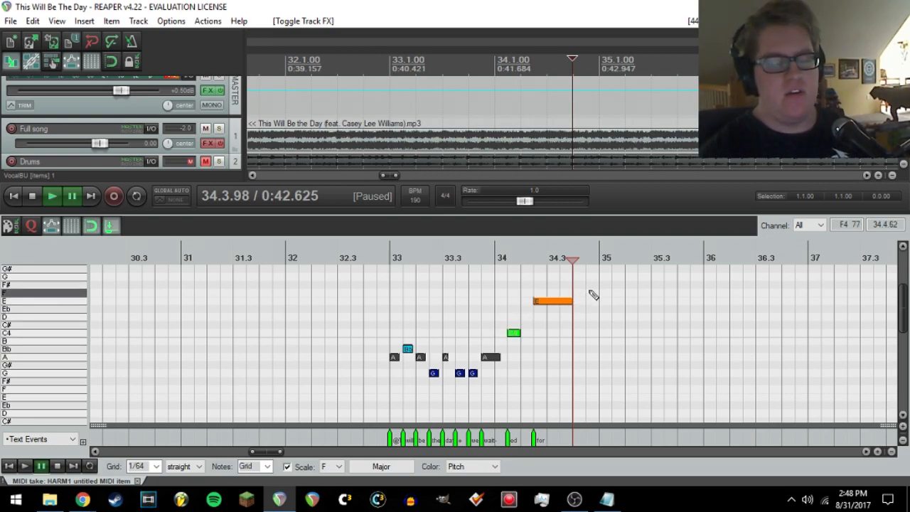
- Copy all notes and lyric events of the HARM1 phrase and paste them into HARM2 at measure 33
{"action": "left_click_drag", "start_coordinate": [590, 291], "coordinate": [377, 398]}
{"action": "scroll", "coordinate": [382, 394], "scroll_direction": "down", "scroll_amount": 1}
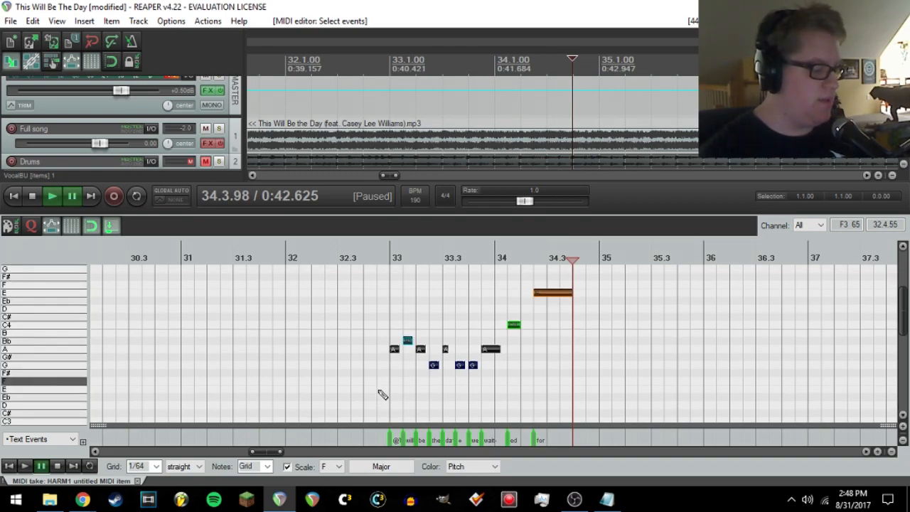
{"action": "key", "text": "ctrl+alt+Down"}
{"action": "left_click", "coordinate": [389, 260]}
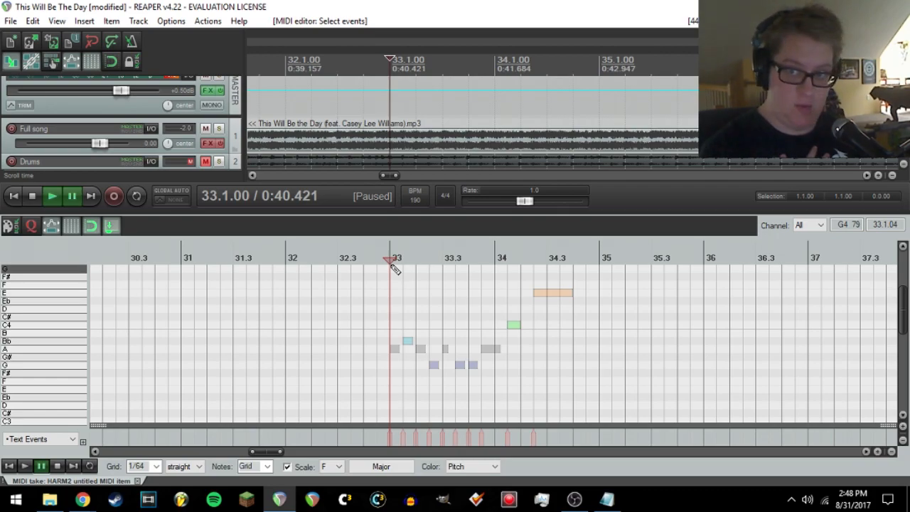
{"action": "key", "text": "ctrl+v"}
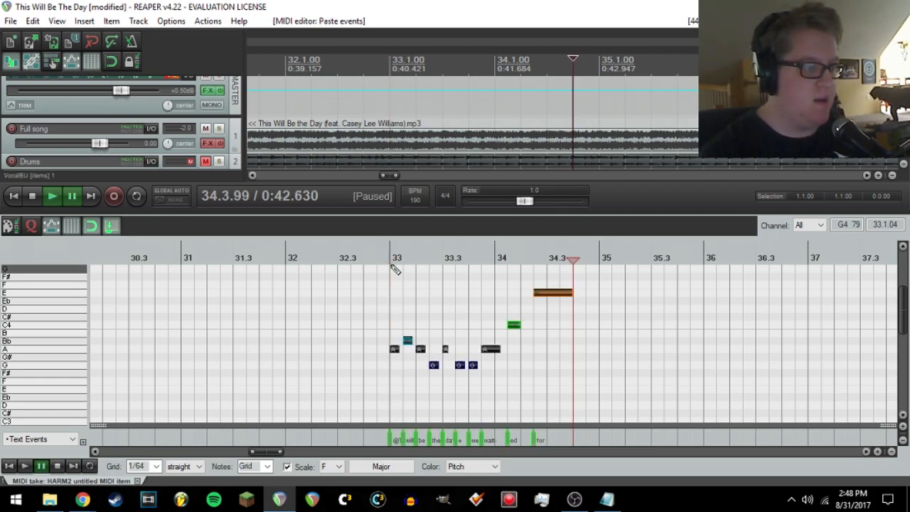
- Lower the pasted HARM2 notes within the F major scale until the phrase starts on E, and play it from measure 33
{"action": "key", "text": "Down"}
{"action": "key", "text": "Down"}
{"action": "key", "text": "Down"}
{"action": "key", "text": "Down"}
{"action": "key", "text": "Down"}
{"action": "key", "text": "Down"}
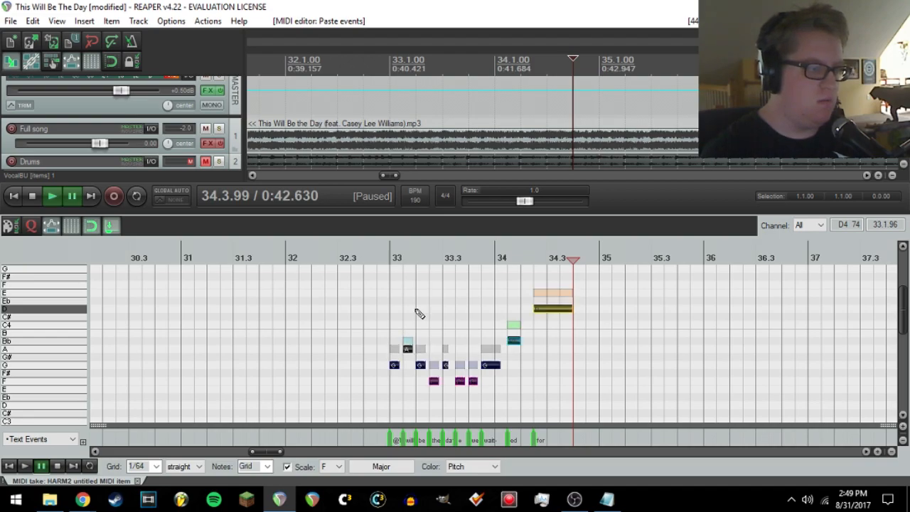
{"action": "left_click", "coordinate": [391, 260]}
{"action": "key", "text": "space"}
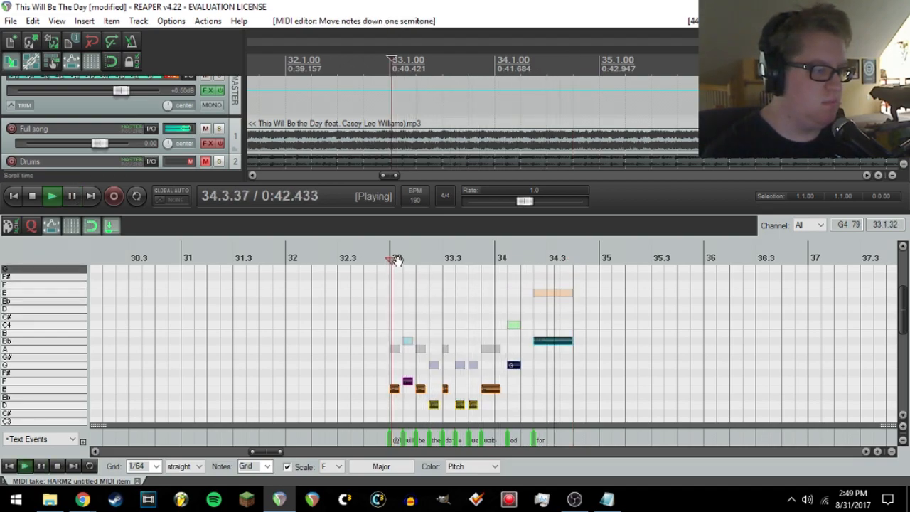
{"action": "key", "text": "space"}
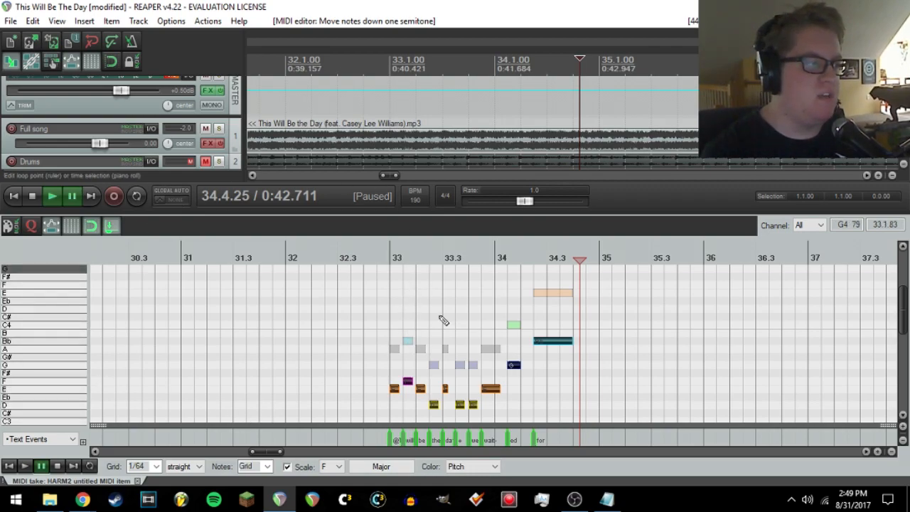
- Save the project
{"action": "scroll", "coordinate": [405, 334], "scroll_direction": "down", "scroll_amount": 1}
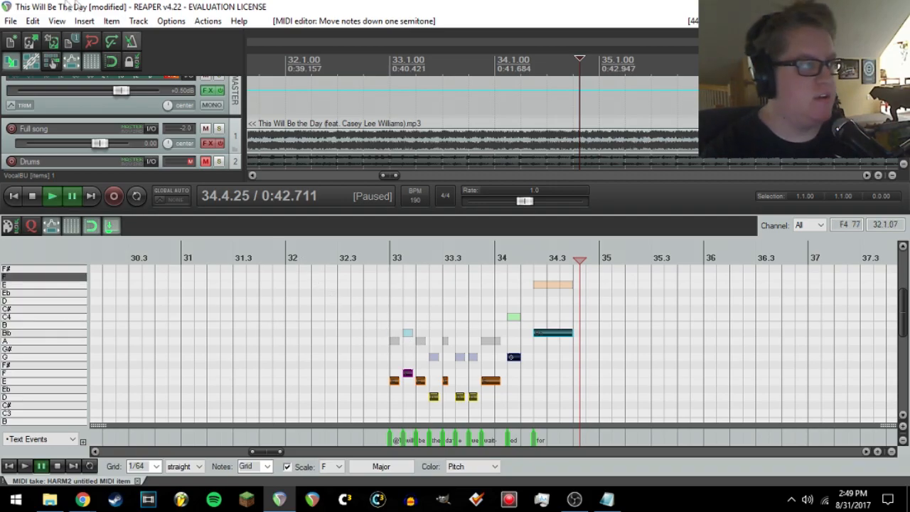
{"action": "left_click", "coordinate": [10, 21]}
{"action": "left_click", "coordinate": [32, 66]}
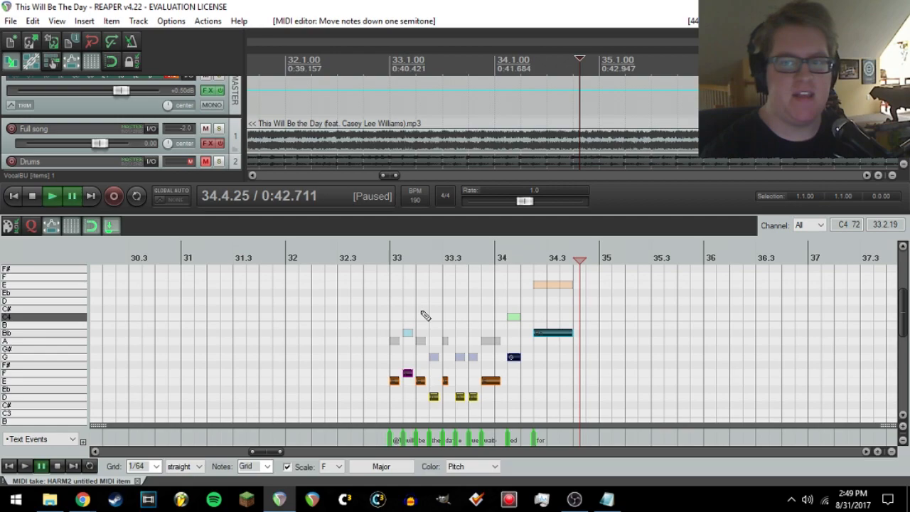
- Raise the HARM2 notes one scale step so the phrase starts on F, two scale steps below HARM1
{"action": "key", "text": "Up"}
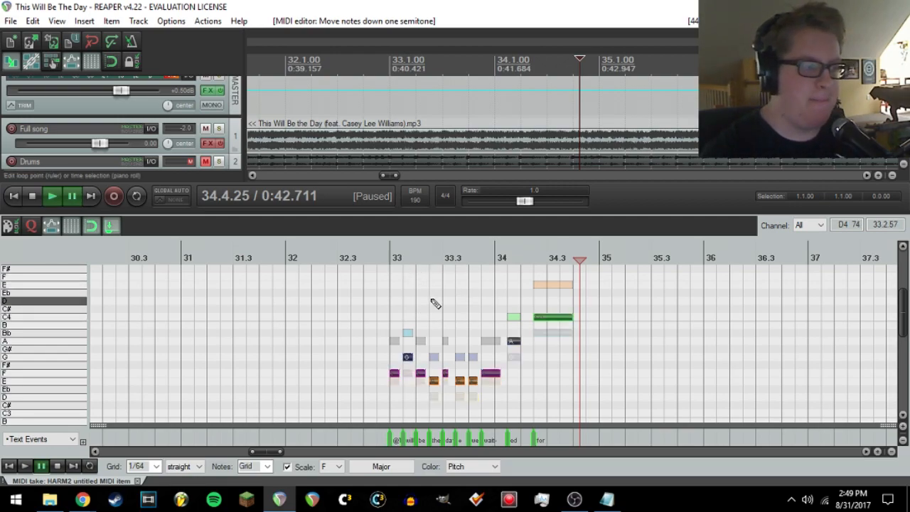
{"action": "key", "text": "Up"}
{"action": "key", "text": "Up"}
{"action": "key", "text": "Down"}
{"action": "key", "text": "Down"}
{"action": "key", "text": "Up"}
{"action": "key", "text": "Up"}
{"action": "key", "text": "Down"}
{"action": "key", "text": "Down"}
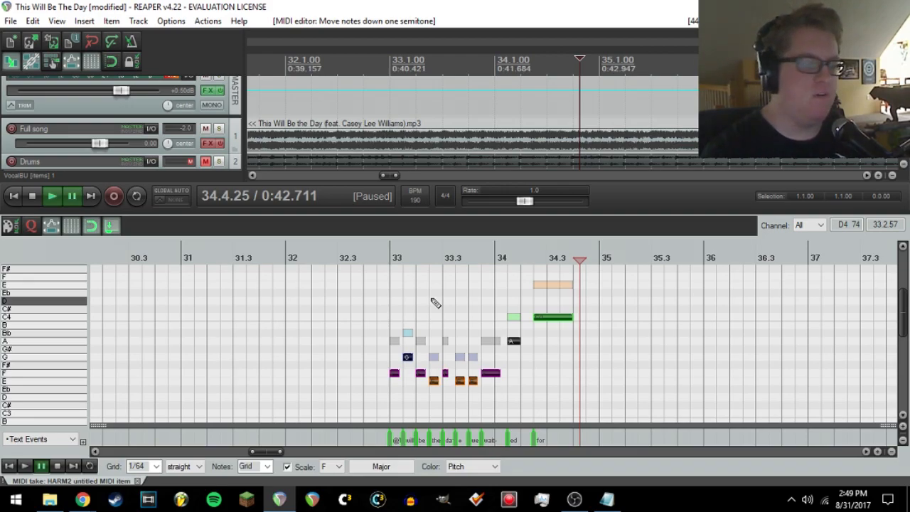
- Play the song from just before measure 33 to compare its backing vocals with the HARM2 notes
{"action": "left_click", "coordinate": [386, 251]}
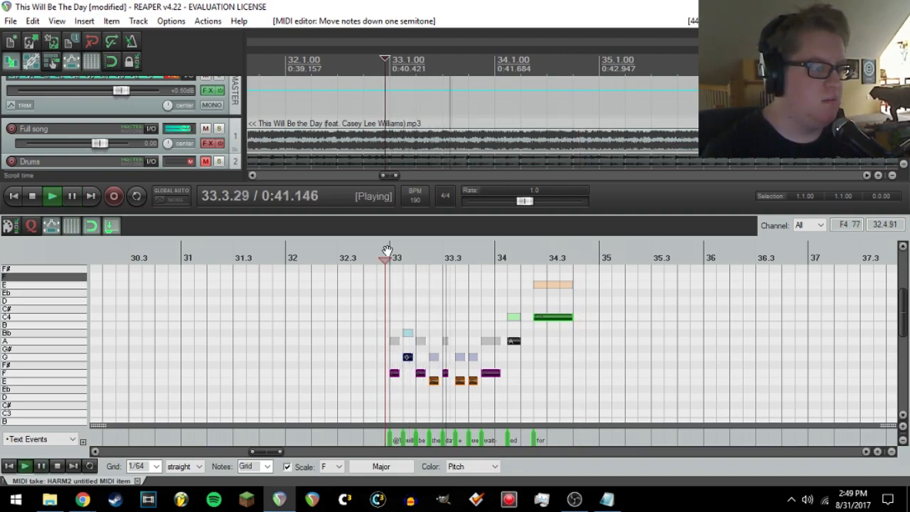
{"action": "key", "text": "space"}
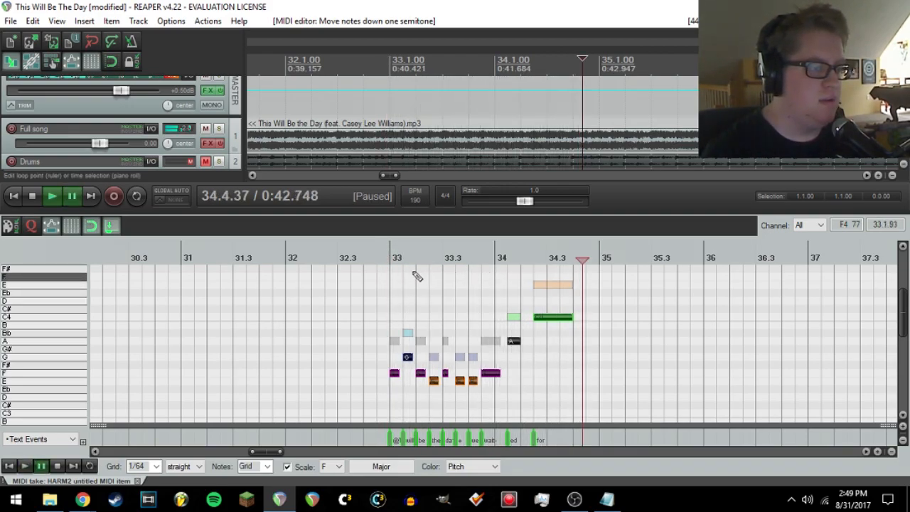
{"action": "left_click", "coordinate": [389, 256]}
{"action": "scroll", "coordinate": [488, 332], "scroll_direction": "down", "scroll_amount": 3}
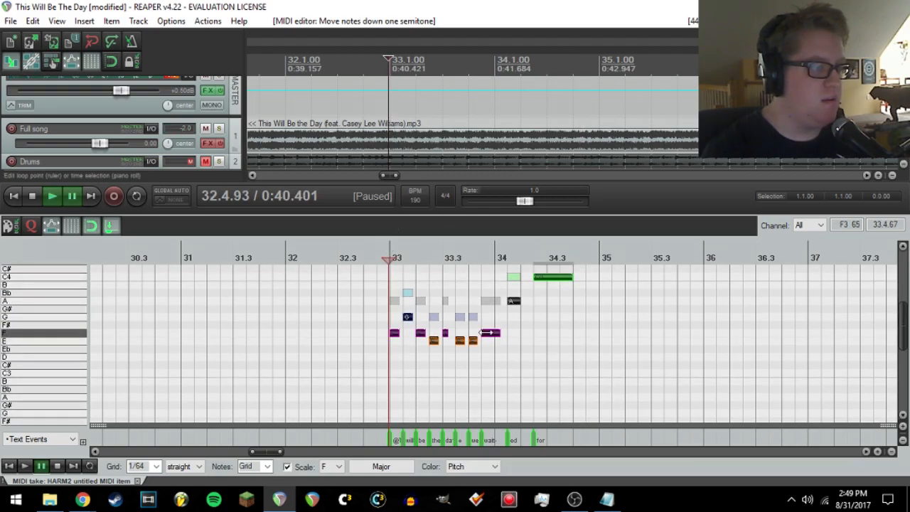
{"action": "scroll", "coordinate": [489, 332], "scroll_direction": "up", "scroll_amount": 3}
{"action": "left_click", "coordinate": [569, 308]}
{"action": "key", "text": "space"}
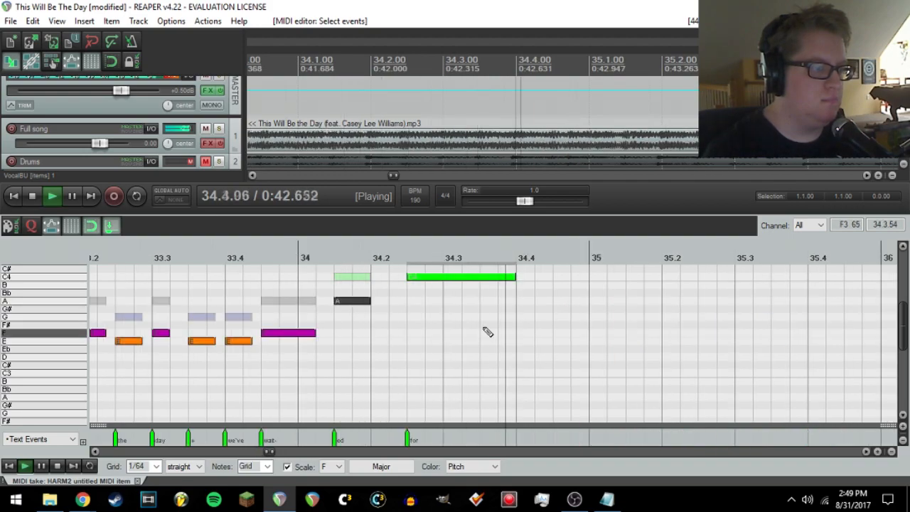
{"action": "key", "text": "space"}
- Solo the Vocals and HARM1 tracks and play the phrase from just before measure 33
{"action": "scroll", "coordinate": [451, 341], "scroll_direction": "down", "scroll_amount": 2}
{"action": "scroll", "coordinate": [374, 152], "scroll_direction": "down", "scroll_amount": 3}
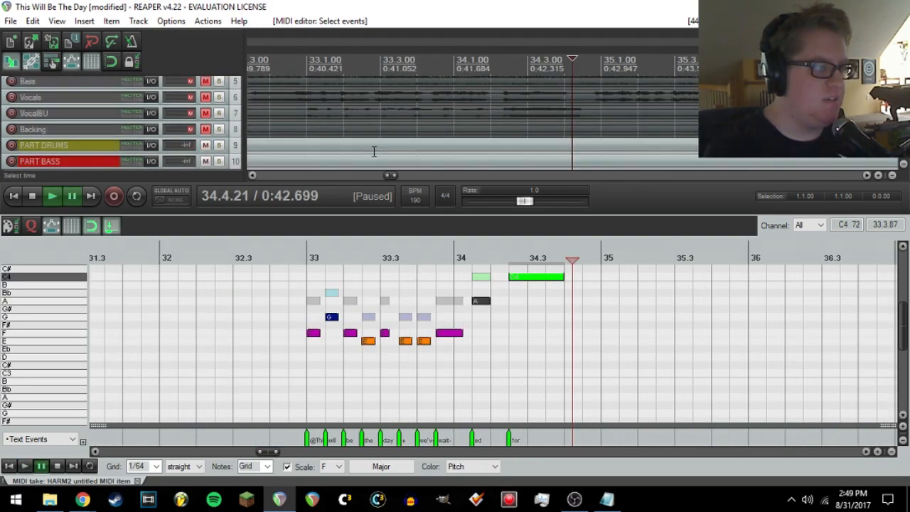
{"action": "scroll", "coordinate": [355, 152], "scroll_direction": "up", "scroll_amount": 1}
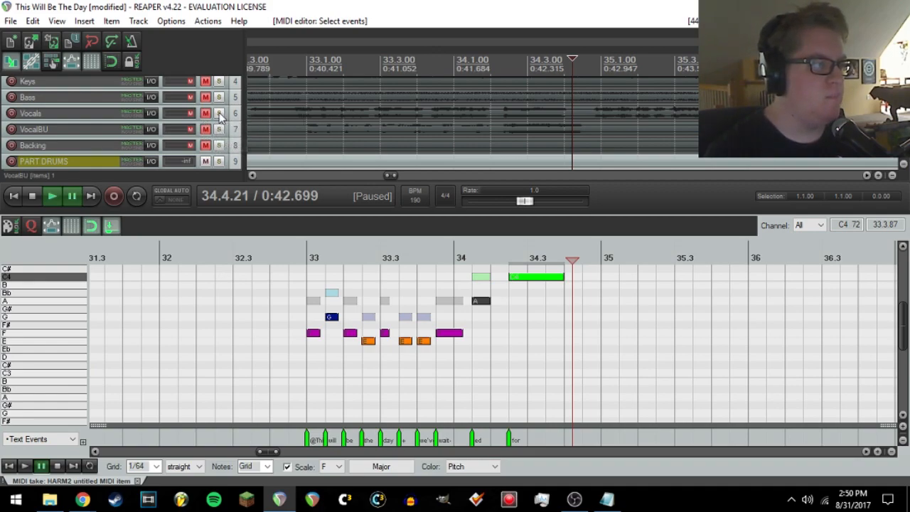
{"action": "scroll", "coordinate": [219, 112], "scroll_direction": "down", "scroll_amount": 3}
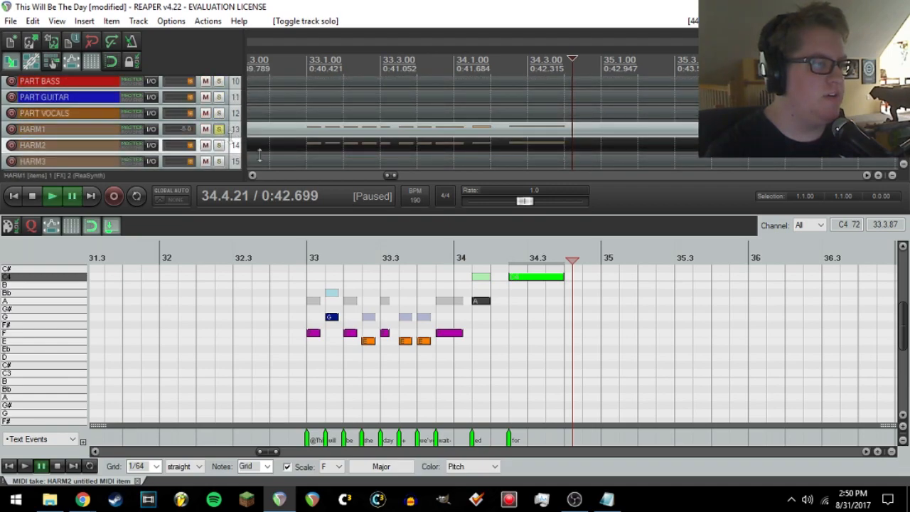
{"action": "scroll", "coordinate": [317, 137], "scroll_direction": "up", "scroll_amount": 4}
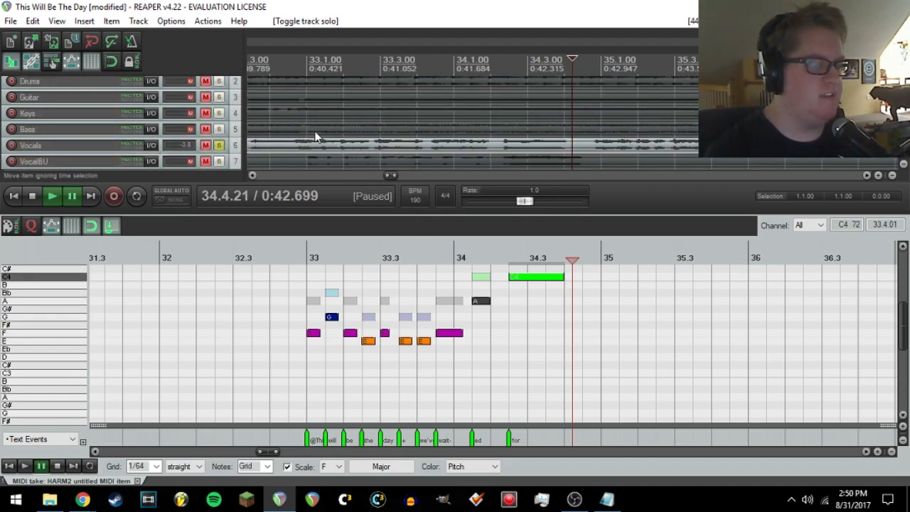
{"action": "key", "text": "space"}
{"action": "key", "text": "space"}
{"action": "left_click", "coordinate": [283, 260]}
{"action": "key", "text": "space"}
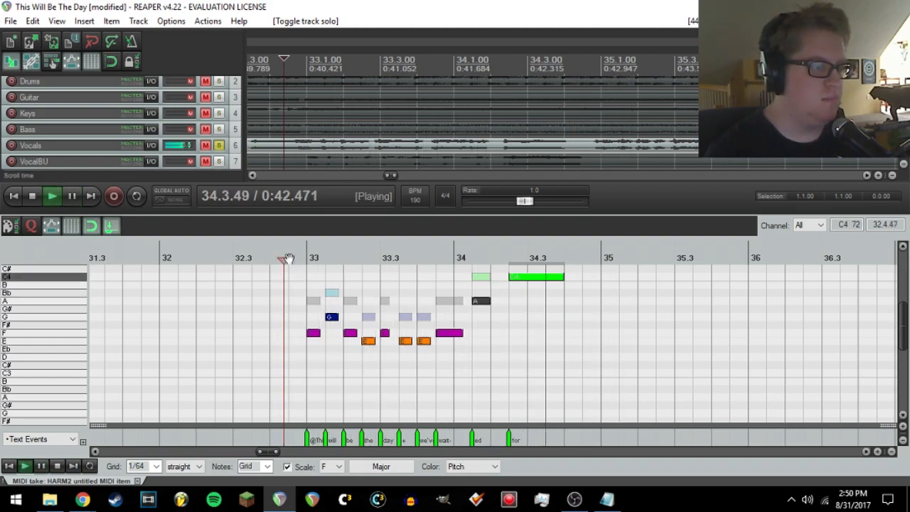
{"action": "key", "text": "ctrl+space"}
- Raise the whole HARM2 phrase to the HARM1 pitches and lower it back to start on F
{"action": "scroll", "coordinate": [440, 340], "scroll_direction": "up", "scroll_amount": 2}
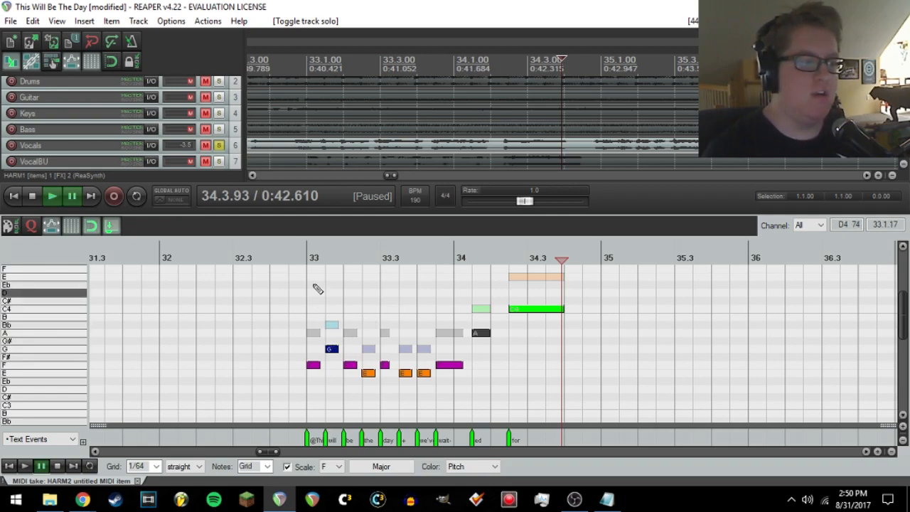
{"action": "left_click_drag", "start_coordinate": [573, 277], "coordinate": [282, 420]}
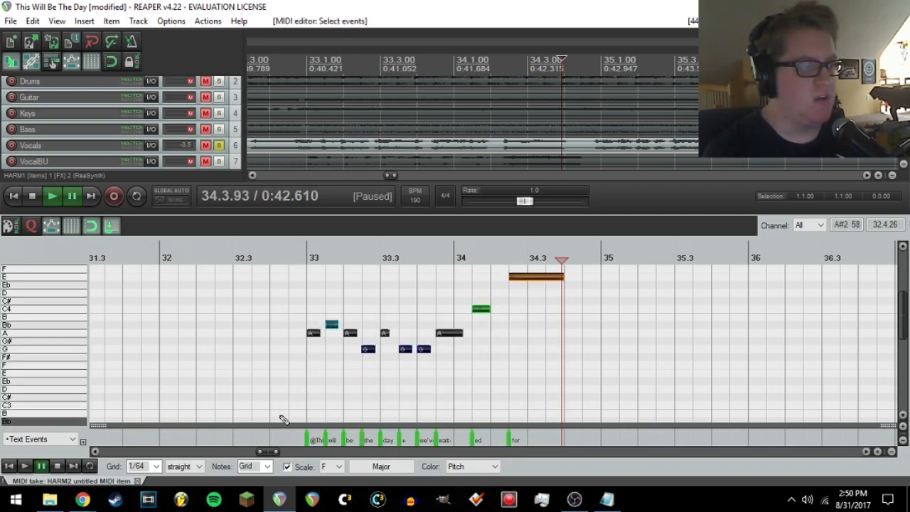
{"action": "key", "text": "Up"}
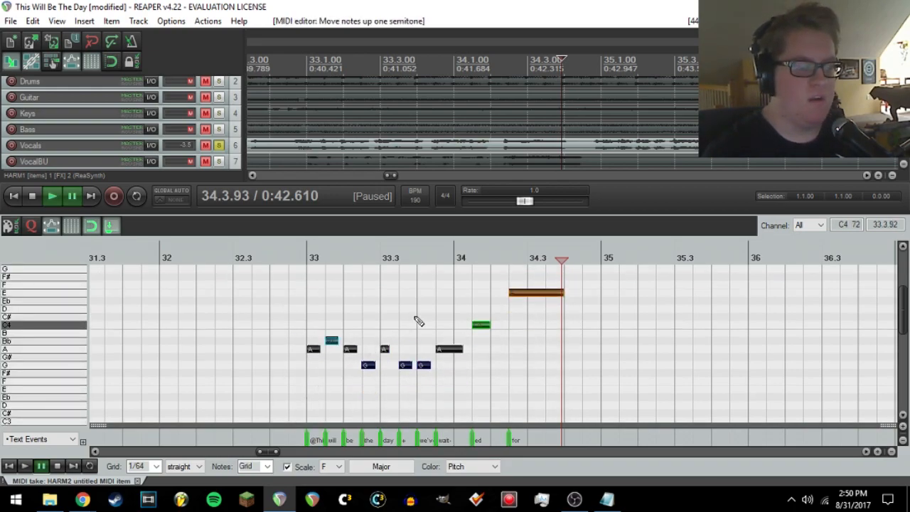
{"action": "key", "text": "Down"}
{"action": "key", "text": "Down"}
{"action": "key", "text": "Down"}
{"action": "key", "text": "Down"}
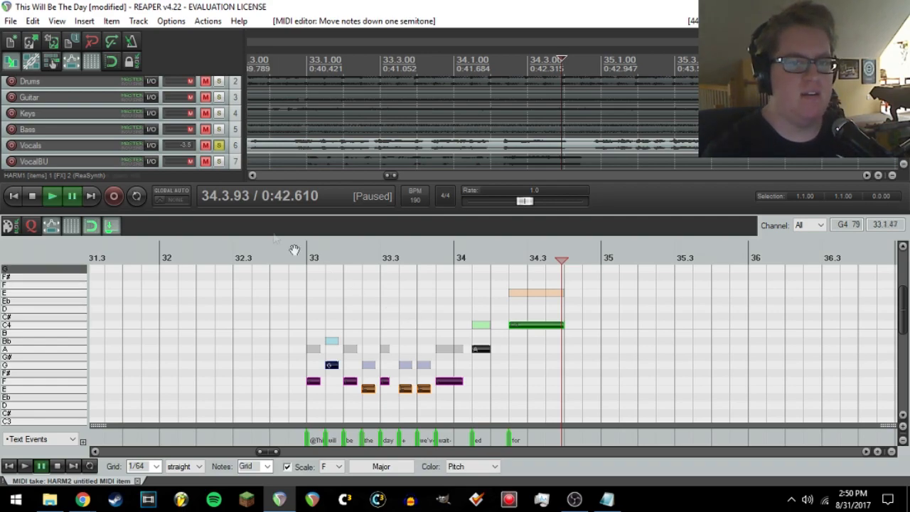
- Save the project and solo the HARM2 track in place of Vocals and HARM1
{"action": "left_click", "coordinate": [11, 21]}
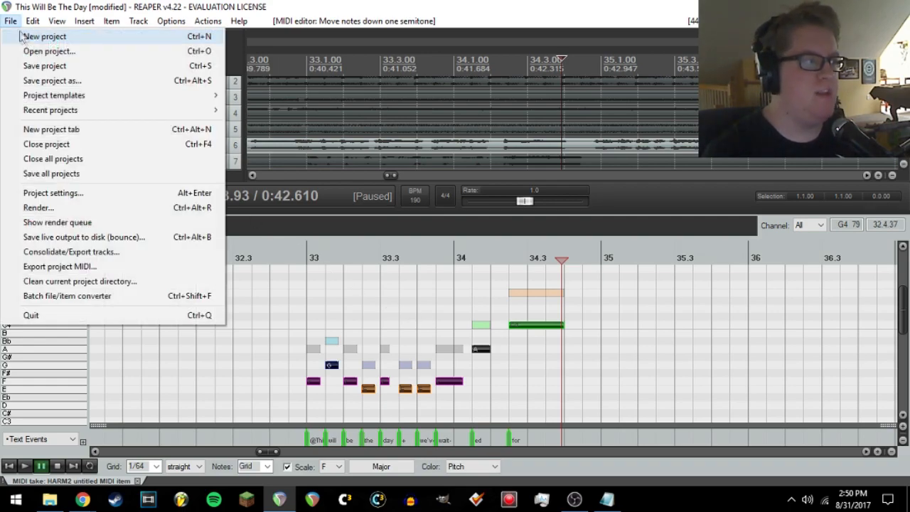
{"action": "left_click", "coordinate": [44, 65]}
{"action": "scroll", "coordinate": [450, 147], "scroll_direction": "down", "scroll_amount": 1}
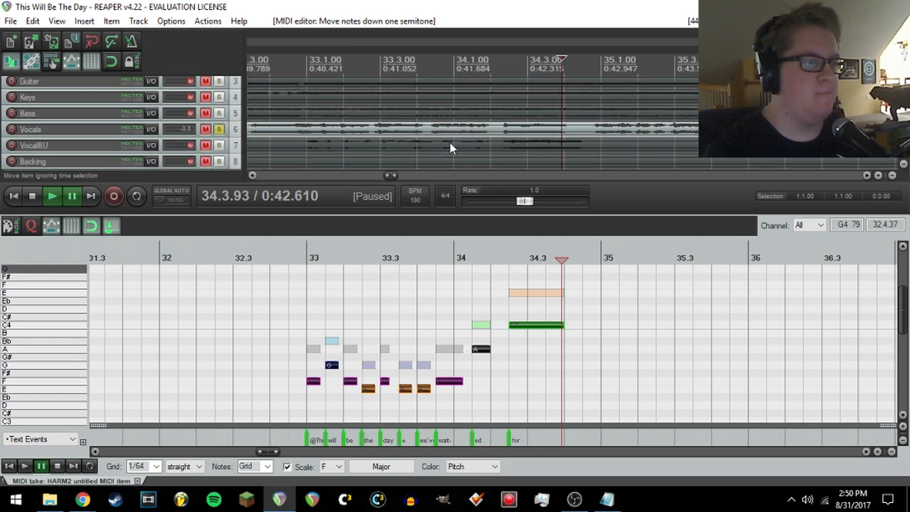
{"action": "left_click", "coordinate": [220, 126]}
{"action": "scroll", "coordinate": [221, 146], "scroll_direction": "down", "scroll_amount": 9}
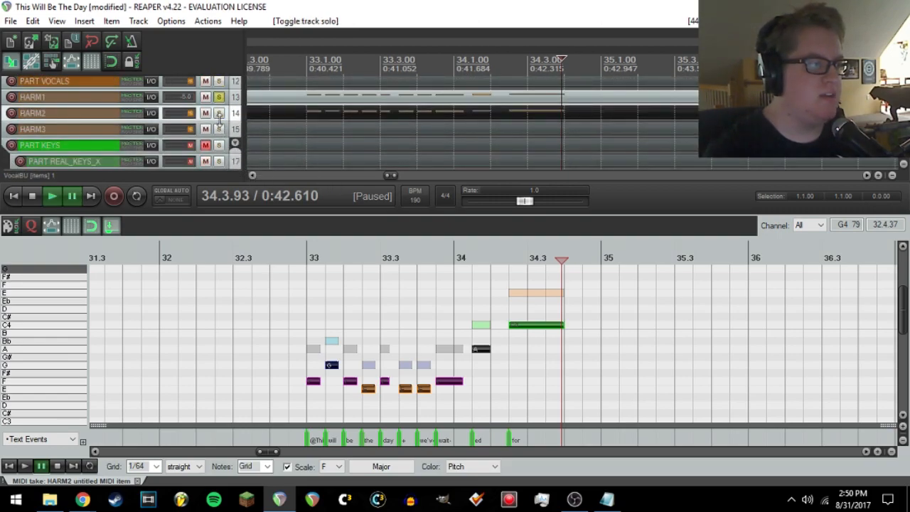
{"action": "left_click", "coordinate": [219, 113]}
{"action": "left_click", "coordinate": [219, 97]}
- Play the soloed HARM2 phrase from measure 33 and replay its final note, "for"
{"action": "left_click", "coordinate": [308, 261]}
{"action": "key", "text": "space"}
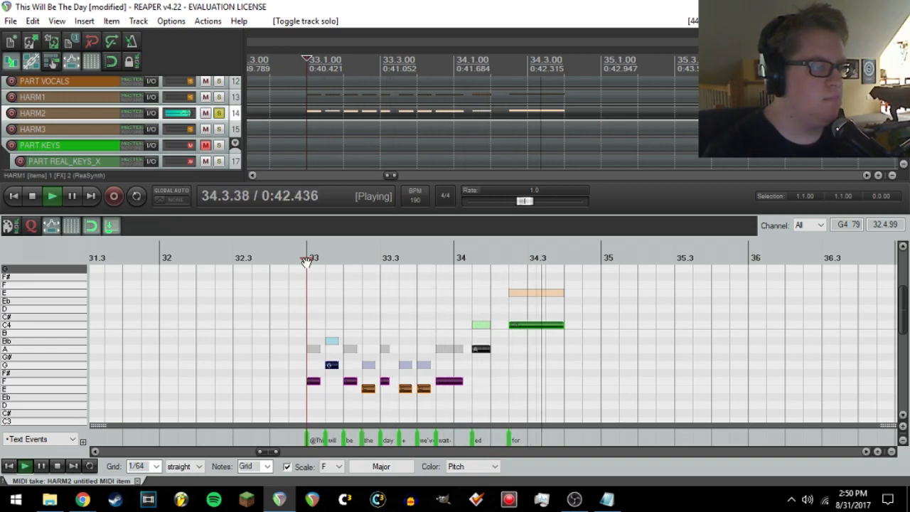
{"action": "key", "text": "space"}
{"action": "left_click", "coordinate": [519, 257]}
{"action": "key", "text": "space"}
{"action": "key", "text": "space"}
{"action": "left_click", "coordinate": [509, 258]}
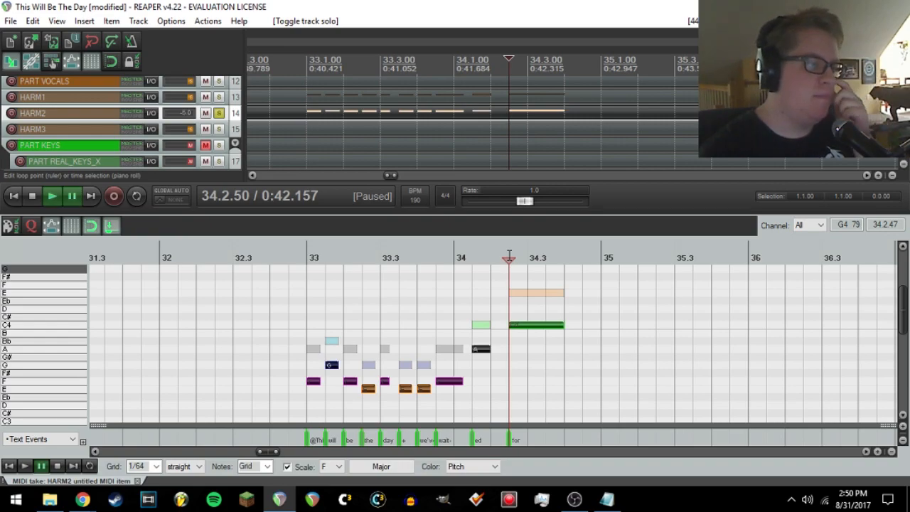
- Play the soloed HARM2 phrase once more from just before measure 33
{"action": "left_click", "coordinate": [509, 291]}
{"action": "left_click", "coordinate": [505, 295]}
{"action": "left_click", "coordinate": [304, 257]}
{"action": "key", "text": "space"}
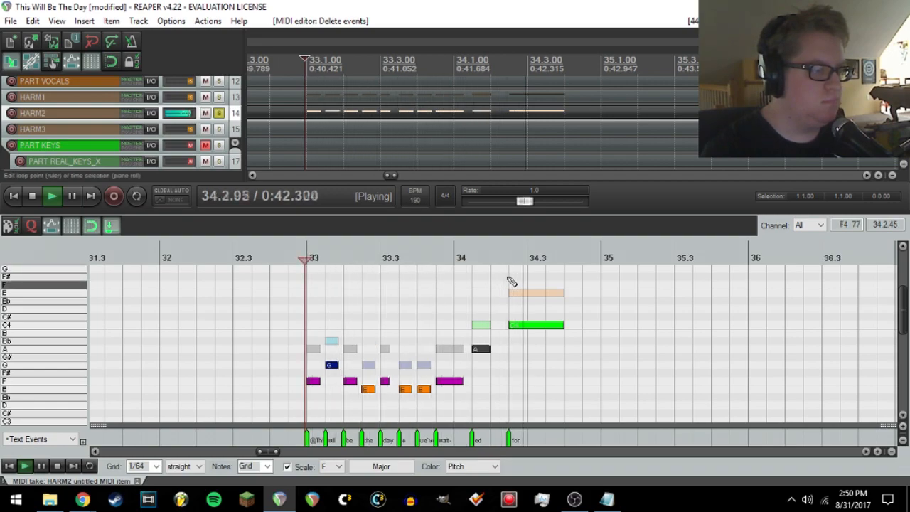
{"action": "key", "text": "space"}
- Audition the C4 and A pitches on the piano roll keyboard and turn off the HARM2 solo
{"action": "left_click", "coordinate": [61, 325]}
{"action": "left_click", "coordinate": [62, 350]}
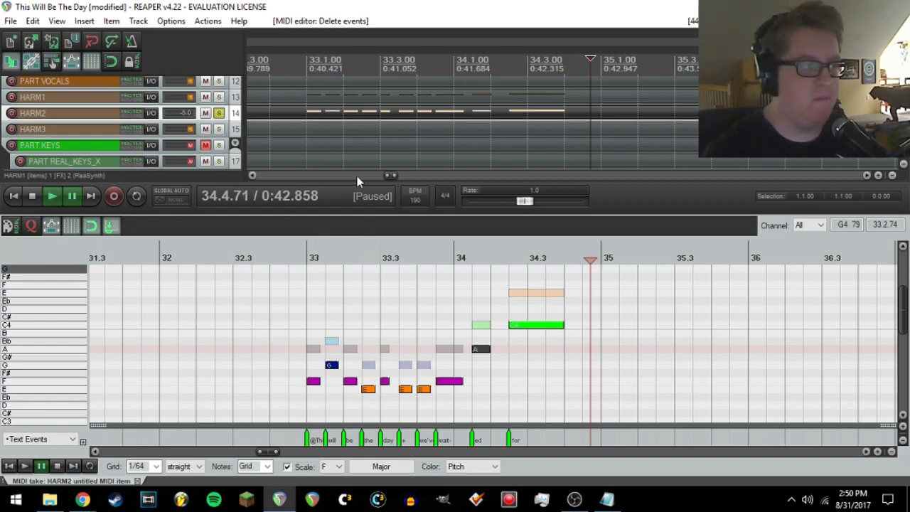
{"action": "left_click_drag", "start_coordinate": [285, 315], "coordinate": [306, 338]}
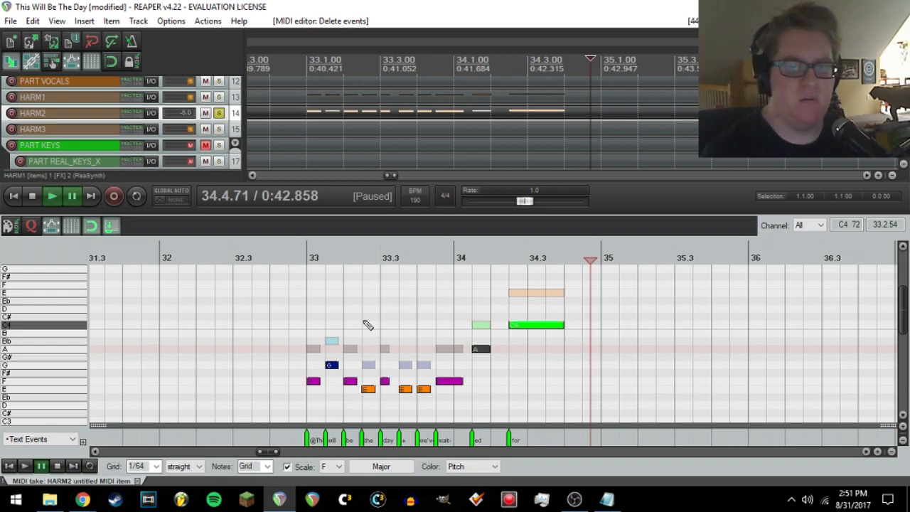
{"action": "left_click", "coordinate": [219, 116]}
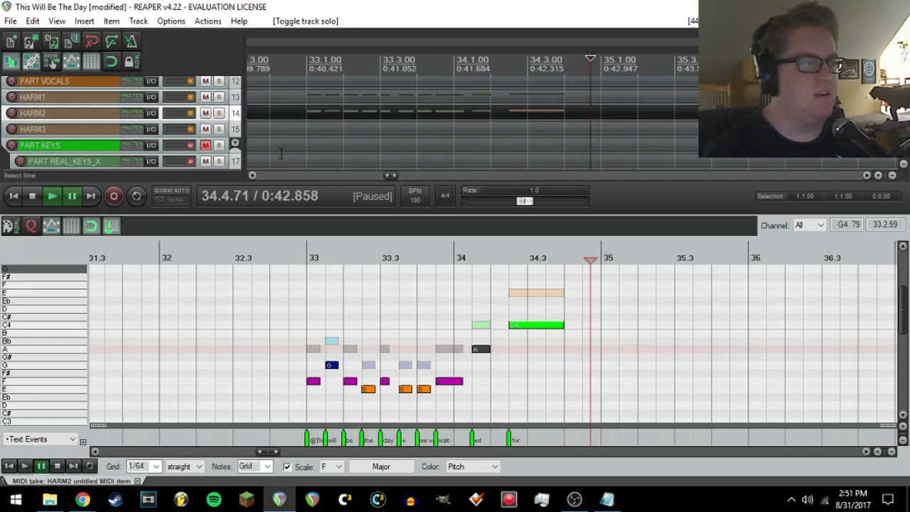
- Turn off the VocalBU solo and play the phrase from just before measure 33
{"action": "scroll", "coordinate": [247, 128], "scroll_direction": "up", "scroll_amount": 2}
{"action": "scroll", "coordinate": [270, 126], "scroll_direction": "up", "scroll_amount": 2}
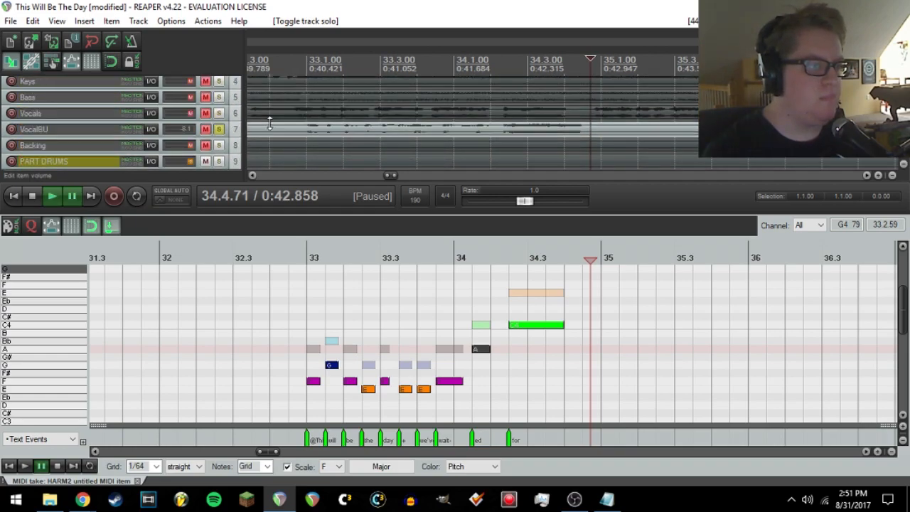
{"action": "scroll", "coordinate": [236, 121], "scroll_direction": "up", "scroll_amount": 2}
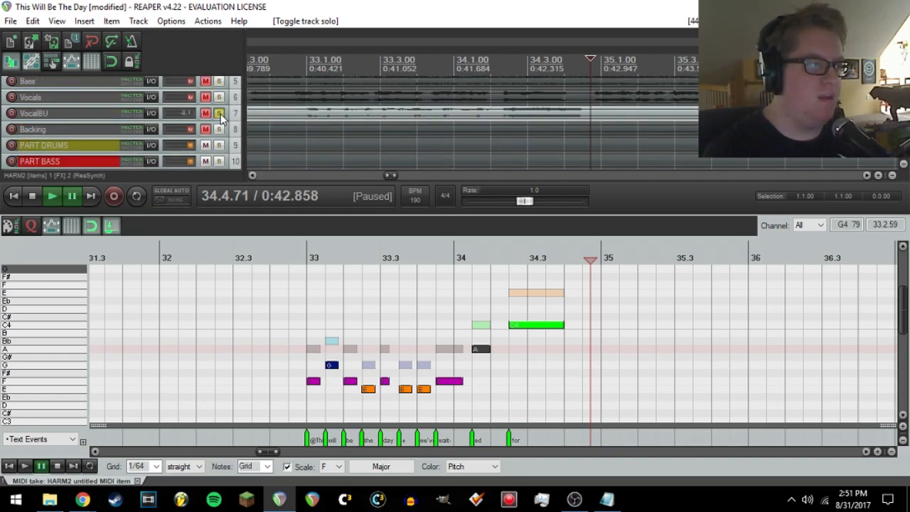
{"action": "left_click", "coordinate": [220, 114]}
{"action": "left_click", "coordinate": [302, 249]}
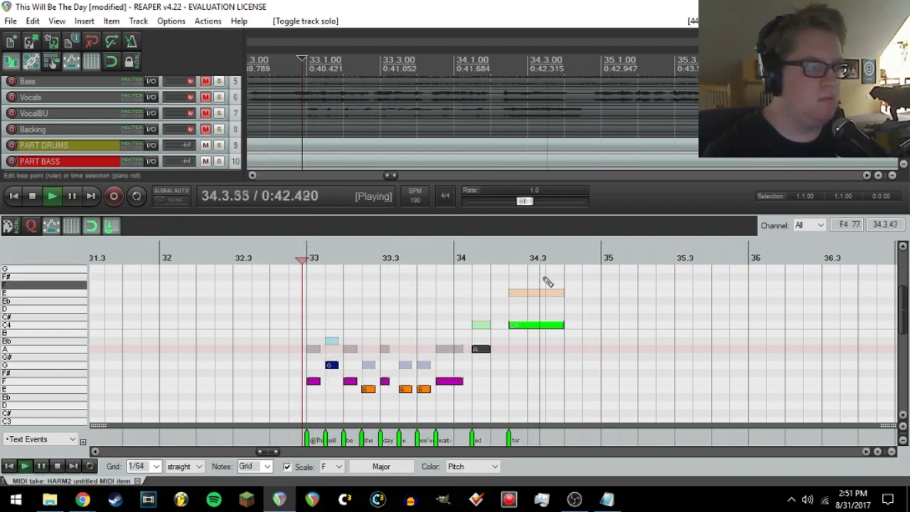
{"action": "key", "text": "space"}
- Mute the HARM2 and HARM1 tracks
{"action": "scroll", "coordinate": [427, 132], "scroll_direction": "up", "scroll_amount": 5}
{"action": "scroll", "coordinate": [491, 134], "scroll_direction": "down", "scroll_amount": 2}
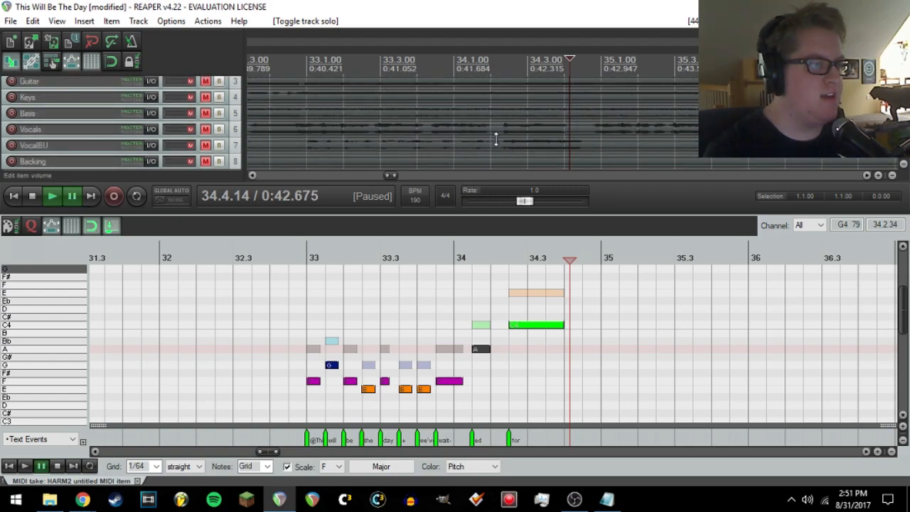
{"action": "scroll", "coordinate": [496, 139], "scroll_direction": "down", "scroll_amount": 4}
{"action": "left_click", "coordinate": [206, 128]}
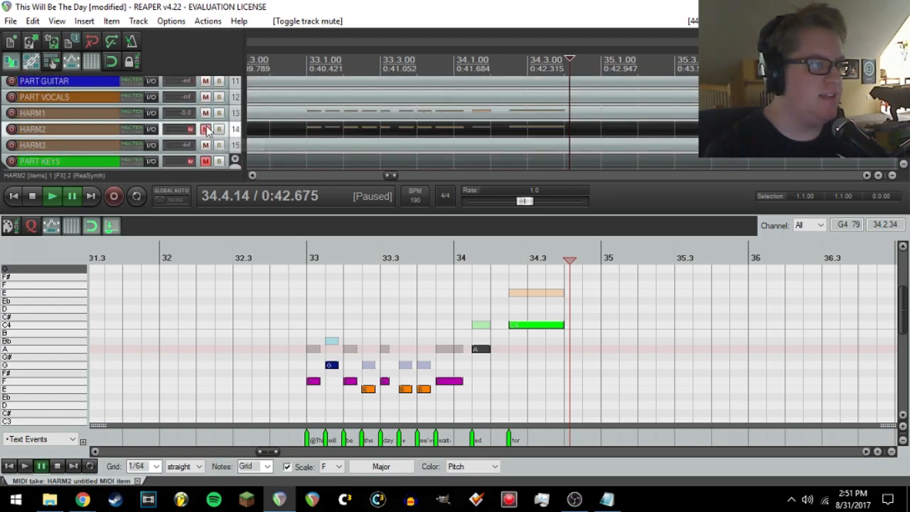
{"action": "left_click", "coordinate": [205, 112]}
- Enable snapping and set the loop selection over the final "for" note, from 34.2.50 to 34.4.00
{"action": "left_click_drag", "start_coordinate": [510, 260], "coordinate": [563, 256]}
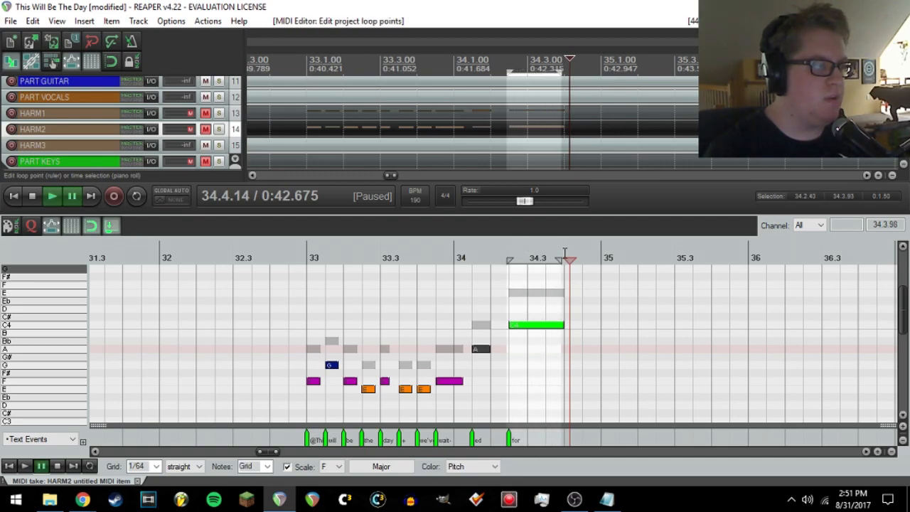
{"action": "left_click", "coordinate": [112, 63]}
{"action": "scroll", "coordinate": [355, 253], "scroll_direction": "up", "scroll_amount": 4}
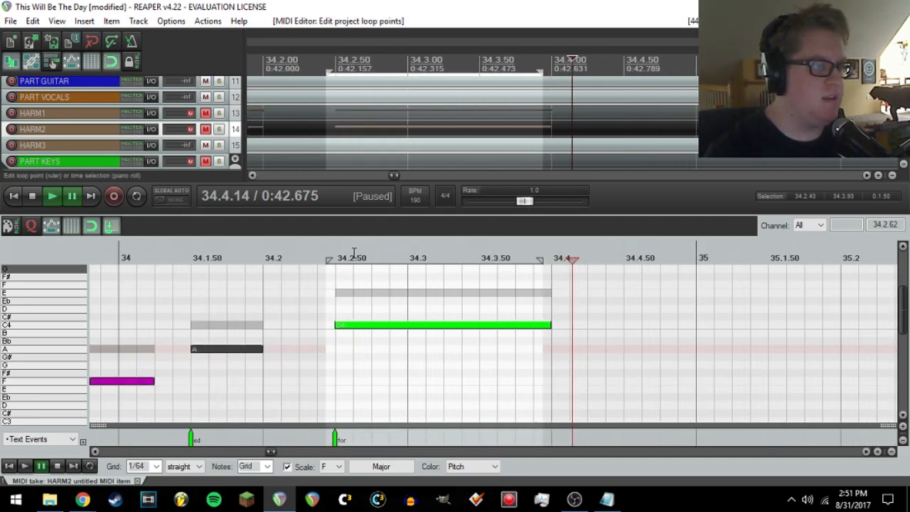
{"action": "left_click_drag", "start_coordinate": [328, 259], "coordinate": [336, 259]}
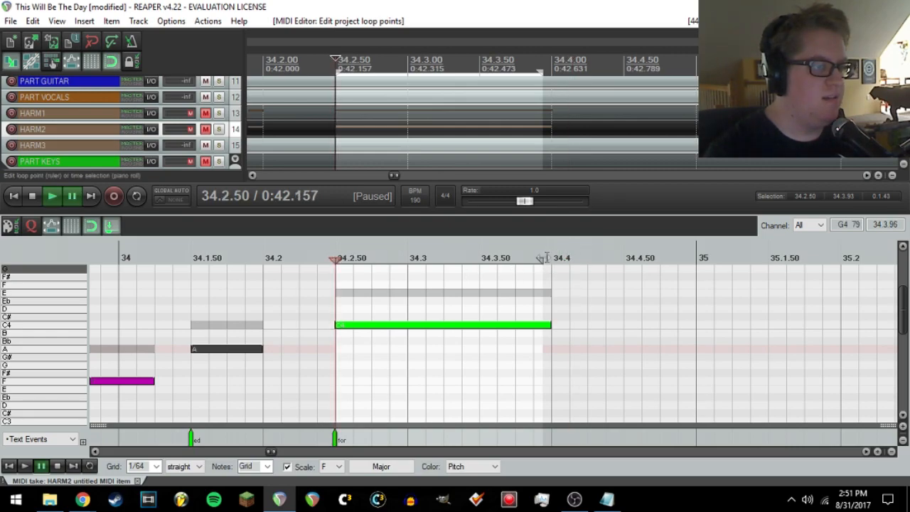
{"action": "left_click_drag", "start_coordinate": [550, 260], "coordinate": [552, 260]}
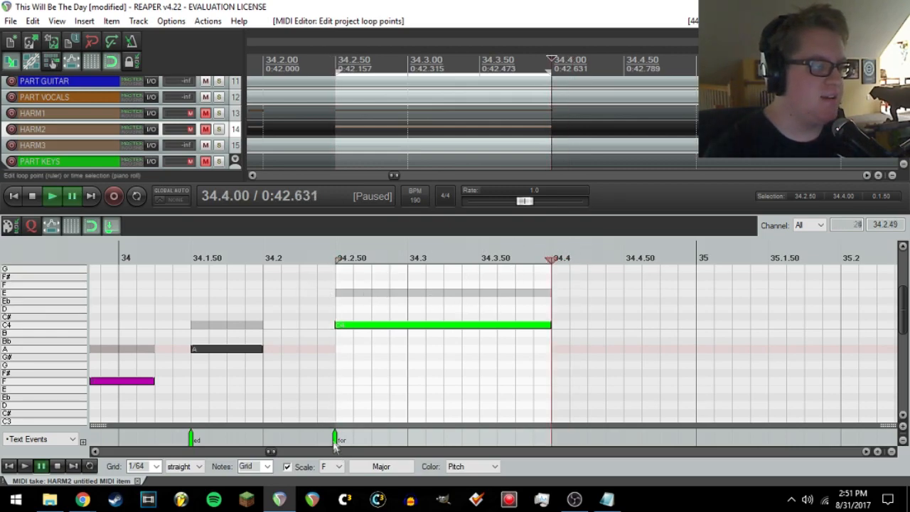
- Turn on repeat, play the looped "for" section, and return the cursor to 34.2.50
{"action": "left_click", "coordinate": [327, 379]}
{"action": "key", "text": "space"}
{"action": "key", "text": "space"}
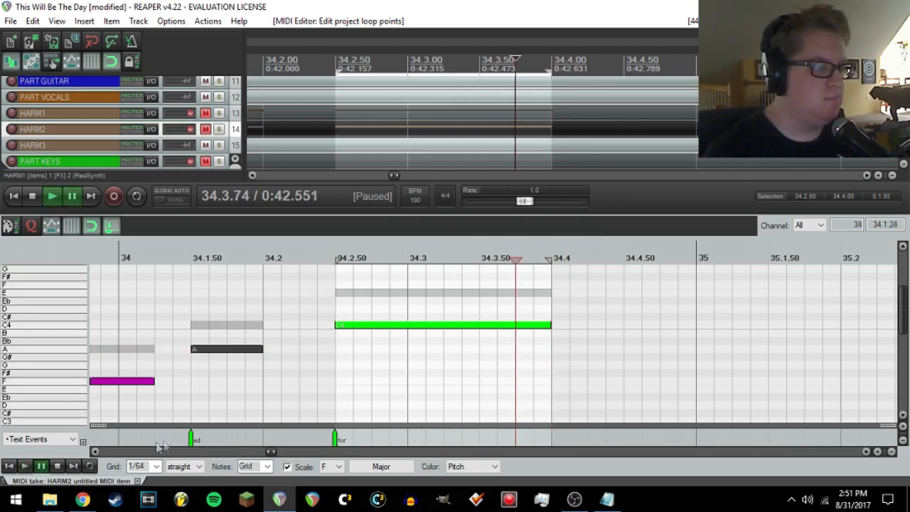
{"action": "left_click", "coordinate": [89, 466]}
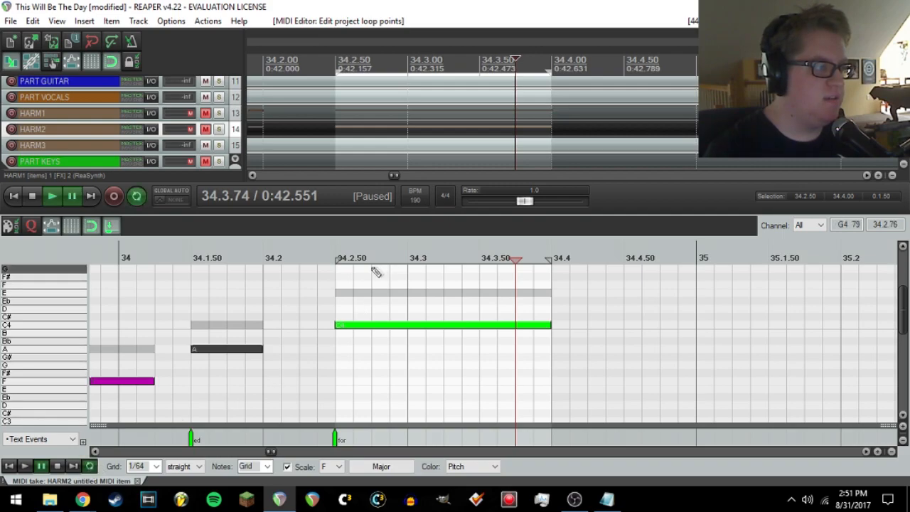
{"action": "left_click", "coordinate": [318, 259]}
{"action": "key", "text": "space"}
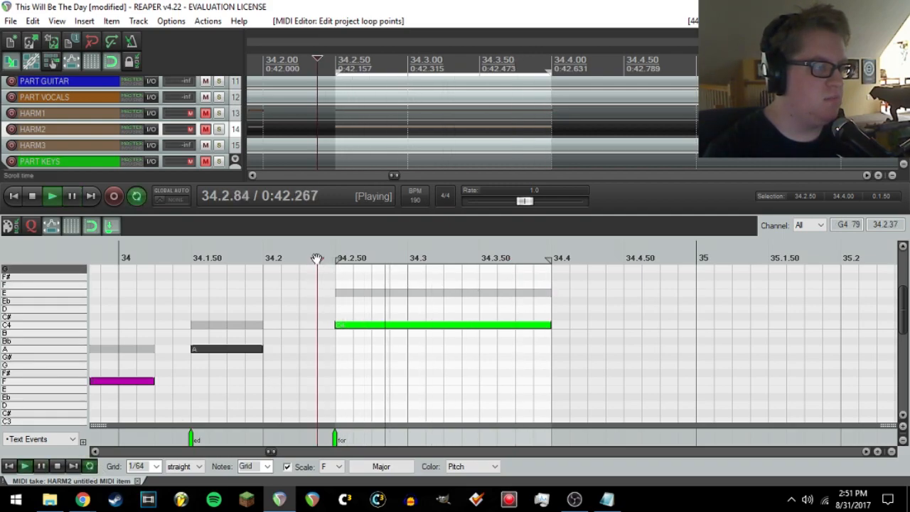
{"action": "key", "text": "space"}
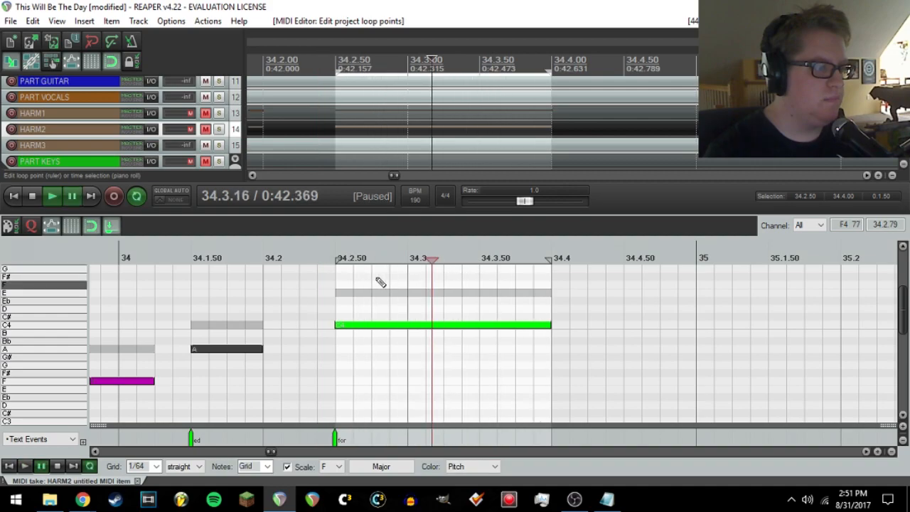
{"action": "left_click", "coordinate": [332, 259]}
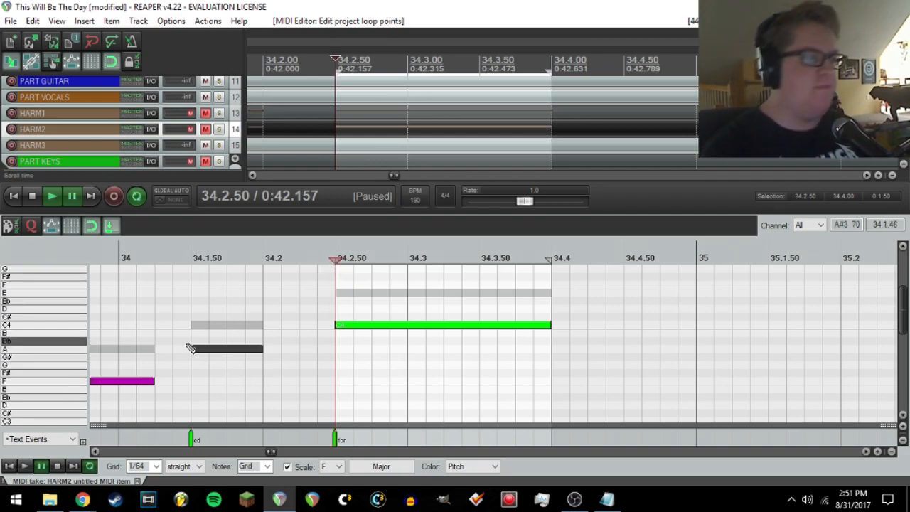
- Unmute HARM1, try its final "for" note three semitones higher at G4, and play the result
{"action": "left_click", "coordinate": [205, 113]}
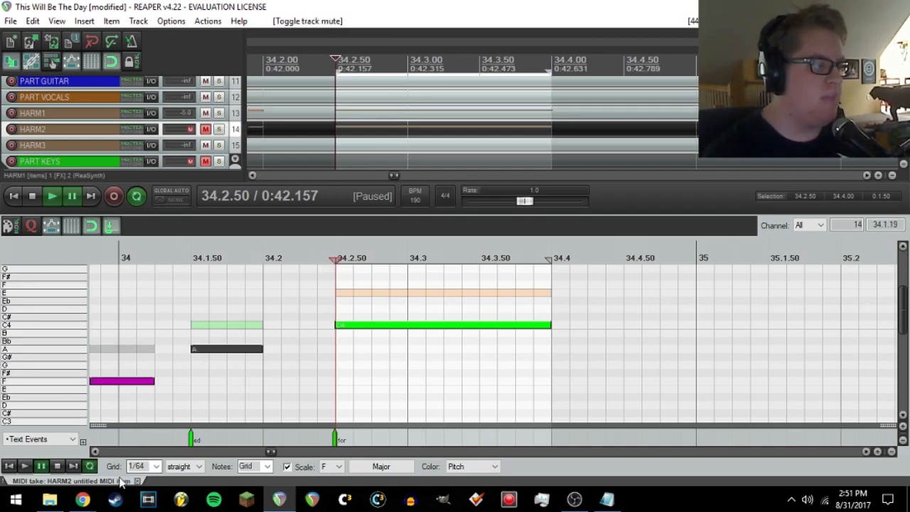
{"action": "left_click", "coordinate": [418, 296]}
{"action": "key", "text": "ctrl+a"}
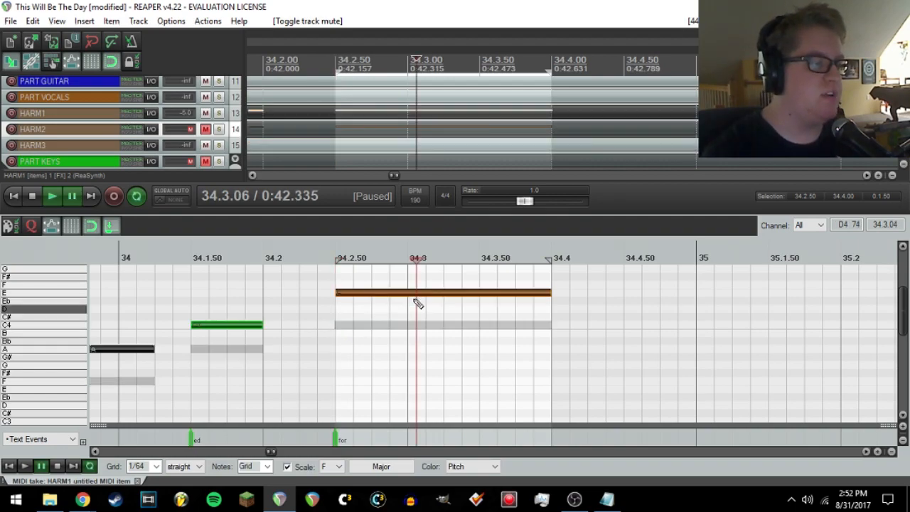
{"action": "key", "text": "ctrl+shift+a"}
{"action": "key", "text": "Up"}
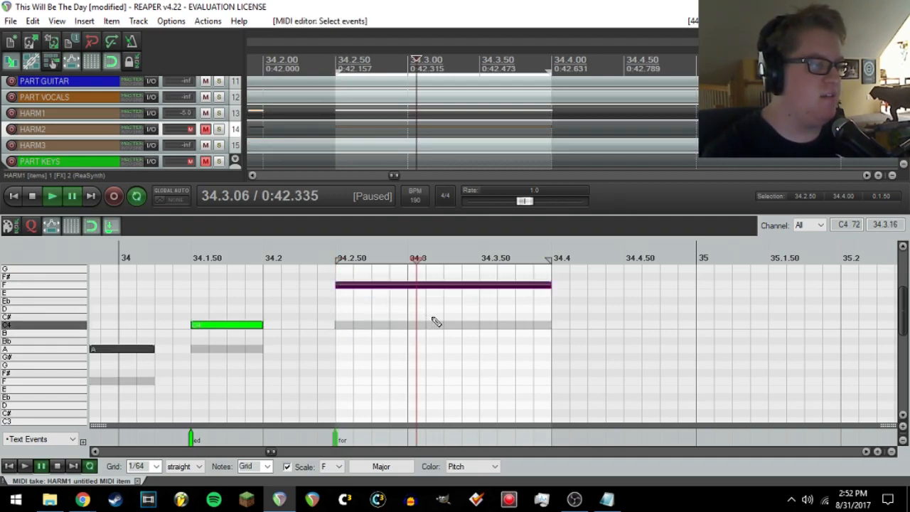
{"action": "key", "text": "Up"}
{"action": "key", "text": "Up"}
{"action": "scroll", "coordinate": [363, 359], "scroll_direction": "up", "scroll_amount": 1}
{"action": "left_click", "coordinate": [292, 256]}
{"action": "key", "text": "space"}
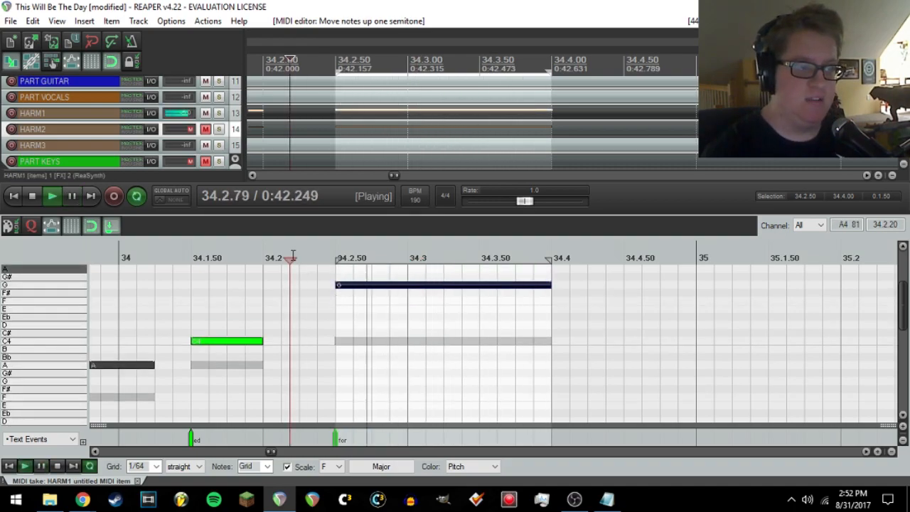
{"action": "key", "text": "ctrl+space"}
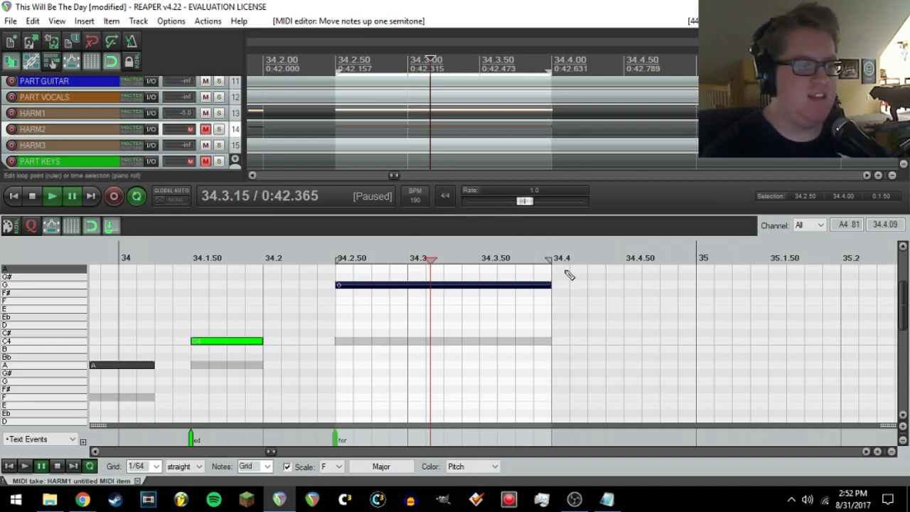
- Lower HARM1's final "for" note back to E4 during looped playback
{"action": "key", "text": "space"}
{"action": "key", "text": "Down"}
{"action": "key", "text": "Down"}
{"action": "key", "text": "Down"}
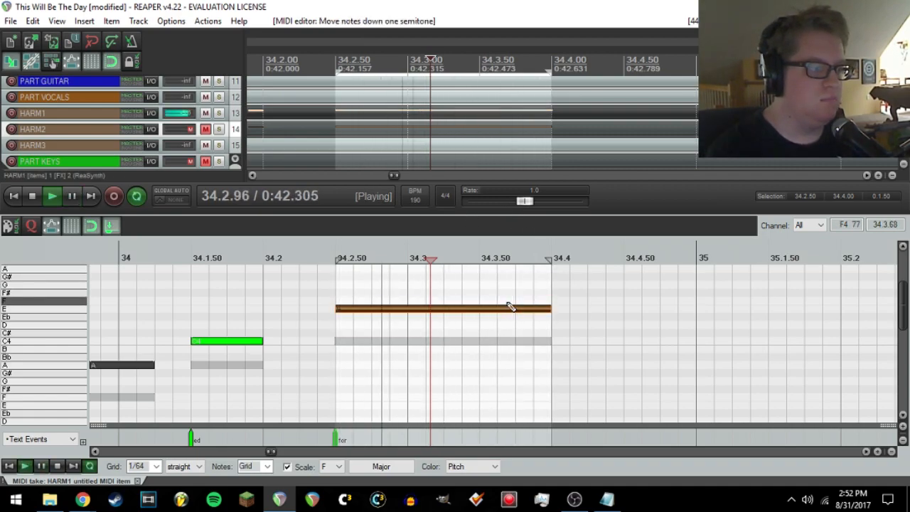
{"action": "key", "text": "space"}
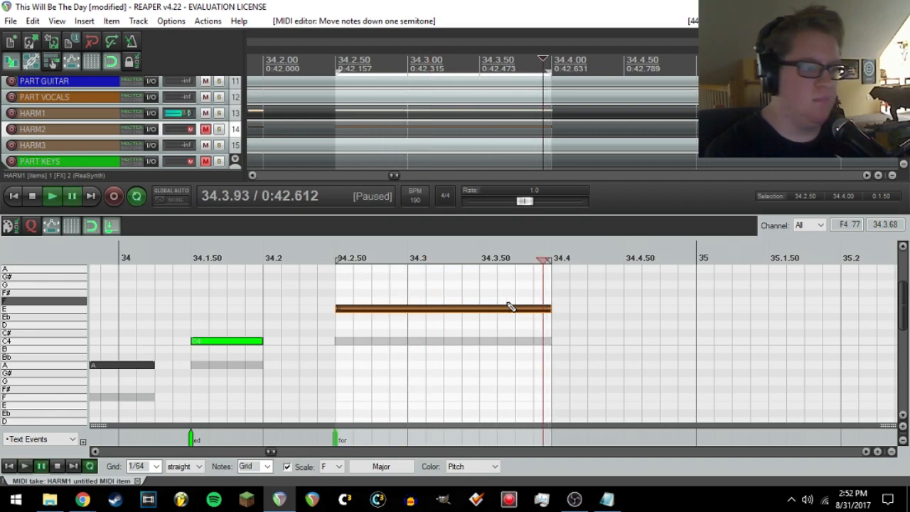
- Mute HARM1 again and play the looped "for" section twice more to check its pitches
{"action": "left_click", "coordinate": [10, 22]}
{"action": "left_click", "coordinate": [43, 66]}
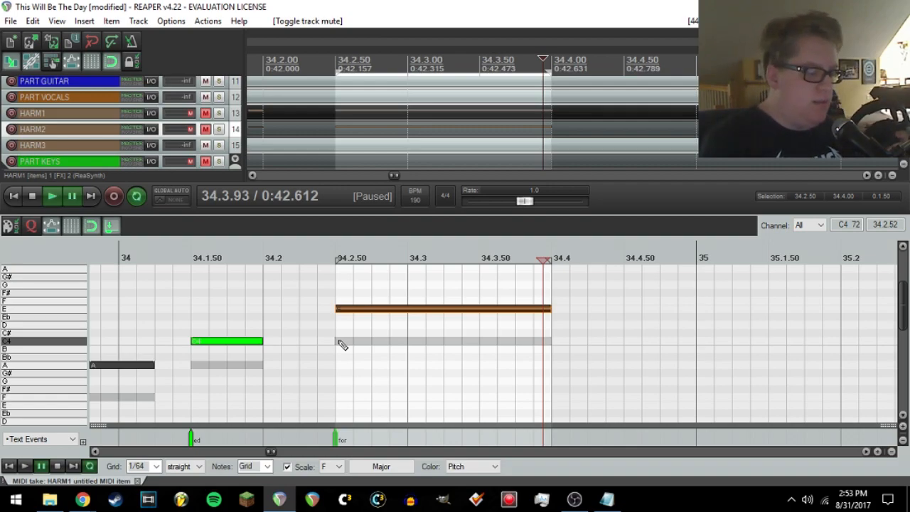
{"action": "key", "text": "space"}
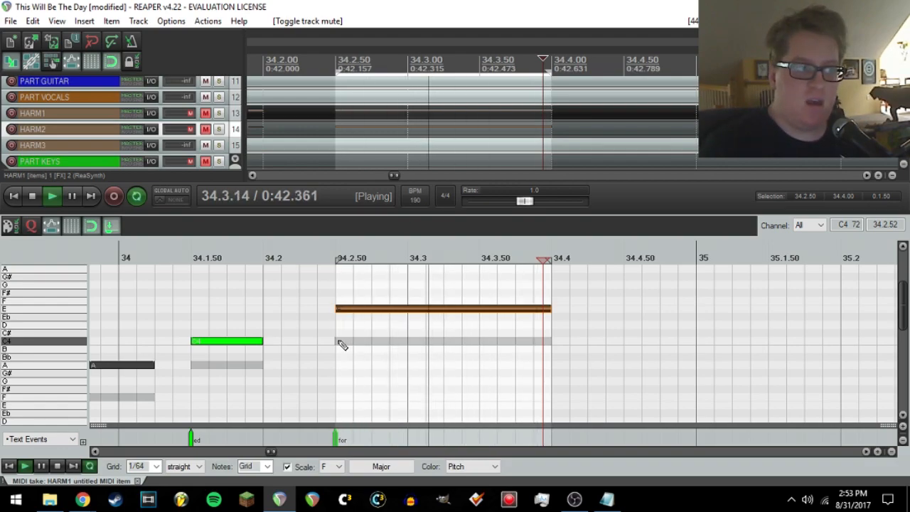
{"action": "key", "text": "space"}
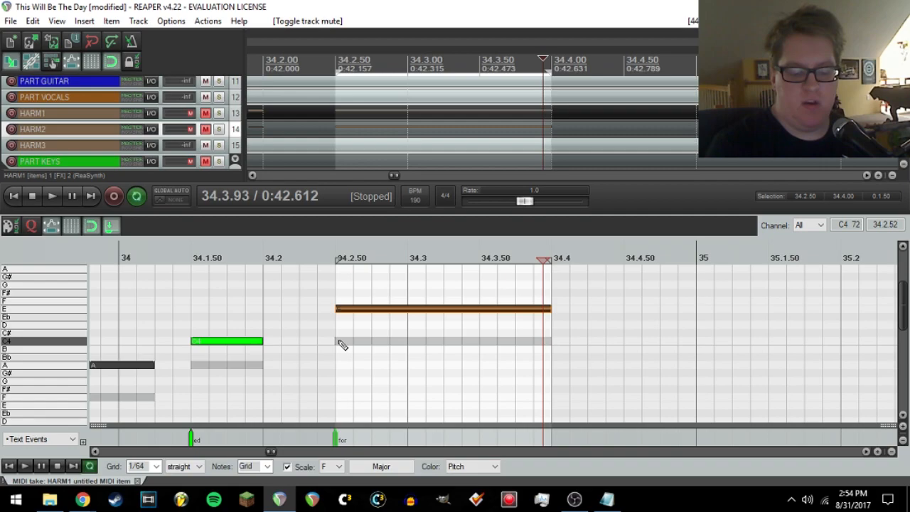
{"action": "key", "text": "space"}
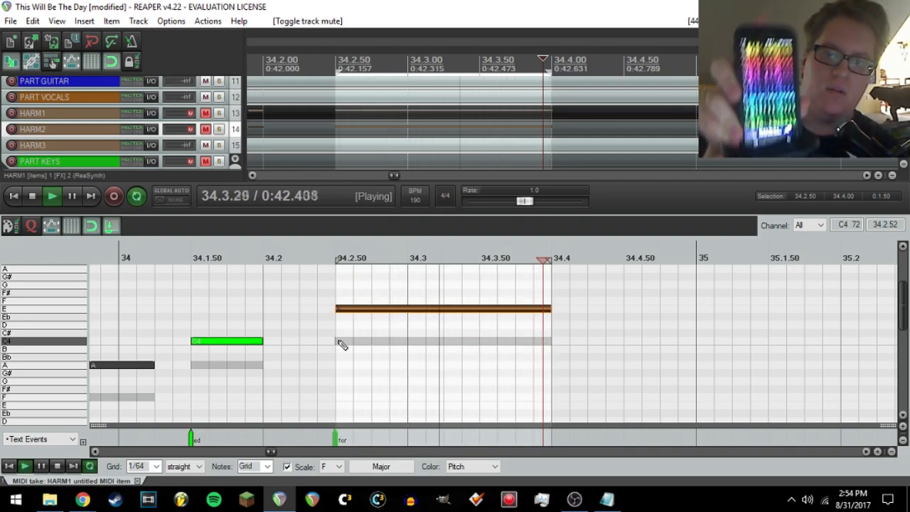
{"action": "key", "text": "space"}
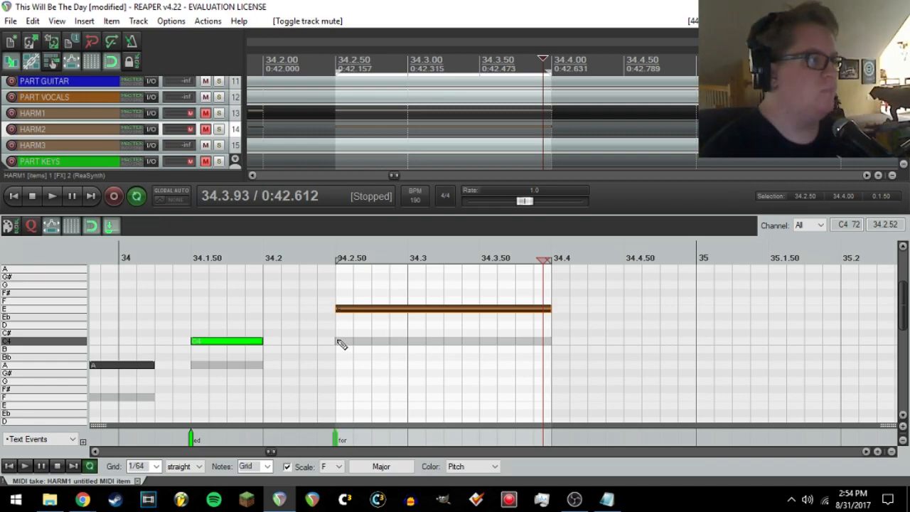
- Switch editing to HARM3, clear the loop selection, and draw an A3 note from 34.2.50 to 34.4.00
{"action": "left_click", "coordinate": [335, 258]}
{"action": "key", "text": "alt+Down"}
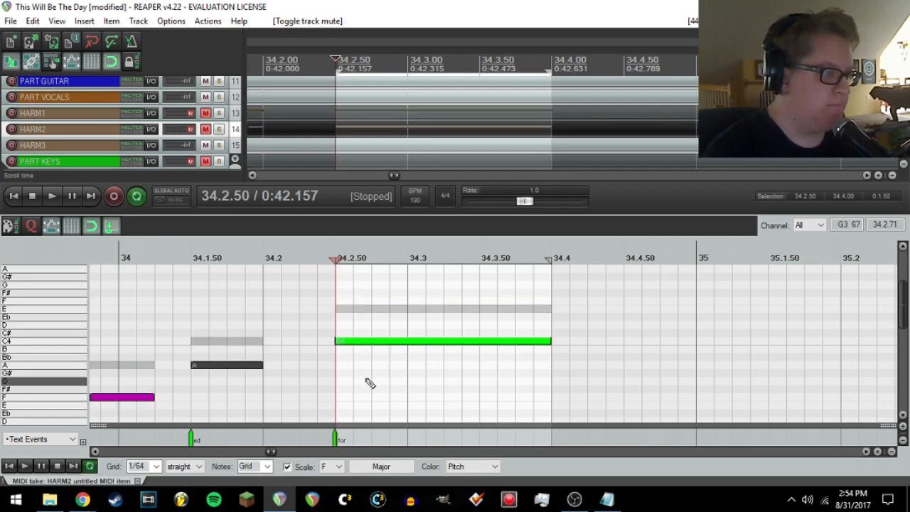
{"action": "key", "text": "alt+Down"}
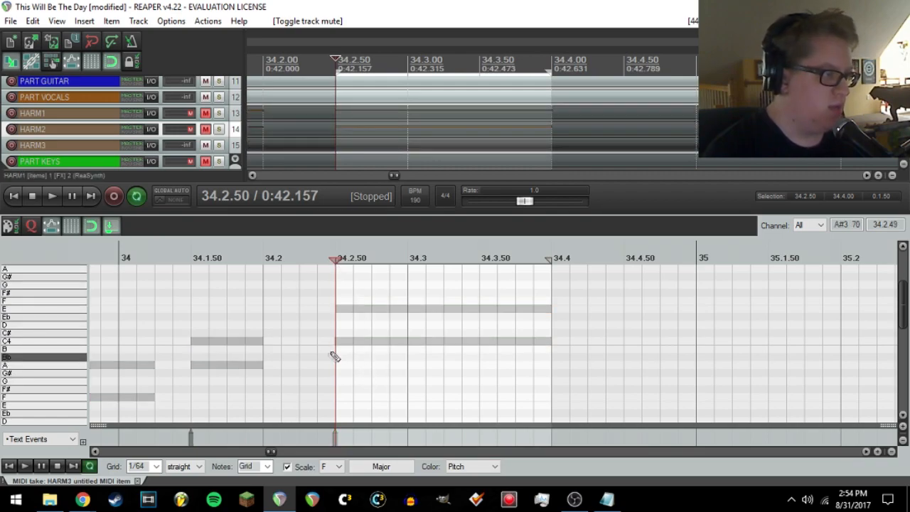
{"action": "left_click", "coordinate": [338, 366]}
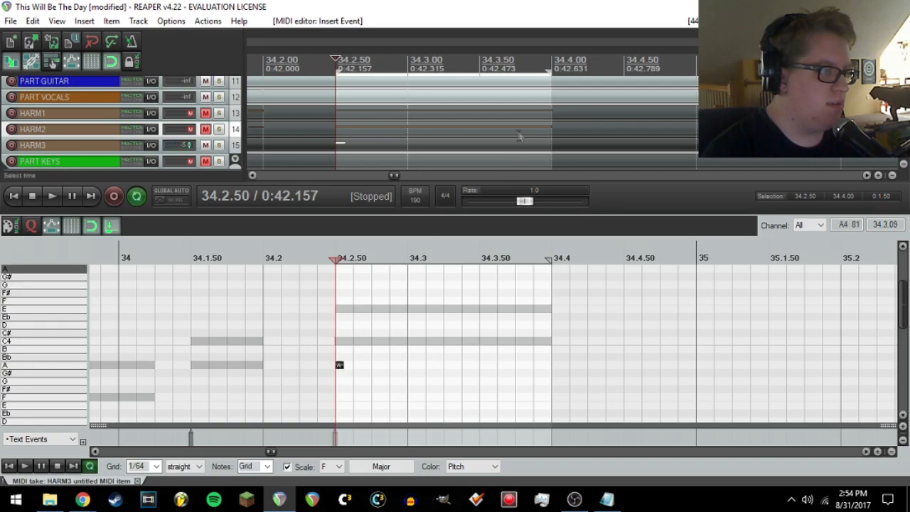
{"action": "left_click_drag", "start_coordinate": [551, 73], "coordinate": [336, 71]}
{"action": "left_click_drag", "start_coordinate": [340, 365], "coordinate": [551, 365]}
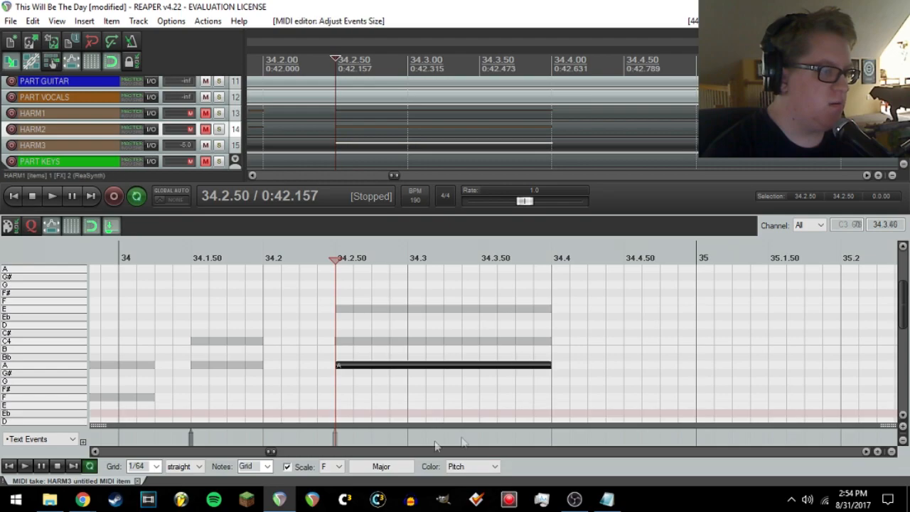
- Add the lyric text event "for" at the start of the HARM3 note
{"action": "double_click", "coordinate": [338, 445]}
{"action": "type", "text": "for"}
{"action": "key", "text": "Return"}
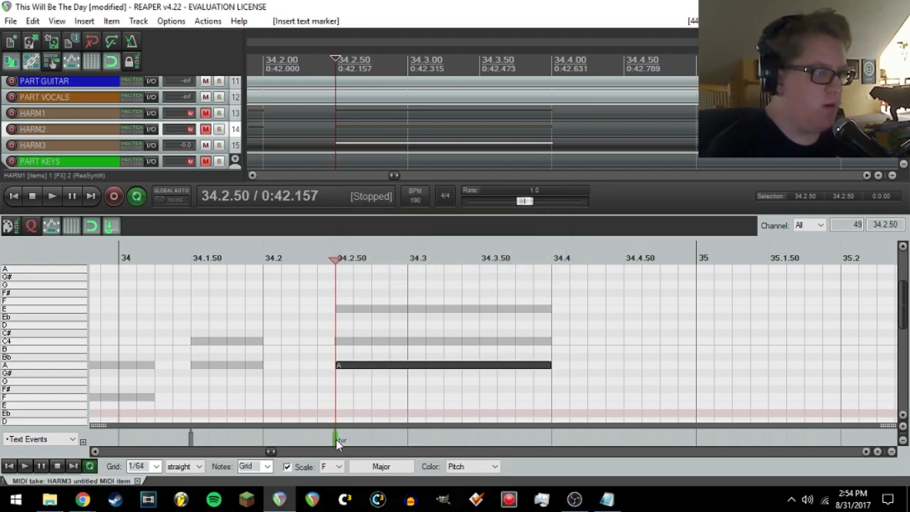
- Switch the editor back to HARM1 and play the phrase from just before measure 33
{"action": "scroll", "coordinate": [339, 386], "scroll_direction": "down", "scroll_amount": 3}
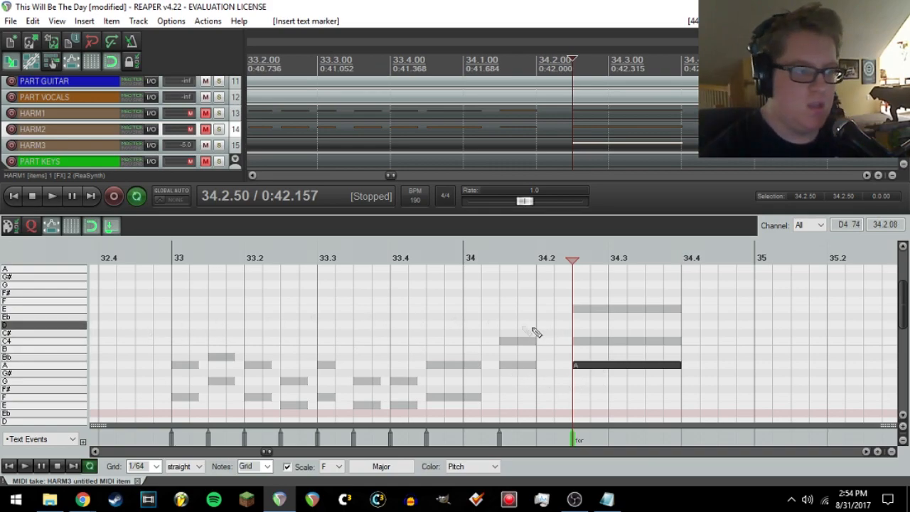
{"action": "left_click", "coordinate": [170, 269]}
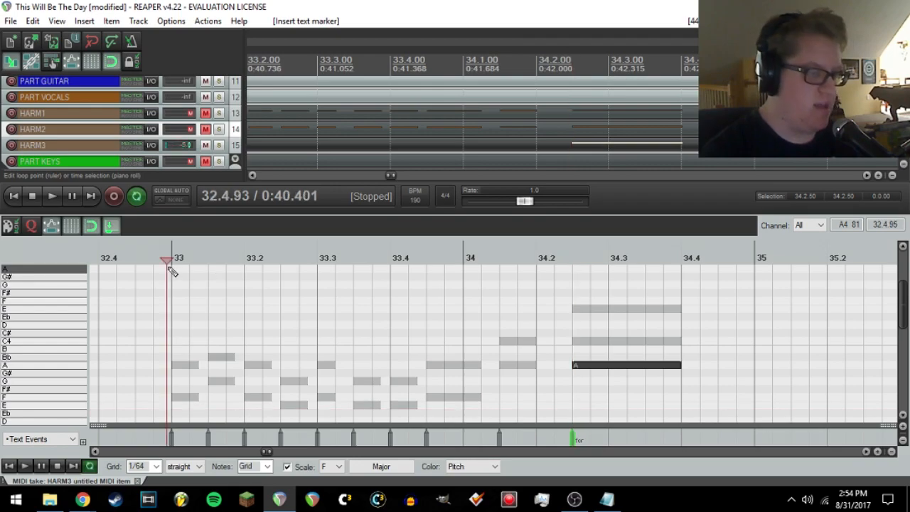
{"action": "key", "text": "ctrl+alt+Down"}
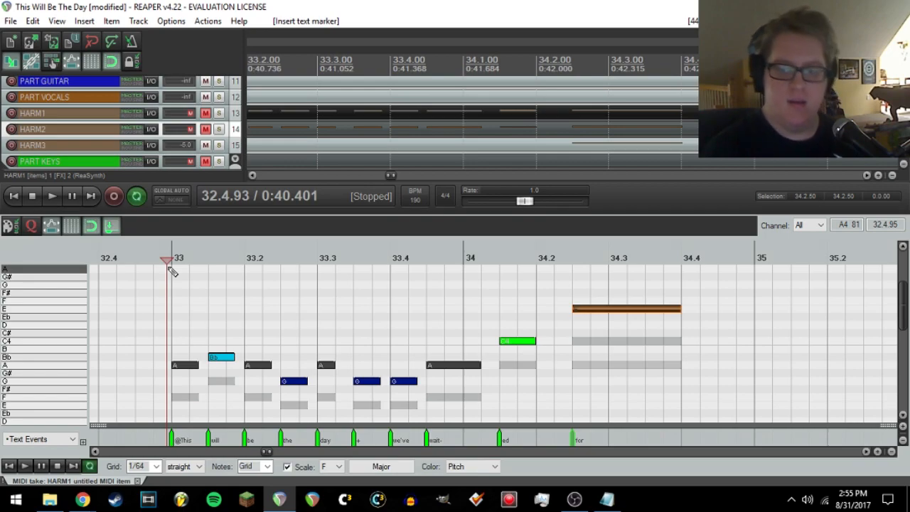
{"action": "key", "text": "space"}
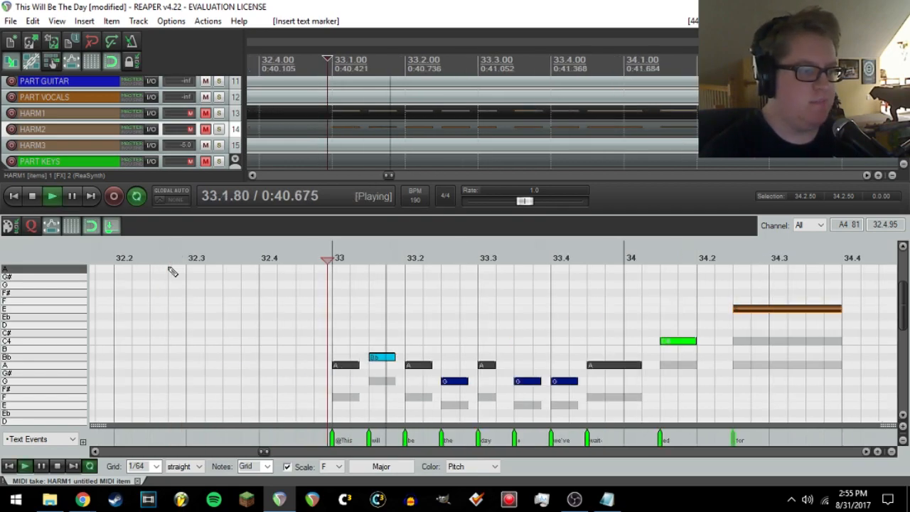
- Unmute HARM1 and HARM2 and play the phrase from measure 33 with all the harmony parts
{"action": "key", "text": "ctrl+space"}
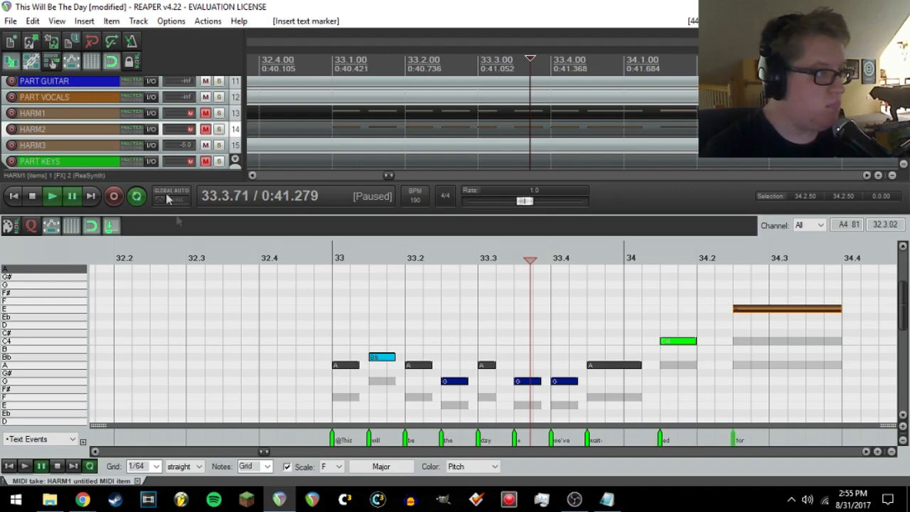
{"action": "left_click", "coordinate": [205, 129]}
{"action": "left_click", "coordinate": [206, 112]}
{"action": "left_click", "coordinate": [332, 258]}
{"action": "key", "text": "space"}
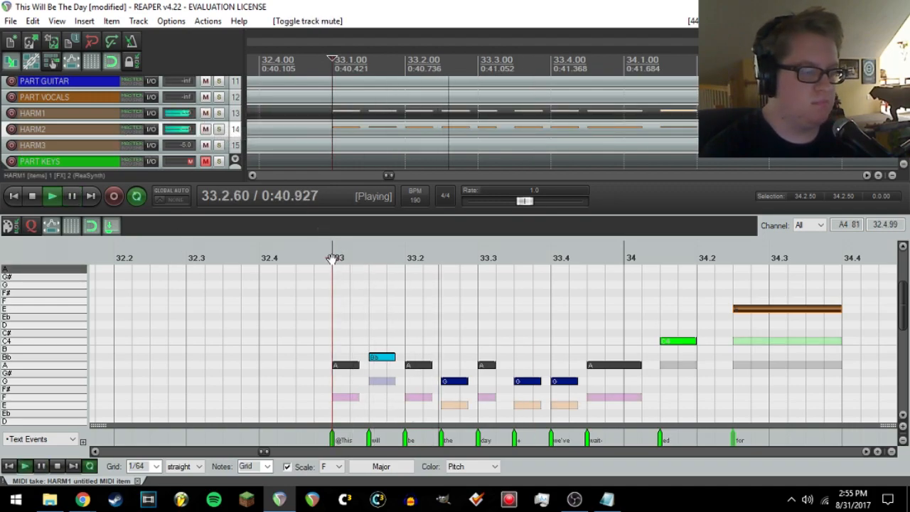
{"action": "key", "text": "ctrl+space"}
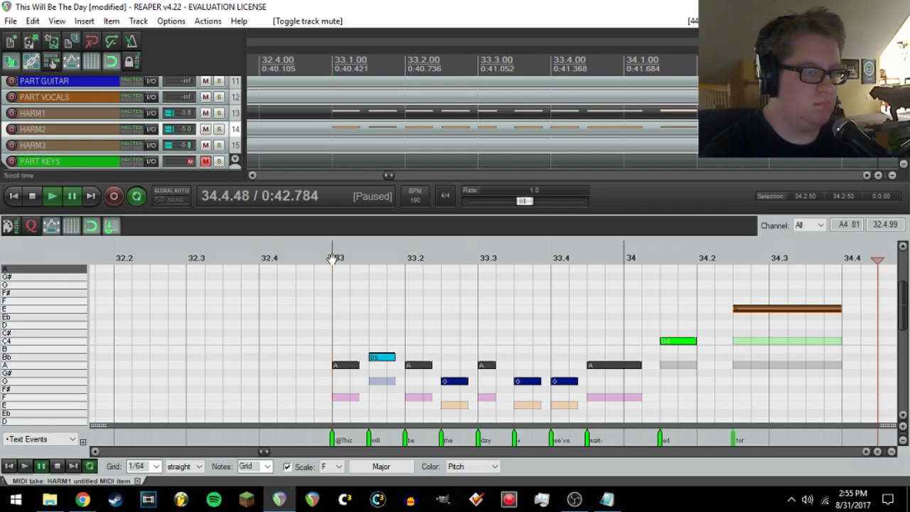
- Solo the Vocals and VocalBU tracks and loop playback of the "for" section from 34.2.50 to 34.4.00
{"action": "left_click", "coordinate": [732, 259]}
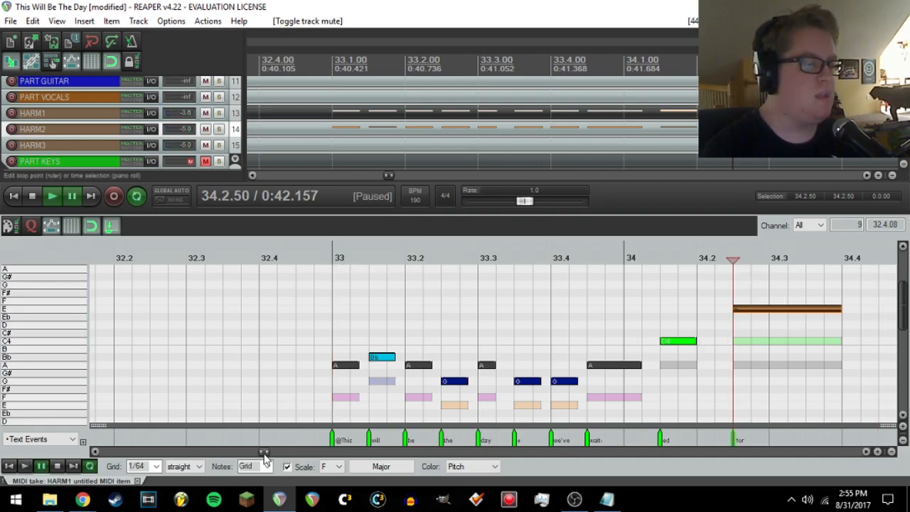
{"action": "left_click_drag", "start_coordinate": [264, 452], "coordinate": [272, 453]}
{"action": "scroll", "coordinate": [287, 140], "scroll_direction": "up", "scroll_amount": 3}
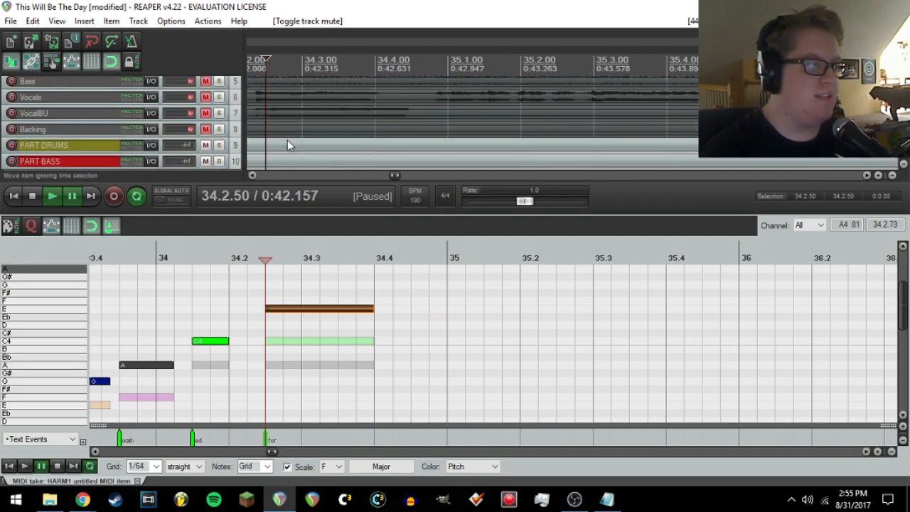
{"action": "left_click", "coordinate": [219, 113]}
{"action": "left_click", "coordinate": [217, 100]}
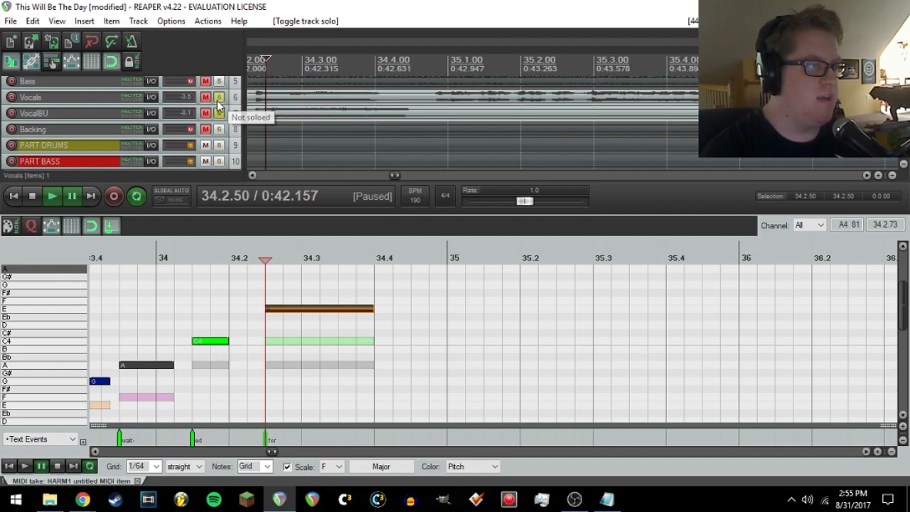
{"action": "scroll", "coordinate": [274, 128], "scroll_direction": "down", "scroll_amount": 1}
{"action": "scroll", "coordinate": [280, 141], "scroll_direction": "up", "scroll_amount": 1}
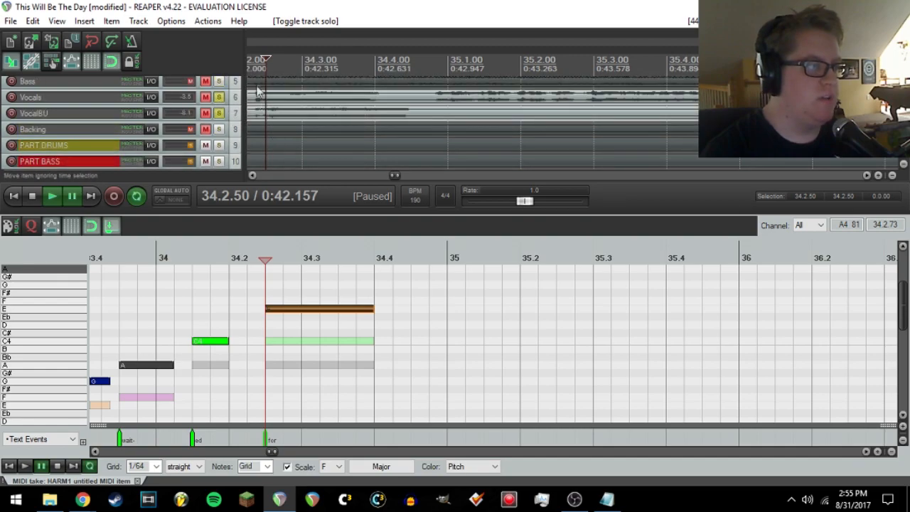
{"action": "left_click", "coordinate": [251, 64]}
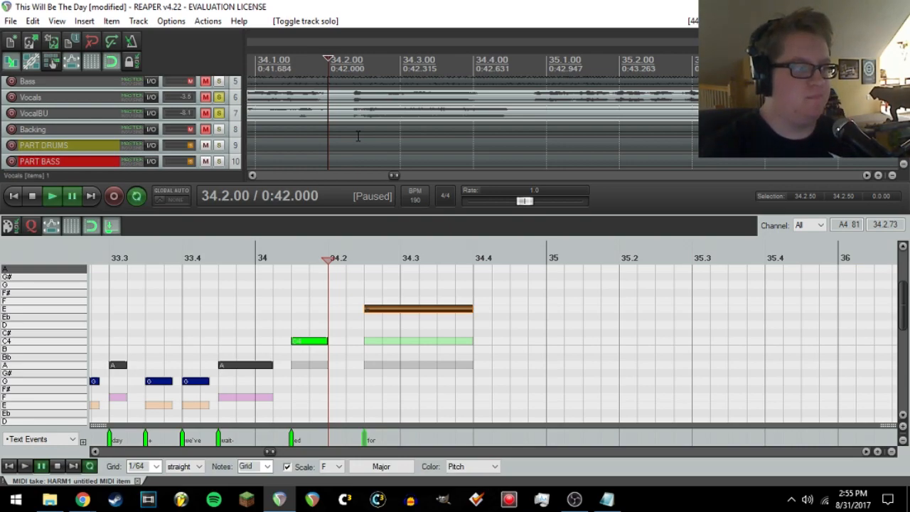
{"action": "left_click_drag", "start_coordinate": [367, 261], "coordinate": [472, 260]}
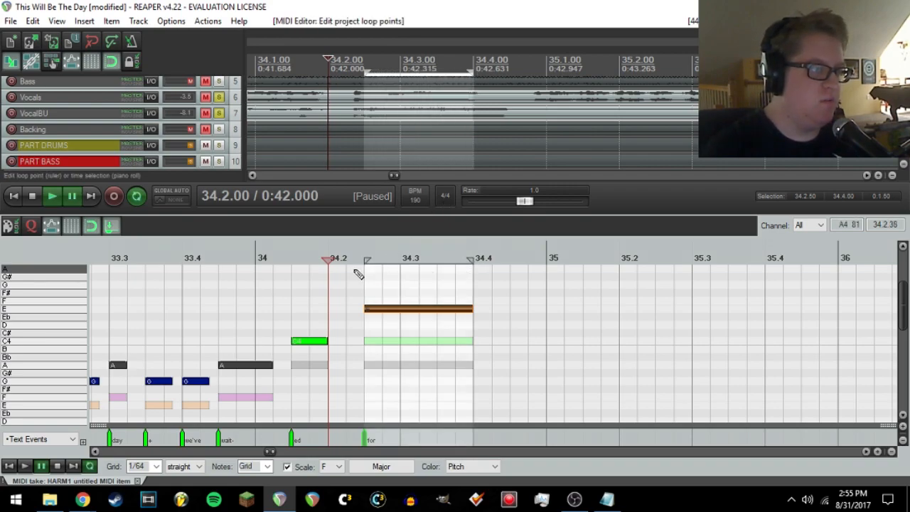
{"action": "key", "text": "space"}
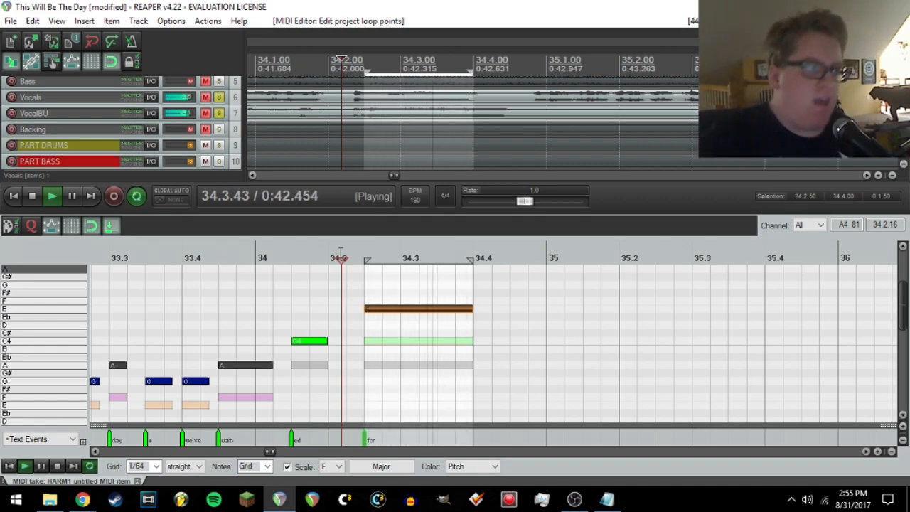
- Unsolo Vocals to hear VocalBU alone in the loop, and save the project once playback is stopped
{"action": "left_click", "coordinate": [219, 98]}
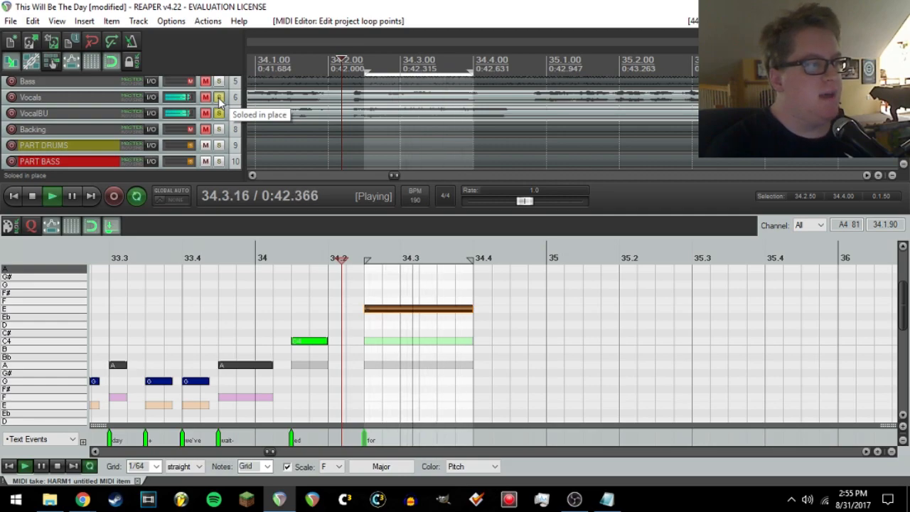
{"action": "left_click", "coordinate": [219, 97]}
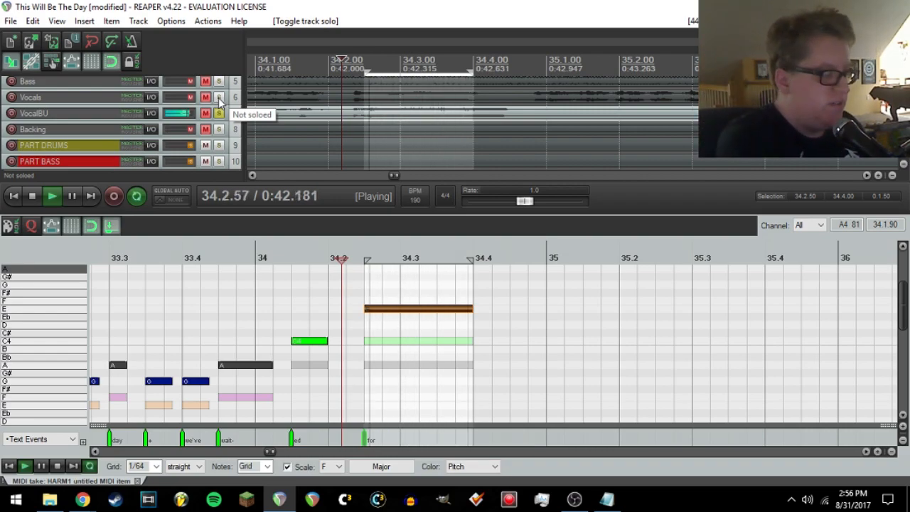
{"action": "key", "text": "space"}
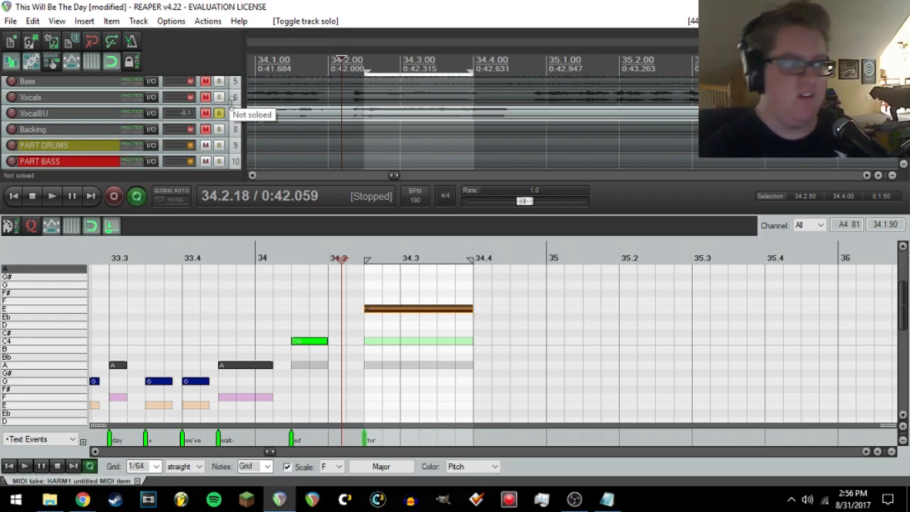
{"action": "left_click", "coordinate": [11, 20]}
{"action": "left_click", "coordinate": [32, 65]}
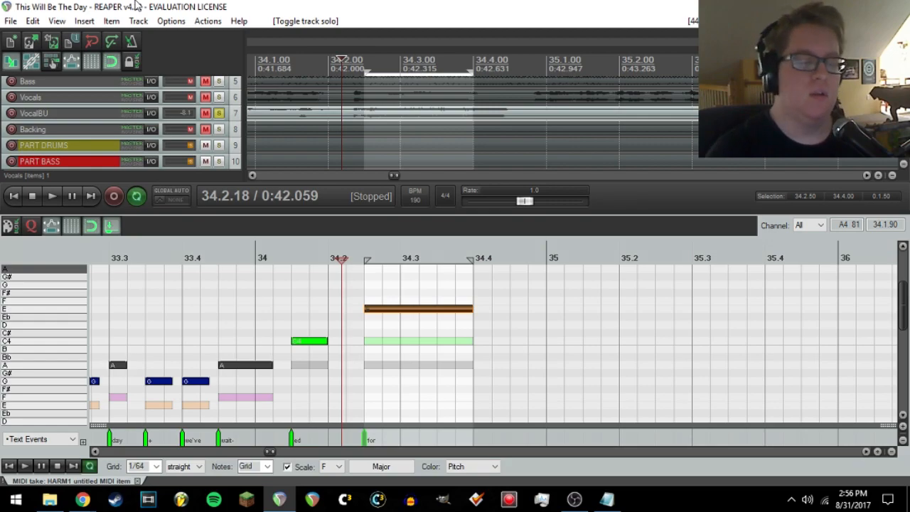
- Clear the loop selection, replay from about beat 34.2, and turn off the remaining vocal solo
{"action": "left_click_drag", "start_coordinate": [471, 262], "coordinate": [366, 264]}
{"action": "left_click", "coordinate": [365, 264]}
{"action": "left_click", "coordinate": [330, 258]}
{"action": "key", "text": "space"}
{"action": "key", "text": "ctrl+space"}
{"action": "left_click", "coordinate": [219, 96]}
{"action": "left_click", "coordinate": [219, 113]}
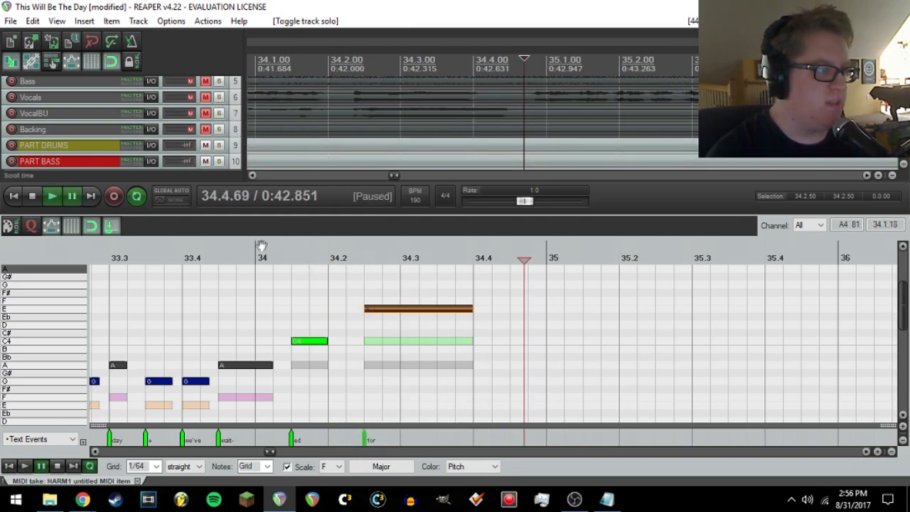
- Play from just before measure 34 through measure 39 to hear the phrase that follows
{"action": "left_click", "coordinate": [248, 250]}
{"action": "key", "text": "space"}
{"action": "scroll", "coordinate": [639, 331], "scroll_direction": "down", "scroll_amount": 2}
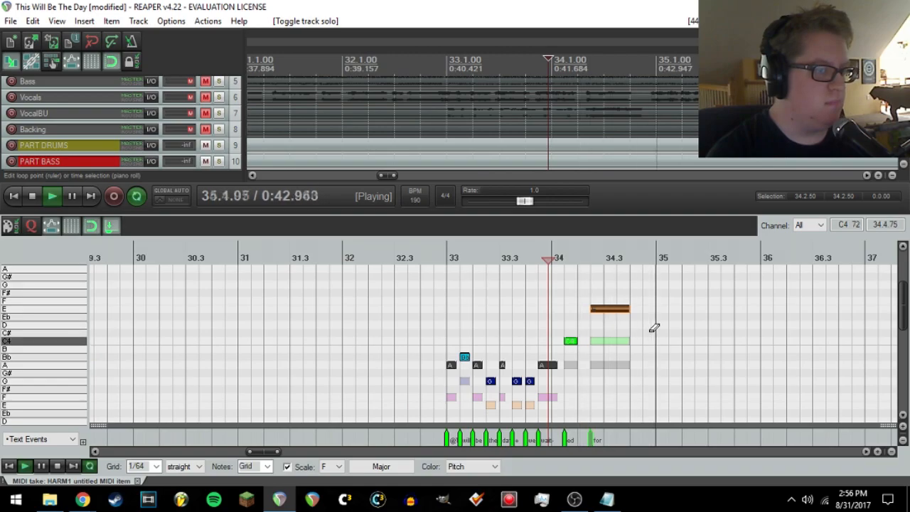
{"action": "scroll", "coordinate": [652, 335], "scroll_direction": "down", "scroll_amount": 3}
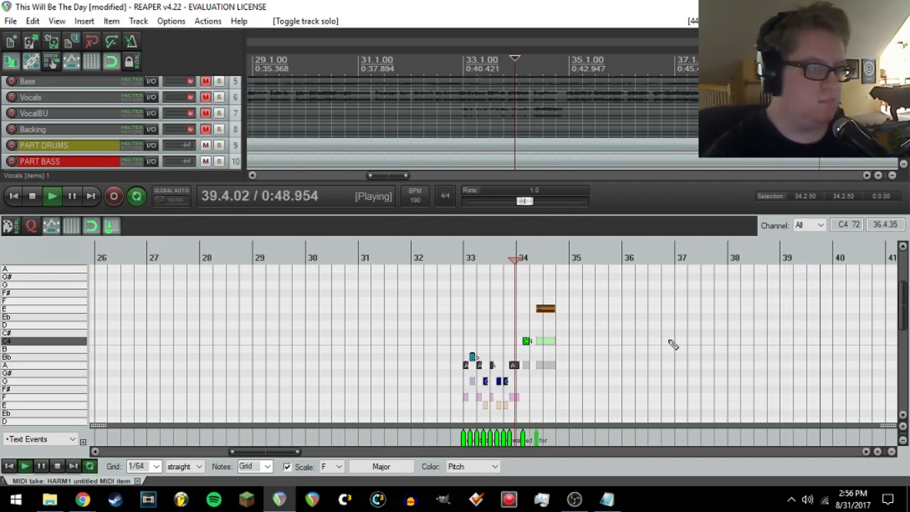
{"action": "scroll", "coordinate": [640, 341], "scroll_direction": "down", "scroll_amount": 2}
{"action": "key", "text": "ctrl+space"}
- Review the charted harmony notes and lyric events from measure 33 up to the start of measure 35
{"action": "left_click", "coordinate": [446, 258]}
{"action": "scroll", "coordinate": [652, 331], "scroll_direction": "up", "scroll_amount": 7}
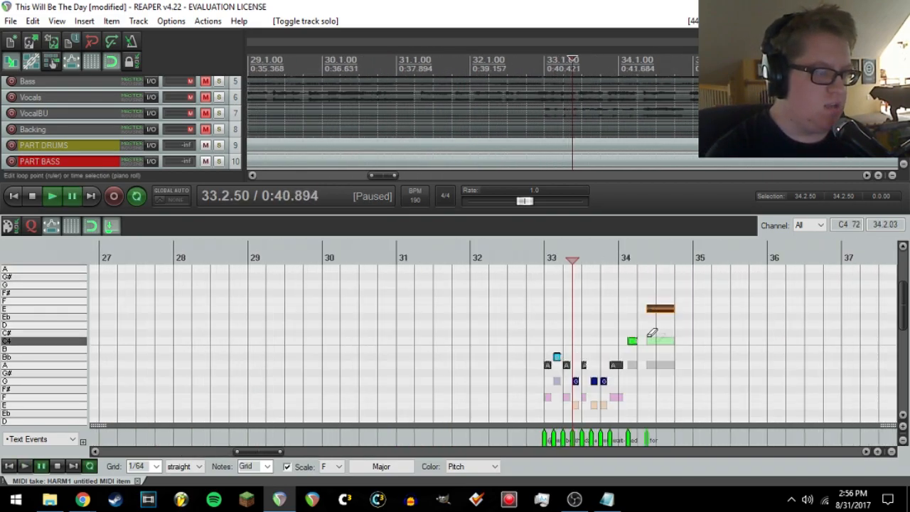
{"action": "scroll", "coordinate": [559, 323], "scroll_direction": "down", "scroll_amount": 2}
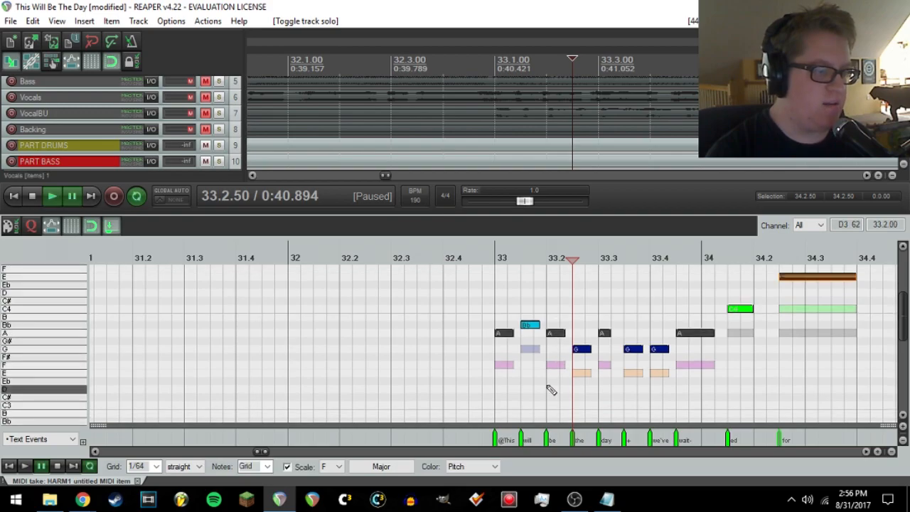
{"action": "scroll", "coordinate": [548, 384], "scroll_direction": "down", "scroll_amount": 2}
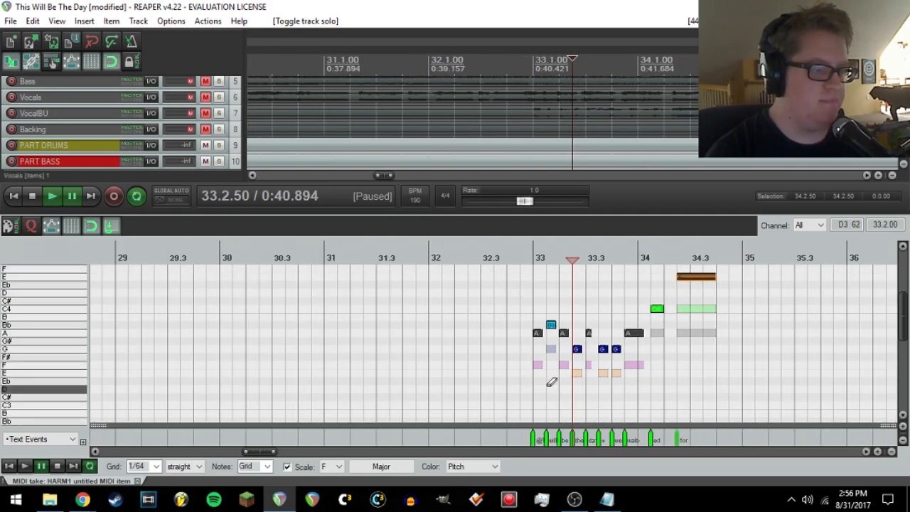
{"action": "left_click", "coordinate": [535, 259]}
{"action": "scroll", "coordinate": [715, 363], "scroll_direction": "up", "scroll_amount": 3}
{"action": "scroll", "coordinate": [725, 367], "scroll_direction": "down", "scroll_amount": 4}
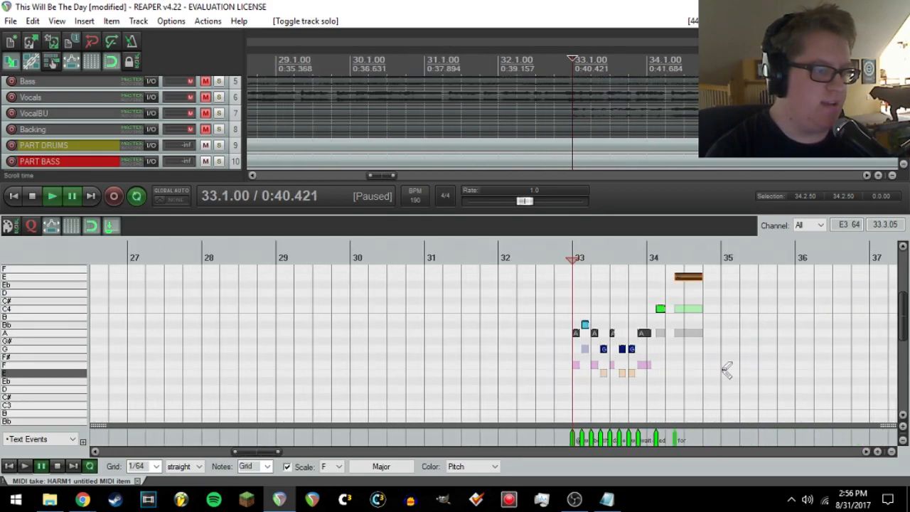
{"action": "left_click", "coordinate": [663, 259]}
{"action": "scroll", "coordinate": [721, 314], "scroll_direction": "up", "scroll_amount": 4}
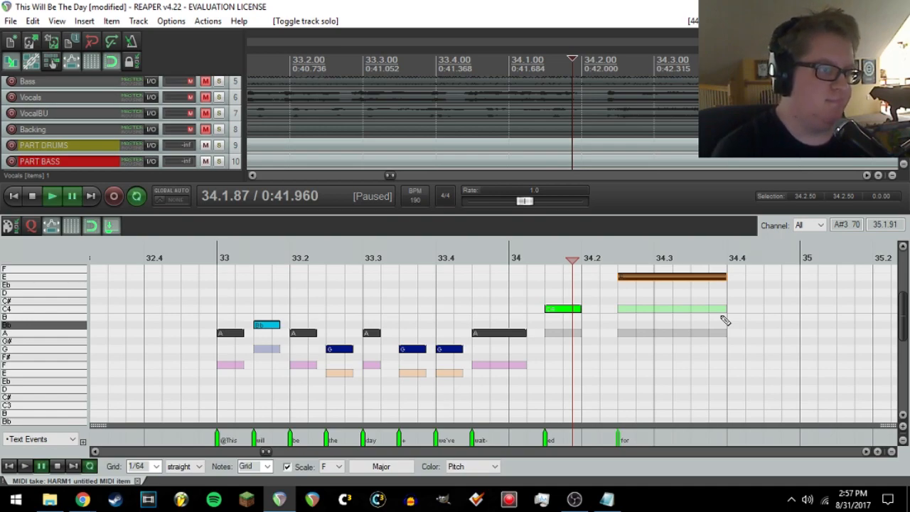
{"action": "scroll", "coordinate": [725, 320], "scroll_direction": "down", "scroll_amount": 3}
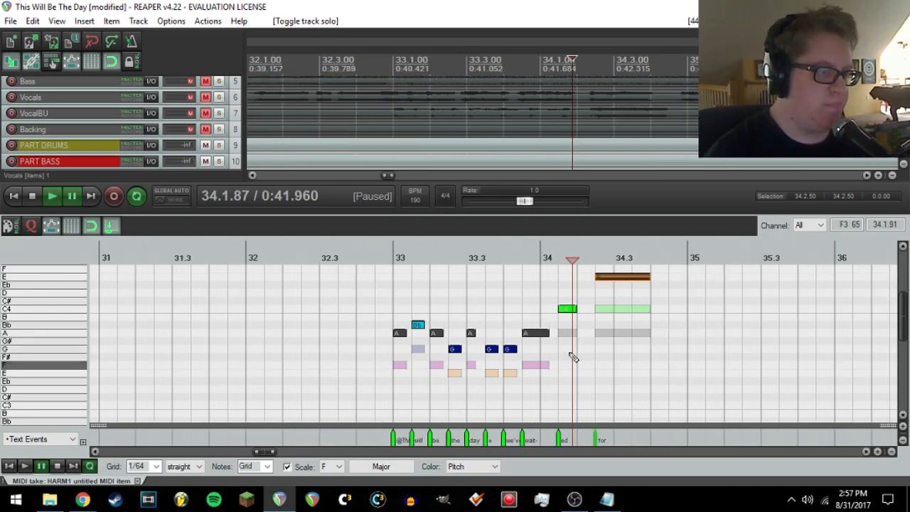
{"action": "scroll", "coordinate": [459, 307], "scroll_direction": "up", "scroll_amount": 2}
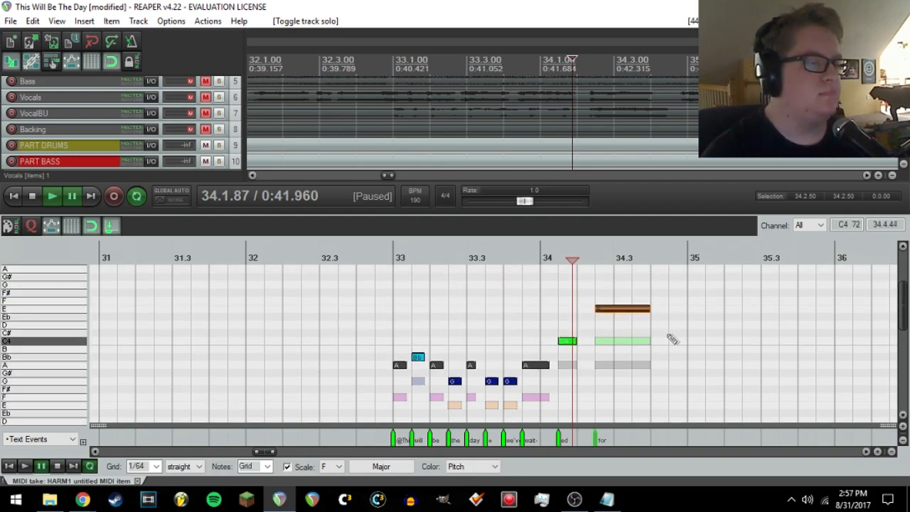
{"action": "left_click", "coordinate": [695, 258]}
{"action": "scroll", "coordinate": [733, 284], "scroll_direction": "down", "scroll_amount": 2}
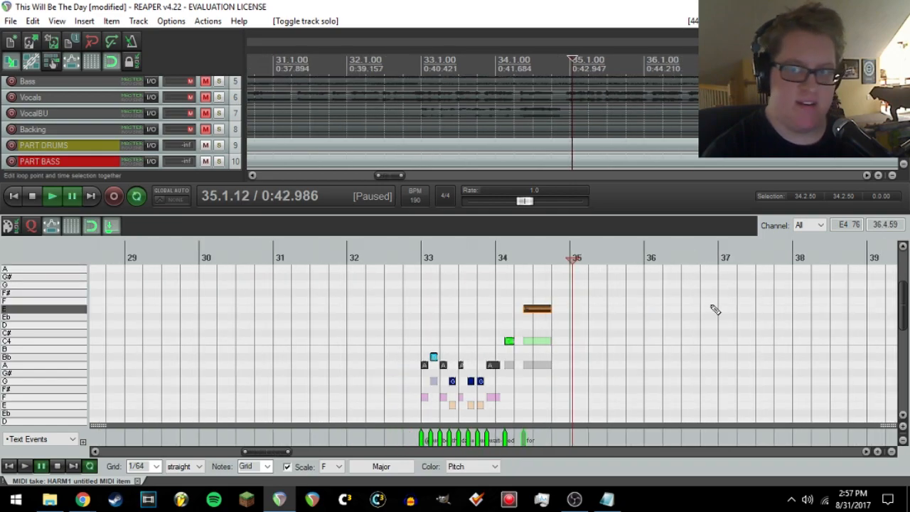
- Listen from measure 35 and add HARM1 notes A3 at 35.1.00, Bb3 at 35.1.50 and A3 at 35.2.00
{"action": "left_click", "coordinate": [570, 257]}
{"action": "key", "text": "space"}
{"action": "key", "text": "space"}
{"action": "scroll", "coordinate": [677, 299], "scroll_direction": "up", "scroll_amount": 2}
{"action": "left_click", "coordinate": [463, 258]}
{"action": "scroll", "coordinate": [463, 365], "scroll_direction": "up", "scroll_amount": 2}
{"action": "double_click", "coordinate": [570, 364]}
{"action": "key", "text": "space"}
{"action": "key", "text": "space"}
{"action": "double_click", "coordinate": [606, 356]}
{"action": "double_click", "coordinate": [642, 365]}
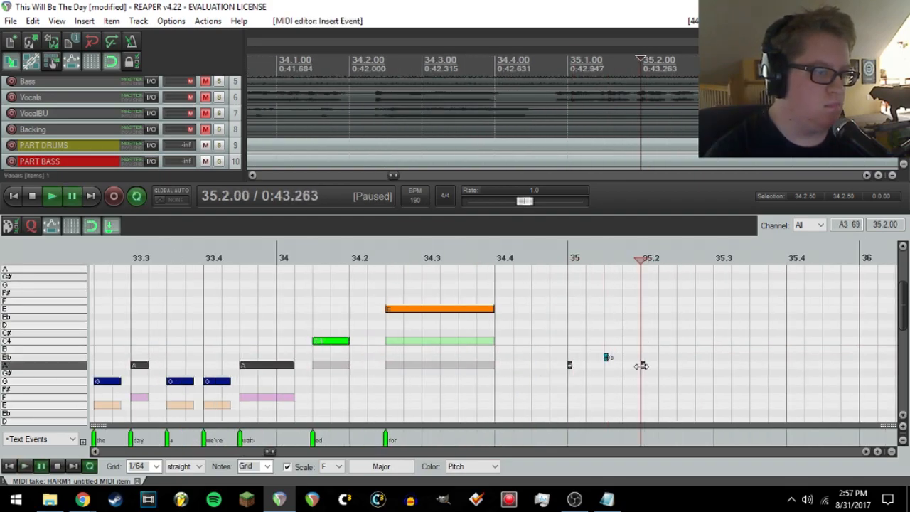
- Add G3 at 35.2.50, A3 at 35.3.00 and G3 at 35.3.50, and lengthen all the new notes, keeping the 35.3.00 note shorter
{"action": "left_click", "coordinate": [680, 381]}
{"action": "double_click", "coordinate": [680, 382]}
{"action": "double_click", "coordinate": [716, 365]}
{"action": "double_click", "coordinate": [751, 382]}
{"action": "left_click_drag", "start_coordinate": [769, 397], "coordinate": [593, 379]}
{"action": "left_click", "coordinate": [700, 372]}
{"action": "left_click_drag", "start_coordinate": [739, 366], "coordinate": [730, 371]}
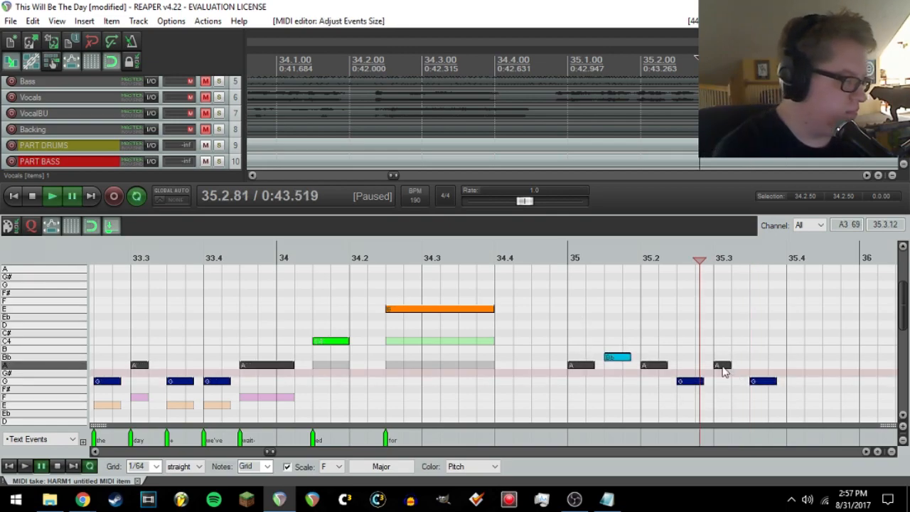
- Play from just before measure 35 and add G3 at 35.4.00, A3 at 35.4.50 and G3 at 36.1.00
{"action": "left_click", "coordinate": [555, 339]}
{"action": "key", "text": "space"}
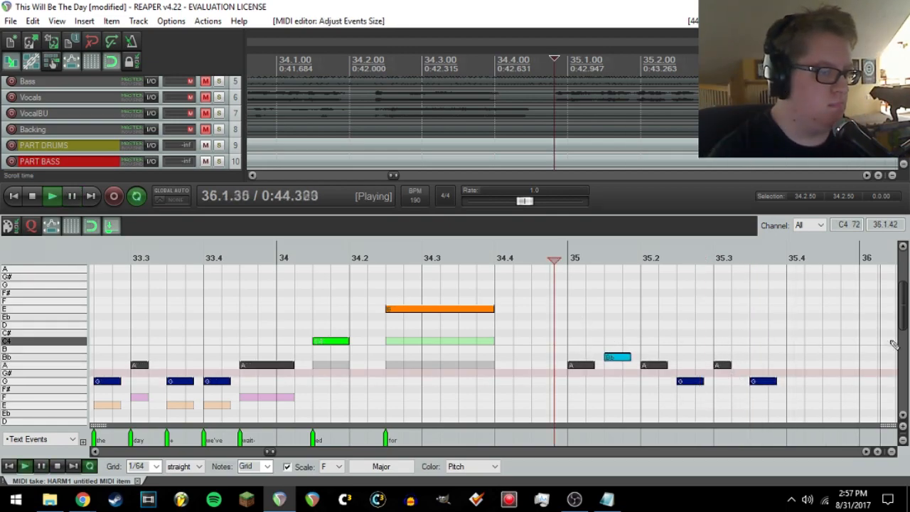
{"action": "key", "text": "space"}
{"action": "double_click", "coordinate": [330, 382]}
{"action": "double_click", "coordinate": [366, 365]}
{"action": "double_click", "coordinate": [402, 381]}
{"action": "key", "text": "space"}
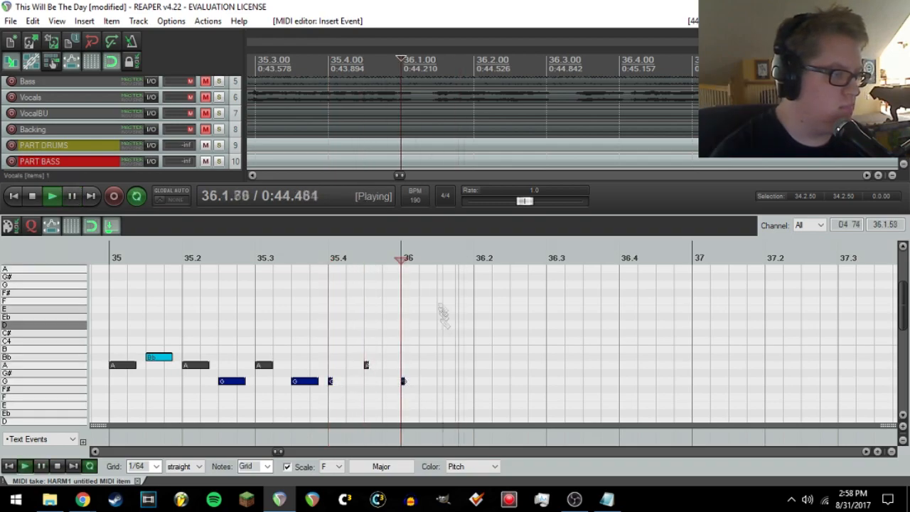
- Replay the end of the phrase and move the last G3 note to start at 36.1.50
{"action": "key", "text": "space"}
{"action": "left_click", "coordinate": [366, 265]}
{"action": "key", "text": "space"}
{"action": "key", "text": "space"}
{"action": "left_click_drag", "start_coordinate": [443, 354], "coordinate": [403, 400]}
{"action": "key", "text": "KP_6"}
{"action": "key", "text": "KP_6"}
{"action": "key", "text": "KP_6"}
{"action": "key", "text": "KP_6"}
{"action": "key", "text": "KP_6"}
{"action": "key", "text": "KP_6"}
{"action": "key", "text": "KP_6"}
{"action": "key", "text": "KP_6"}
- Lengthen the G3 at 35.4.00, and extend the A3 at 35.4.50 and the G3 at 36.1.50 to about three quarters of a beat
{"action": "left_click_drag", "start_coordinate": [457, 336], "coordinate": [326, 407]}
{"action": "left_click_drag", "start_coordinate": [332, 382], "coordinate": [352, 390]}
{"action": "left_click", "coordinate": [365, 390]}
{"action": "left_click_drag", "start_coordinate": [391, 365], "coordinate": [418, 370]}
{"action": "key", "text": "space"}
{"action": "scroll", "coordinate": [498, 369], "scroll_direction": "down", "scroll_amount": 1}
{"action": "key", "text": "space"}
{"action": "left_click_drag", "start_coordinate": [462, 350], "coordinate": [487, 360]}
- Add F3 at 36.2.50, E3 at 36.3.50 and E3 at 36.4.50, lengthening the first two to about three quarters of a beat
{"action": "double_click", "coordinate": [514, 367]}
{"action": "key", "text": "space"}
{"action": "key", "text": "space"}
{"action": "double_click", "coordinate": [586, 374]}
{"action": "left_click_drag", "start_coordinate": [604, 381], "coordinate": [564, 378]}
{"action": "left_click", "coordinate": [418, 263]}
{"action": "key", "text": "space"}
{"action": "key", "text": "space"}
{"action": "double_click", "coordinate": [656, 373]}
{"action": "key", "text": "space"}
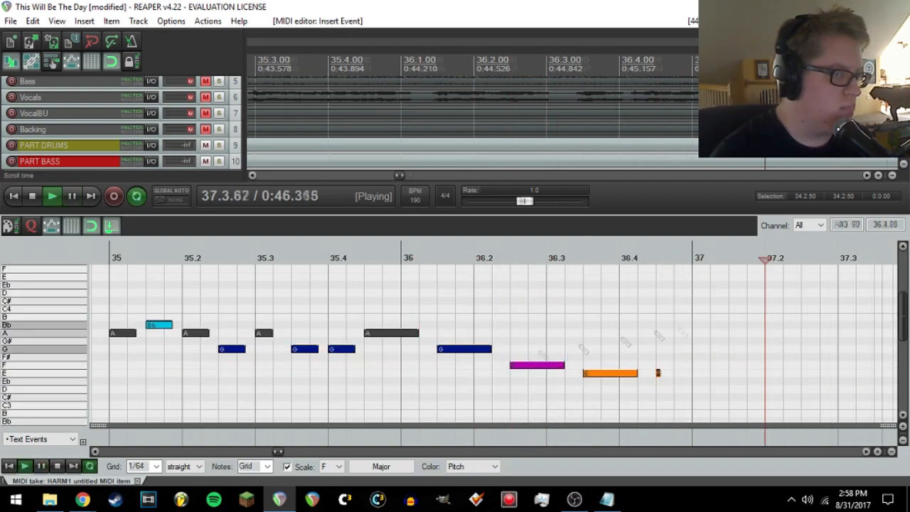
- Add a D3 note from 37.2.00 to 38.1.00 and extend the preceding E3 to about 37.1.75
{"action": "key", "text": "space"}
{"action": "left_click", "coordinate": [202, 388]}
{"action": "double_click", "coordinate": [330, 390]}
{"action": "left_click_drag", "start_coordinate": [333, 389], "coordinate": [545, 421]}
{"action": "left_click_drag", "start_coordinate": [221, 373], "coordinate": [309, 403]}
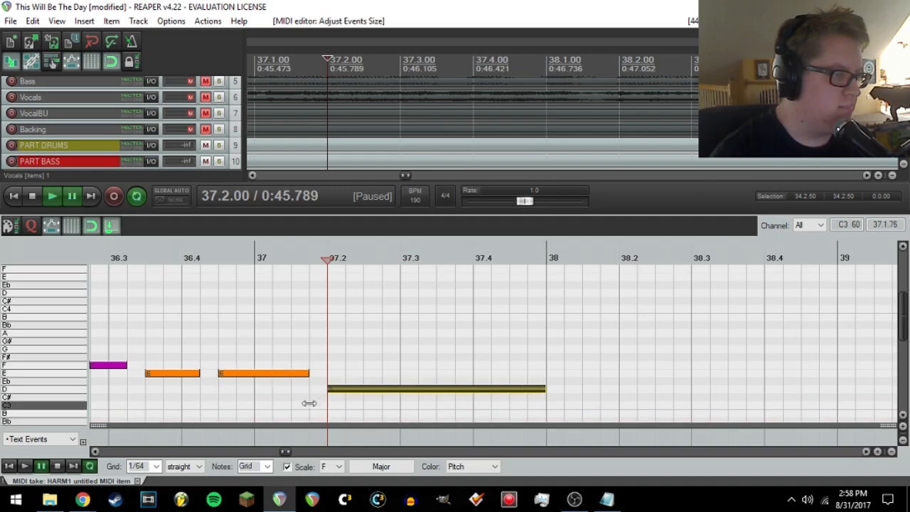
- Switch to Chrome, copy the line "This will be the day we open up the door" and hyphenate it in Lyric Hyphenator
{"action": "scroll", "coordinate": [487, 327], "scroll_direction": "down", "scroll_amount": 3}
{"action": "scroll", "coordinate": [488, 326], "scroll_direction": "left", "scroll_amount": 2}
{"action": "left_click", "coordinate": [83, 500]}
{"action": "left_click_drag", "start_coordinate": [354, 364], "coordinate": [139, 363]}
{"action": "key", "text": "ctrl+c"}
{"action": "left_click", "coordinate": [330, 9]}
{"action": "key", "text": "ctrl+v"}
{"action": "left_click", "coordinate": [135, 378]}
- Insert a "+" after "day" and another after "door" in the hyphenated line, and copy the whole line
{"action": "left_click", "coordinate": [216, 218]}
{"action": "type", "text": "+"}
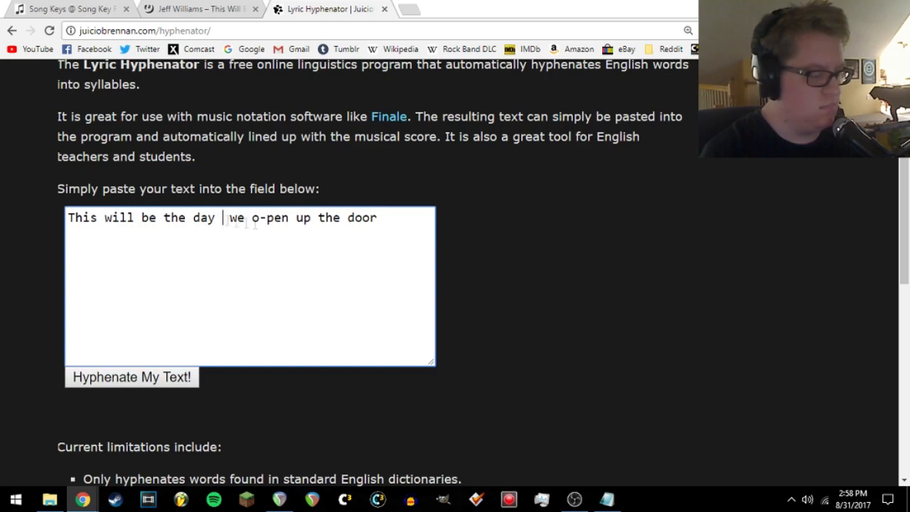
{"action": "left_click", "coordinate": [400, 222]}
{"action": "type", "text": "+"}
{"action": "left_click_drag", "start_coordinate": [404, 223], "coordinate": [66, 217]}
{"action": "key", "text": "ctrl+c"}
- Switch to Lyrics.txt in Notepad, paste the line over the old lyrics after the "@", and put a space after every hyphen with Replace All
{"action": "left_click", "coordinate": [606, 500]}
{"action": "left_click_drag", "start_coordinate": [142, 113], "coordinate": [118, 87]}
{"action": "key", "text": "ctrl+v"}
{"action": "left_click", "coordinate": [353, 283]}
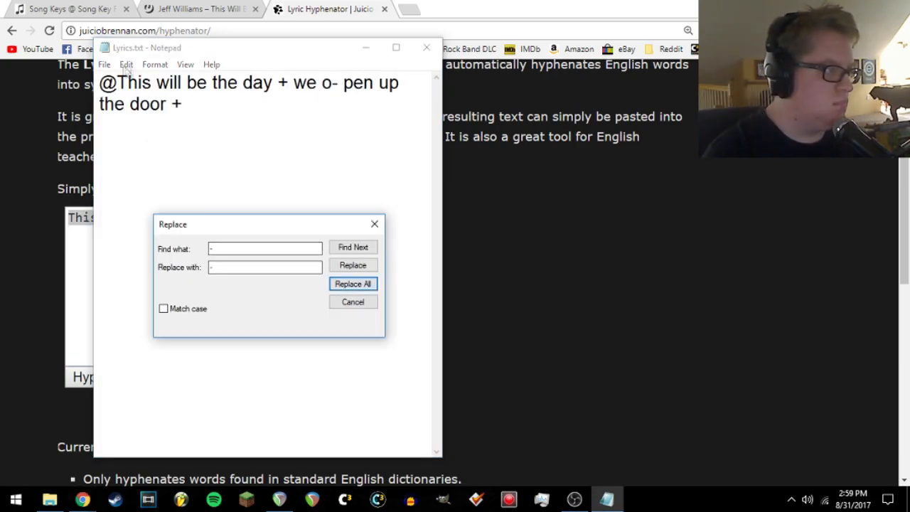
- Switch to REAPER, select the new HARM1 notes from measure 35 on, and import the lyrics from Lyrics.txt onto them
{"action": "left_click", "coordinate": [279, 500]}
{"action": "left_click_drag", "start_coordinate": [335, 305], "coordinate": [590, 400]}
{"action": "key", "text": "l"}
{"action": "double_click", "coordinate": [315, 272]}
{"action": "left_click", "coordinate": [331, 260]}
{"action": "scroll", "coordinate": [558, 347], "scroll_direction": "up", "scroll_amount": 4}
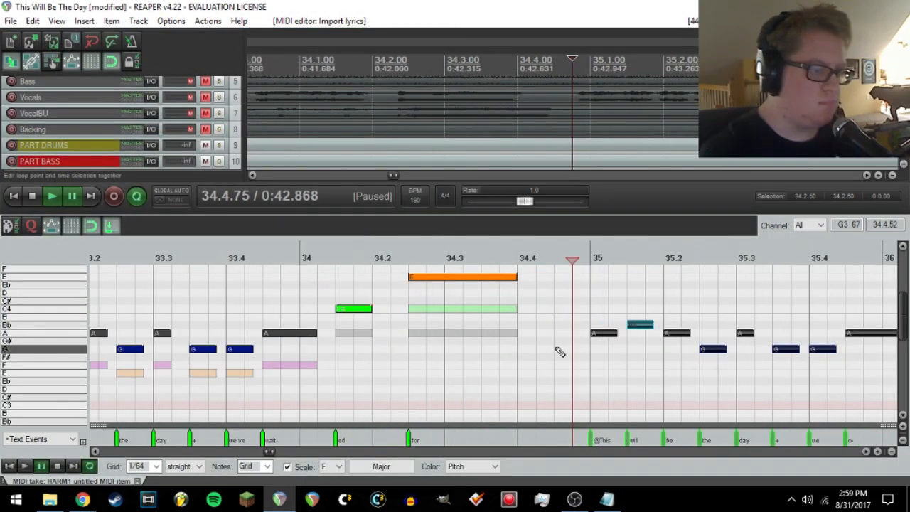
{"action": "left_click", "coordinate": [866, 452]}
{"action": "left_click", "coordinate": [866, 452]}
{"action": "left_click", "coordinate": [866, 452]}
{"action": "left_click", "coordinate": [866, 452]}
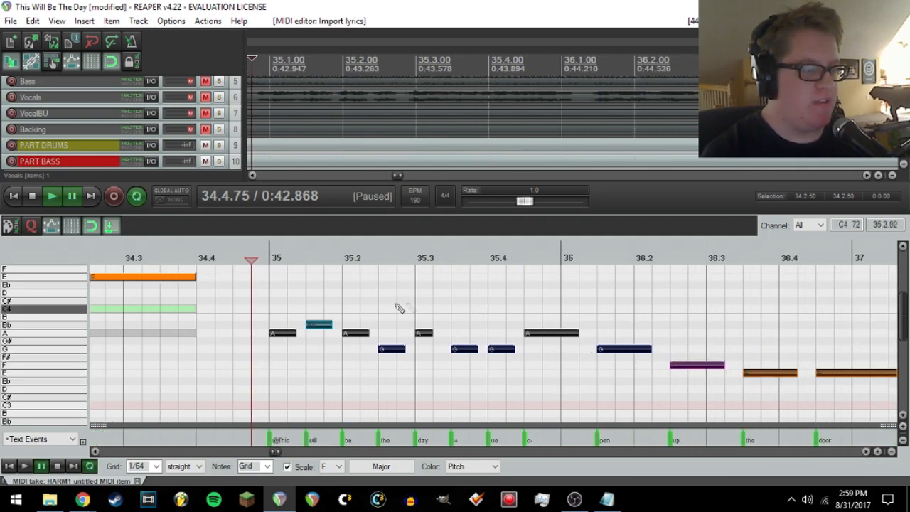
- Play back the HARM1 phrase from measure 35 to check its notes and lyrics against the song
{"action": "left_click", "coordinate": [273, 257]}
{"action": "key", "text": "space"}
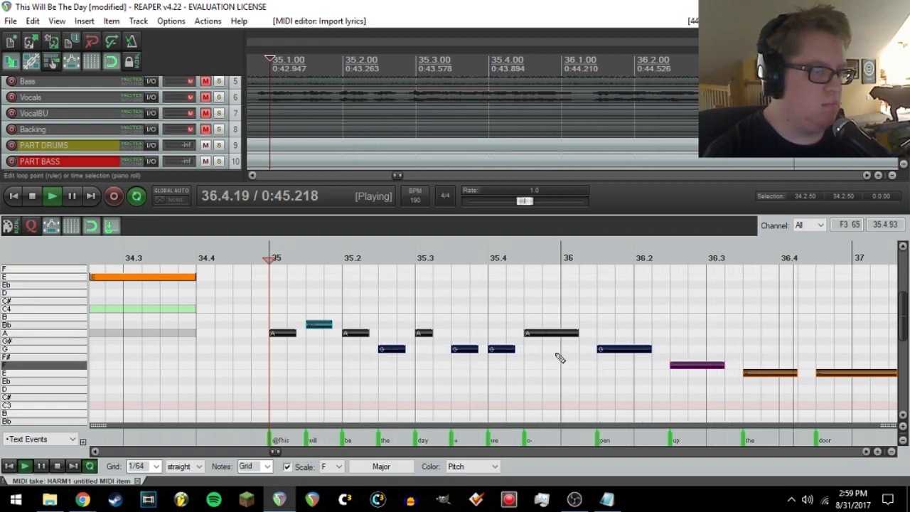
{"action": "key", "text": "ctrl+space"}
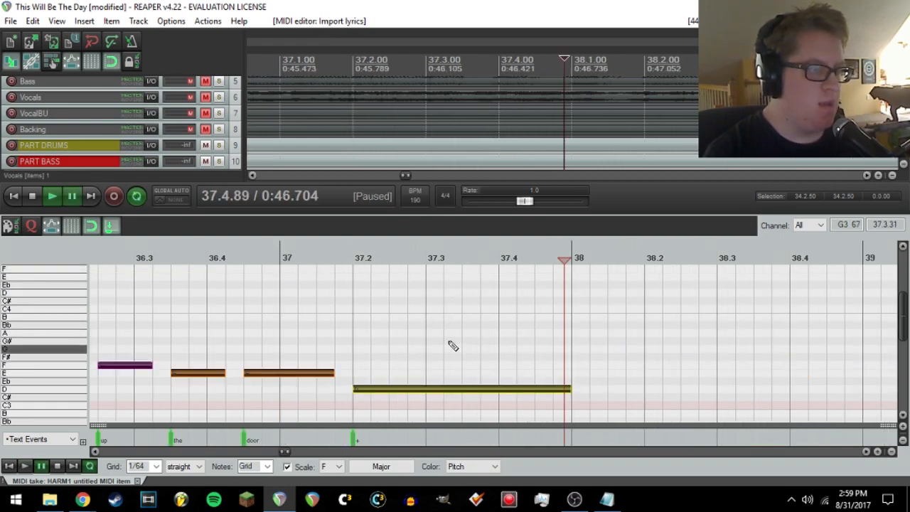
{"action": "scroll", "coordinate": [450, 145], "scroll_direction": "up", "scroll_amount": 4}
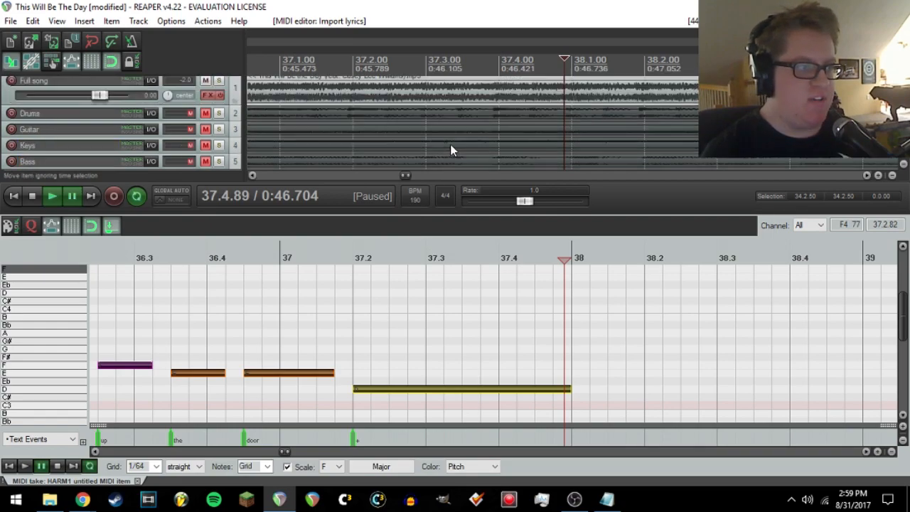
{"action": "scroll", "coordinate": [447, 143], "scroll_direction": "down", "scroll_amount": 2}
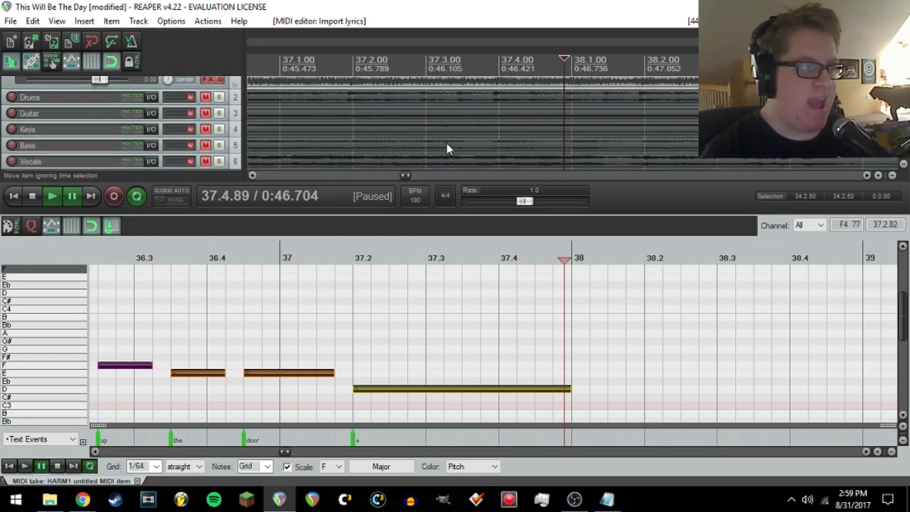
{"action": "scroll", "coordinate": [499, 325], "scroll_direction": "down", "scroll_amount": 4}
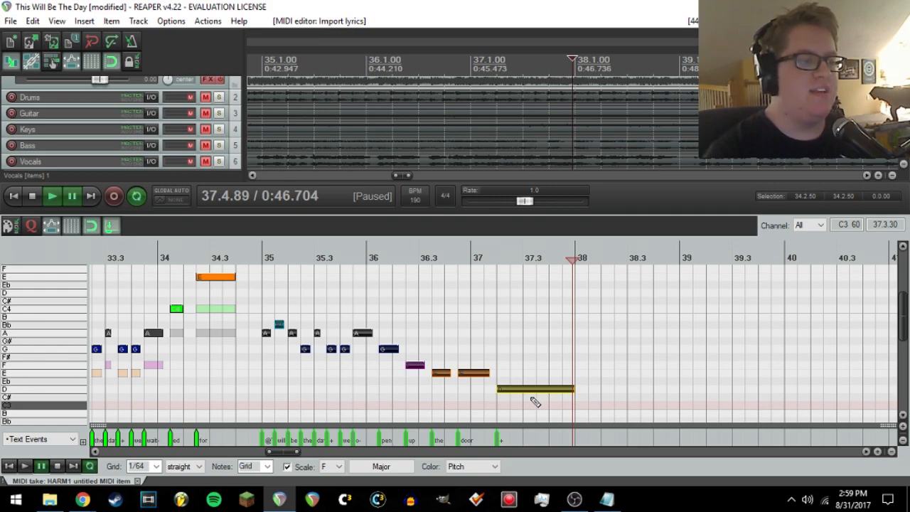
{"action": "left_click", "coordinate": [470, 256]}
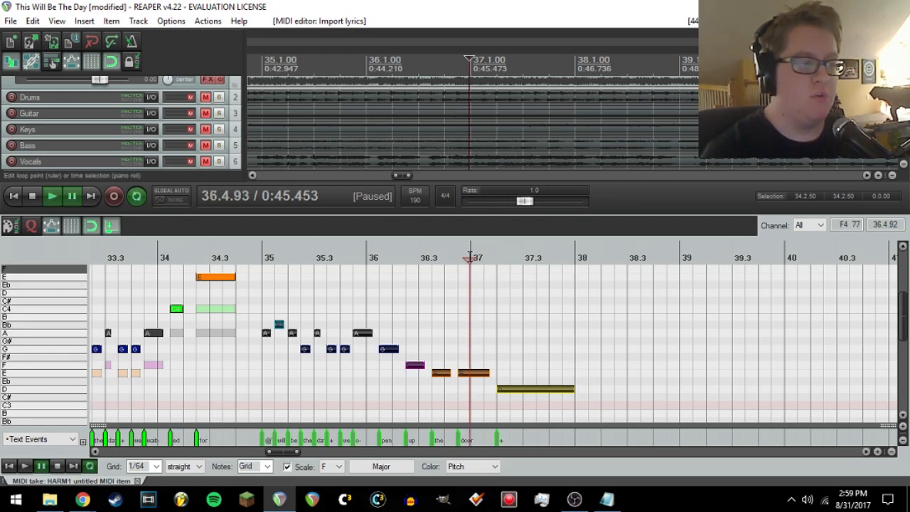
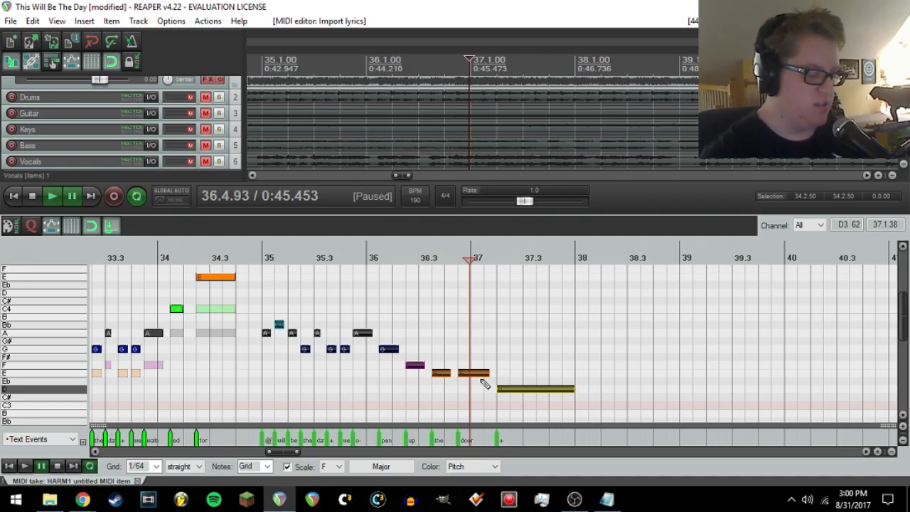
{"action": "left_click", "coordinate": [264, 259]}
{"action": "key", "text": "space"}
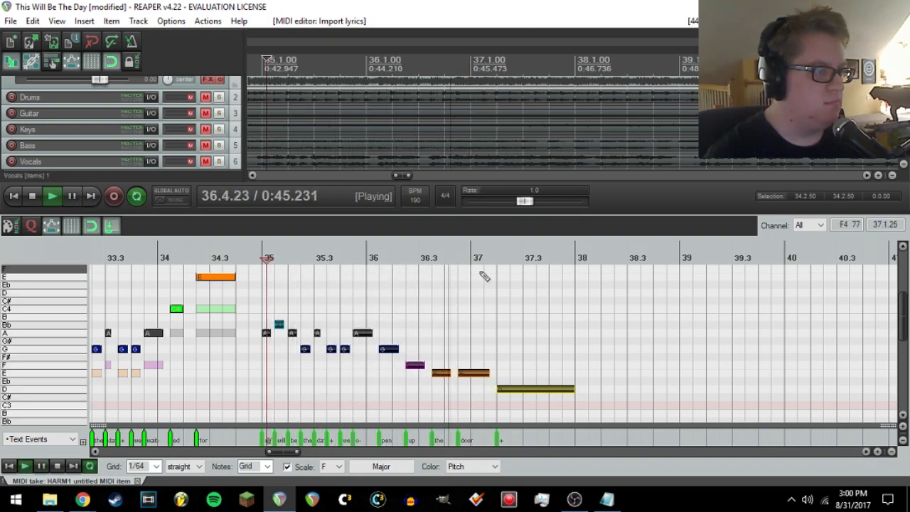
{"action": "key", "text": "ctrl+space"}
- Open the HARM2 part for editing, mute the HARM1 track, and listen for the phrase that starts at 37.2
{"action": "left_click", "coordinate": [496, 257]}
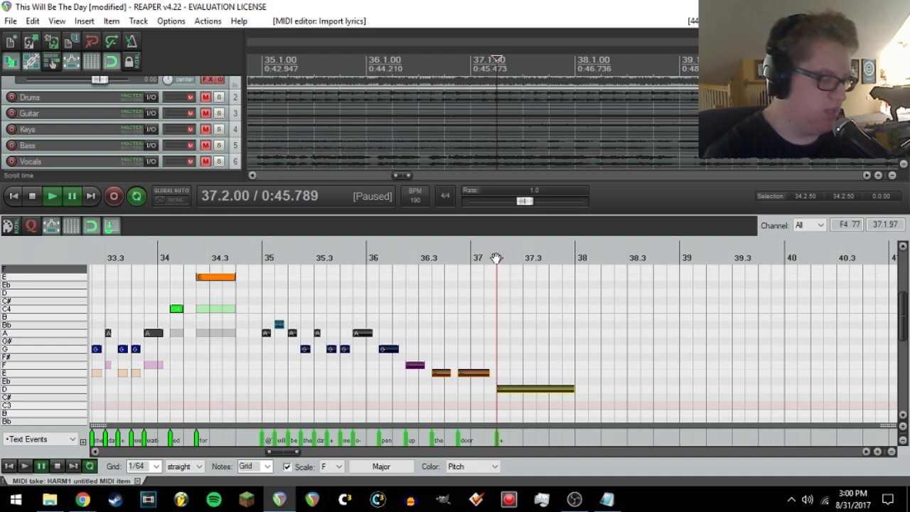
{"action": "key", "text": "ctrl+alt+Down"}
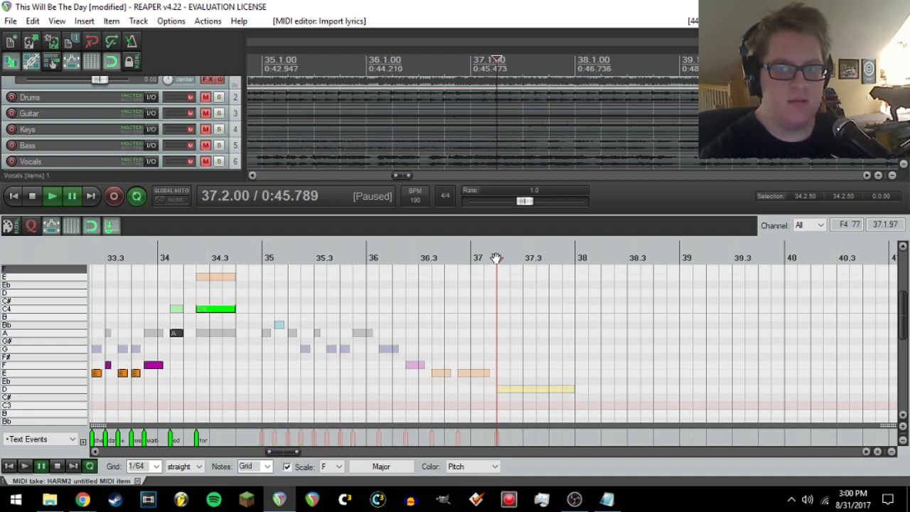
{"action": "scroll", "coordinate": [374, 137], "scroll_direction": "down", "scroll_amount": 6}
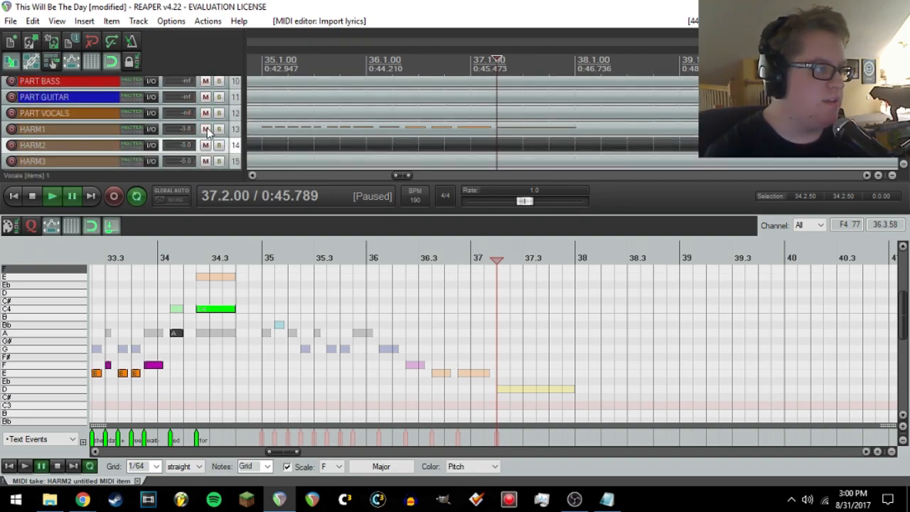
{"action": "left_click", "coordinate": [205, 129]}
{"action": "left_click", "coordinate": [436, 259]}
{"action": "key", "text": "space"}
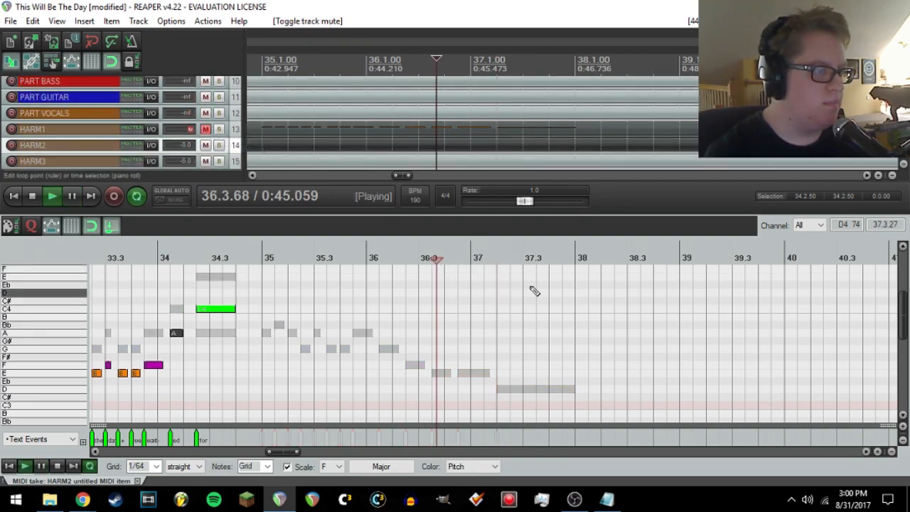
{"action": "key", "text": "ctrl+space"}
{"action": "left_click", "coordinate": [497, 257]}
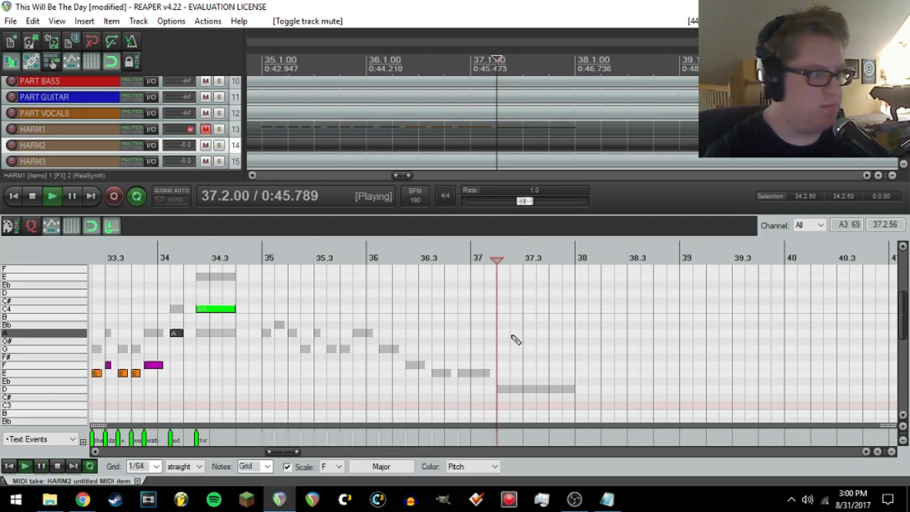
- Add seven C4 notes half a beat apart from 37.2 to measure 38 in HARM2, and play them back
{"action": "scroll", "coordinate": [512, 335], "scroll_direction": "up", "scroll_amount": 3}
{"action": "left_click", "coordinate": [545, 330]}
{"action": "left_click", "coordinate": [34, 310]}
{"action": "double_click", "coordinate": [544, 309]}
{"action": "left_click", "coordinate": [573, 308]}
{"action": "left_click", "coordinate": [598, 309]}
{"action": "left_click", "coordinate": [625, 309]}
{"action": "left_click", "coordinate": [651, 308]}
{"action": "left_click", "coordinate": [677, 309]}
{"action": "key", "text": "space"}
{"action": "left_click", "coordinate": [702, 308]}
{"action": "left_click_drag", "start_coordinate": [716, 299], "coordinate": [560, 321]}
{"action": "left_click", "coordinate": [508, 259]}
{"action": "key", "text": "space"}
{"action": "key", "text": "space"}
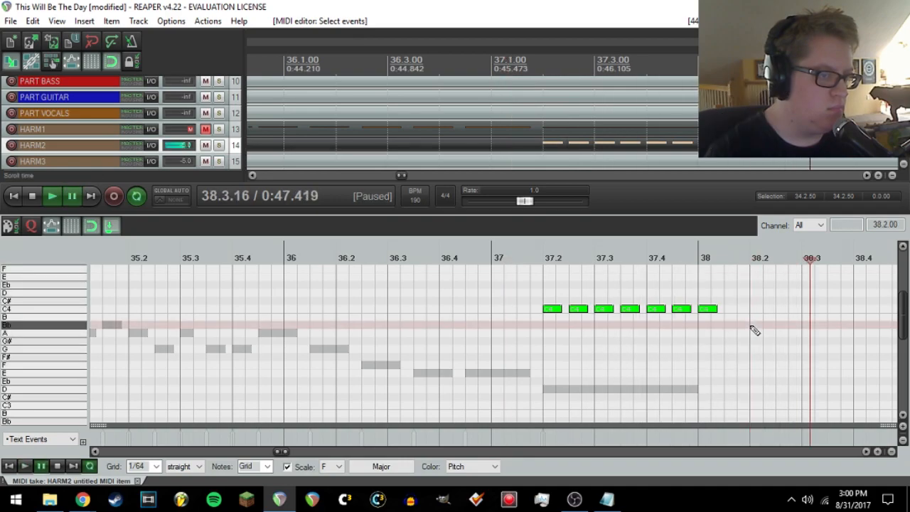
- Add an A3 note at 38.2 and a G3 note half a beat after it, and lengthen the C4 at measure 38
{"action": "left_click", "coordinate": [752, 327]}
{"action": "key", "text": "Down"}
{"action": "left_click", "coordinate": [751, 346]}
{"action": "key", "text": "space"}
{"action": "key", "text": "space"}
{"action": "double_click", "coordinate": [777, 347]}
{"action": "left_click_drag", "start_coordinate": [753, 333], "coordinate": [769, 333]}
{"action": "left_click_drag", "start_coordinate": [718, 308], "coordinate": [737, 309]}
- Lengthen the G3 note and the phrase's last A3 note in measure 38, and check the phrase by playback
{"action": "left_click", "coordinate": [672, 260]}
{"action": "key", "text": "space"}
{"action": "key", "text": "space"}
{"action": "left_click", "coordinate": [256, 263]}
{"action": "left_click_drag", "start_coordinate": [329, 333], "coordinate": [378, 332]}
{"action": "left_click_drag", "start_coordinate": [281, 348], "coordinate": [315, 349]}
{"action": "scroll", "coordinate": [316, 308], "scroll_direction": "down", "scroll_amount": 2}
{"action": "left_click", "coordinate": [353, 264]}
{"action": "key", "text": "space"}
{"action": "key", "text": "space"}
- Copy the six short C4 notes before measure 38 and paste them from 39.2 on
{"action": "left_click", "coordinate": [645, 260]}
{"action": "left_click_drag", "start_coordinate": [357, 290], "coordinate": [477, 340]}
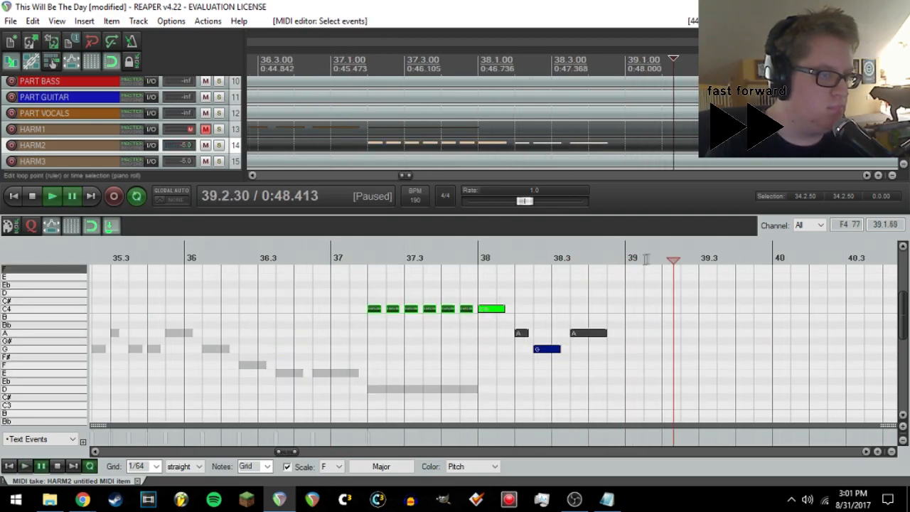
{"action": "left_click", "coordinate": [661, 260]}
{"action": "scroll", "coordinate": [662, 260], "scroll_direction": "up", "scroll_amount": 7}
{"action": "key", "text": "ctrl+v"}
{"action": "scroll", "coordinate": [662, 260], "scroll_direction": "down", "scroll_amount": 6}
- Play back the pasted notes, add a D4 note at measure 40, and listen for the pitch that follows
{"action": "left_click", "coordinate": [335, 260]}
{"action": "key", "text": "space"}
{"action": "key", "text": "space"}
{"action": "left_click", "coordinate": [476, 292]}
{"action": "left_click", "coordinate": [29, 300]}
{"action": "left_click", "coordinate": [29, 293]}
{"action": "key", "text": "space"}
{"action": "key", "text": "space"}
- Add an A3 note at 40.2, a G3 note half a beat after it, and an F3 note midway through beat 40.3
{"action": "left_click", "coordinate": [522, 309]}
{"action": "key", "text": "Down"}
{"action": "key", "text": "Down"}
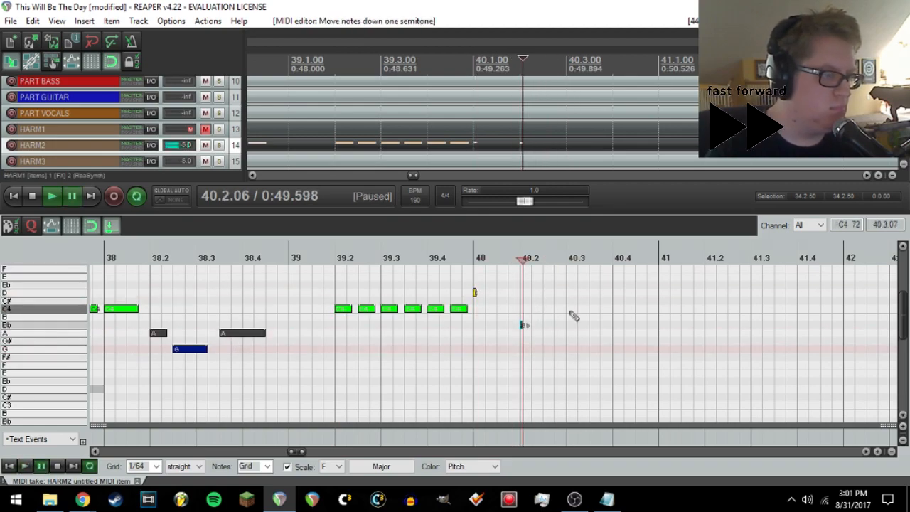
{"action": "key", "text": "Down"}
{"action": "left_click", "coordinate": [545, 325]}
{"action": "double_click", "coordinate": [546, 348]}
{"action": "key", "text": "space"}
{"action": "key", "text": "space"}
{"action": "double_click", "coordinate": [590, 364]}
- Lengthen the D4, A3, G3 and F3 notes in measure 40 to match the vocals, checking the phrase by playback
{"action": "left_click", "coordinate": [523, 332]}
{"action": "left_click", "coordinate": [545, 349], "text": "ctrl"}
{"action": "left_click_drag", "start_coordinate": [592, 364], "coordinate": [577, 349]}
{"action": "left_click", "coordinate": [567, 373]}
{"action": "left_click_drag", "start_coordinate": [476, 293], "coordinate": [507, 292]}
{"action": "left_click", "coordinate": [330, 367]}
{"action": "key", "text": "space"}
{"action": "key", "text": "space"}
{"action": "left_click_drag", "start_coordinate": [605, 366], "coordinate": [641, 379]}
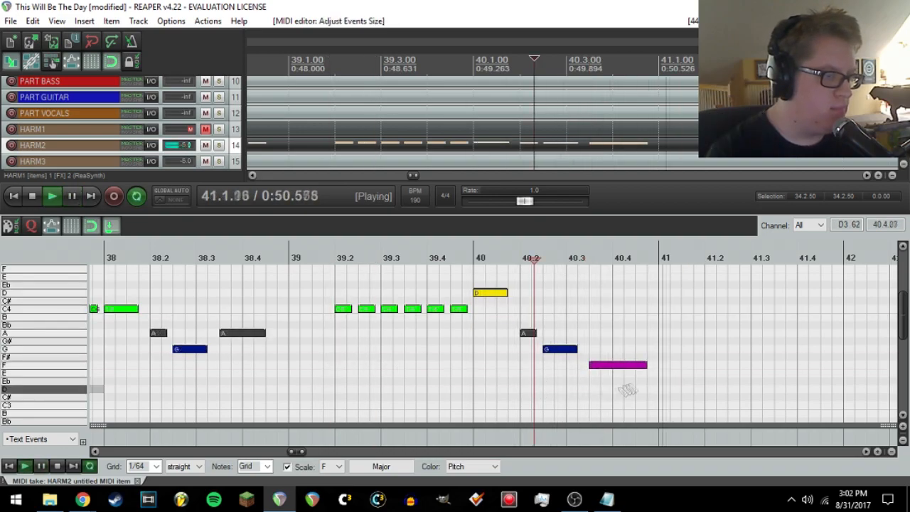
{"action": "scroll", "coordinate": [369, 281], "scroll_direction": "down", "scroll_amount": 3}
{"action": "left_click", "coordinate": [370, 280]}
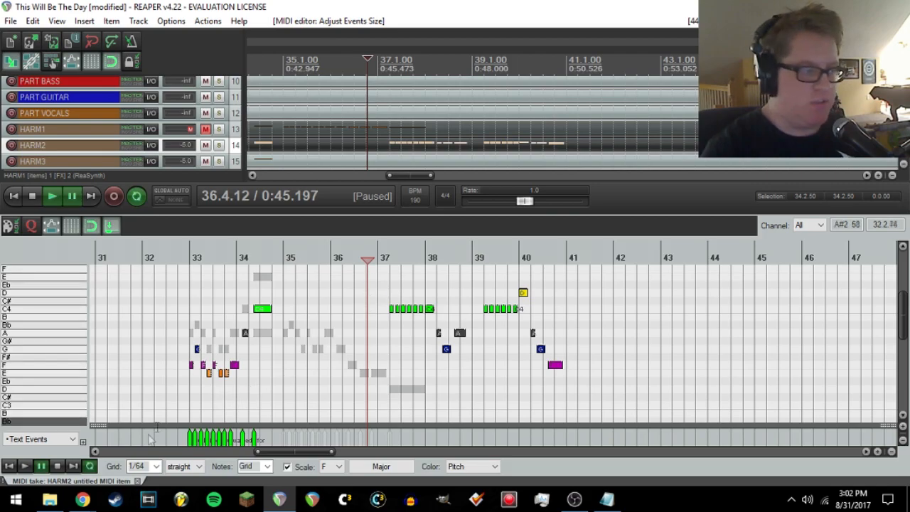
- Switch to Chrome and copy the lyric lines "I don't wanna hear your absolution; Hope you're ready for a revolution" from the Genius page
{"action": "left_click", "coordinate": [196, 414]}
{"action": "left_click", "coordinate": [191, 7]}
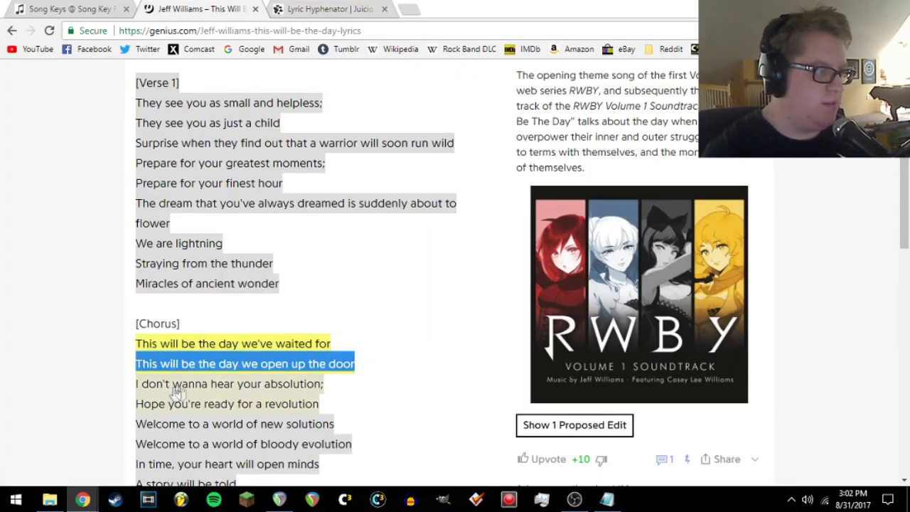
{"action": "left_click_drag", "start_coordinate": [325, 410], "coordinate": [132, 382]}
{"action": "key", "text": "ctrl+c"}
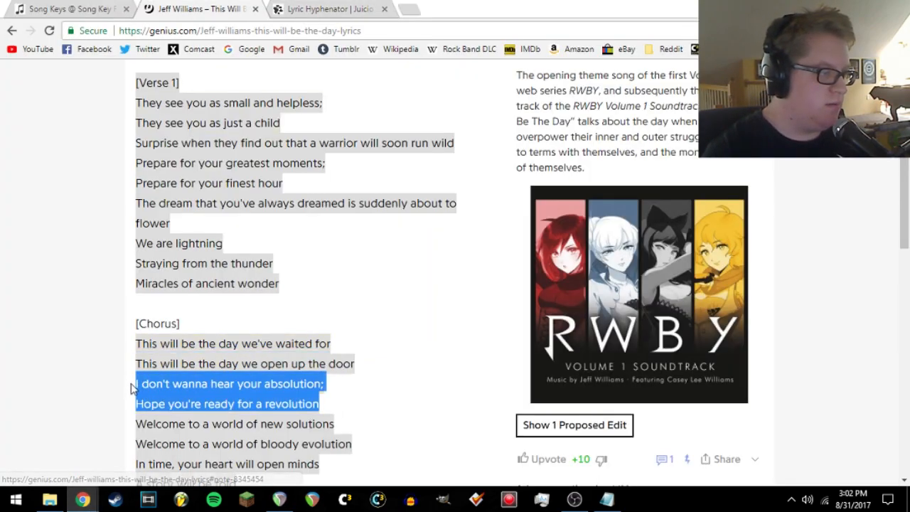
- Paste the lyrics into Lyric Hyphenator, join them into one line without the semicolon and with lowercase "hope", hyphenate them, and copy the result
{"action": "left_click", "coordinate": [330, 9]}
{"action": "key", "text": "ctrl+v"}
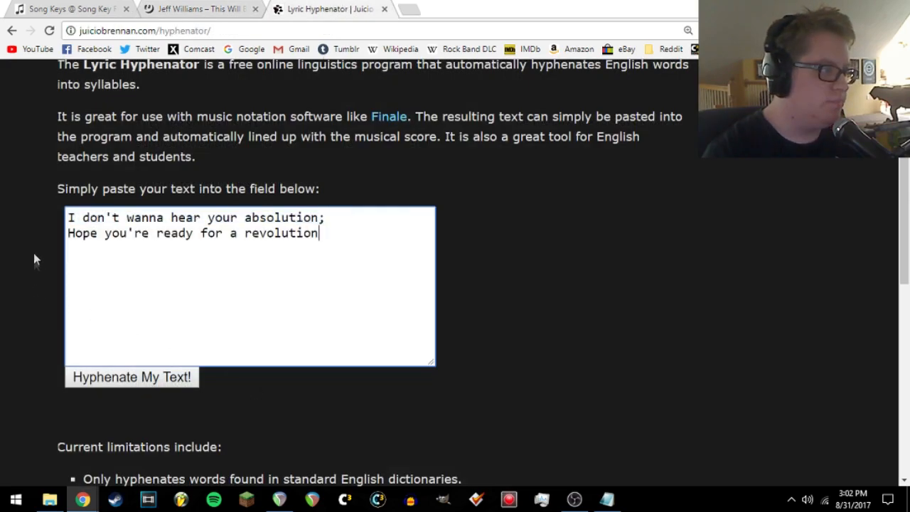
{"action": "key", "text": "BackSpace"}
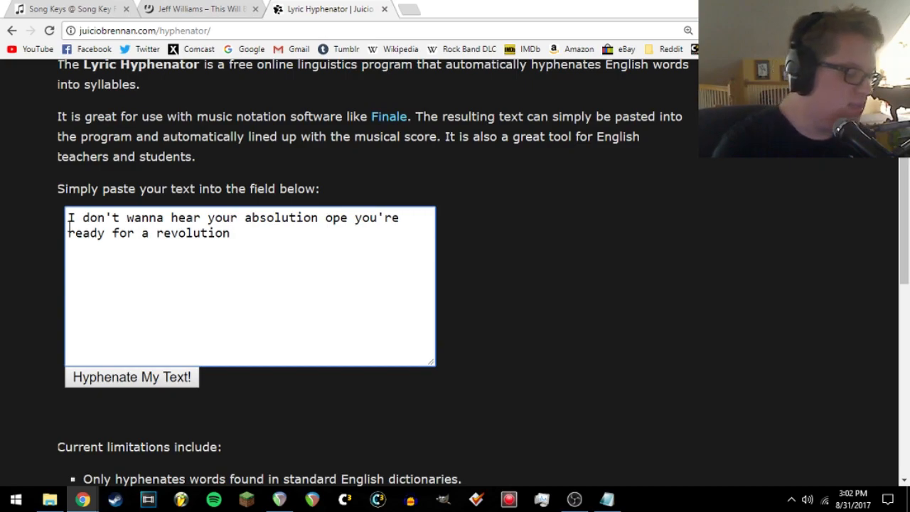
{"action": "left_click", "coordinate": [198, 374]}
{"action": "left_click_drag", "start_coordinate": [311, 234], "coordinate": [13, 197]}
{"action": "key", "text": "ctrl+c"}
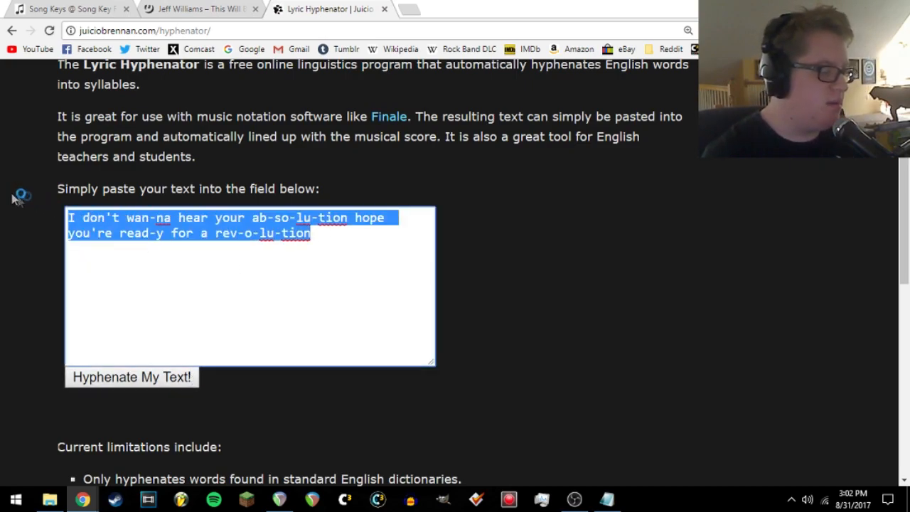
- Switch to Lyrics.txt in Notepad, replace the old lyrics after the "@", put a space after every hyphen with Replace All, and save
{"action": "key", "text": "alt+Tab"}
{"action": "left_click_drag", "start_coordinate": [223, 124], "coordinate": [116, 83]}
{"action": "key", "text": "ctrl+v"}
{"action": "left_click", "coordinate": [371, 288]}
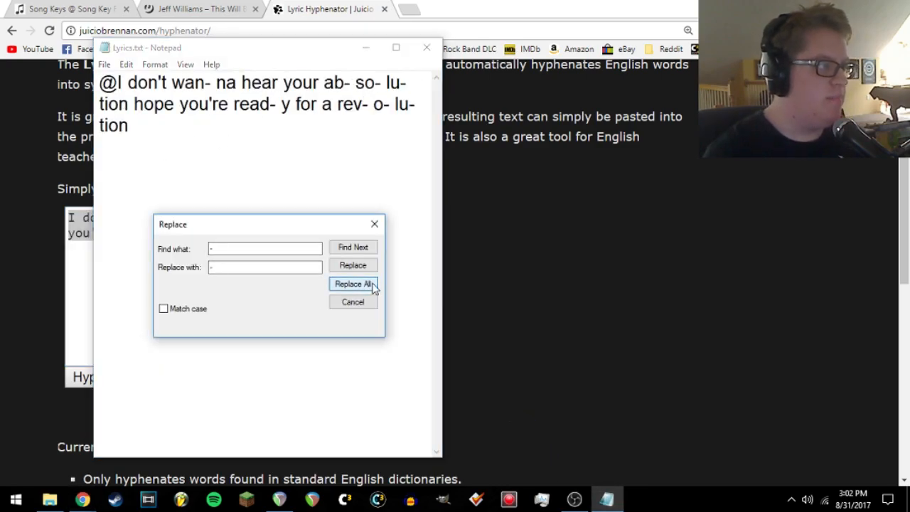
{"action": "left_click", "coordinate": [104, 64]}
{"action": "left_click", "coordinate": [131, 166]}
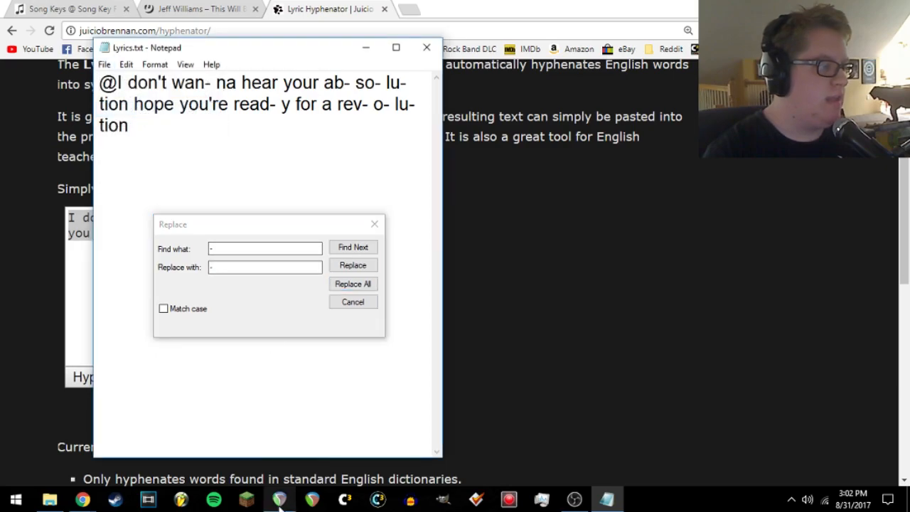
- Switch to REAPER, select the new HARM2 notes from 37.2 through measure 40, and import the lyrics from Lyrics.txt onto them
{"action": "left_click", "coordinate": [279, 499]}
{"action": "left_click_drag", "start_coordinate": [384, 279], "coordinate": [576, 400]}
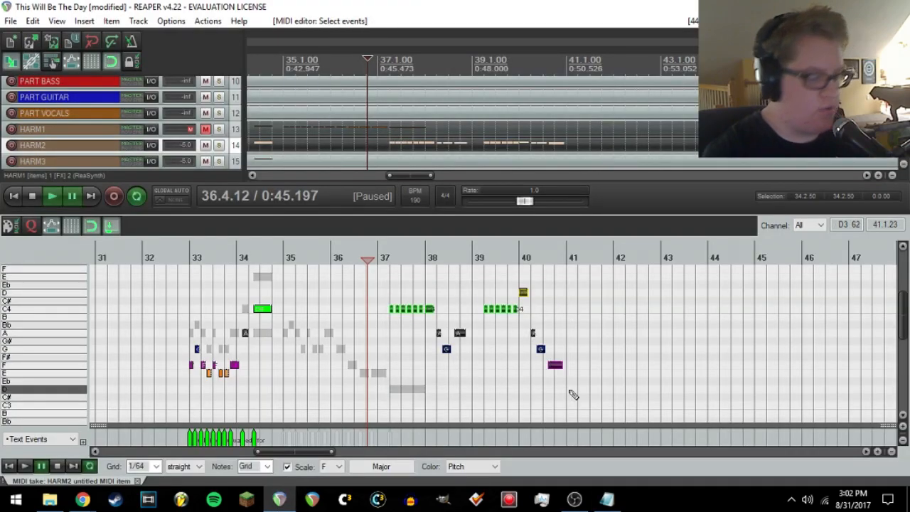
{"action": "key", "text": "ctrl+f"}
{"action": "double_click", "coordinate": [224, 125]}
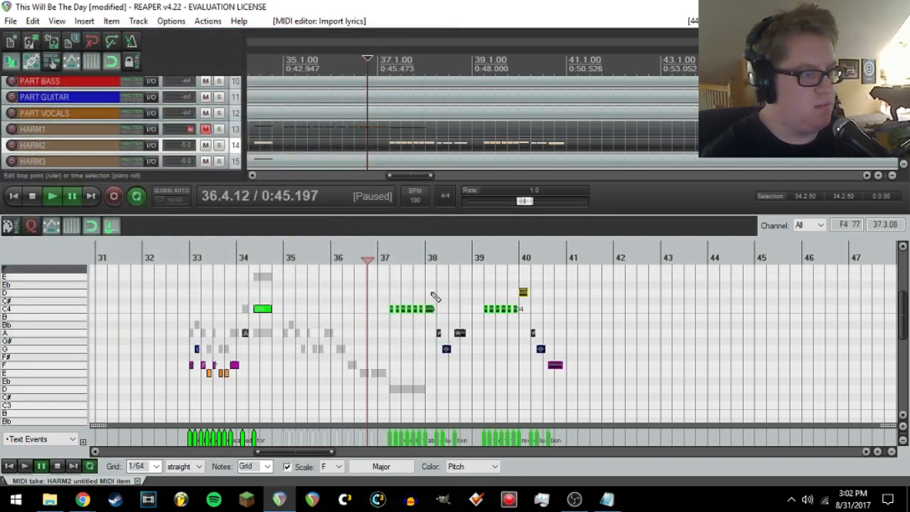
- Play back the HARM2 phrases in measures 37 to 40 to check the notes and lyrics against the song
{"action": "left_click", "coordinate": [379, 267]}
{"action": "key", "text": "space"}
{"action": "scroll", "coordinate": [588, 366], "scroll_direction": "up", "scroll_amount": 4}
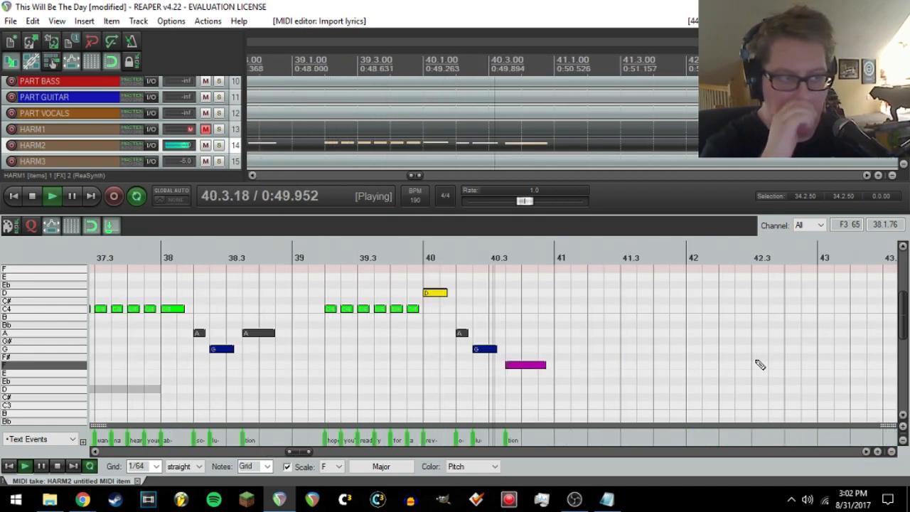
{"action": "key", "text": "space"}
{"action": "scroll", "coordinate": [618, 346], "scroll_direction": "down", "scroll_amount": 3}
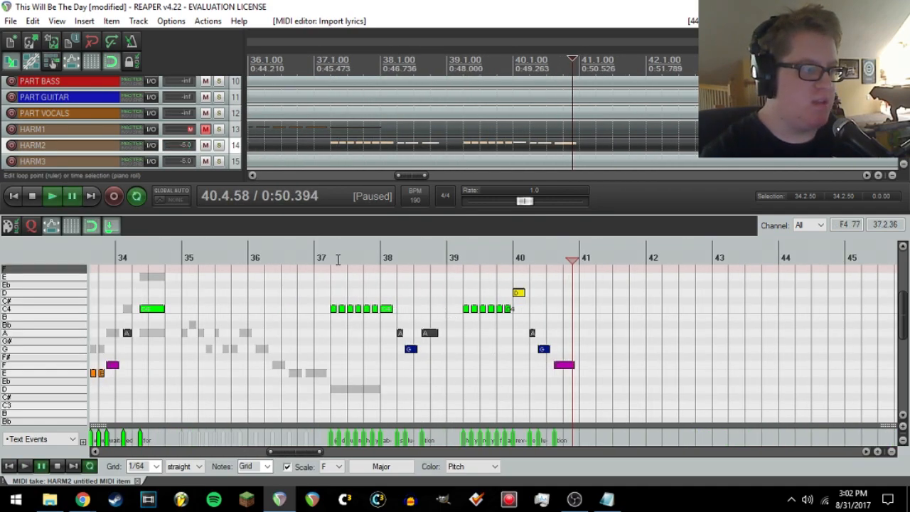
{"action": "left_click", "coordinate": [337, 258]}
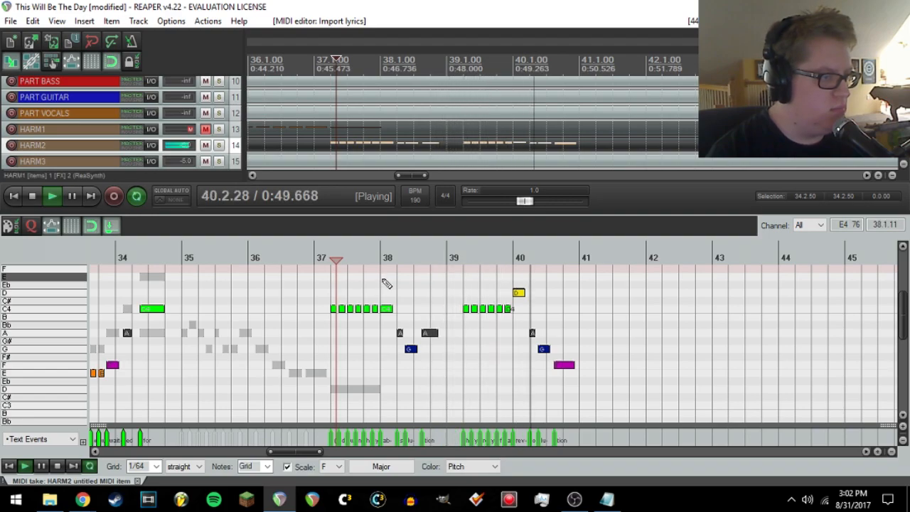
{"action": "key", "text": "ctrl+space"}
{"action": "left_click", "coordinate": [356, 260]}
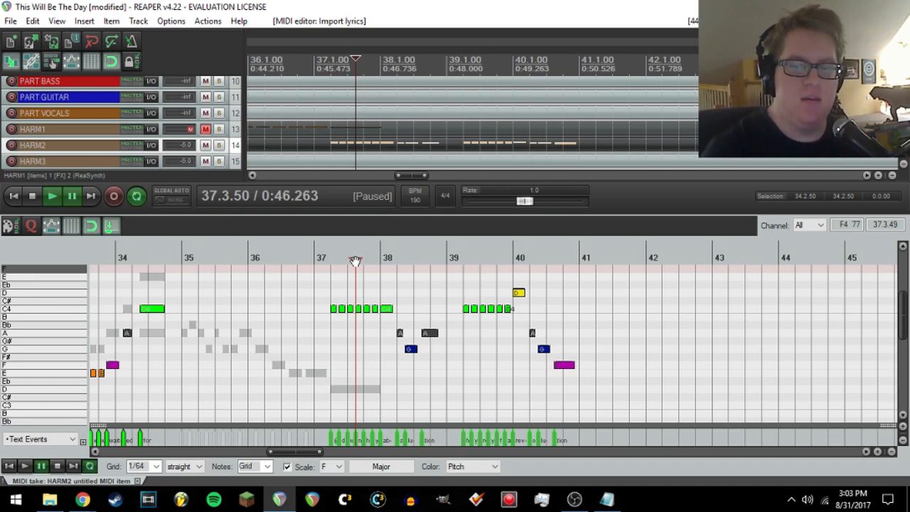
{"action": "left_click", "coordinate": [285, 260]}
{"action": "key", "text": "space"}
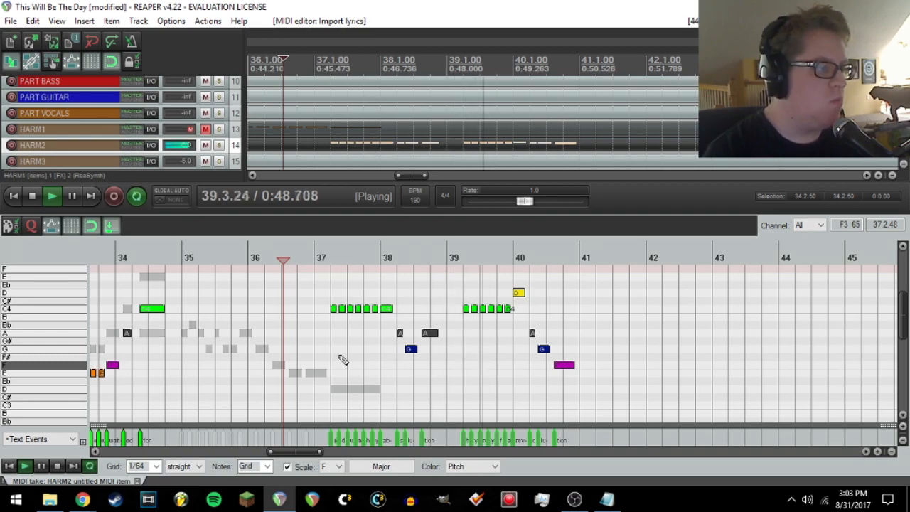
{"action": "key", "text": "ctrl+space"}
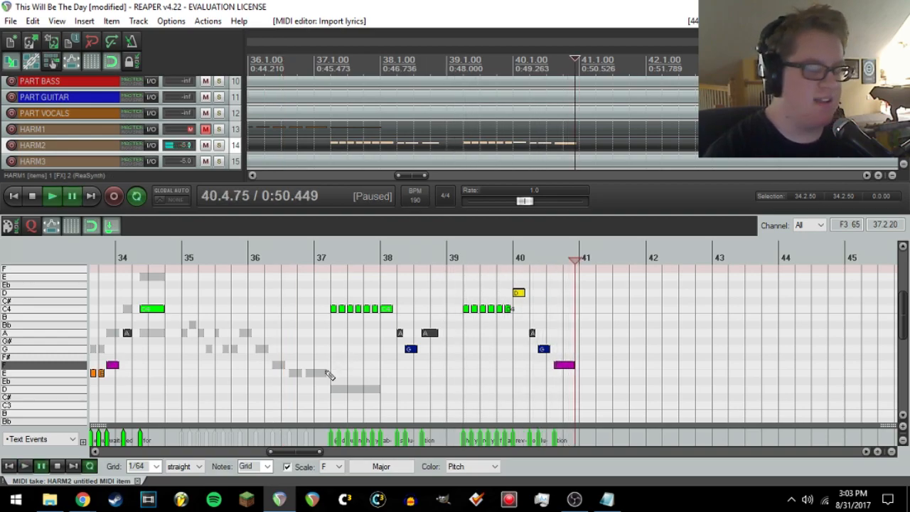
- Switch the MIDI editor to the HARM1 take, launch the CAT.py custom action, and save the project
{"action": "key", "text": "alt+Down"}
{"action": "key", "text": "alt+Down"}
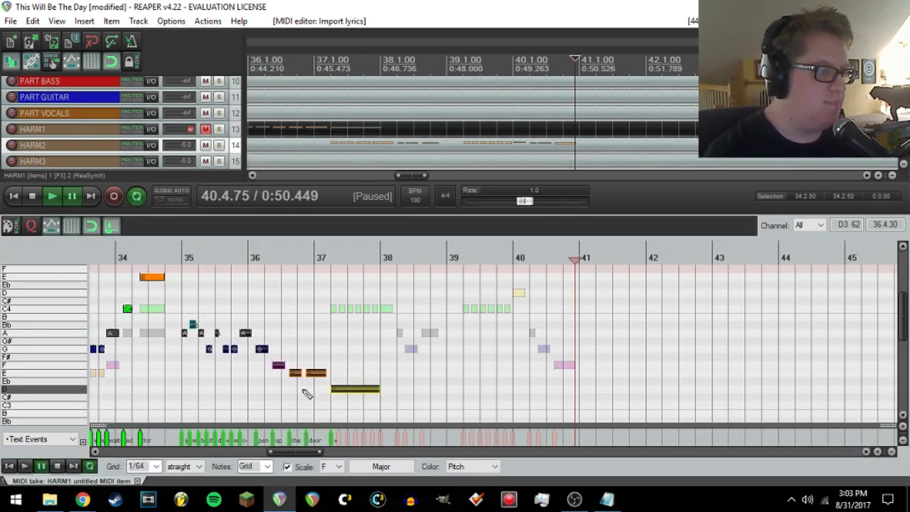
{"action": "left_click", "coordinate": [187, 258]}
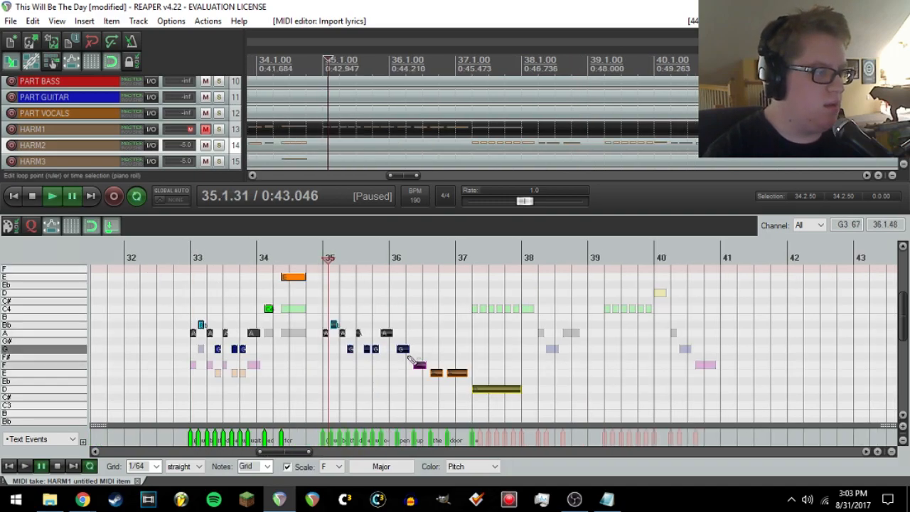
{"action": "scroll", "coordinate": [510, 368], "scroll_direction": "up", "scroll_amount": 2}
{"action": "scroll", "coordinate": [510, 368], "scroll_direction": "up", "scroll_amount": 1}
{"action": "scroll", "coordinate": [510, 368], "scroll_direction": "down", "scroll_amount": 5}
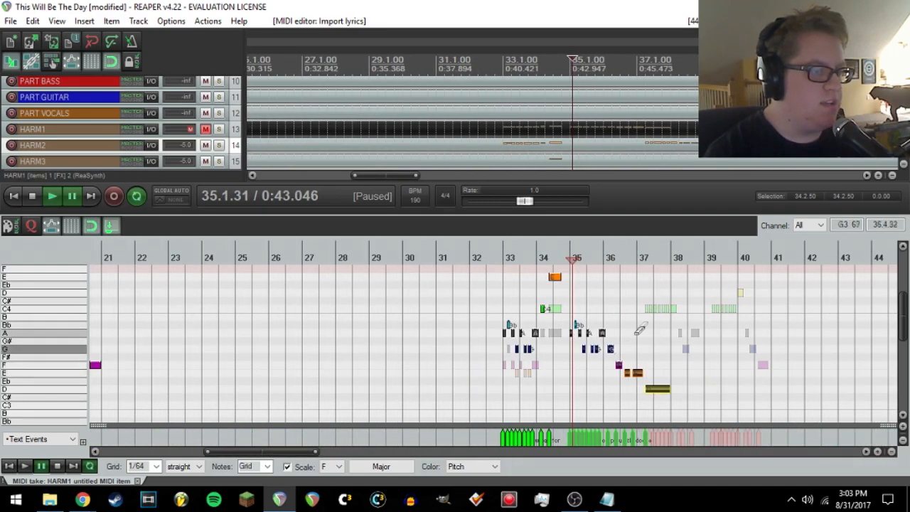
{"action": "left_click", "coordinate": [653, 260]}
{"action": "left_click", "coordinate": [208, 21]}
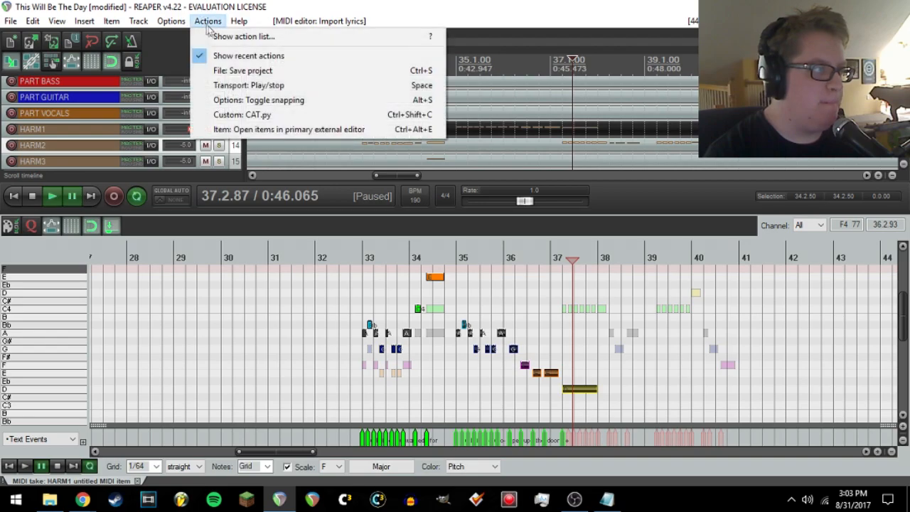
{"action": "left_click", "coordinate": [253, 118]}
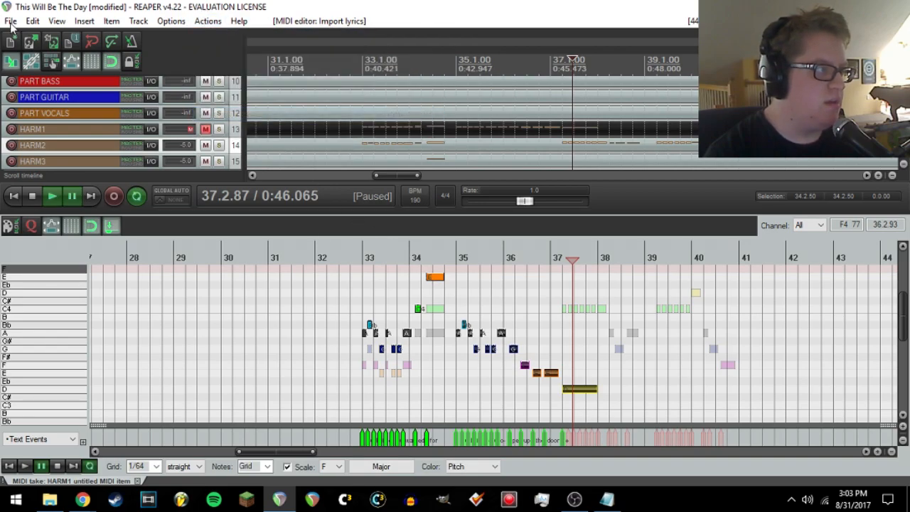
{"action": "left_click", "coordinate": [10, 21]}
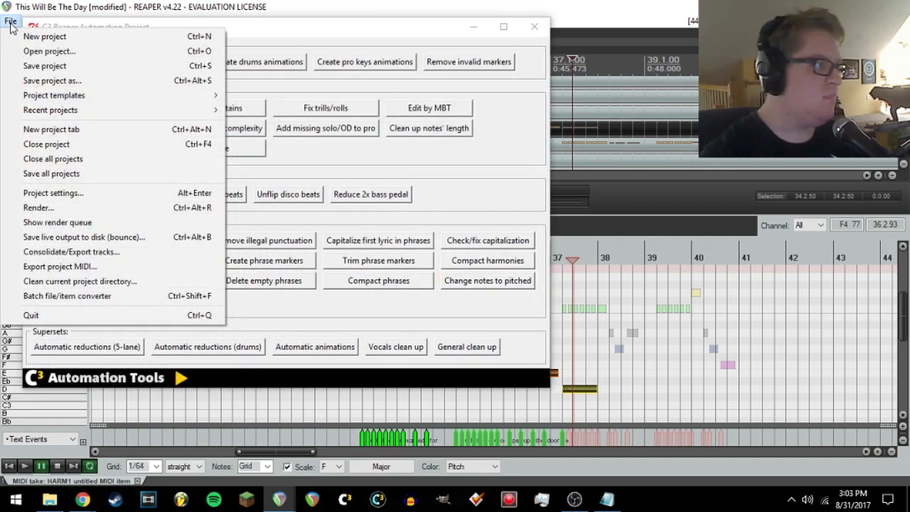
{"action": "left_click", "coordinate": [40, 67]}
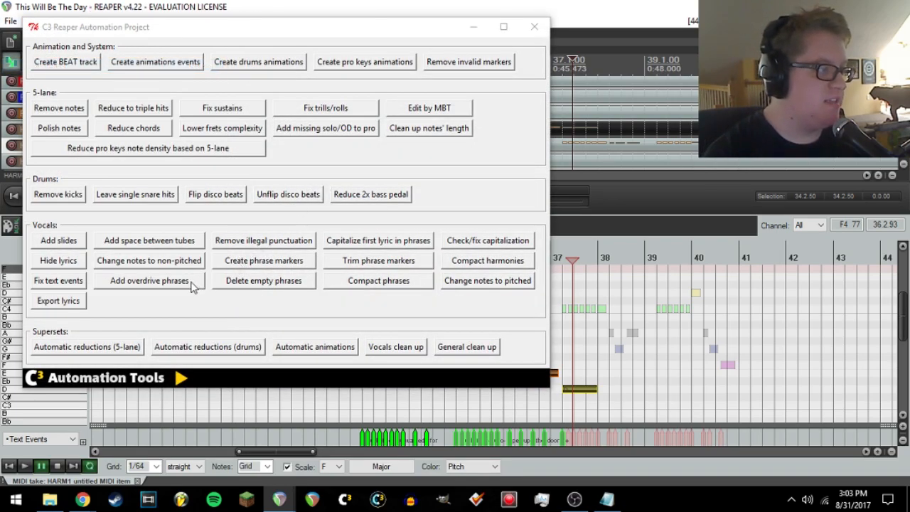
- Create phrase markers for Harmonies on the eighth grid, leaving overdrive marker creation off
{"action": "left_click", "coordinate": [297, 261]}
{"action": "left_click", "coordinate": [75, 70]}
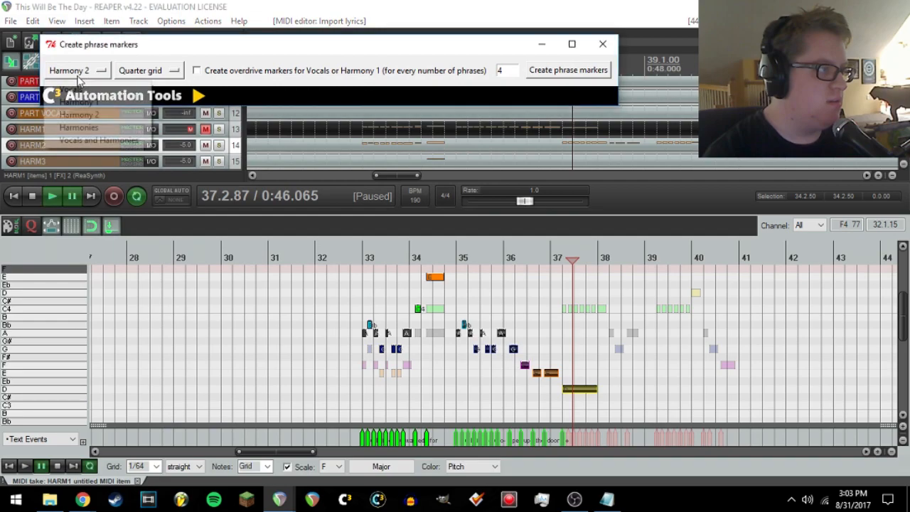
{"action": "left_click", "coordinate": [91, 129]}
{"action": "left_click", "coordinate": [150, 72]}
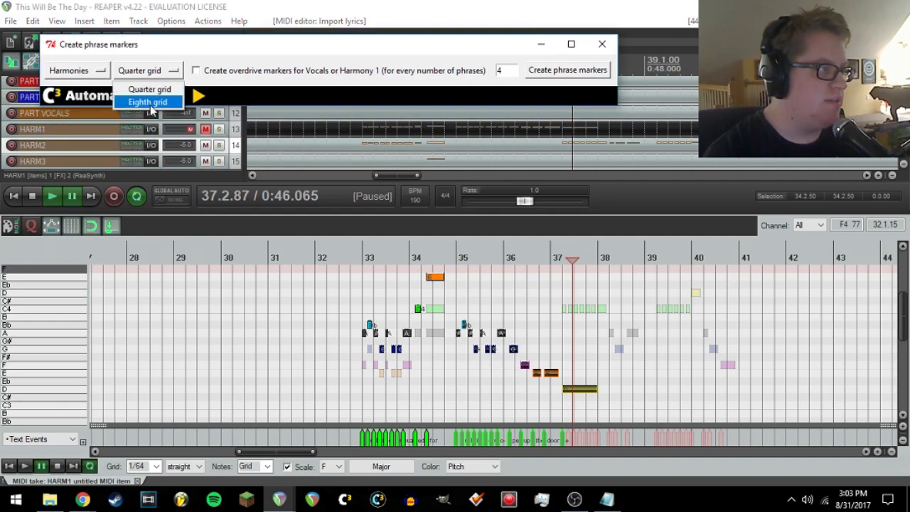
{"action": "left_click", "coordinate": [150, 103]}
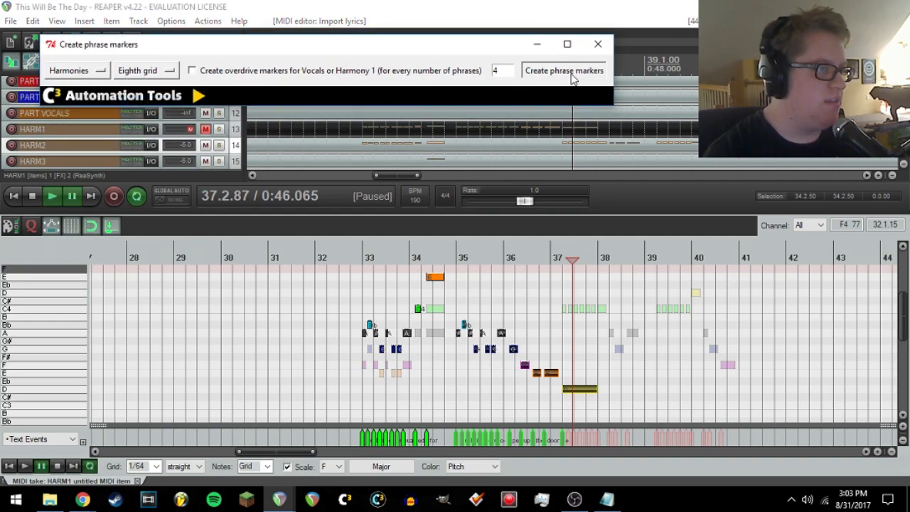
{"action": "left_click", "coordinate": [564, 70]}
- Play back the harmonies from just before measure 35 and inspect the new phrase markers on HARM1
{"action": "scroll", "coordinate": [570, 348], "scroll_direction": "up", "scroll_amount": 2}
{"action": "scroll", "coordinate": [573, 351], "scroll_direction": "up", "scroll_amount": 1}
{"action": "scroll", "coordinate": [573, 351], "scroll_direction": "down", "scroll_amount": 3}
{"action": "left_click", "coordinate": [456, 258]}
{"action": "key", "text": "space"}
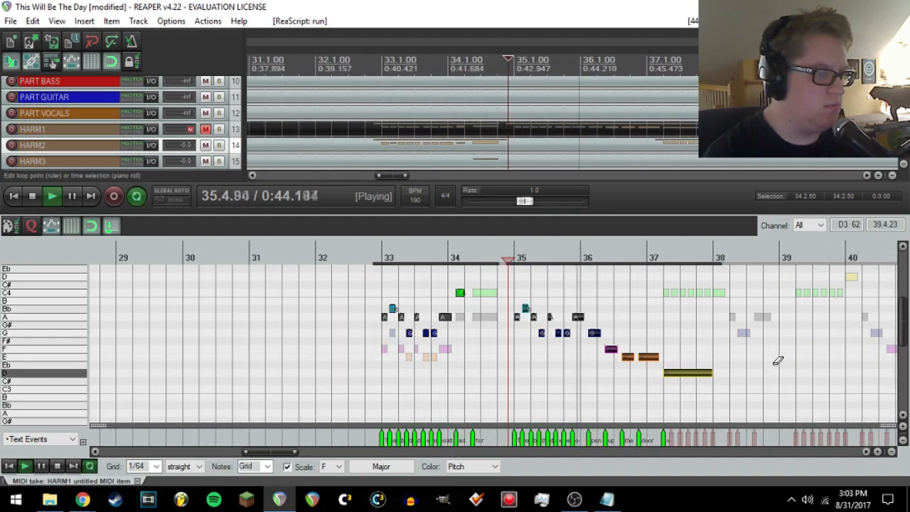
{"action": "scroll", "coordinate": [775, 360], "scroll_direction": "up", "scroll_amount": 2}
{"action": "scroll", "coordinate": [773, 366], "scroll_direction": "up", "scroll_amount": 3}
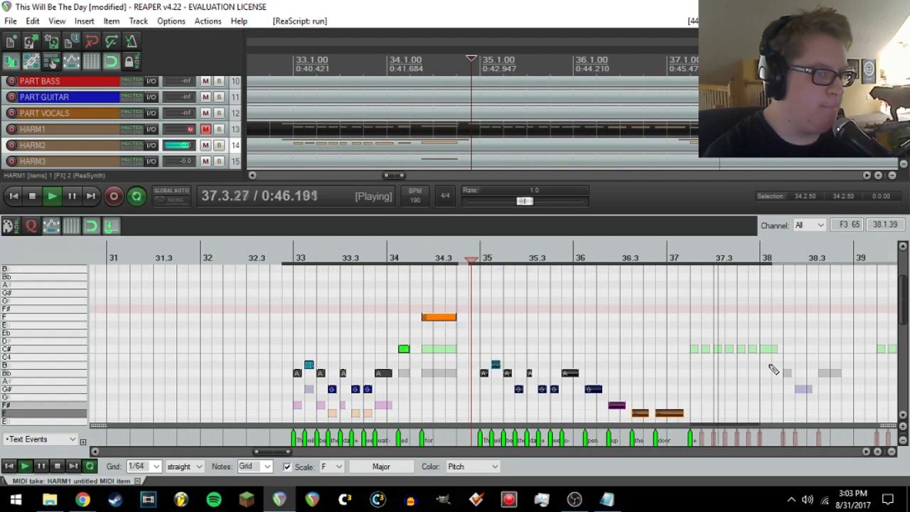
{"action": "scroll", "coordinate": [772, 368], "scroll_direction": "up", "scroll_amount": 3}
{"action": "scroll", "coordinate": [746, 365], "scroll_direction": "down", "scroll_amount": 2}
{"action": "scroll", "coordinate": [683, 357], "scroll_direction": "up", "scroll_amount": 2}
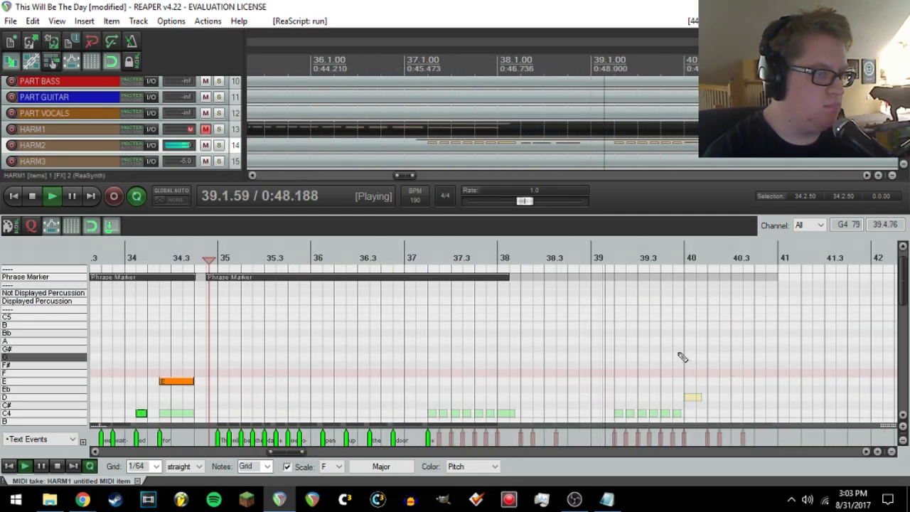
{"action": "scroll", "coordinate": [676, 357], "scroll_direction": "down", "scroll_amount": 2}
{"action": "key", "text": "space"}
- Try an earlier end for the HARM1 phrase marker that runs from measure 35 to 38
{"action": "scroll", "coordinate": [528, 357], "scroll_direction": "up", "scroll_amount": 3}
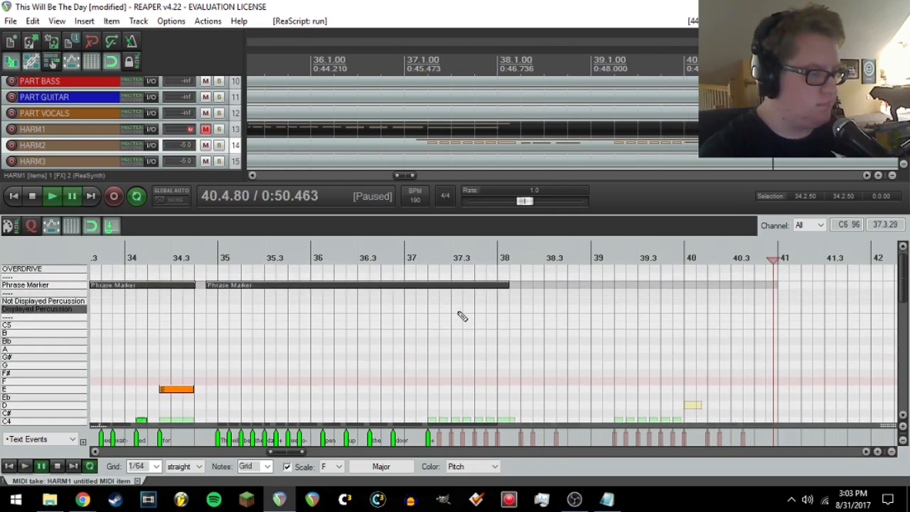
{"action": "left_click", "coordinate": [419, 263]}
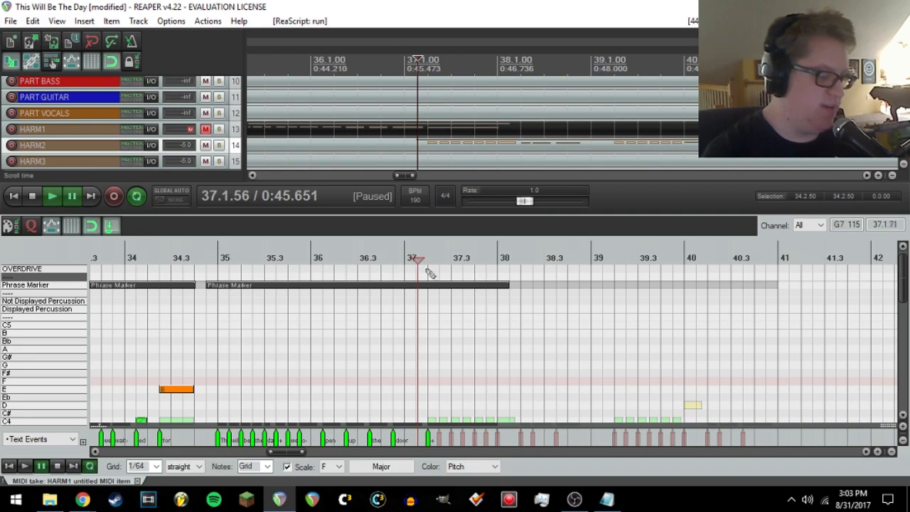
{"action": "mouse_move", "coordinate": [509, 294]}
{"action": "left_mouse_down"}
{"action": "mouse_move", "coordinate": [755, 395]}
{"action": "mouse_move", "coordinate": [558, 398]}
{"action": "mouse_move", "coordinate": [362, 382]}
{"action": "mouse_move", "coordinate": [457, 403]}
{"action": "left_mouse_up"}
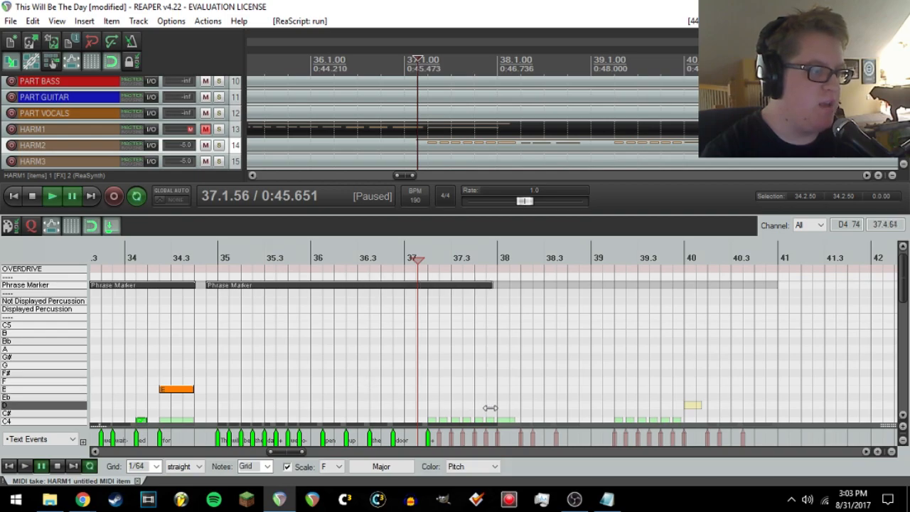
{"action": "left_click_drag", "start_coordinate": [505, 406], "coordinate": [506, 408]}
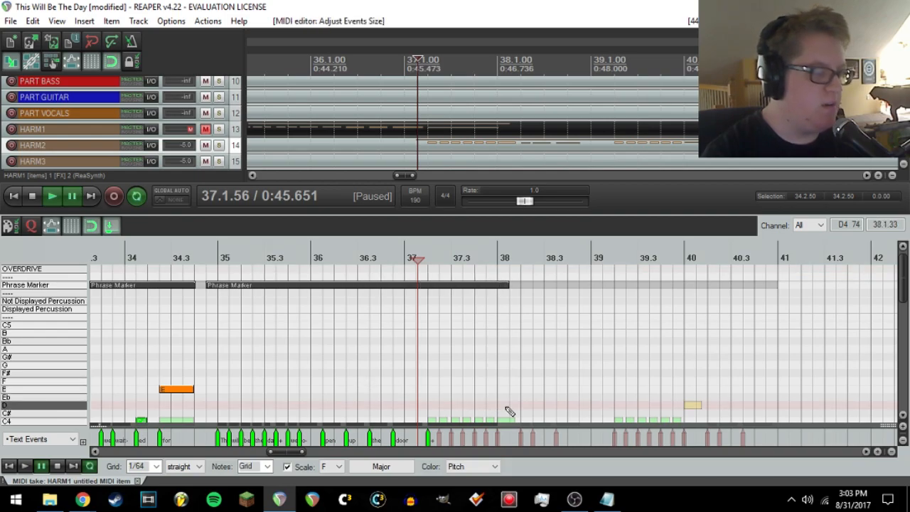
- Compare the phrase marker boundaries around measure 37 on the HARM2 and HARM3 takes
{"action": "key", "text": "alt+Down"}
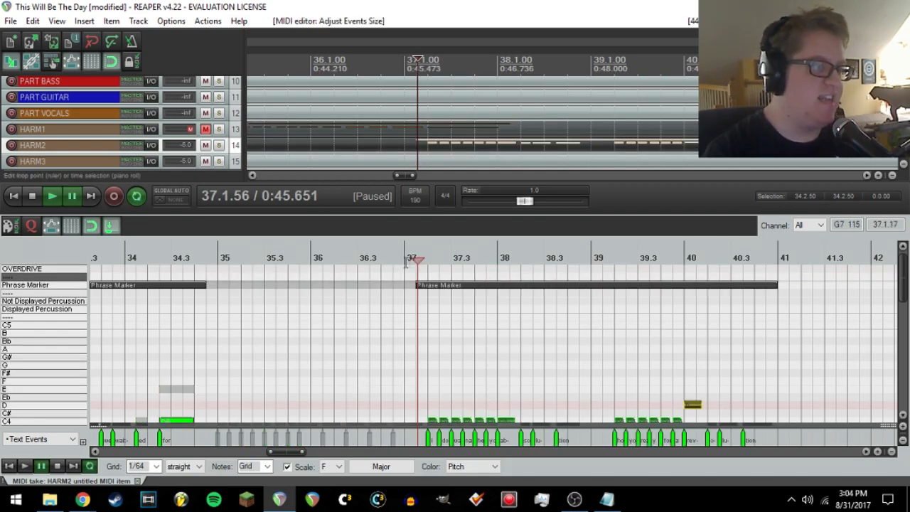
{"action": "scroll", "coordinate": [368, 320], "scroll_direction": "down", "scroll_amount": 4}
{"action": "scroll", "coordinate": [371, 322], "scroll_direction": "up", "scroll_amount": 4}
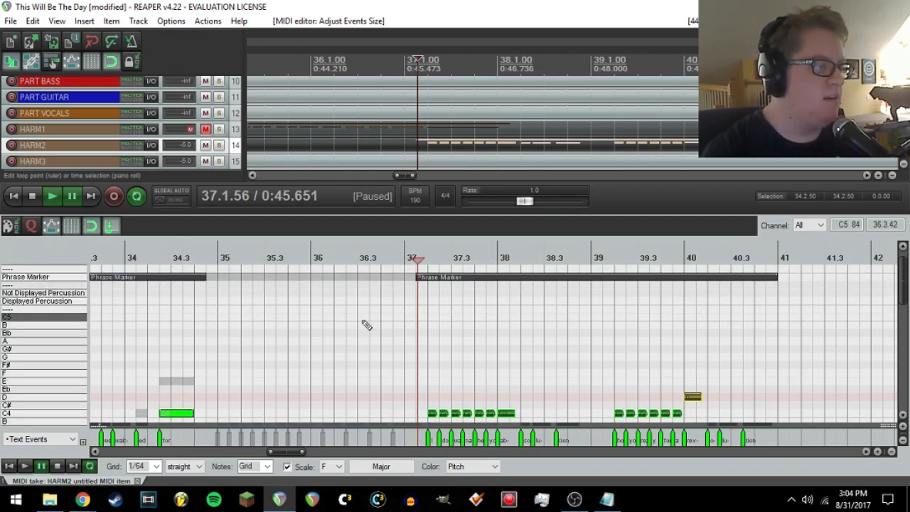
{"action": "left_click", "coordinate": [399, 262]}
{"action": "scroll", "coordinate": [436, 336], "scroll_direction": "down", "scroll_amount": 5}
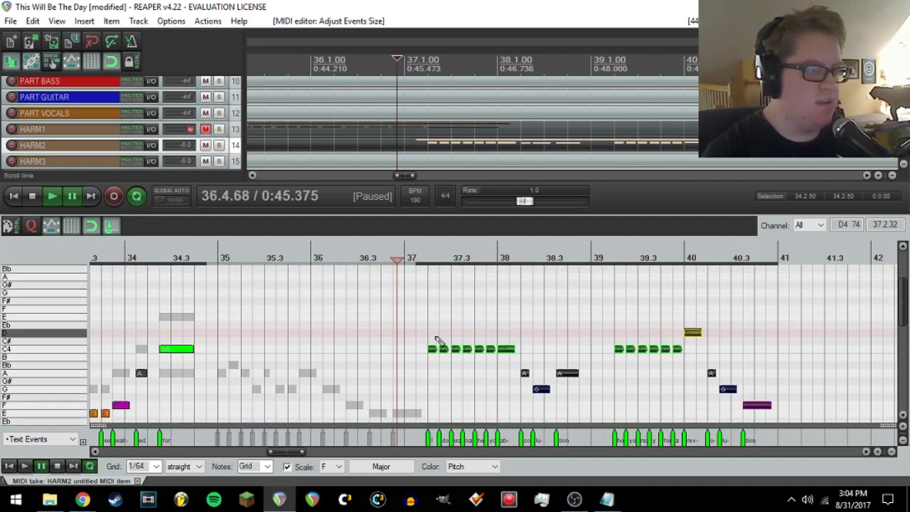
{"action": "scroll", "coordinate": [437, 339], "scroll_direction": "up", "scroll_amount": 5}
{"action": "left_click", "coordinate": [418, 255]}
{"action": "key", "text": "alt+Down"}
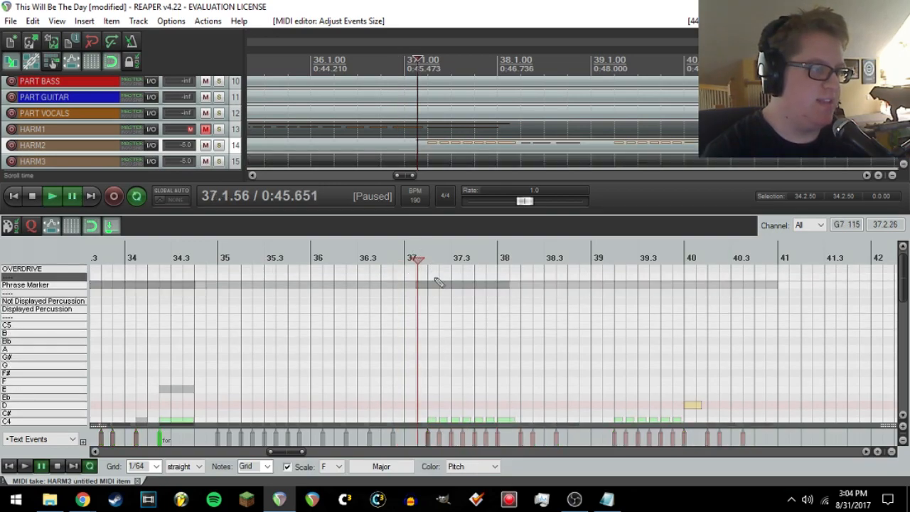
{"action": "key", "text": "alt+Down"}
- Examine the end of the HARM1 phrase marker near measure 38 against the overlapping HARM2 notes
{"action": "scroll", "coordinate": [523, 354], "scroll_direction": "down", "scroll_amount": 3}
{"action": "scroll", "coordinate": [523, 354], "scroll_direction": "down", "scroll_amount": 2}
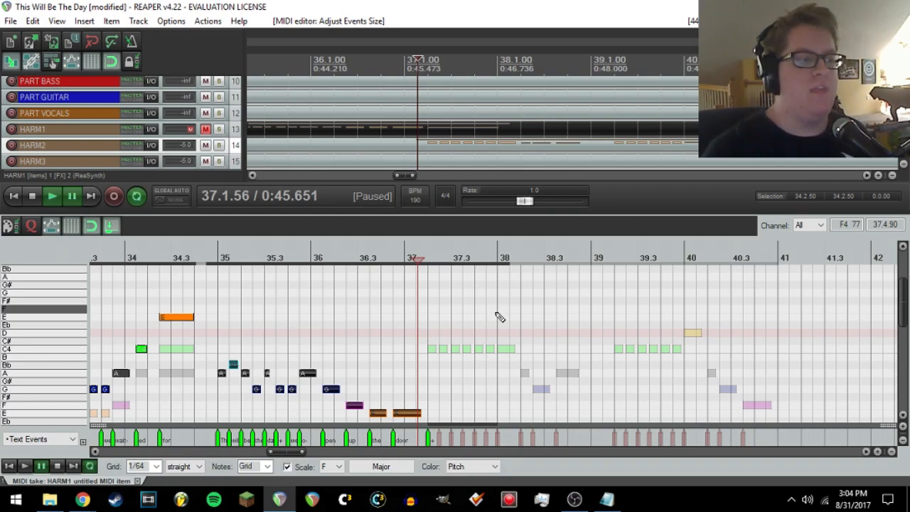
{"action": "scroll", "coordinate": [498, 315], "scroll_direction": "up", "scroll_amount": 3}
{"action": "scroll", "coordinate": [494, 320], "scroll_direction": "down", "scroll_amount": 5}
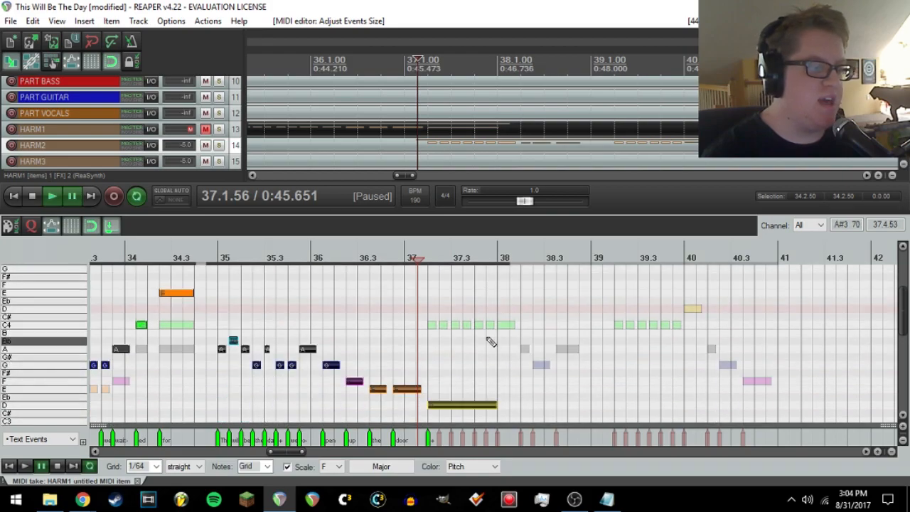
{"action": "scroll", "coordinate": [426, 320], "scroll_direction": "up", "scroll_amount": 5}
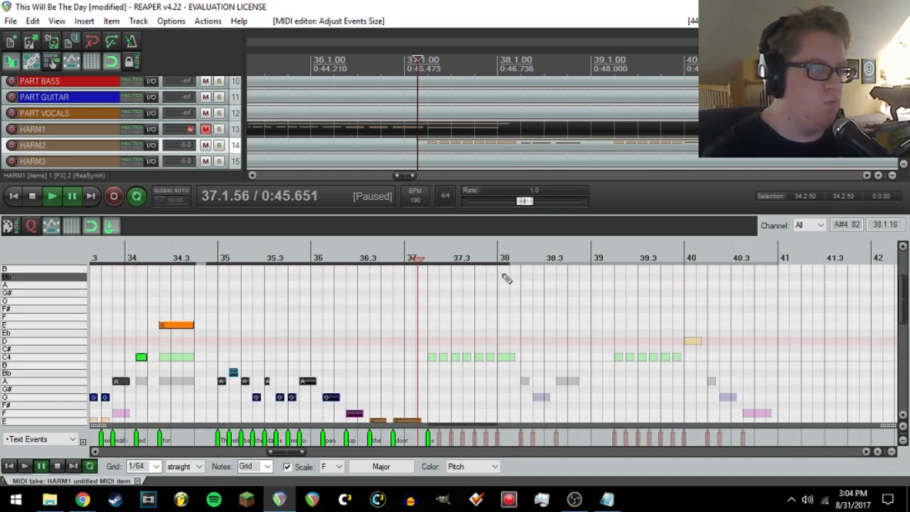
{"action": "left_click", "coordinate": [510, 257]}
{"action": "scroll", "coordinate": [612, 323], "scroll_direction": "up", "scroll_amount": 3}
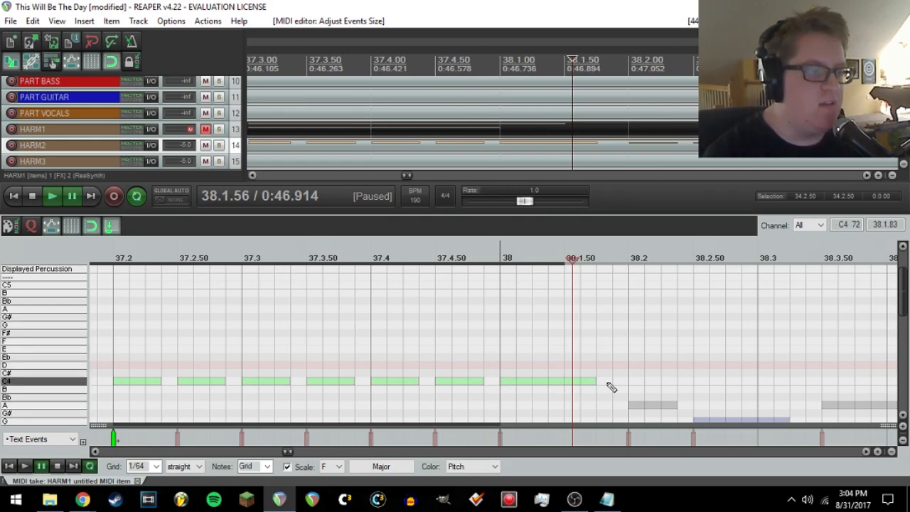
{"action": "scroll", "coordinate": [609, 381], "scroll_direction": "down", "scroll_amount": 4}
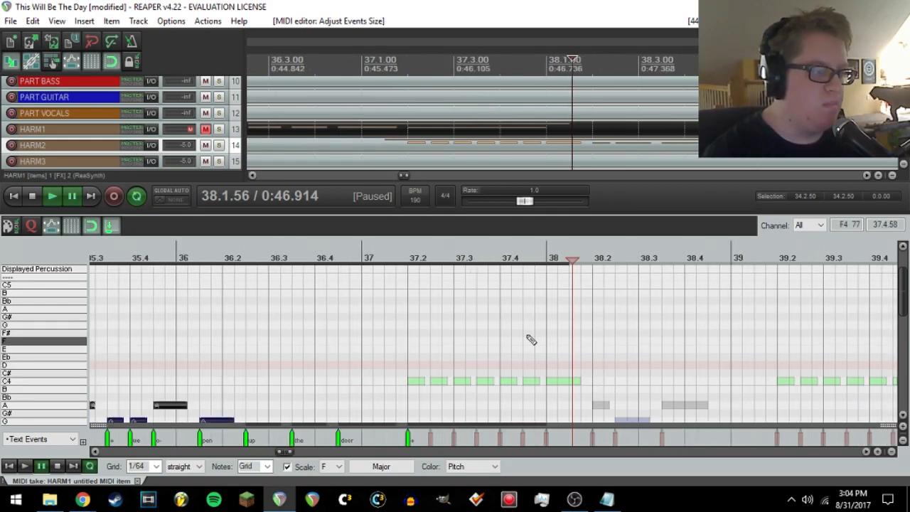
- Inspect the overlap of the HARM1 and HARM2 phrase markers between measures 37 and 38 across all three harmony takes
{"action": "key", "text": "ctrl+alt+Down"}
{"action": "scroll", "coordinate": [610, 359], "scroll_direction": "up", "scroll_amount": 1}
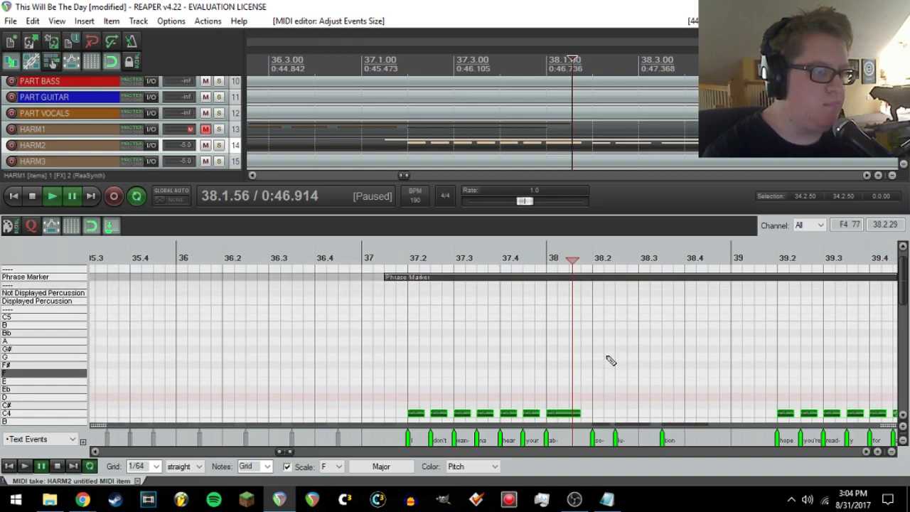
{"action": "key", "text": "ctrl+alt+Down"}
{"action": "scroll", "coordinate": [611, 316], "scroll_direction": "down", "scroll_amount": 3}
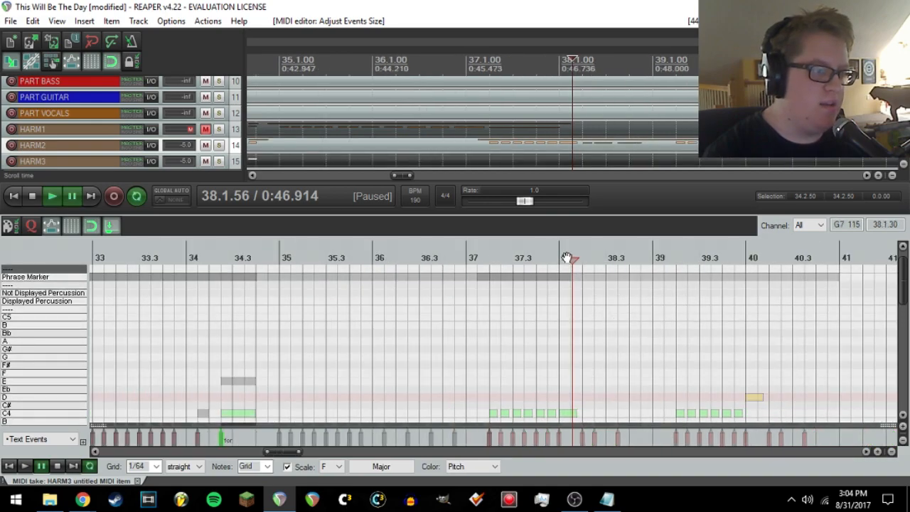
{"action": "left_click", "coordinate": [568, 258]}
{"action": "left_click_drag", "start_coordinate": [273, 455], "coordinate": [290, 453]}
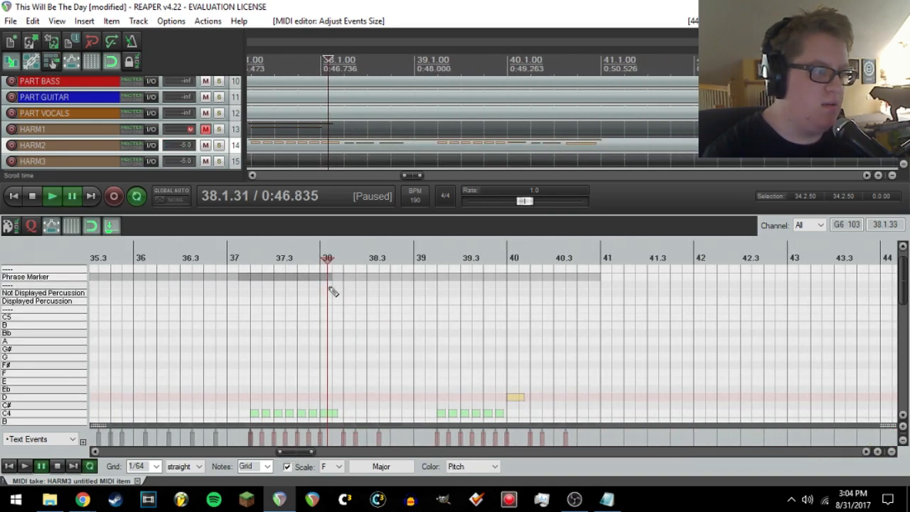
{"action": "left_click", "coordinate": [329, 257]}
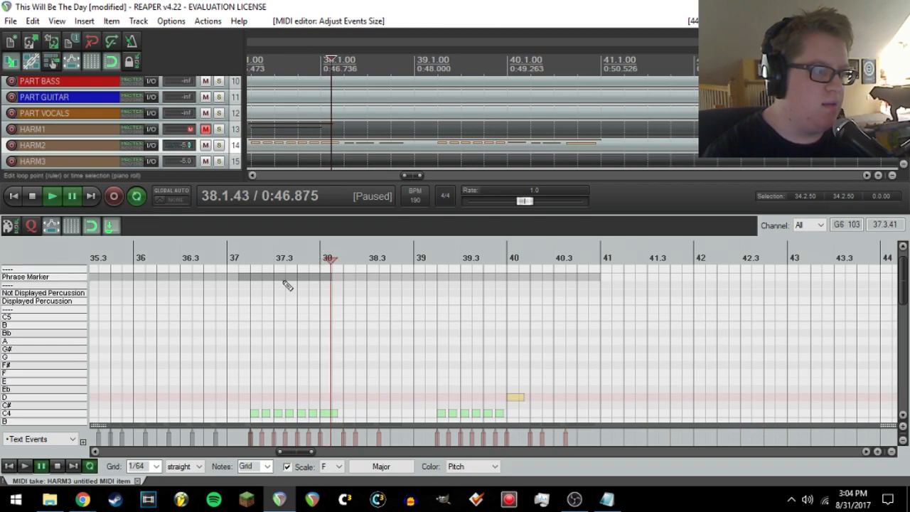
{"action": "left_click", "coordinate": [292, 277]}
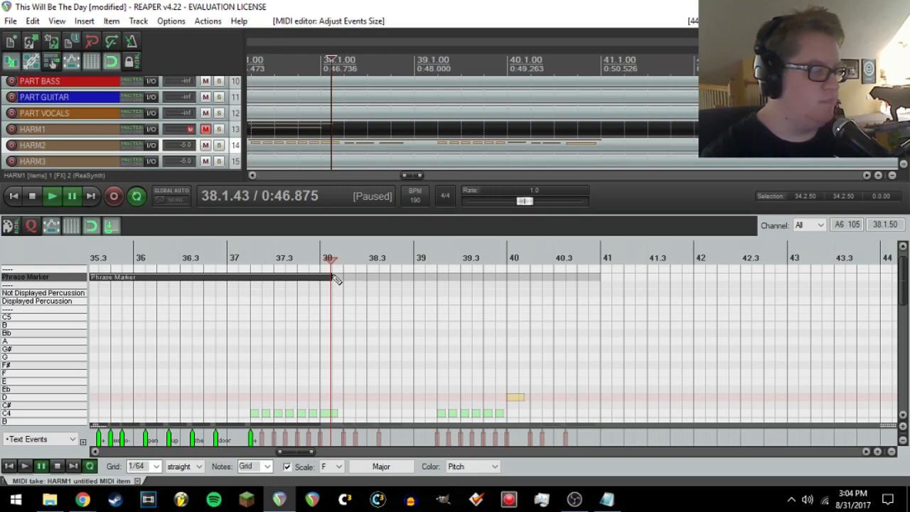
{"action": "scroll", "coordinate": [360, 347], "scroll_direction": "down", "scroll_amount": 2}
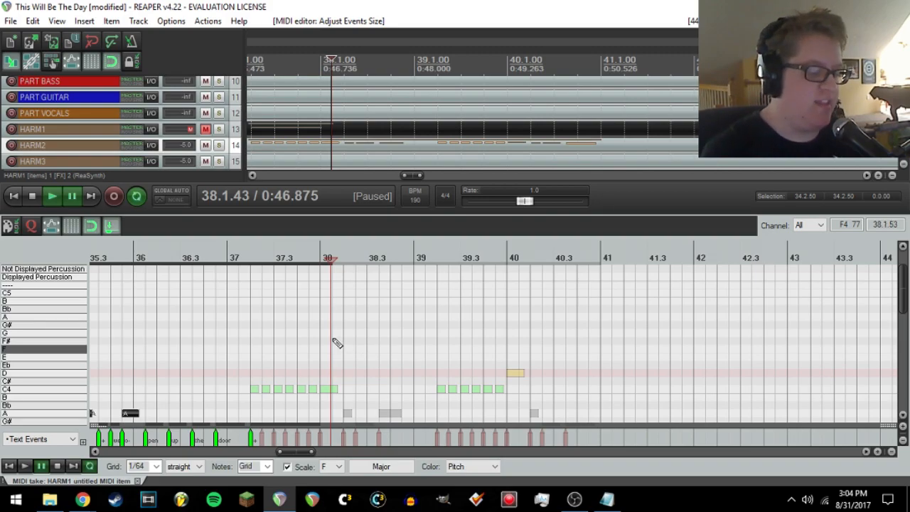
- Examine where the HARM2 phrase marker ends at measure 41
{"action": "key", "text": "alt+Down"}
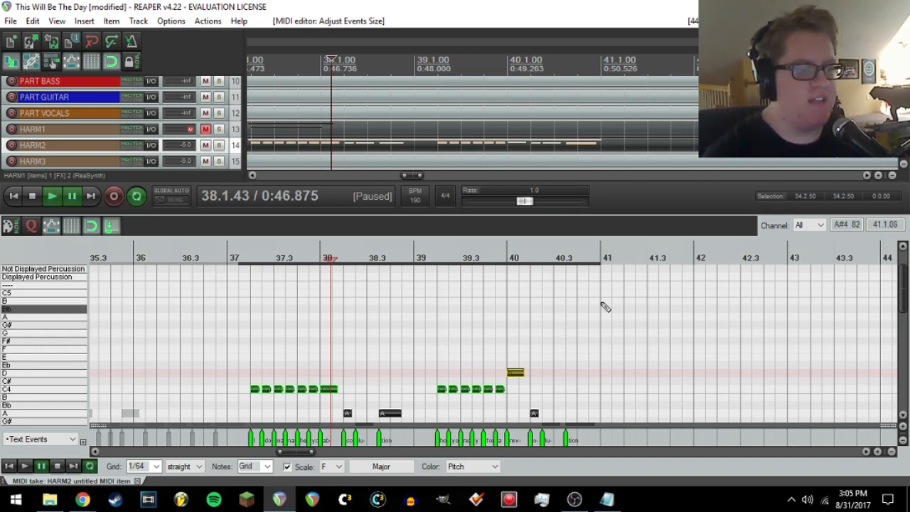
{"action": "scroll", "coordinate": [603, 305], "scroll_direction": "up", "scroll_amount": 2}
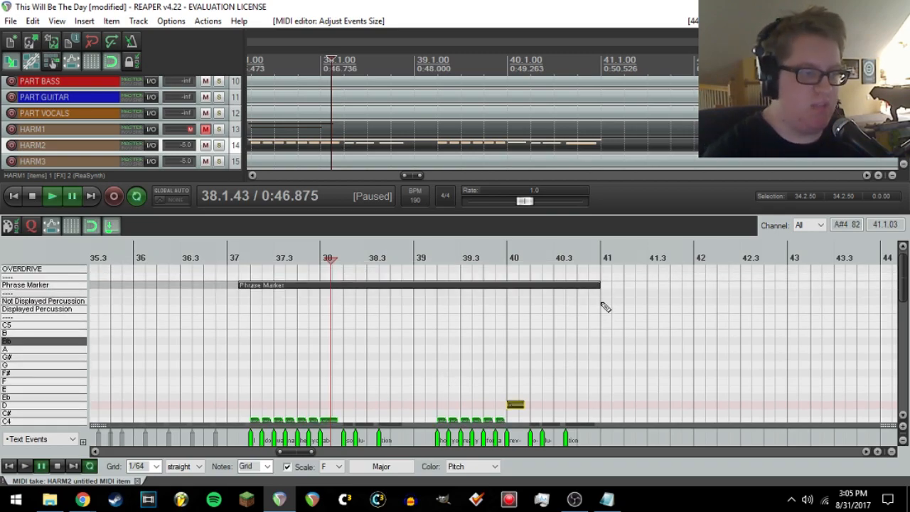
{"action": "left_click", "coordinate": [603, 260]}
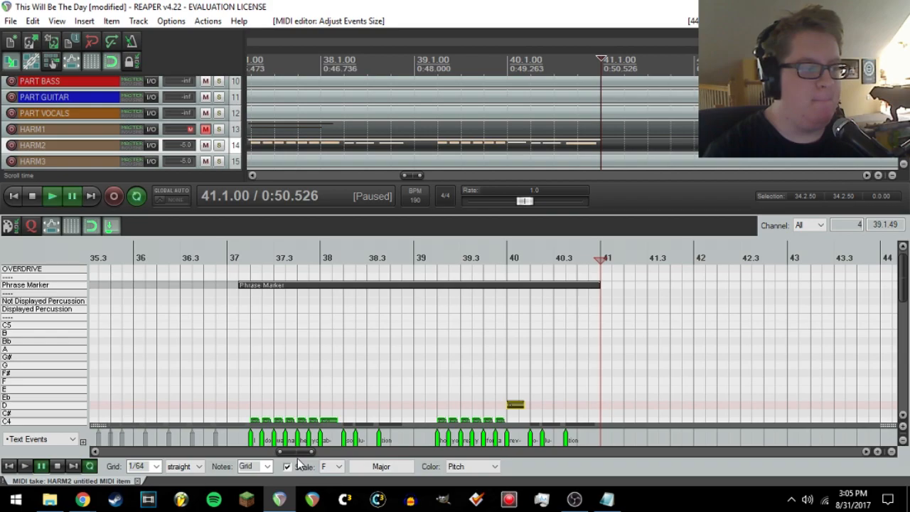
- Draw a phrase marker from measure 41 to just past measure 45 on the HARM3 take
{"action": "left_click_drag", "start_coordinate": [298, 452], "coordinate": [311, 453]}
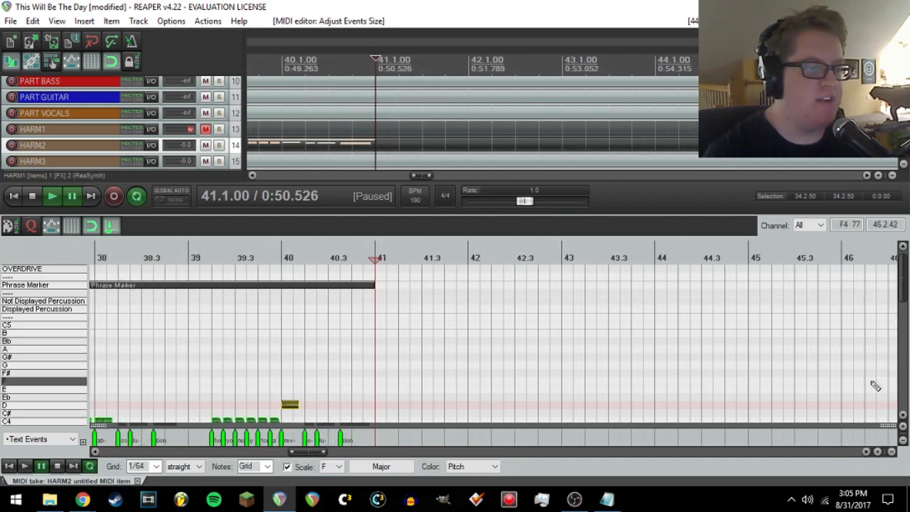
{"action": "left_click", "coordinate": [379, 285]}
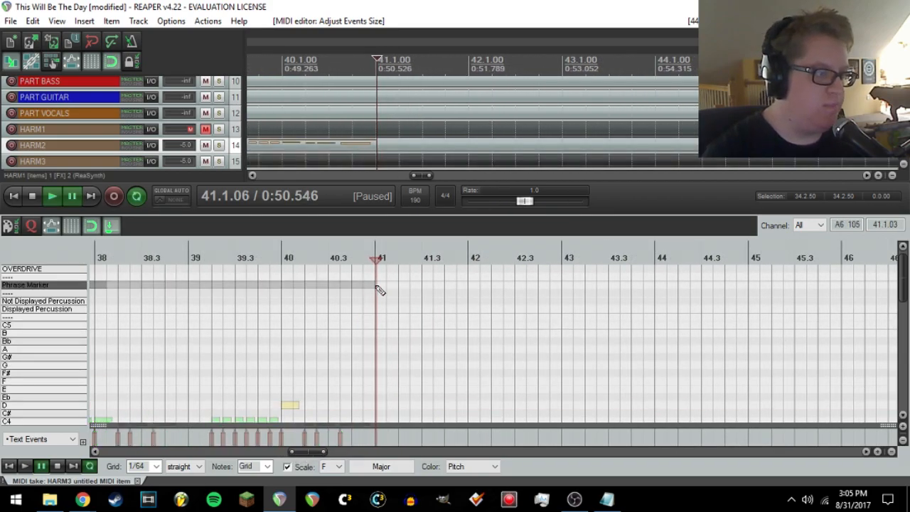
{"action": "left_click_drag", "start_coordinate": [375, 285], "coordinate": [772, 286]}
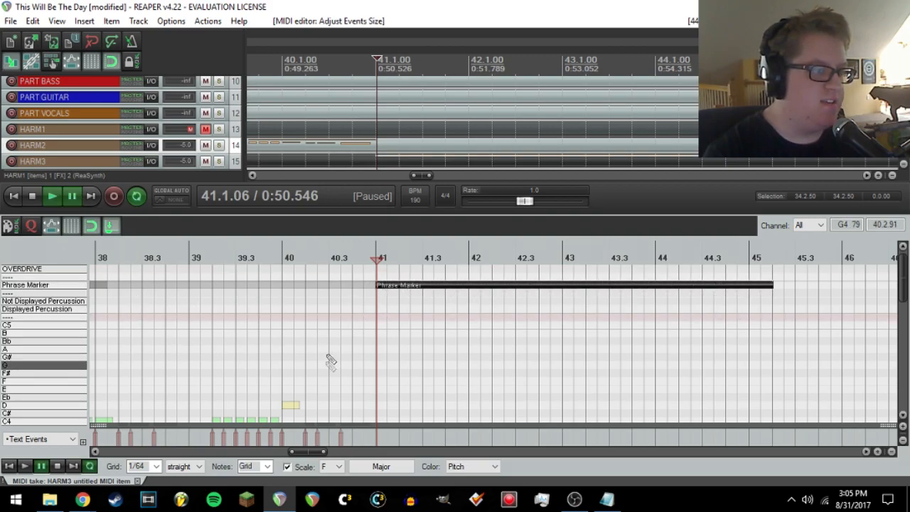
{"action": "left_click", "coordinate": [305, 420]}
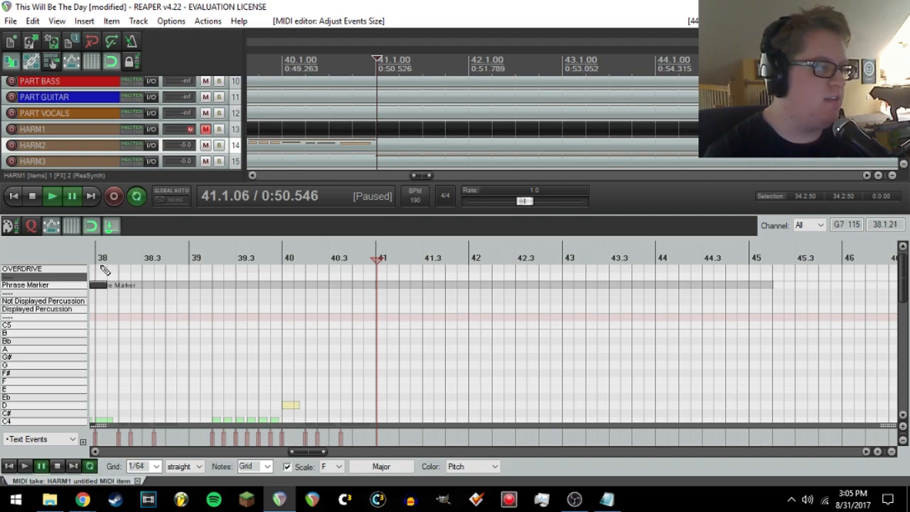
- Delete the phrase marker that starts at measure 41 on the HARM3 take
{"action": "scroll", "coordinate": [152, 309], "scroll_direction": "down", "scroll_amount": 2}
{"action": "scroll", "coordinate": [115, 283], "scroll_direction": "up", "scroll_amount": 1}
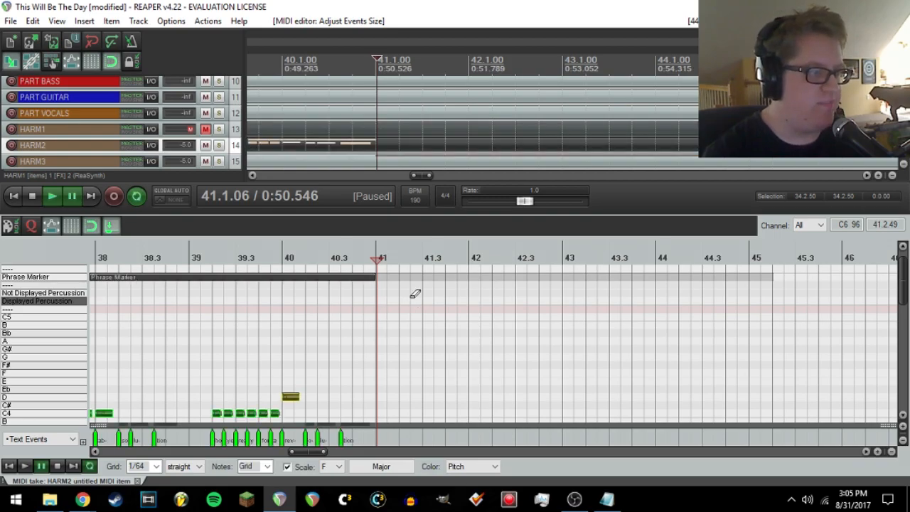
{"action": "left_click", "coordinate": [392, 276]}
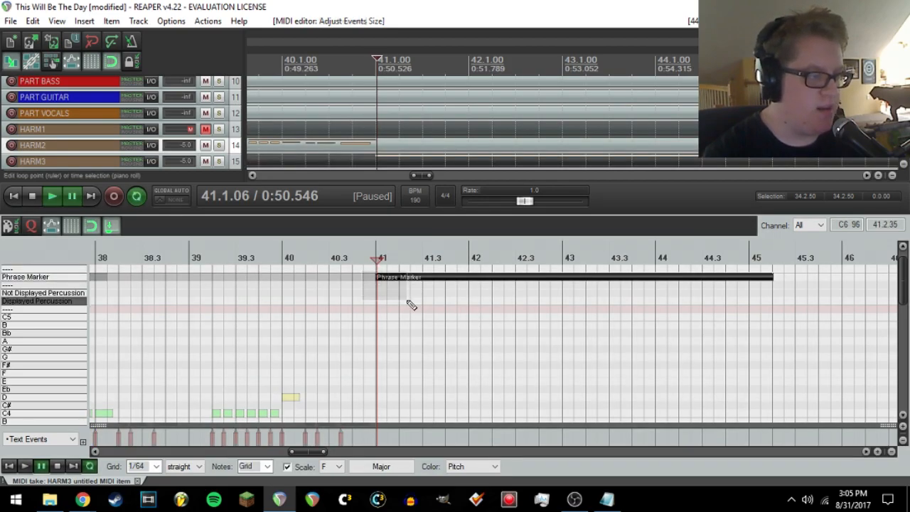
{"action": "key", "text": "Delete"}
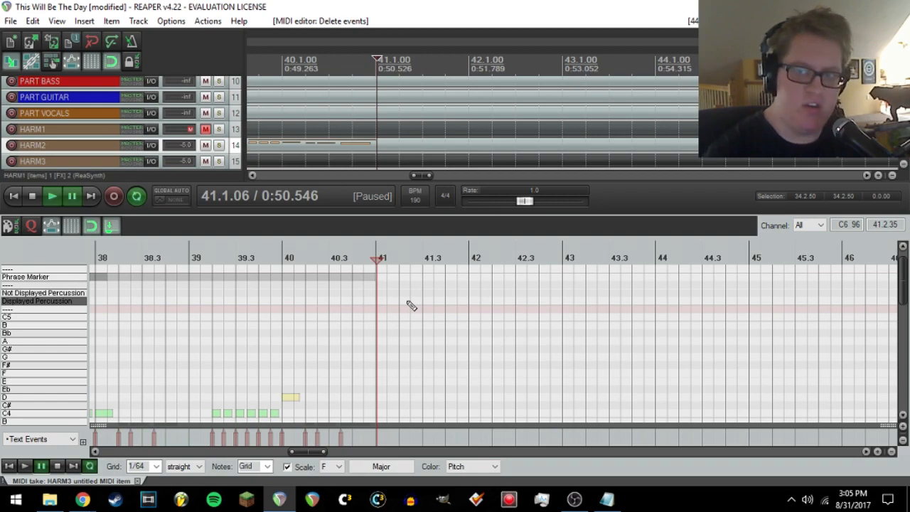
- Switch the MIDI editor to the HARM1 take and save the project
{"action": "scroll", "coordinate": [411, 305], "scroll_direction": "down", "scroll_amount": 2}
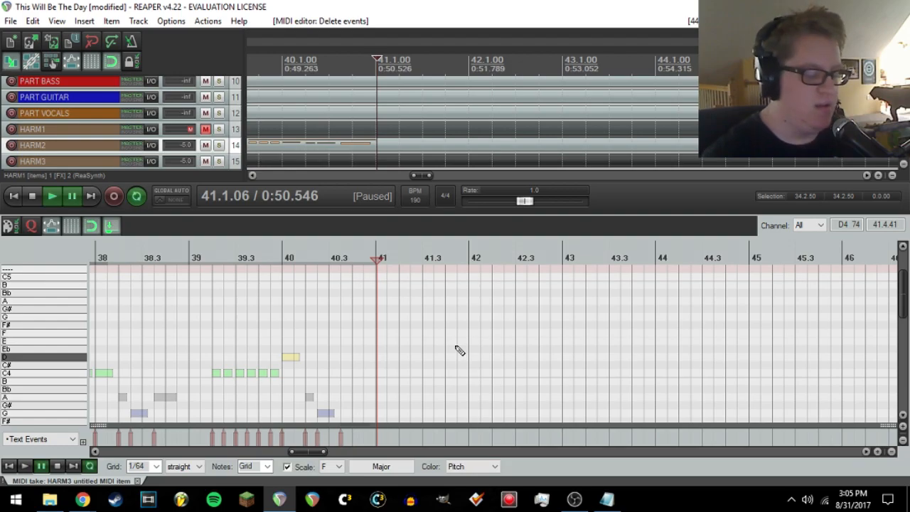
{"action": "key", "text": "alt+Down"}
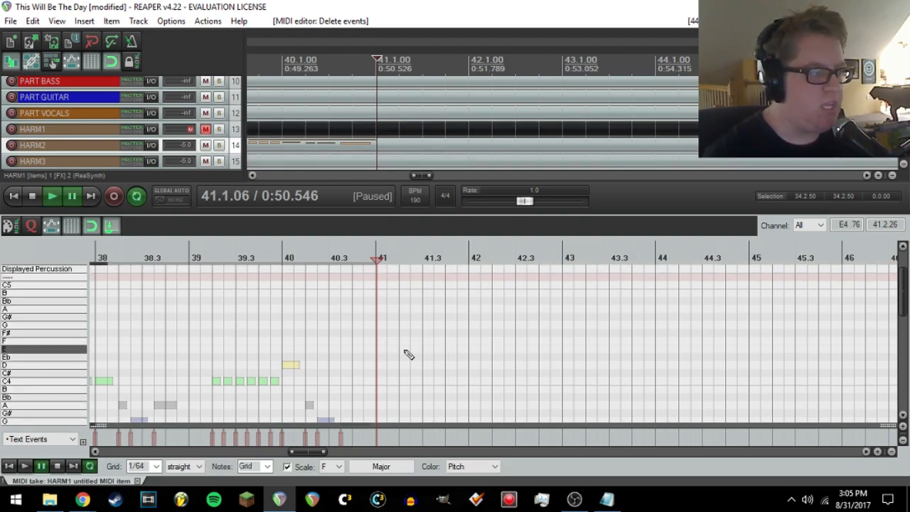
{"action": "left_click", "coordinate": [10, 20]}
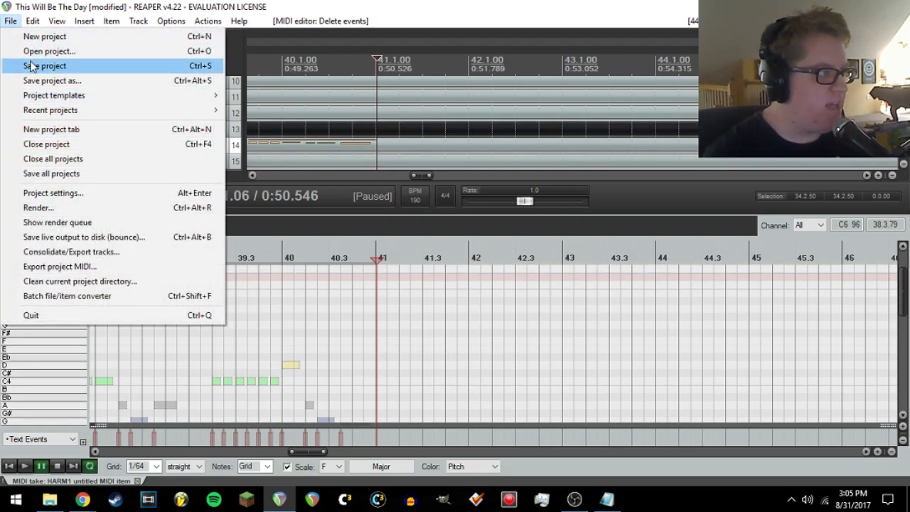
{"action": "left_click", "coordinate": [42, 64]}
- Unmute the Vocals and VocalBU audio tracks
{"action": "scroll", "coordinate": [280, 306], "scroll_direction": "down", "scroll_amount": 3}
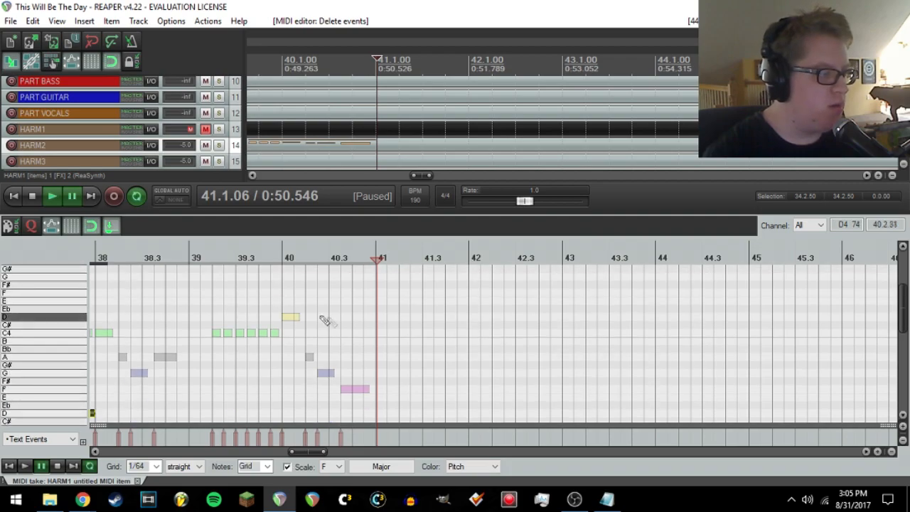
{"action": "scroll", "coordinate": [432, 331], "scroll_direction": "down", "scroll_amount": 2}
{"action": "scroll", "coordinate": [476, 330], "scroll_direction": "up", "scroll_amount": 1}
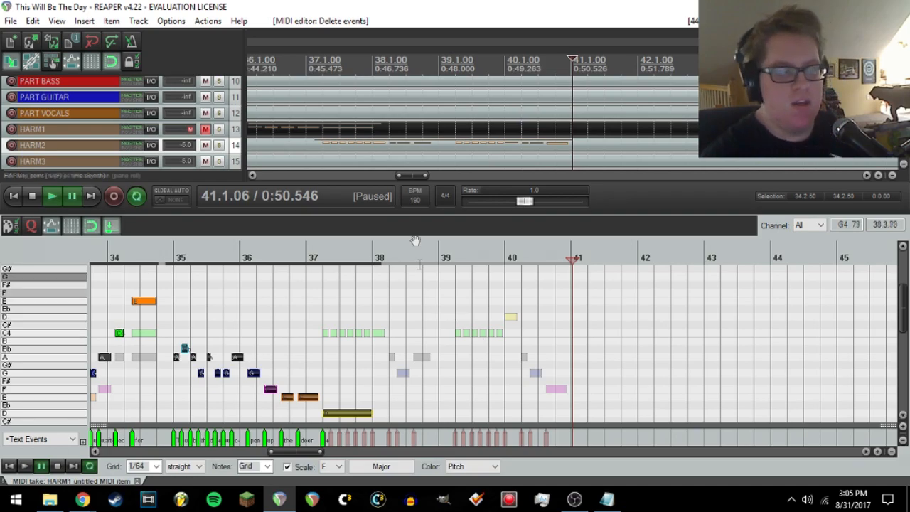
{"action": "scroll", "coordinate": [397, 94], "scroll_direction": "up", "scroll_amount": 4}
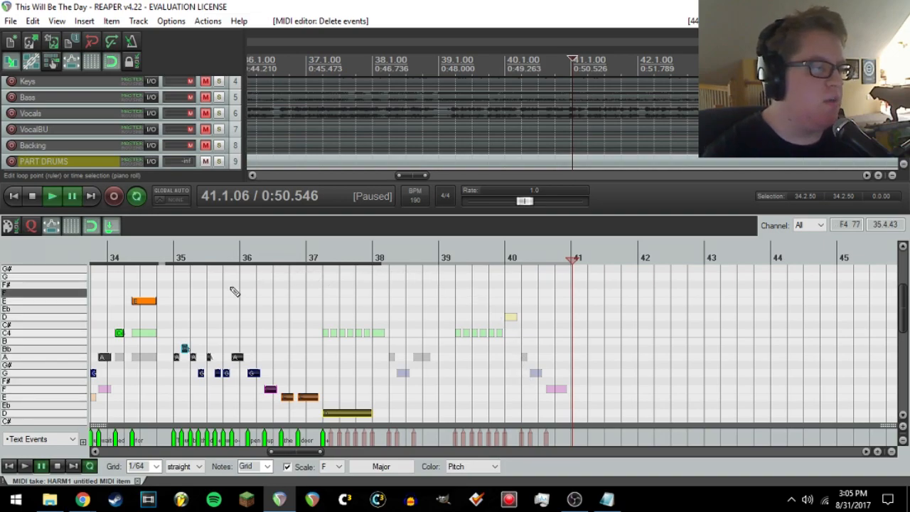
{"action": "scroll", "coordinate": [427, 315], "scroll_direction": "down", "scroll_amount": 2}
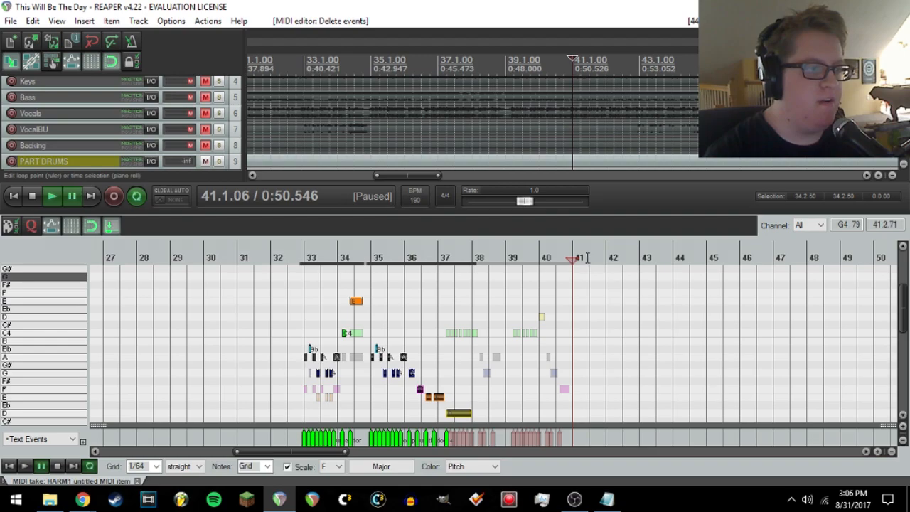
{"action": "left_click", "coordinate": [205, 114]}
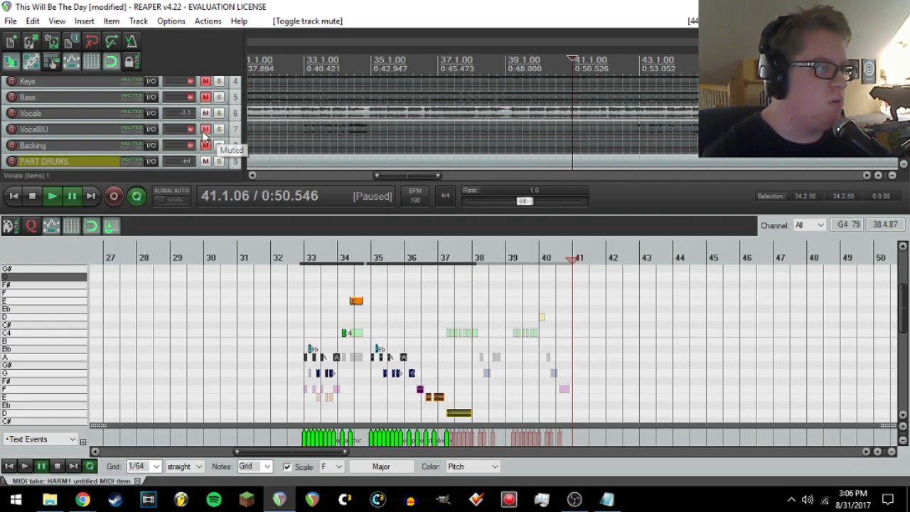
{"action": "left_click", "coordinate": [205, 130]}
- Listen to the vocal audio around measures 41 and 42 to locate the start of the next phrase
{"action": "left_click", "coordinate": [606, 256]}
{"action": "key", "text": "space"}
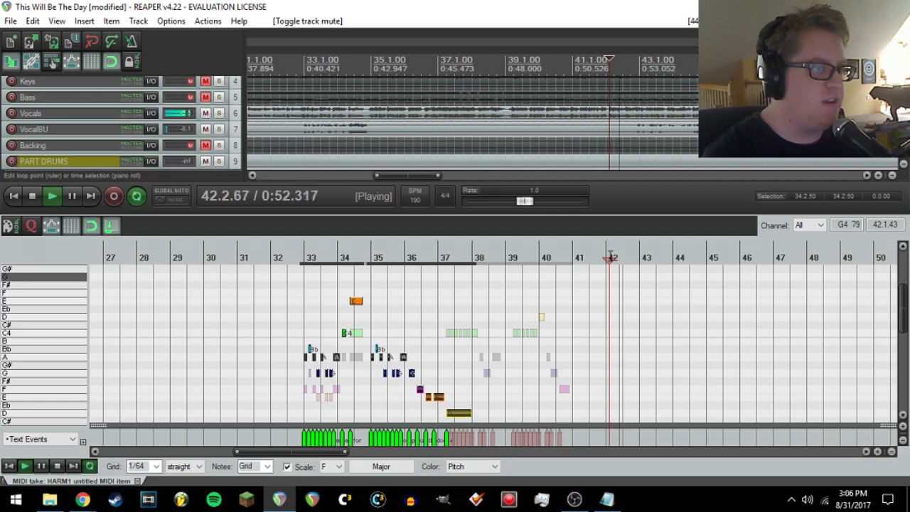
{"action": "left_click", "coordinate": [575, 257]}
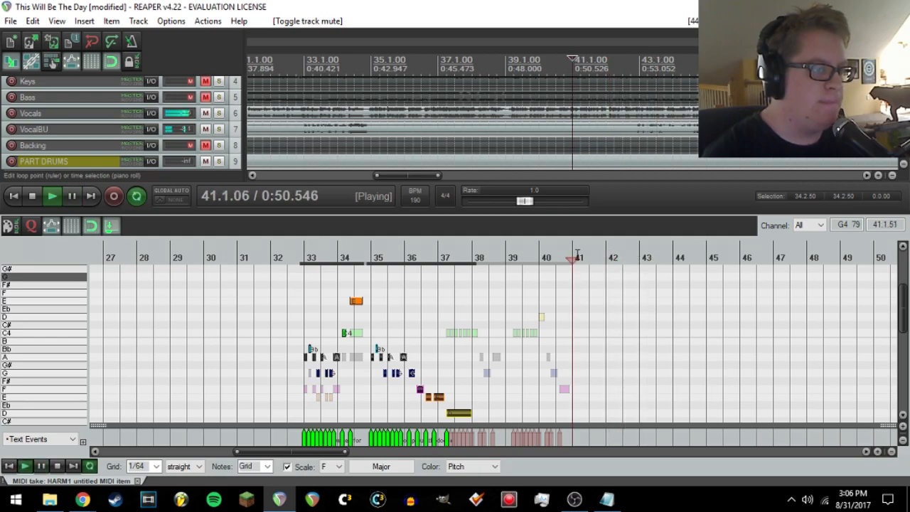
{"action": "key", "text": "space"}
{"action": "left_click", "coordinate": [579, 257]}
{"action": "scroll", "coordinate": [602, 268], "scroll_direction": "up", "scroll_amount": 4}
{"action": "scroll", "coordinate": [602, 268], "scroll_direction": "up", "scroll_amount": 2}
{"action": "left_click", "coordinate": [550, 259]}
{"action": "key", "text": "space"}
{"action": "key", "text": "space"}
{"action": "left_click", "coordinate": [550, 259]}
{"action": "key", "text": "space"}
{"action": "key", "text": "space"}
{"action": "left_click", "coordinate": [566, 259]}
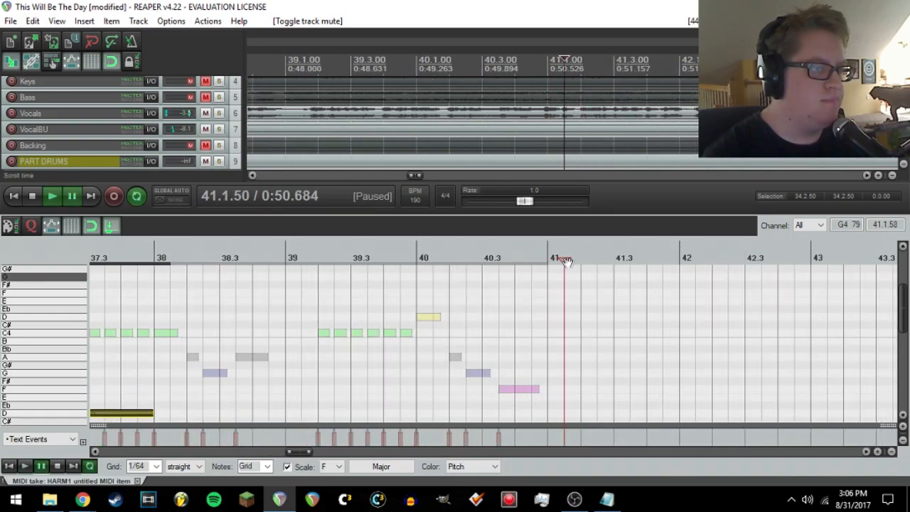
- Solo the Vocals track and loop playback of the first syllable from 41.1.00 to 41.1.43
{"action": "scroll", "coordinate": [581, 270], "scroll_direction": "up", "scroll_amount": 3}
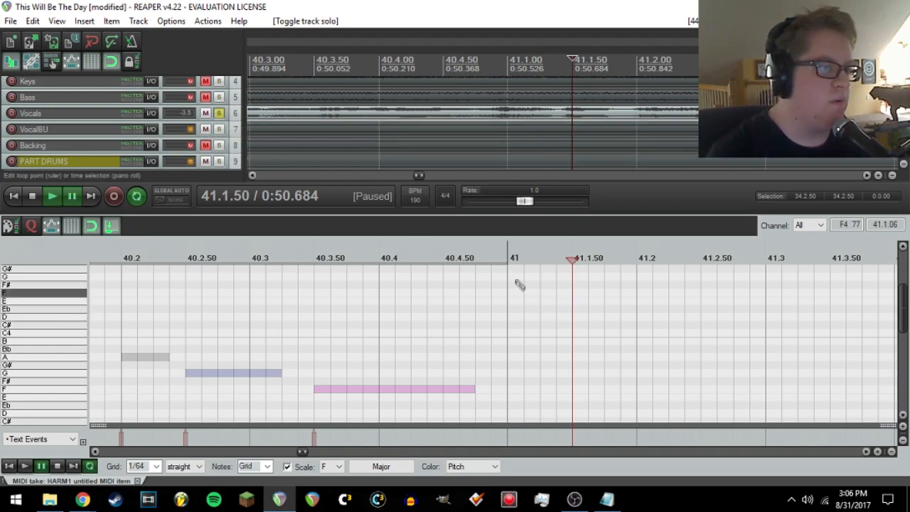
{"action": "left_click", "coordinate": [507, 260]}
{"action": "left_click_drag", "start_coordinate": [575, 262], "coordinate": [507, 263]}
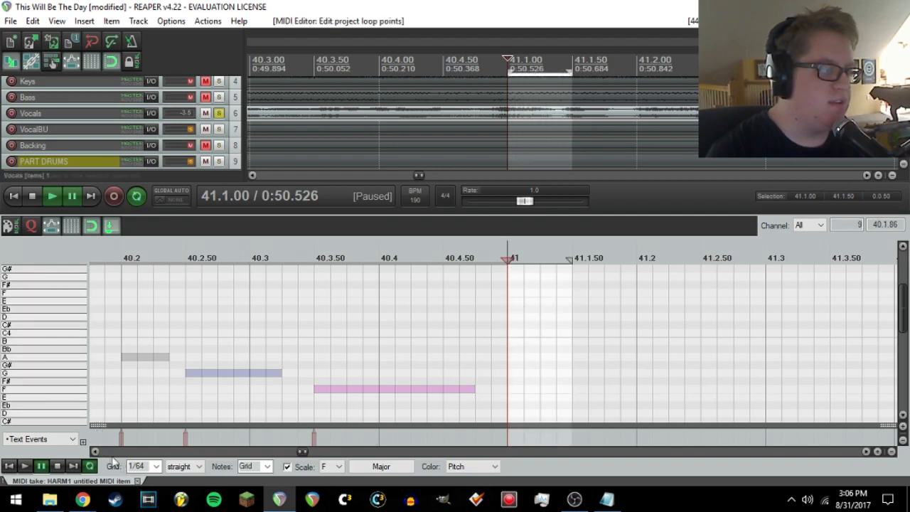
{"action": "left_click", "coordinate": [24, 466]}
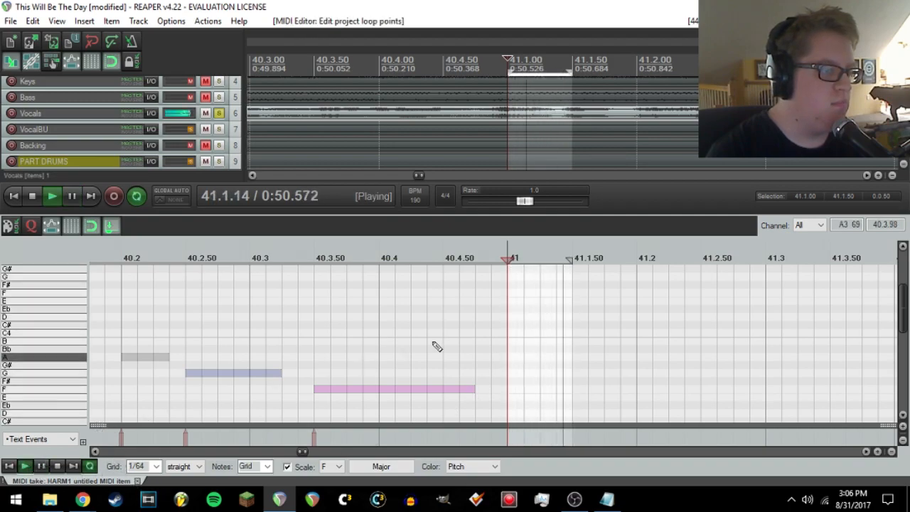
{"action": "key", "text": "ctrl+space"}
{"action": "left_click_drag", "start_coordinate": [565, 263], "coordinate": [565, 261]}
{"action": "left_click", "coordinate": [566, 261]}
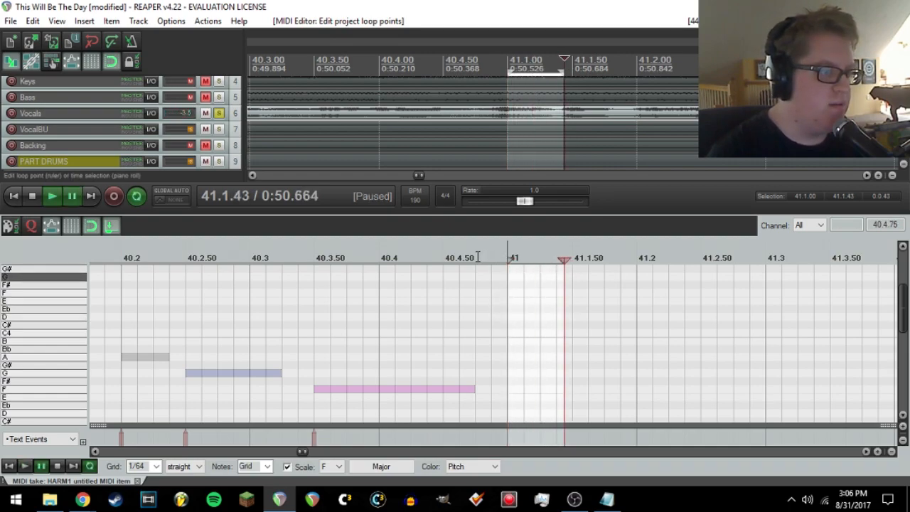
{"action": "left_click", "coordinate": [487, 256]}
{"action": "key", "text": "space"}
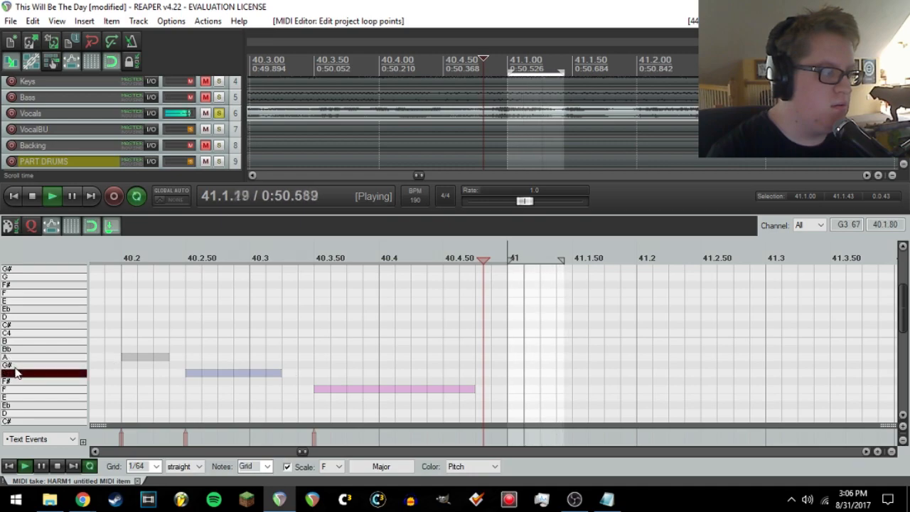
- Unmute and solo the HARM1 track, audition the A pitch for the looped syllable, and stop playback
{"action": "scroll", "coordinate": [268, 152], "scroll_direction": "down", "scroll_amount": 4}
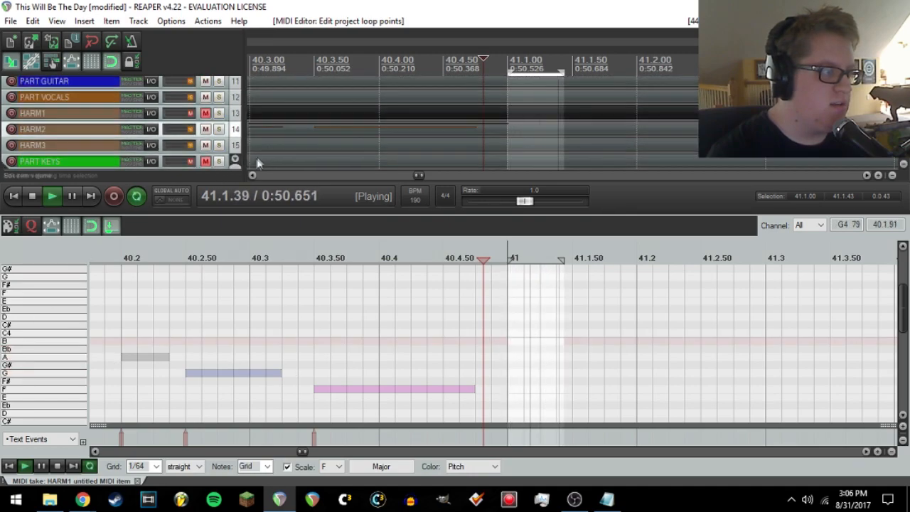
{"action": "left_click", "coordinate": [219, 113]}
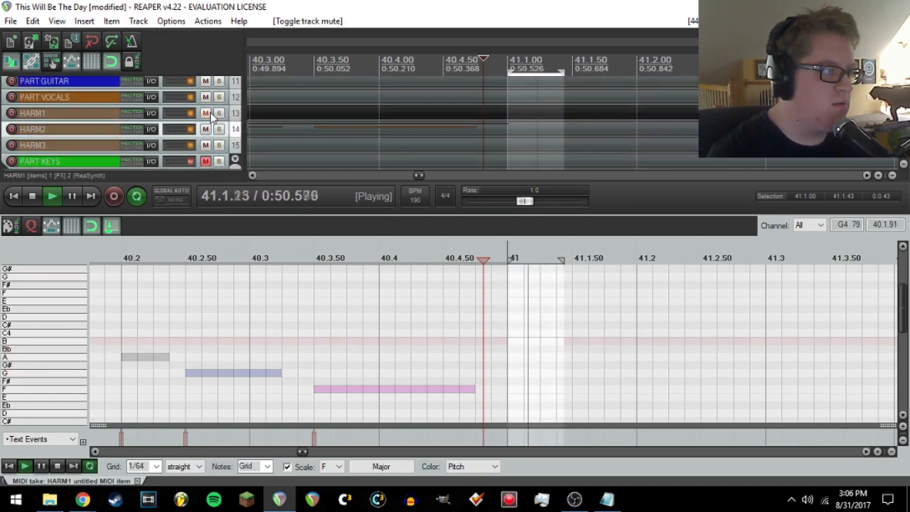
{"action": "left_click", "coordinate": [30, 359]}
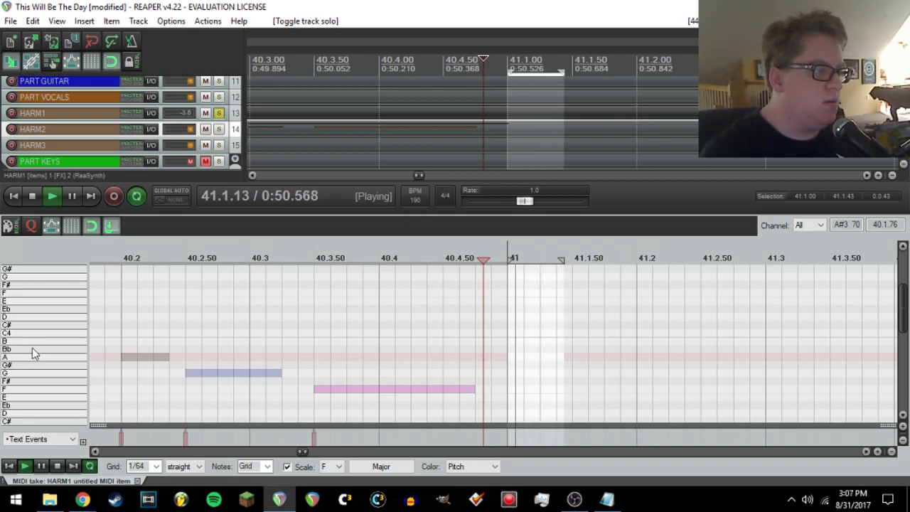
{"action": "left_click", "coordinate": [57, 466]}
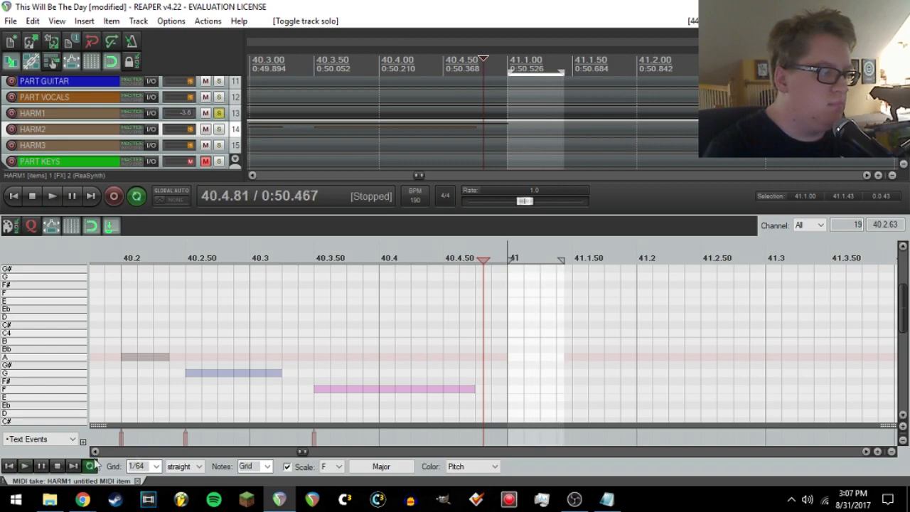
- Draw a short A note at the start of measure 41 on the HARM1 take
{"action": "left_click", "coordinate": [509, 357]}
{"action": "left_click_drag", "start_coordinate": [513, 357], "coordinate": [549, 269]}
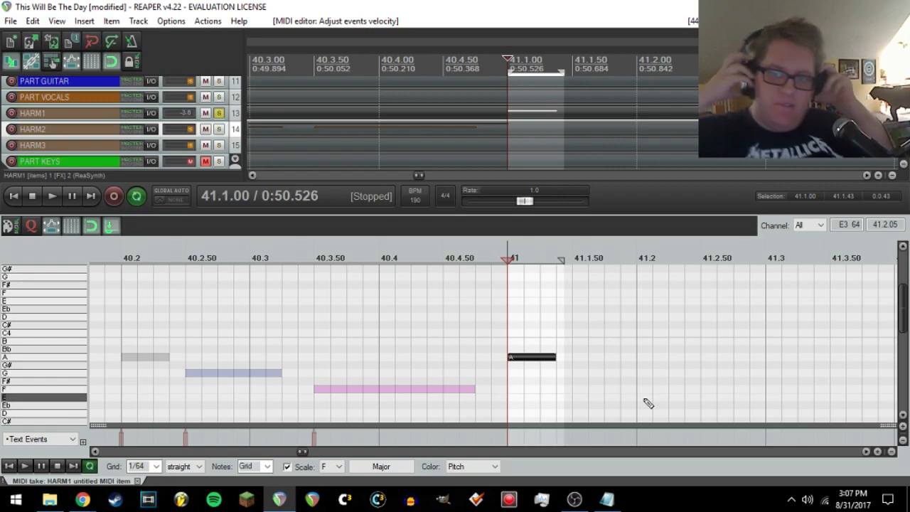
{"action": "scroll", "coordinate": [648, 395], "scroll_direction": "down", "scroll_amount": 3}
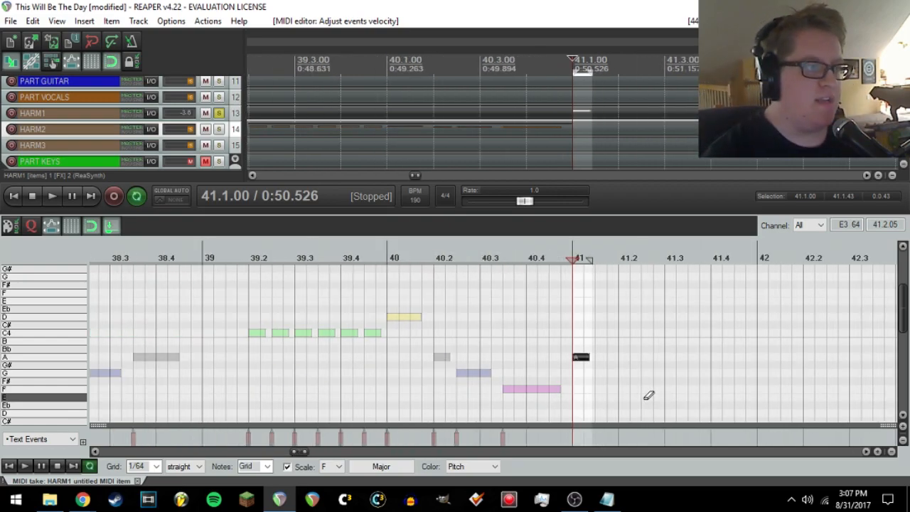
{"action": "scroll", "coordinate": [605, 310], "scroll_direction": "down", "scroll_amount": 3}
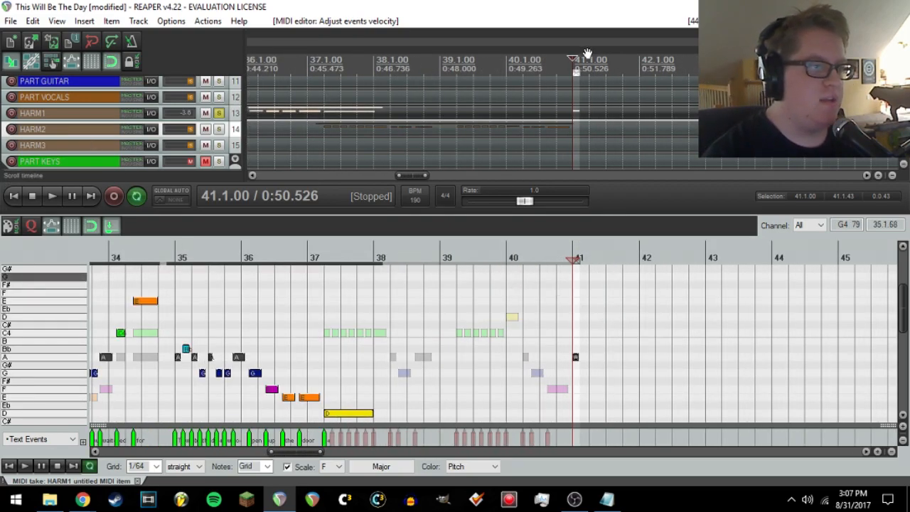
- Collapse the loop selection at measure 41 and delete the short A note there
{"action": "scroll", "coordinate": [587, 55], "scroll_direction": "up", "scroll_amount": 10}
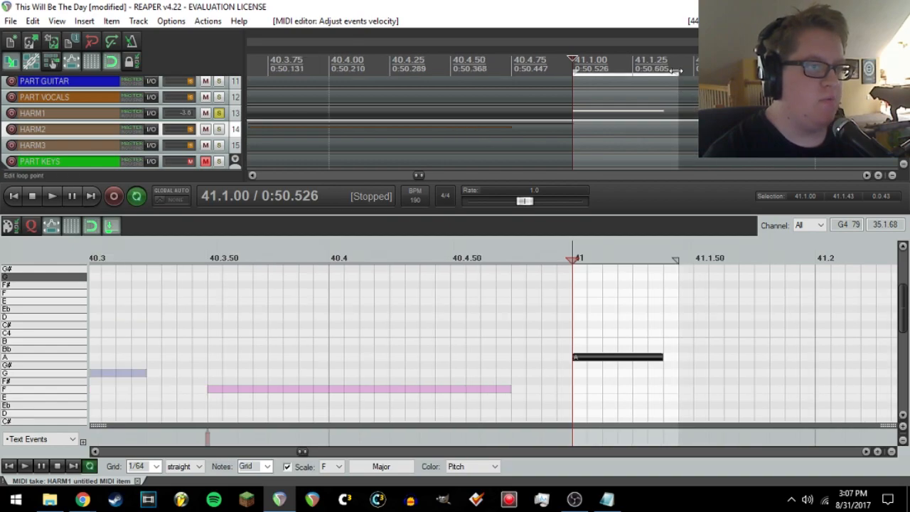
{"action": "left_click_drag", "start_coordinate": [679, 70], "coordinate": [598, 82]}
{"action": "scroll", "coordinate": [647, 346], "scroll_direction": "down", "scroll_amount": 4}
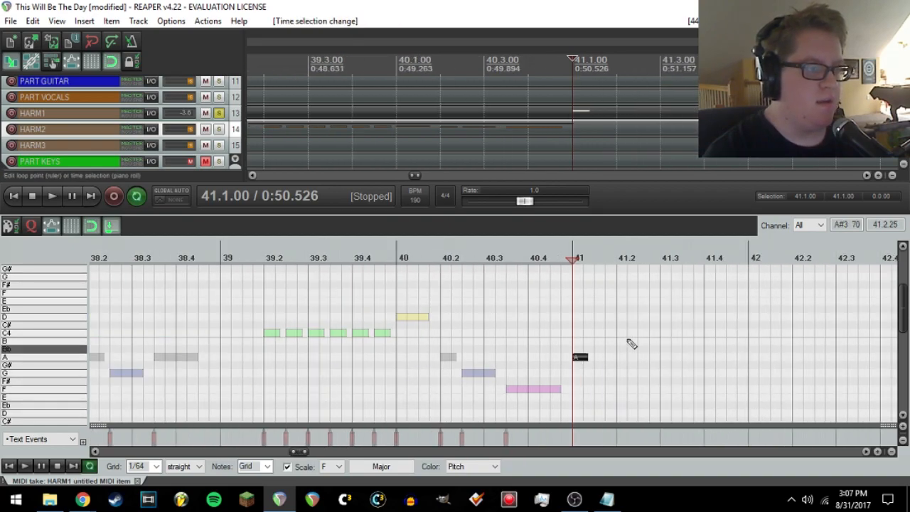
{"action": "key", "text": "Delete"}
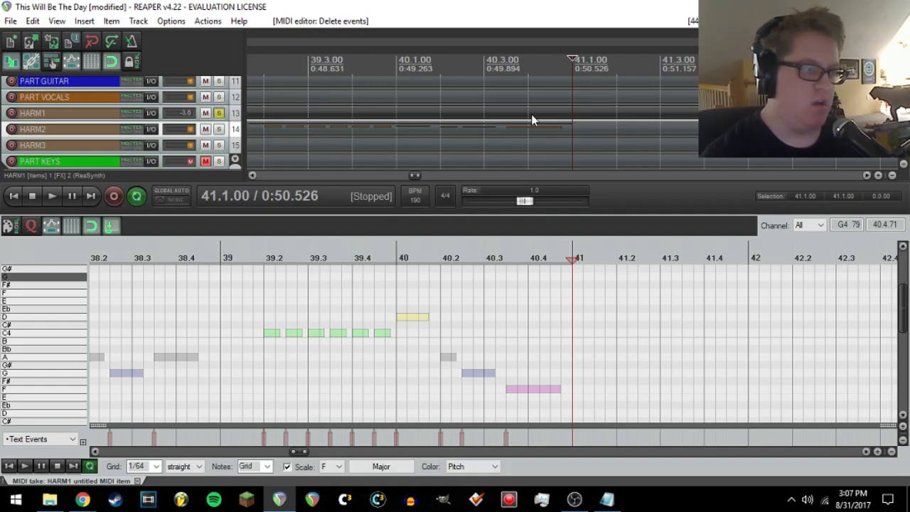
- Open the C3 Automation Tools window
{"action": "scroll", "coordinate": [620, 343], "scroll_direction": "down", "scroll_amount": 6}
{"action": "scroll", "coordinate": [601, 344], "scroll_direction": "down", "scroll_amount": 1}
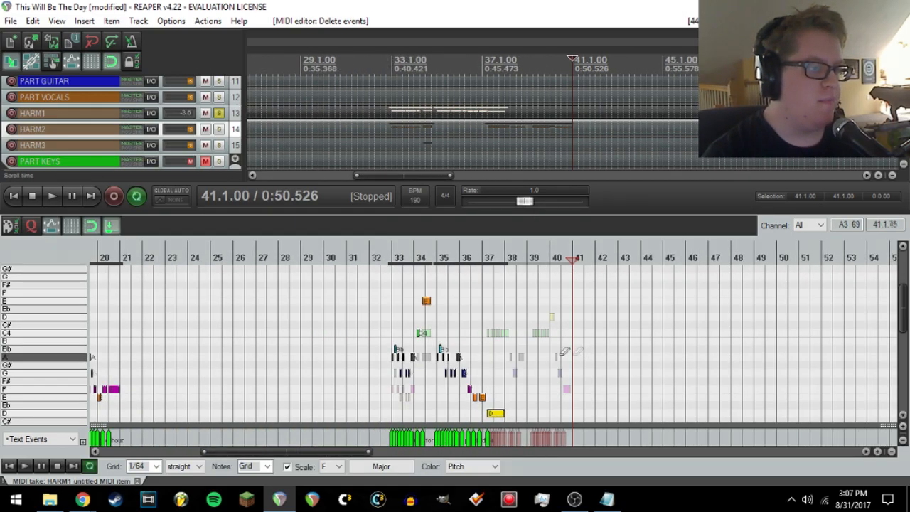
{"action": "scroll", "coordinate": [405, 334], "scroll_direction": "up", "scroll_amount": 5}
{"action": "left_click", "coordinate": [207, 21]}
{"action": "left_click", "coordinate": [241, 86]}
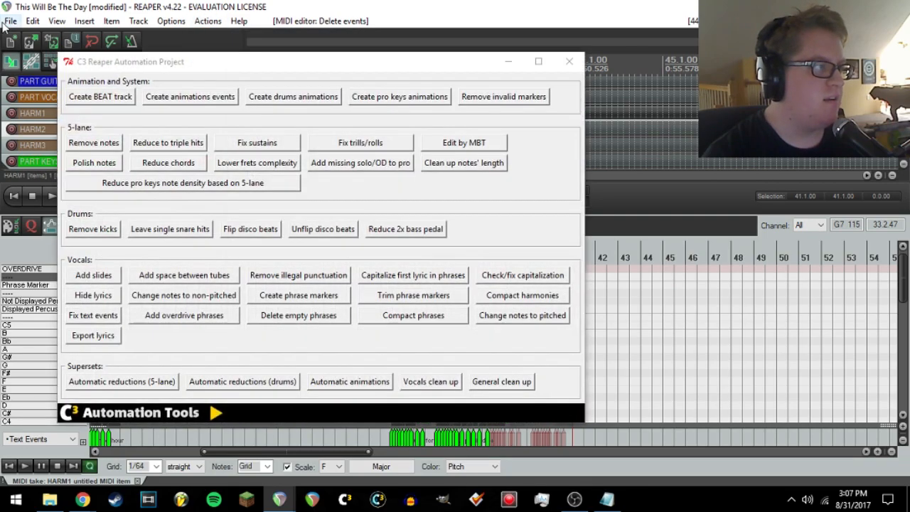
- Run the C3 tool for adding overdrive phrases on Harmony 1, with one overdrive phrase for every 4 phrases
{"action": "left_click", "coordinate": [11, 21]}
{"action": "left_click", "coordinate": [35, 66]}
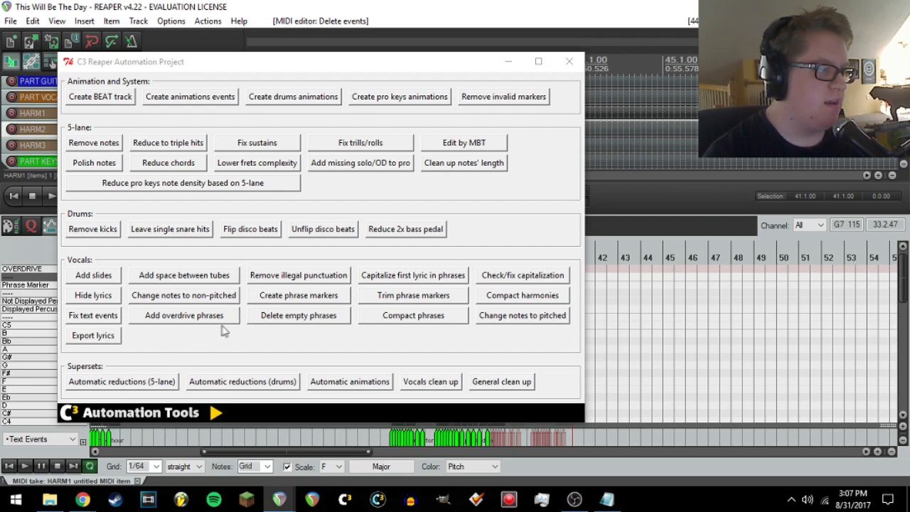
{"action": "left_click", "coordinate": [199, 321]}
{"action": "left_click", "coordinate": [112, 111]}
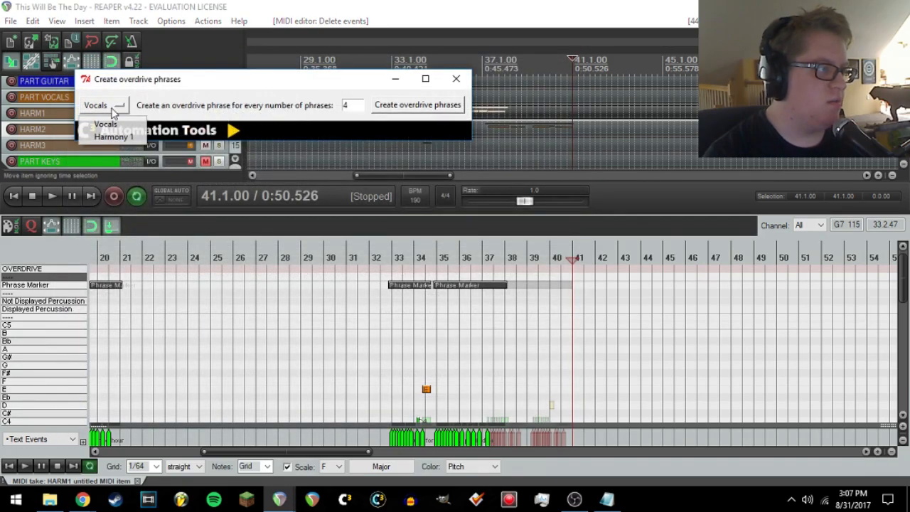
{"action": "left_click", "coordinate": [113, 136]}
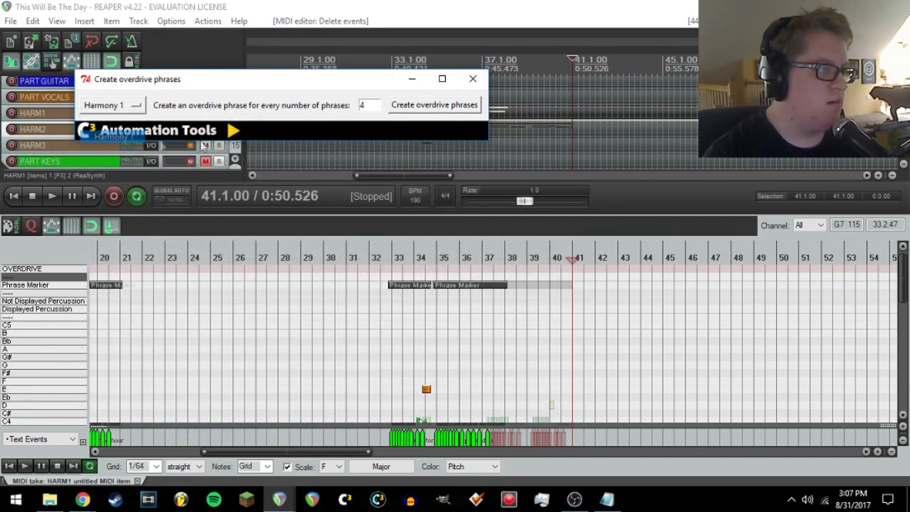
{"action": "left_click", "coordinate": [442, 107]}
{"action": "scroll", "coordinate": [402, 320], "scroll_direction": "down", "scroll_amount": 5}
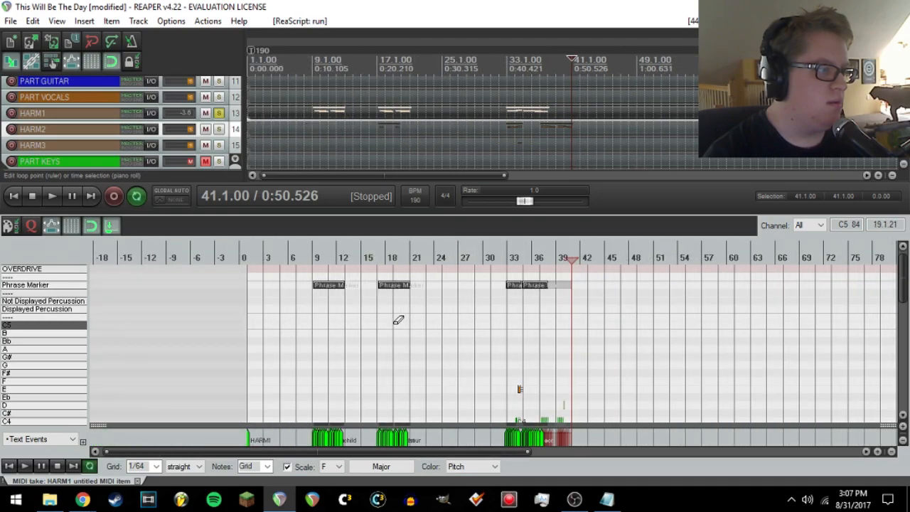
- Compare the phrase markers across the HARM1, HARM2 and HARM3 takes, and examine the HARM1 phrases in measures 33 to 41
{"action": "left_click", "coordinate": [342, 262]}
{"action": "key", "text": "alt+Down"}
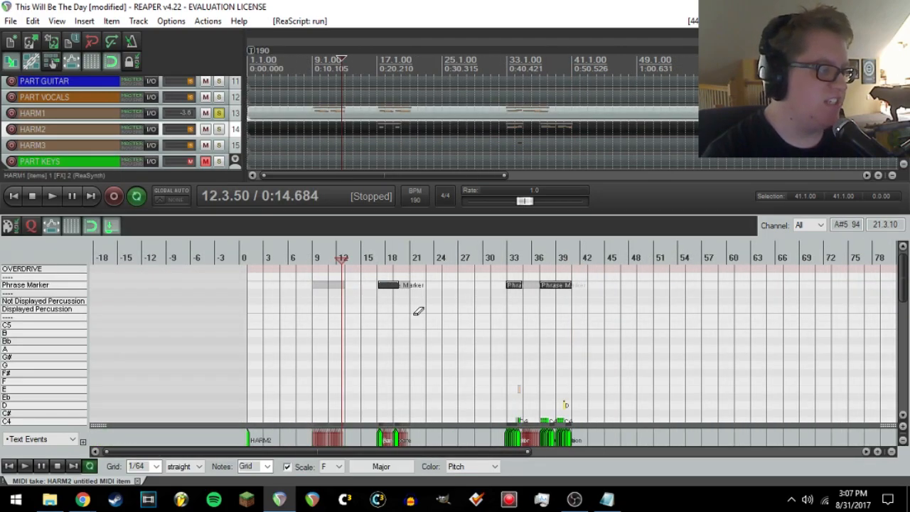
{"action": "key", "text": "alt+Down"}
{"action": "key", "text": "alt+Down"}
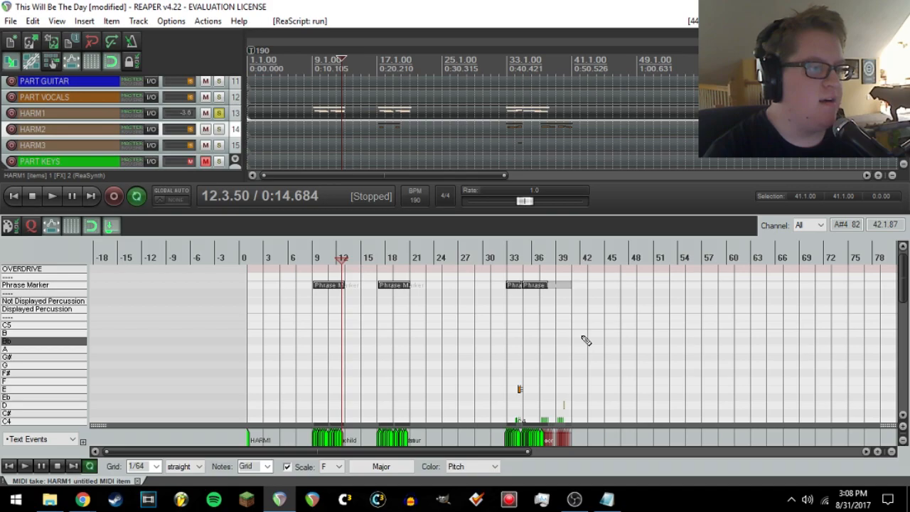
{"action": "left_click", "coordinate": [535, 260]}
{"action": "scroll", "coordinate": [607, 327], "scroll_direction": "up", "scroll_amount": 5}
{"action": "scroll", "coordinate": [604, 331], "scroll_direction": "down", "scroll_amount": 5}
{"action": "scroll", "coordinate": [606, 329], "scroll_direction": "up", "scroll_amount": 5}
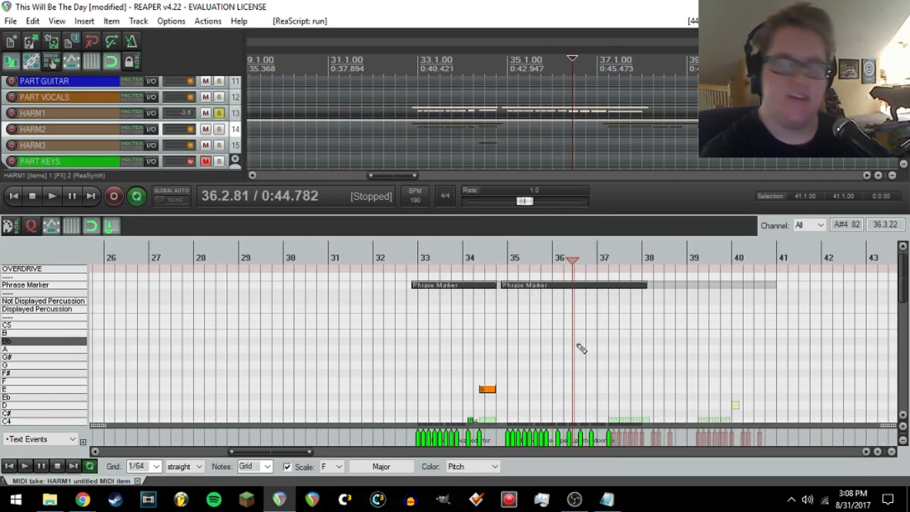
{"action": "left_click", "coordinate": [617, 258]}
{"action": "scroll", "coordinate": [639, 284], "scroll_direction": "down", "scroll_amount": 2}
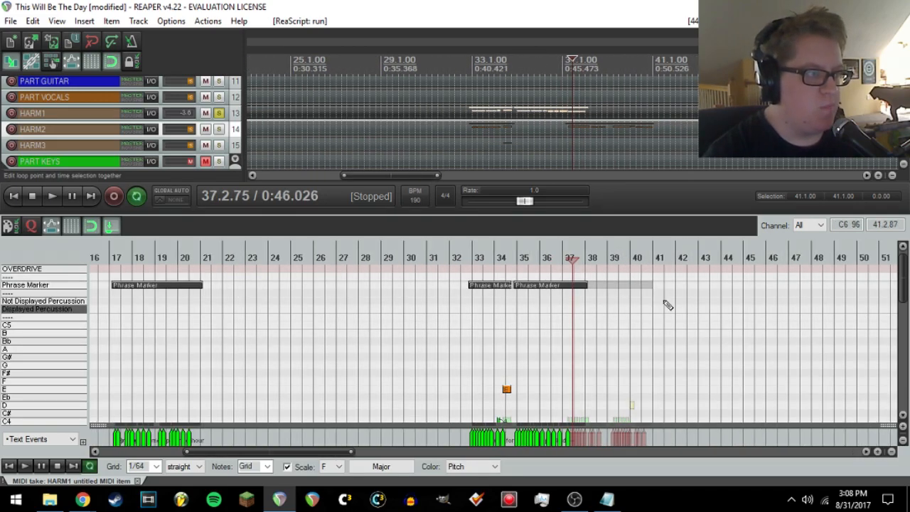
{"action": "scroll", "coordinate": [640, 334], "scroll_direction": "up", "scroll_amount": 3}
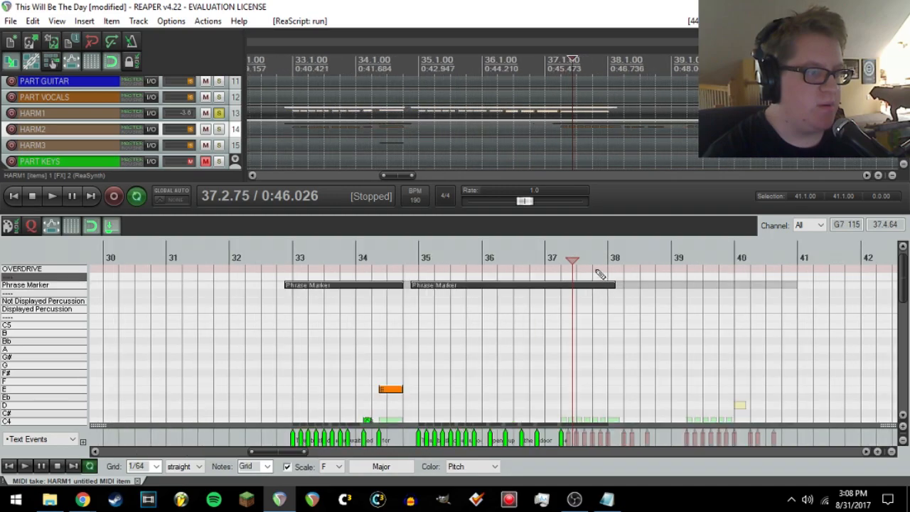
{"action": "scroll", "coordinate": [658, 409], "scroll_direction": "down", "scroll_amount": 2}
{"action": "scroll", "coordinate": [661, 399], "scroll_direction": "up", "scroll_amount": 4}
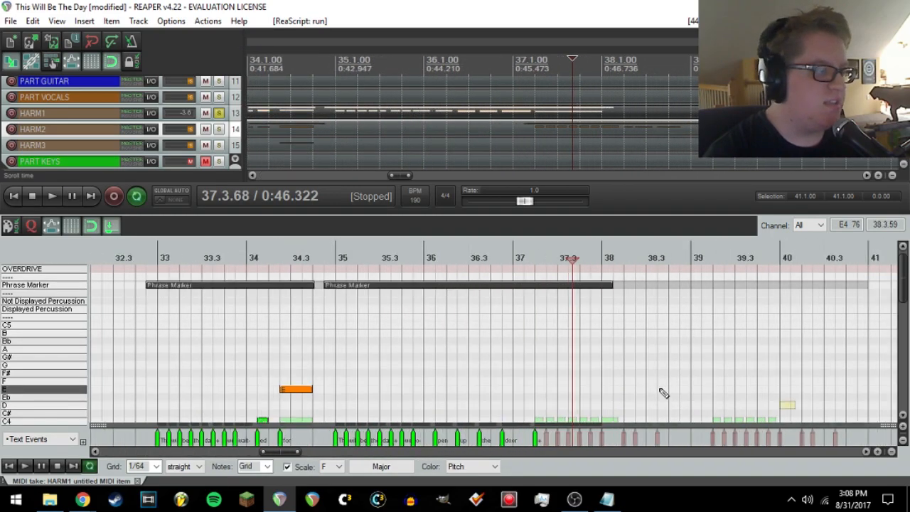
- Check the HARM2 and HARM3 takes around measures 37 to 41 and save the project
{"action": "key", "text": "ctrl+alt+Down"}
{"action": "scroll", "coordinate": [659, 389], "scroll_direction": "down", "scroll_amount": 5}
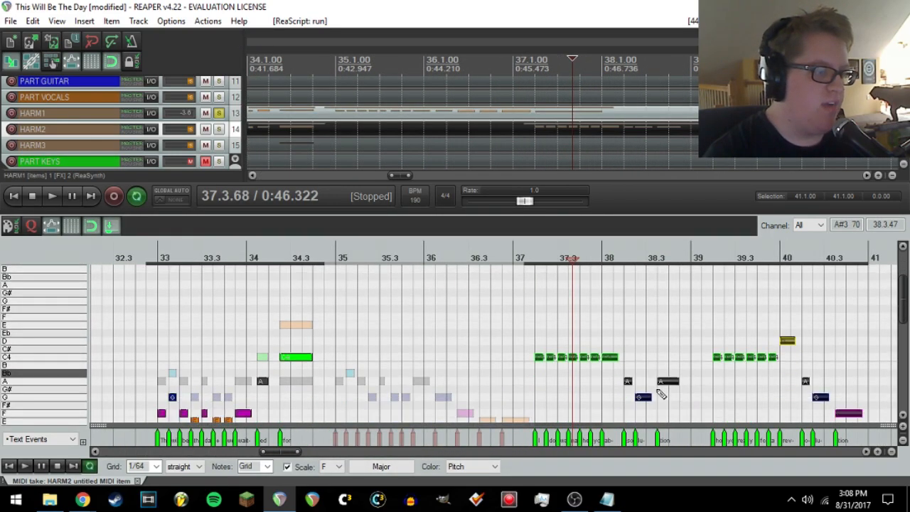
{"action": "left_click_drag", "start_coordinate": [536, 309], "coordinate": [505, 319]}
{"action": "key", "text": "alt+Down"}
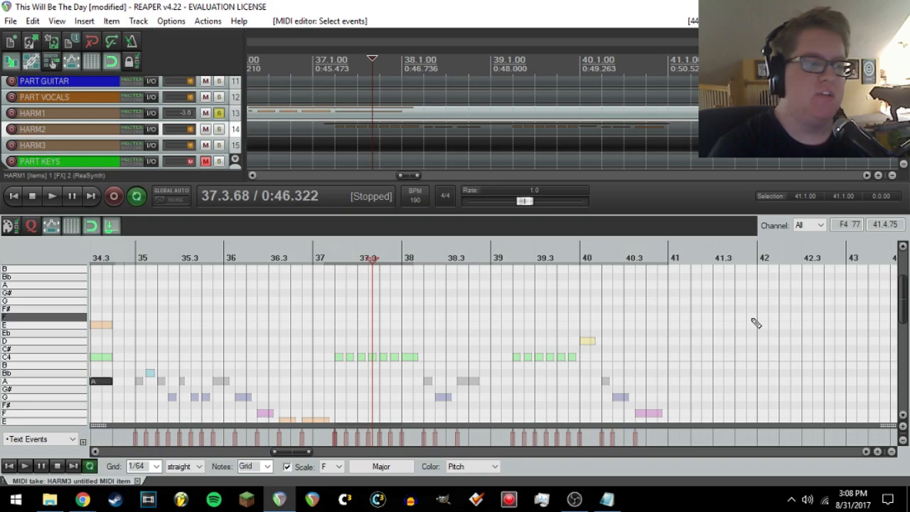
{"action": "left_click", "coordinate": [11, 20]}
{"action": "left_click", "coordinate": [30, 67]}
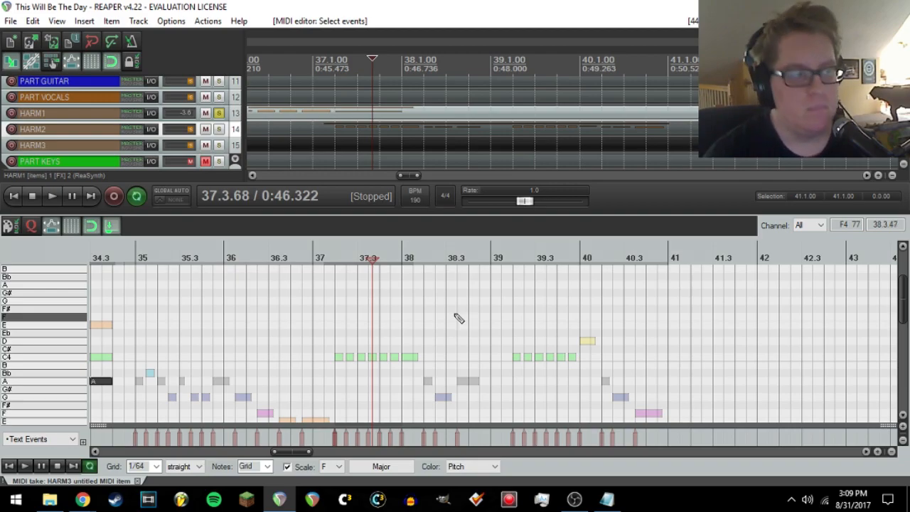
- Switch back to the HARM2 take and select its notes and lyric events in measures 39 and 40
{"action": "left_click", "coordinate": [335, 258]}
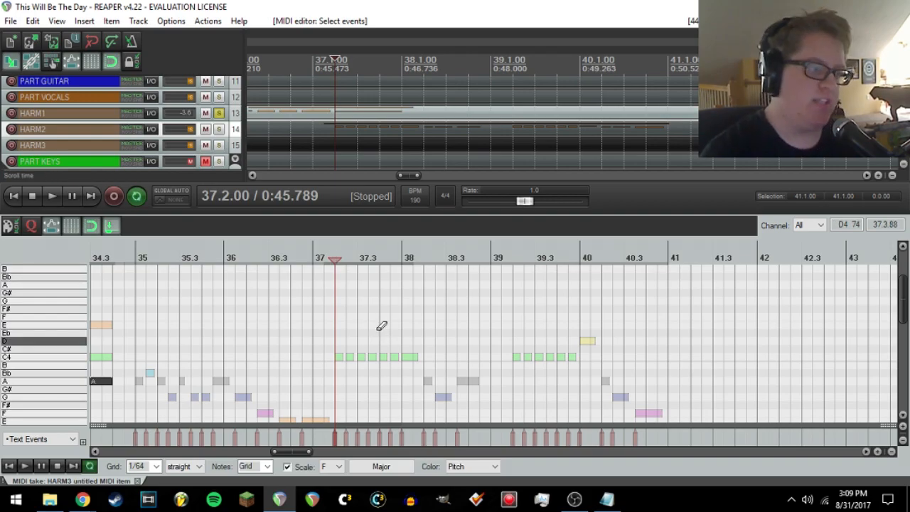
{"action": "key", "text": "alt+Down"}
{"action": "key", "text": "alt+Down"}
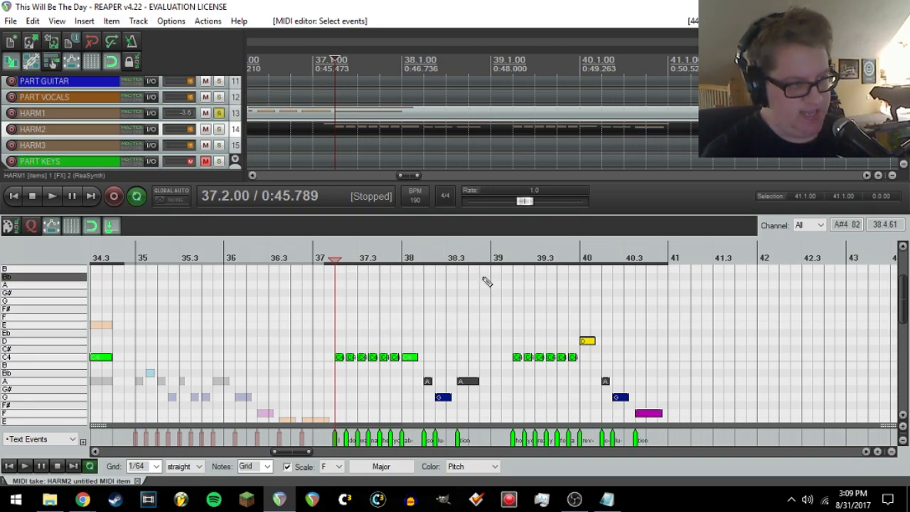
{"action": "left_click", "coordinate": [495, 259]}
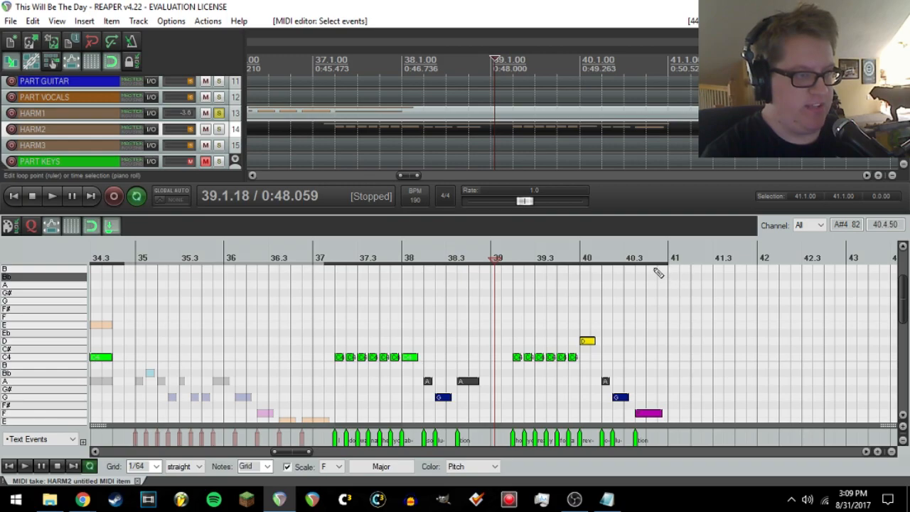
{"action": "scroll", "coordinate": [633, 294], "scroll_direction": "down", "scroll_amount": 2}
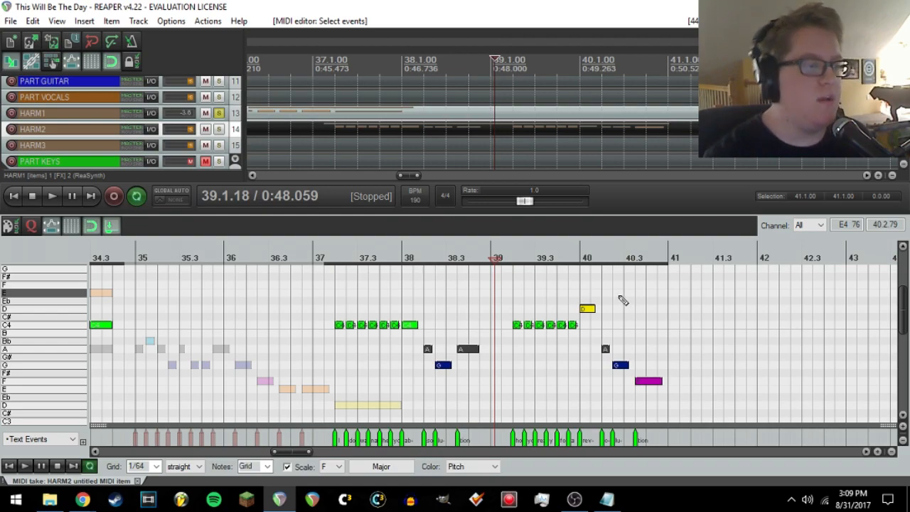
{"action": "left_click_drag", "start_coordinate": [512, 285], "coordinate": [676, 409]}
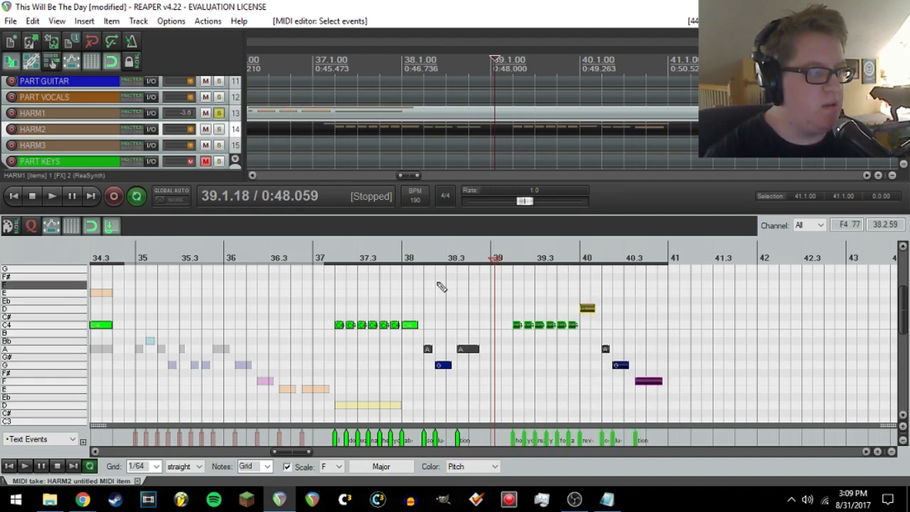
- Compare the note and lyric event for the syllable "for" in measure 34 across the HARM2, HARM1 and HARM3 takes
{"action": "left_click_drag", "start_coordinate": [271, 356], "coordinate": [152, 369]}
{"action": "scroll", "coordinate": [213, 366], "scroll_direction": "left", "scroll_amount": 4}
{"action": "left_click", "coordinate": [429, 260]}
{"action": "scroll", "coordinate": [720, 346], "scroll_direction": "up", "scroll_amount": 5}
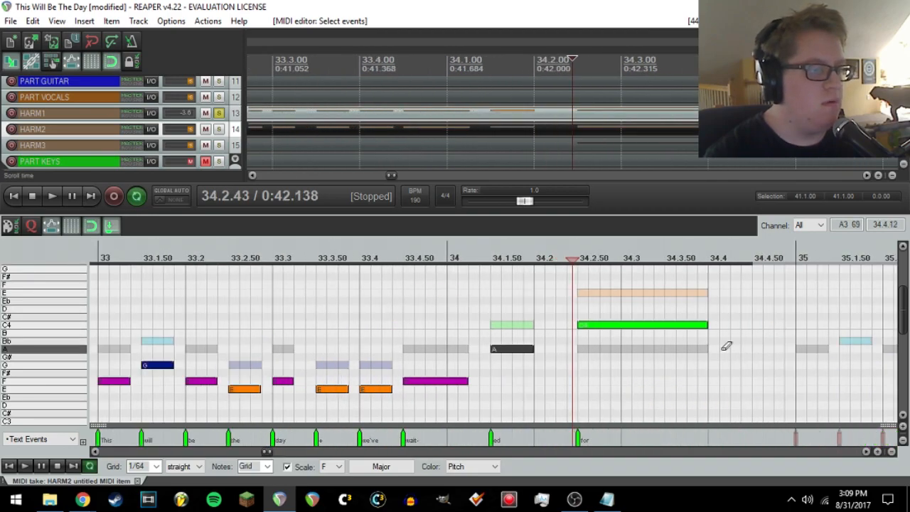
{"action": "left_click", "coordinate": [583, 260]}
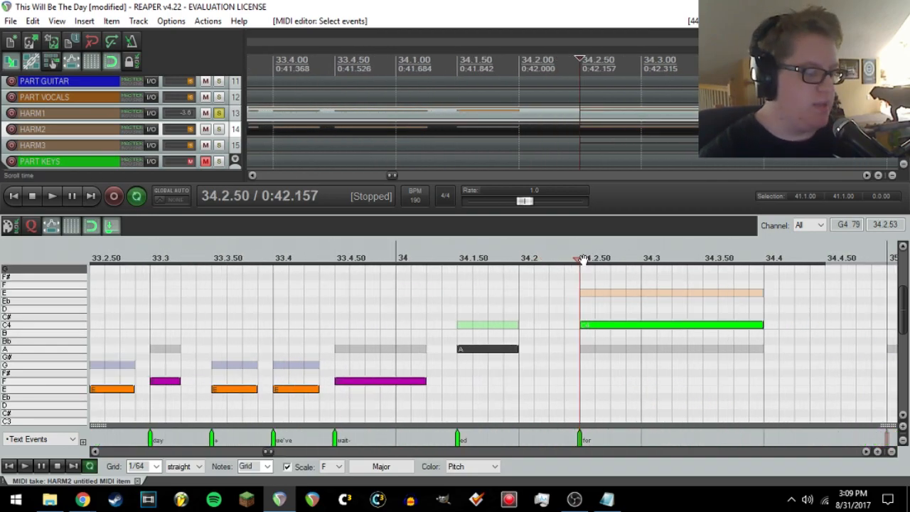
{"action": "left_click", "coordinate": [590, 348]}
{"action": "left_click", "coordinate": [581, 446]}
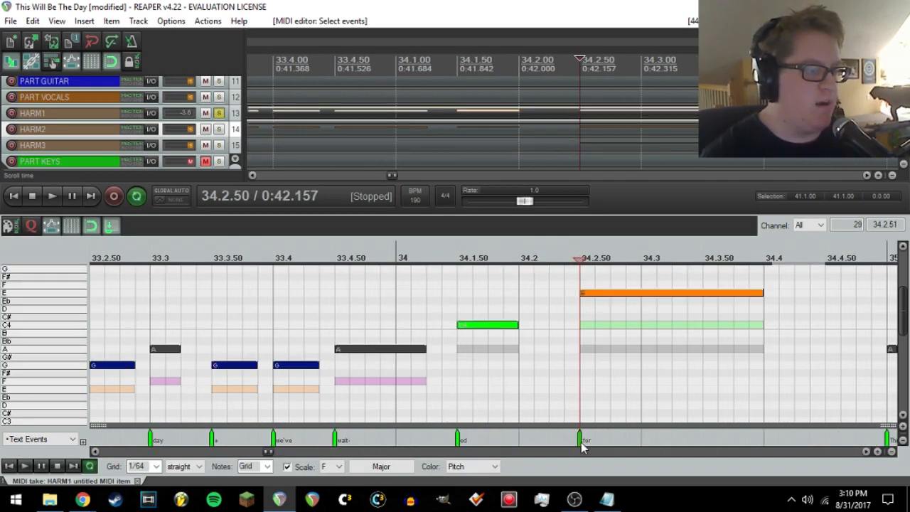
{"action": "left_click", "coordinate": [581, 445]}
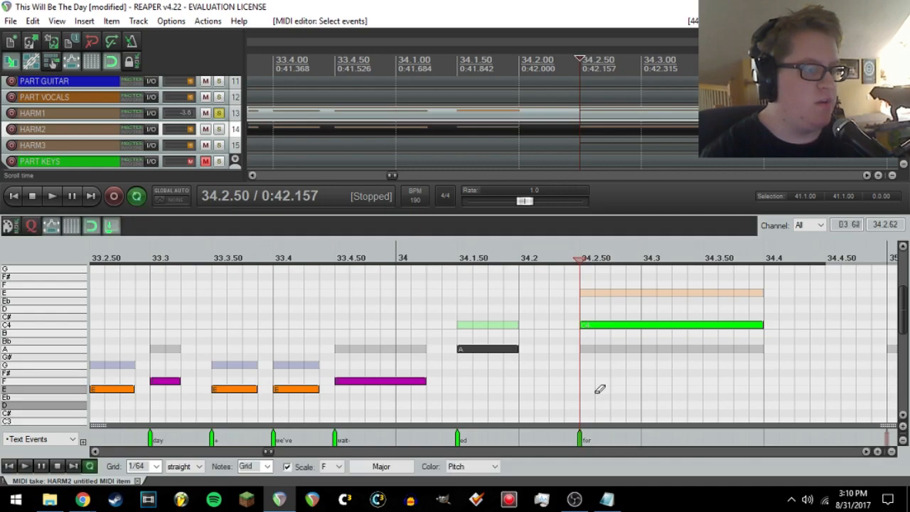
{"action": "left_click", "coordinate": [581, 445]}
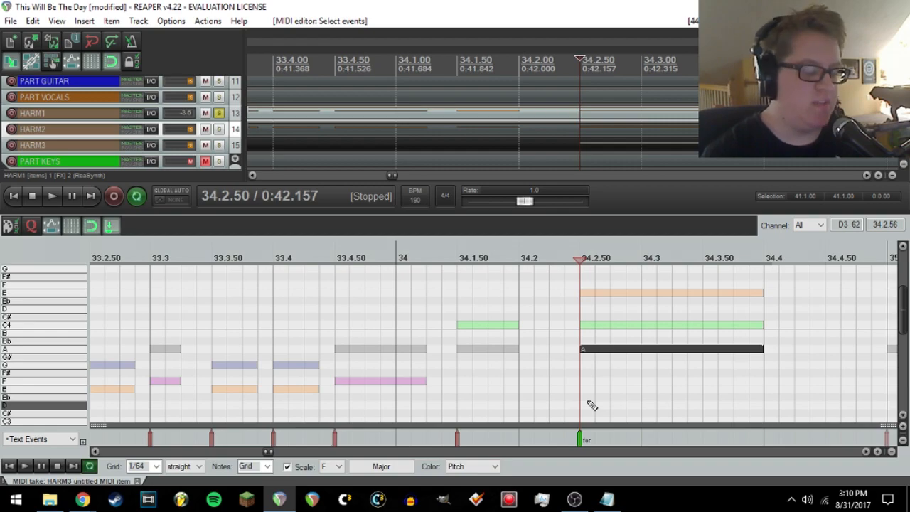
- Return to the selected HARM2 phrase "hope you're ready for a revolution" in measures 39 and 40, and save the project
{"action": "scroll", "coordinate": [597, 395], "scroll_direction": "down", "scroll_amount": 8}
{"action": "left_click", "coordinate": [818, 262]}
{"action": "scroll", "coordinate": [810, 286], "scroll_direction": "down", "scroll_amount": 3}
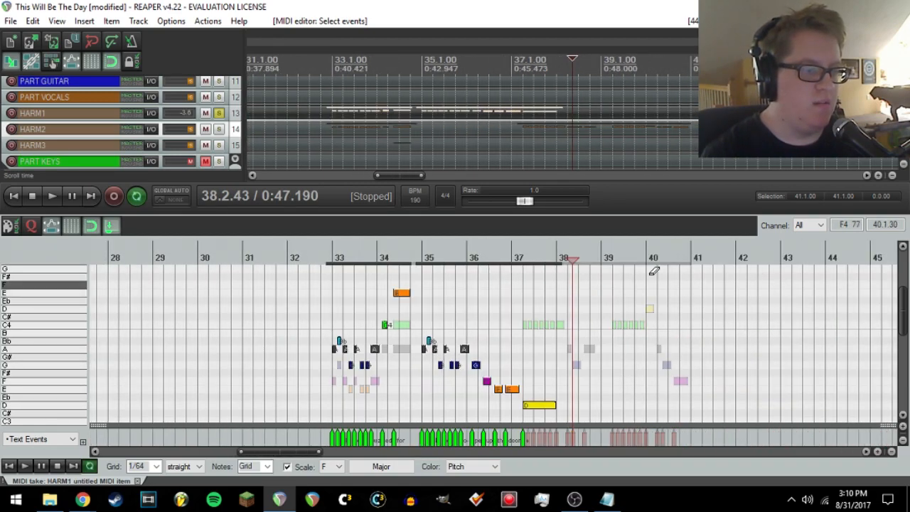
{"action": "left_click", "coordinate": [647, 308]}
{"action": "scroll", "coordinate": [686, 296], "scroll_direction": "up", "scroll_amount": 6}
{"action": "left_click_drag", "start_coordinate": [493, 283], "coordinate": [497, 417]}
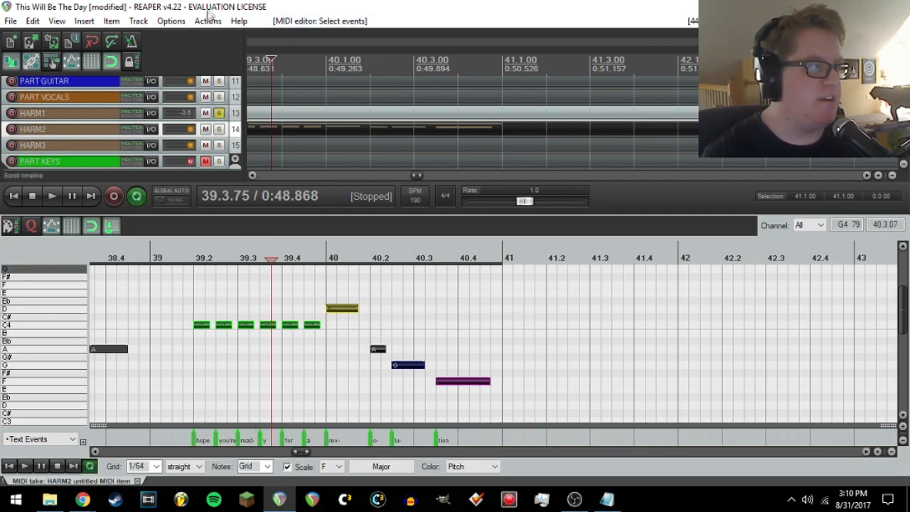
{"action": "left_click", "coordinate": [11, 20]}
{"action": "left_click", "coordinate": [179, 64]}
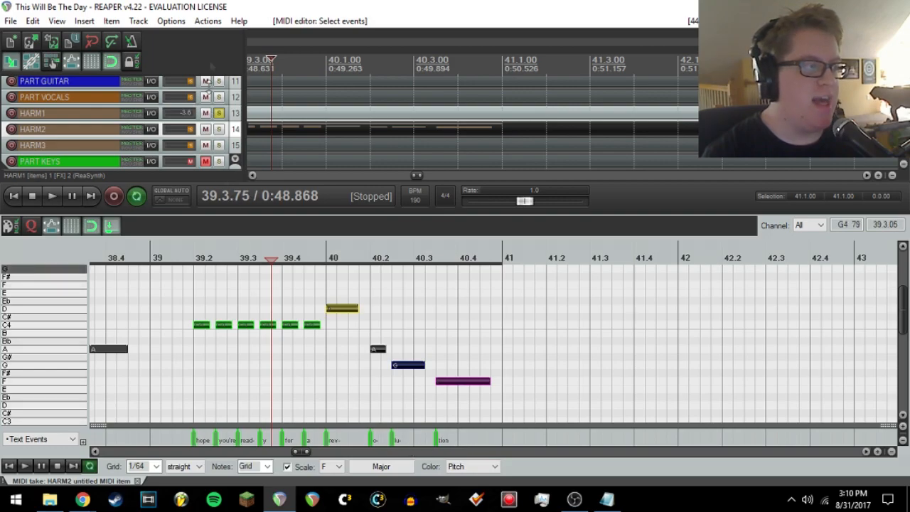
- Hide the lyrics of only the selected Harmony 2 notes with the C3 Automation Tools, and save the project
{"action": "left_click", "coordinate": [208, 21]}
{"action": "left_click", "coordinate": [234, 85]}
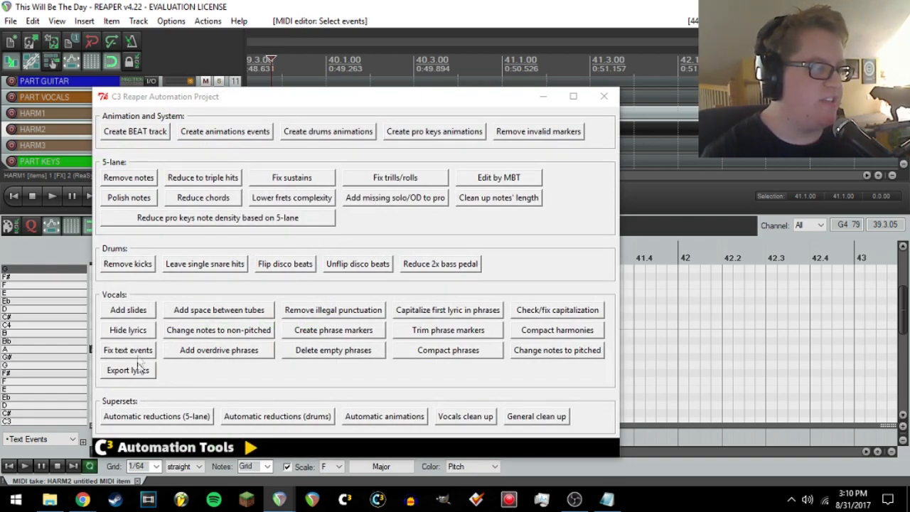
{"action": "left_click", "coordinate": [139, 331]}
{"action": "left_click", "coordinate": [170, 139]}
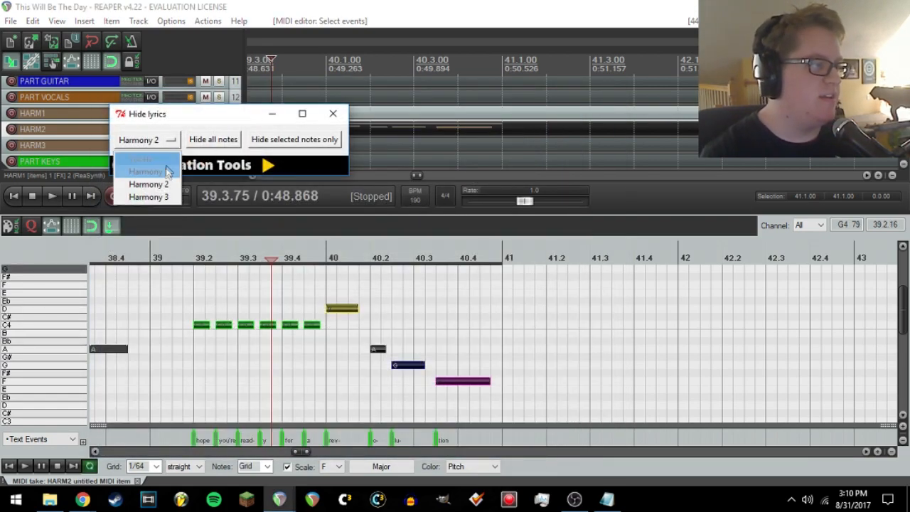
{"action": "left_click", "coordinate": [169, 184]}
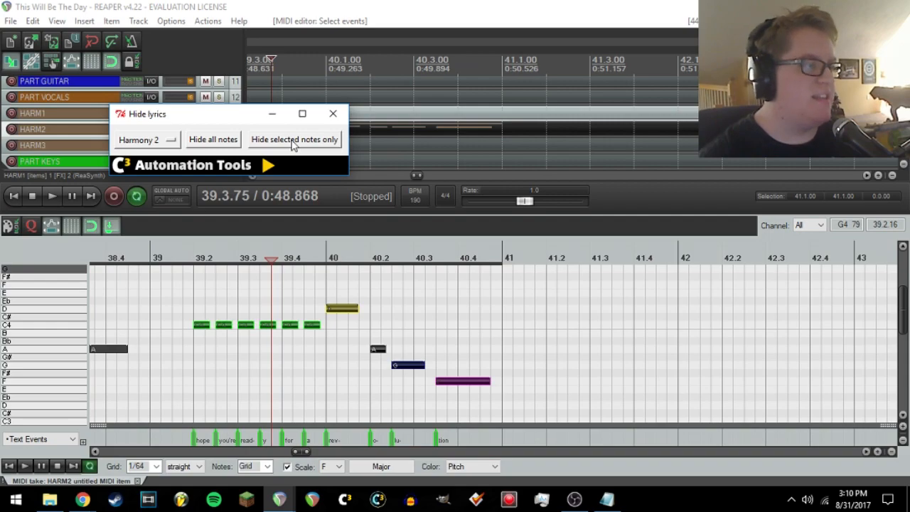
{"action": "left_click", "coordinate": [294, 141]}
{"action": "left_click", "coordinate": [225, 385]}
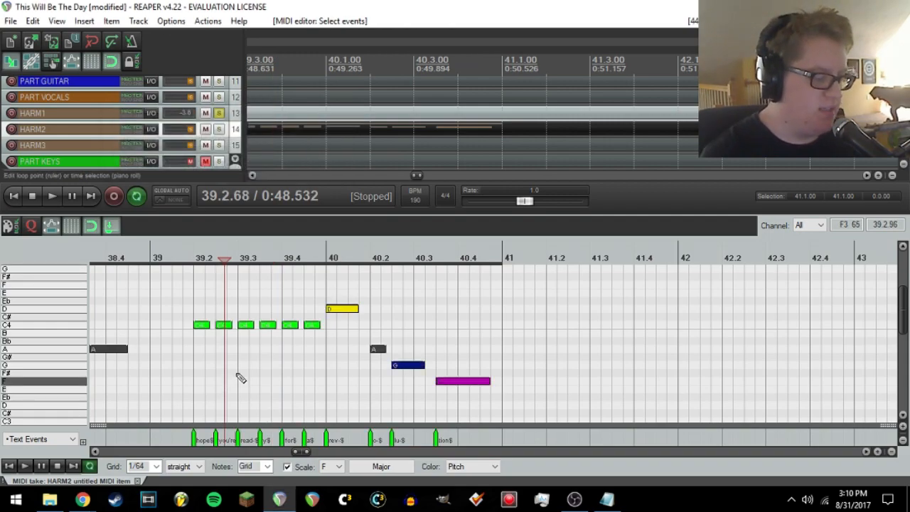
{"action": "scroll", "coordinate": [429, 362], "scroll_direction": "up", "scroll_amount": 2}
{"action": "left_click_drag", "start_coordinate": [629, 382], "coordinate": [564, 387]}
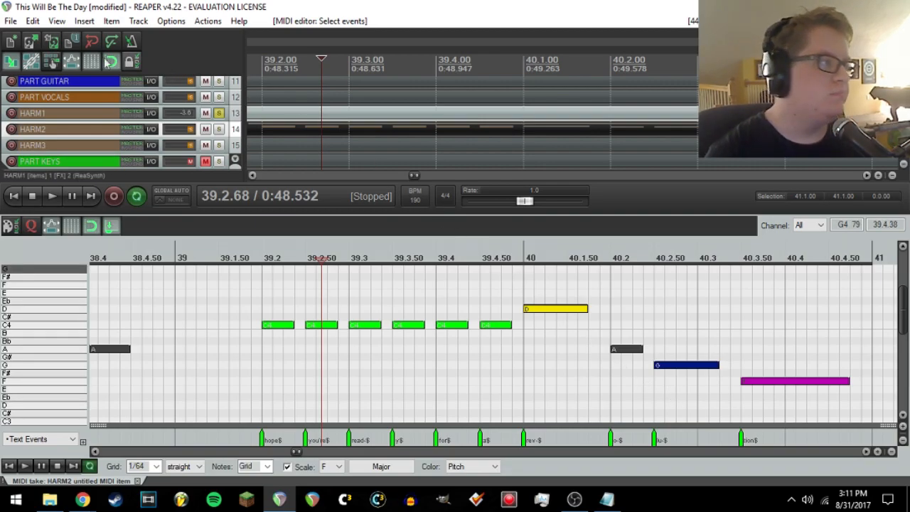
{"action": "left_click", "coordinate": [12, 21]}
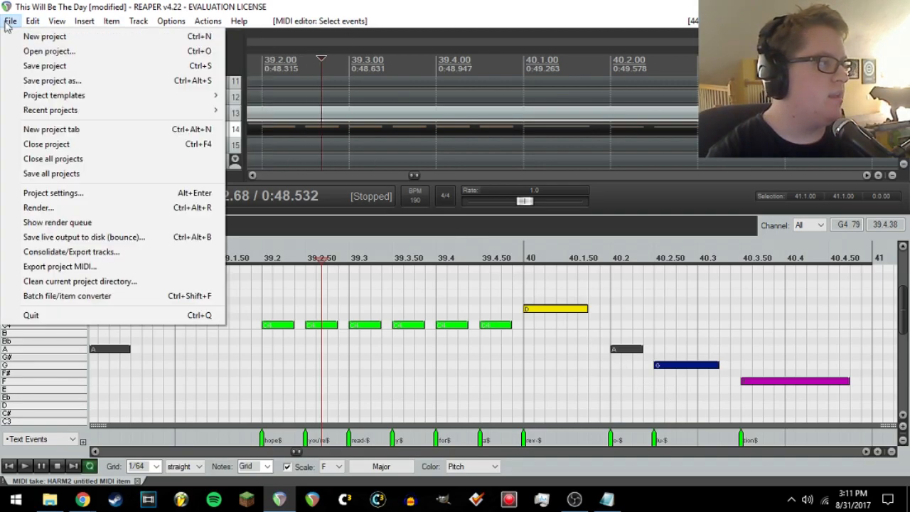
{"action": "left_click", "coordinate": [43, 66]}
- Undo the hiding of the HARM2 lyrics for "hope you're ready for a revolution" in measures 39 and 40
{"action": "scroll", "coordinate": [533, 315], "scroll_direction": "down", "scroll_amount": 6}
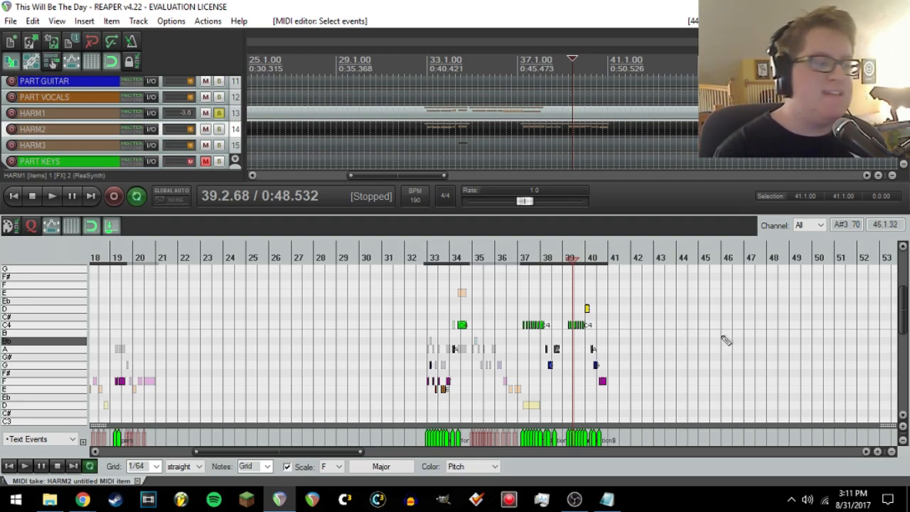
{"action": "scroll", "coordinate": [665, 337], "scroll_direction": "up", "scroll_amount": 5}
{"action": "scroll", "coordinate": [668, 338], "scroll_direction": "up", "scroll_amount": 2}
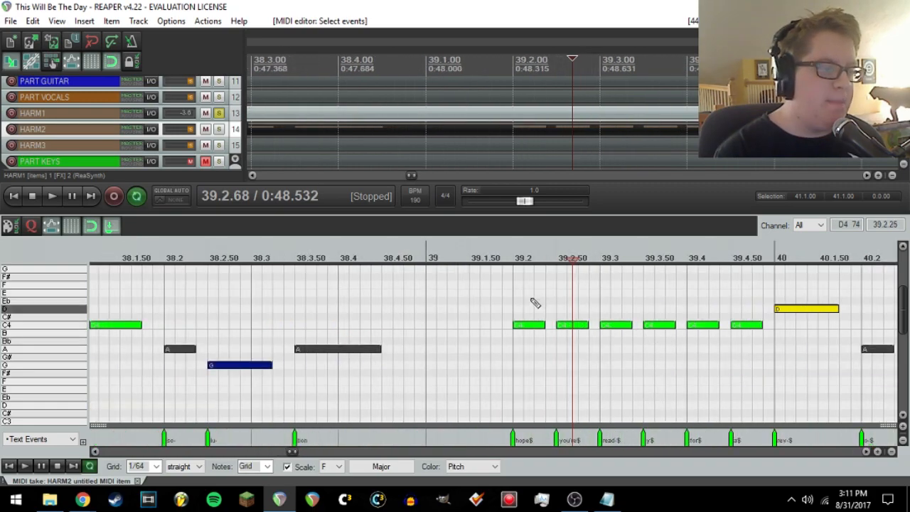
{"action": "left_click_drag", "start_coordinate": [516, 312], "coordinate": [752, 357]}
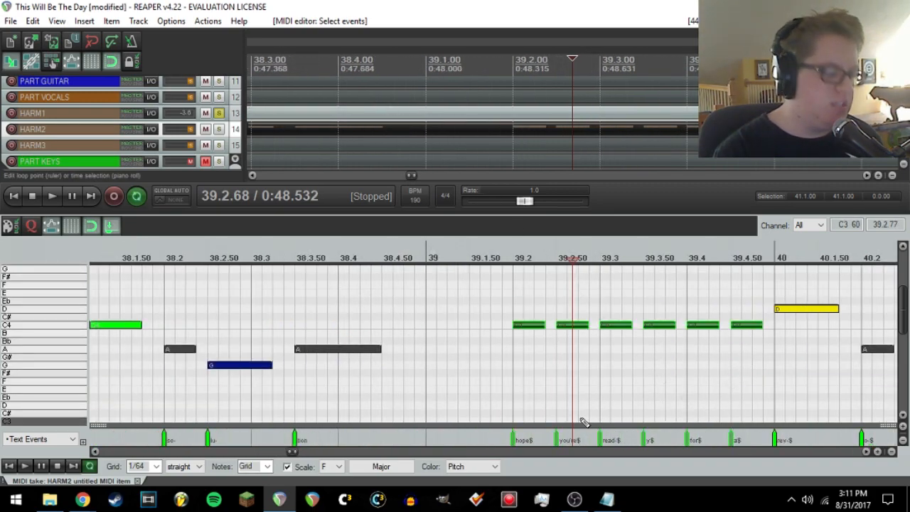
{"action": "left_click", "coordinate": [33, 20]}
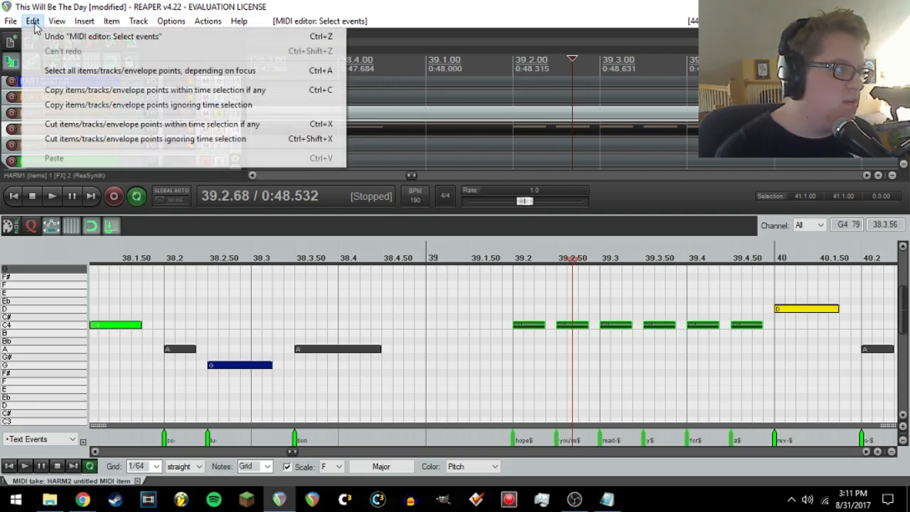
{"action": "left_click", "coordinate": [11, 21]}
{"action": "left_click", "coordinate": [32, 21]}
{"action": "left_click", "coordinate": [49, 36]}
{"action": "left_click", "coordinate": [33, 21]}
{"action": "left_click", "coordinate": [44, 37]}
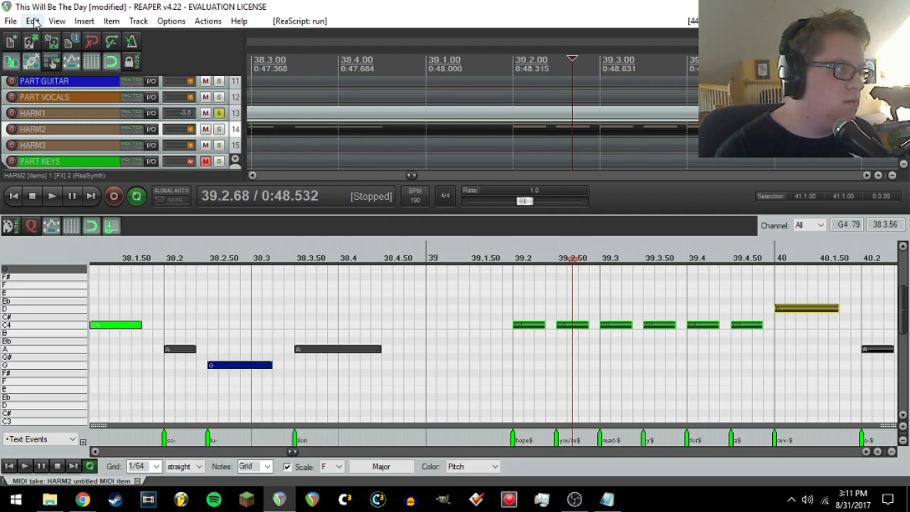
{"action": "left_click", "coordinate": [33, 21]}
{"action": "left_click", "coordinate": [52, 36]}
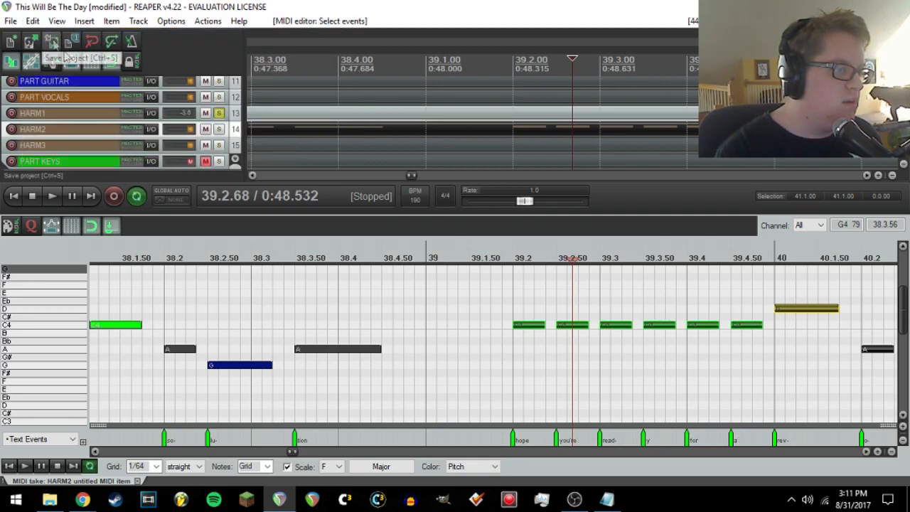
- Change only the Harmony 2 notes for "hope you're ready for a" in measure 39 to loose non-pitched (^) with the C3 Automation Tools
{"action": "left_click_drag", "start_coordinate": [491, 298], "coordinate": [552, 349]}
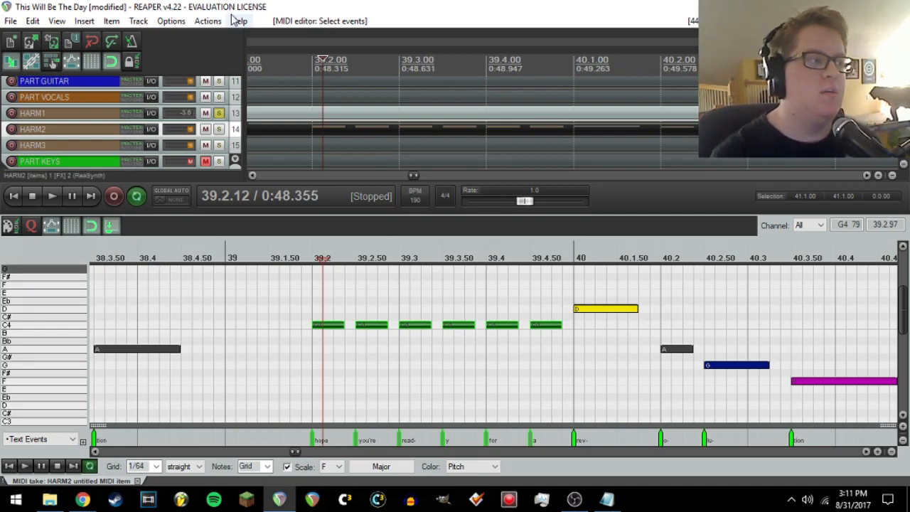
{"action": "left_click", "coordinate": [207, 21]}
{"action": "left_click", "coordinate": [261, 100]}
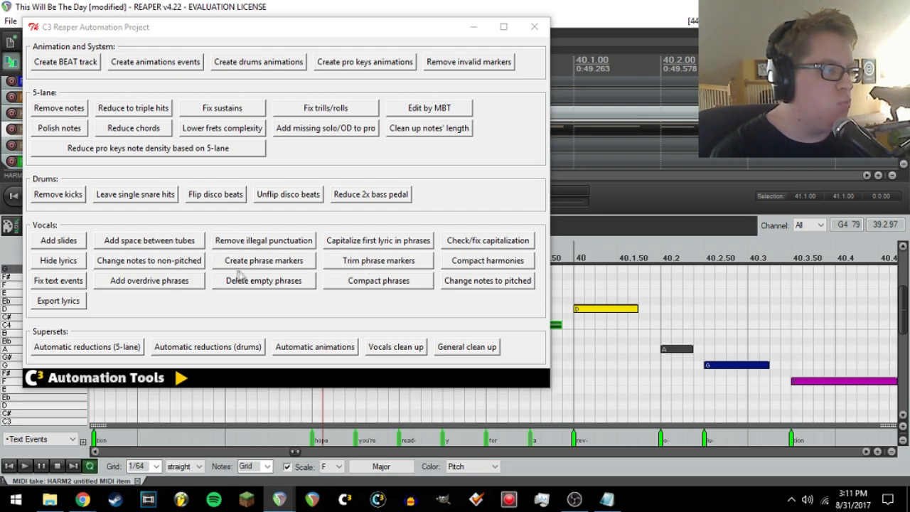
{"action": "left_click", "coordinate": [150, 264]}
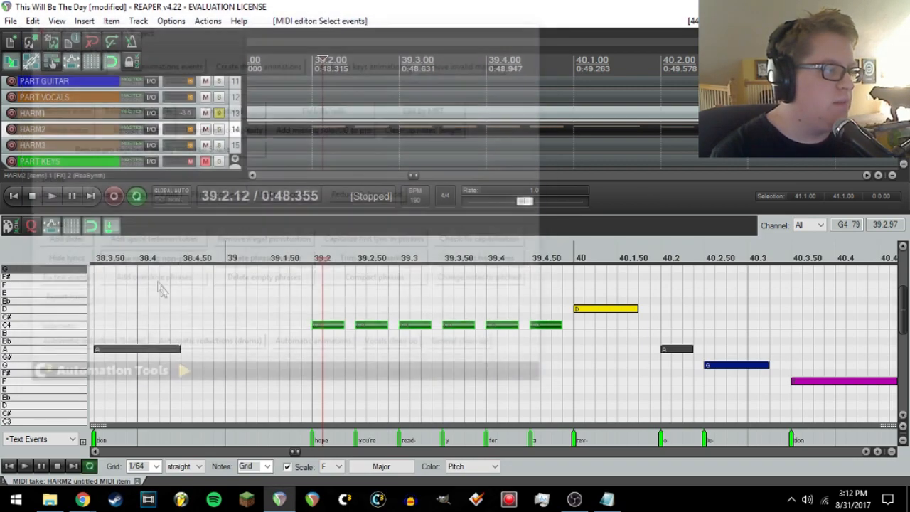
{"action": "left_click", "coordinate": [161, 57]}
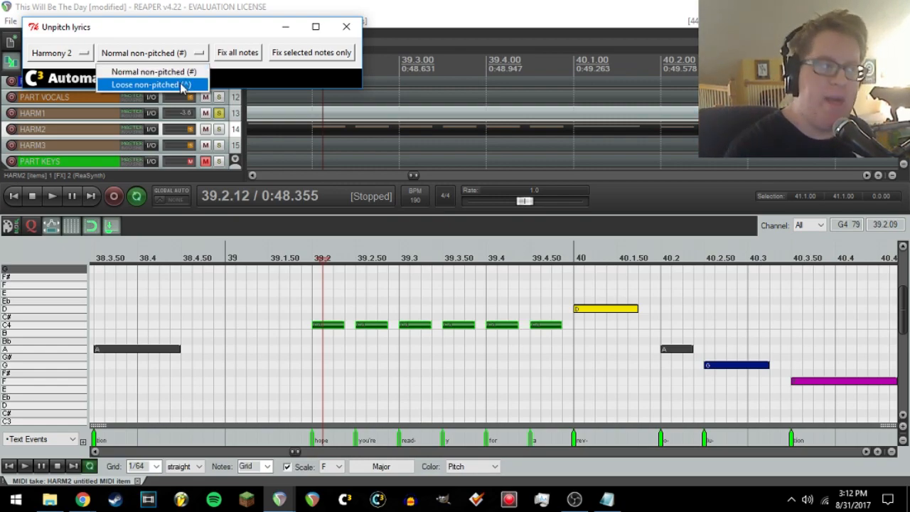
{"action": "left_click", "coordinate": [182, 87]}
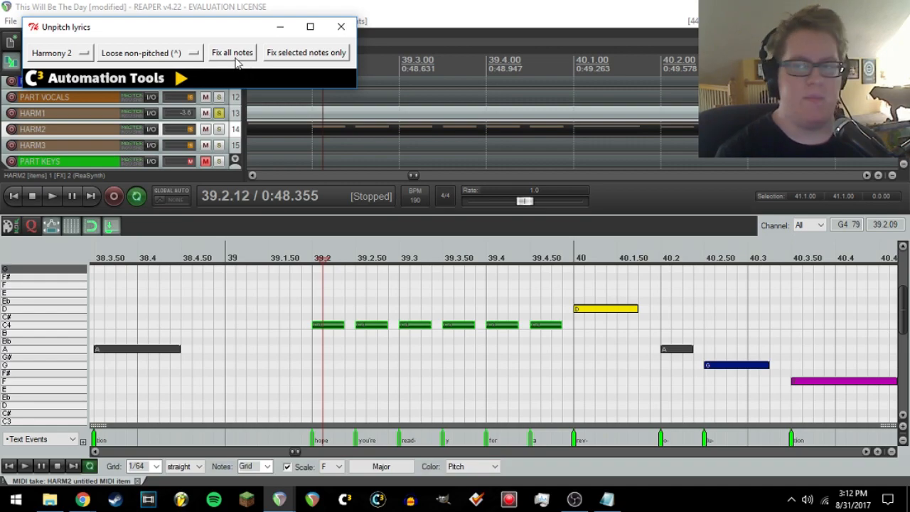
{"action": "left_click", "coordinate": [284, 57]}
{"action": "left_click", "coordinate": [366, 388]}
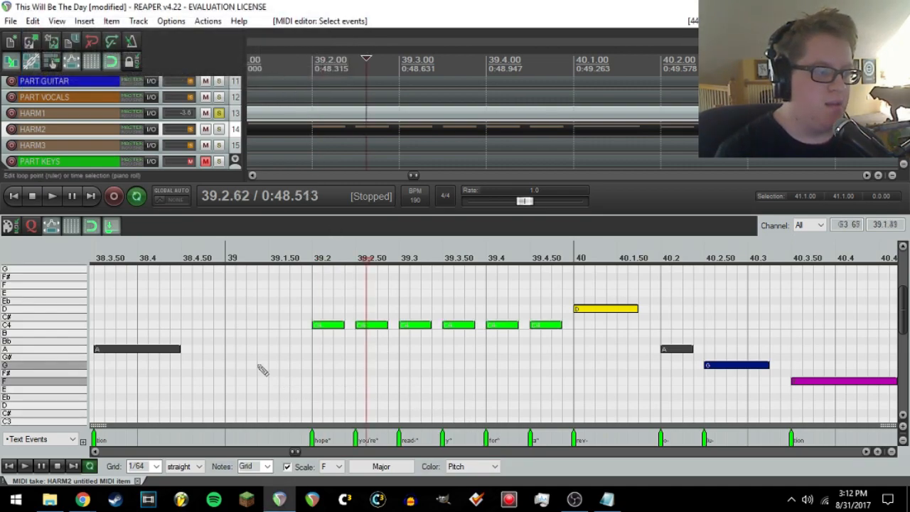
- Close the HARM2 take and turn off solo on the HARM1 track
{"action": "left_click_drag", "start_coordinate": [303, 294], "coordinate": [540, 362]}
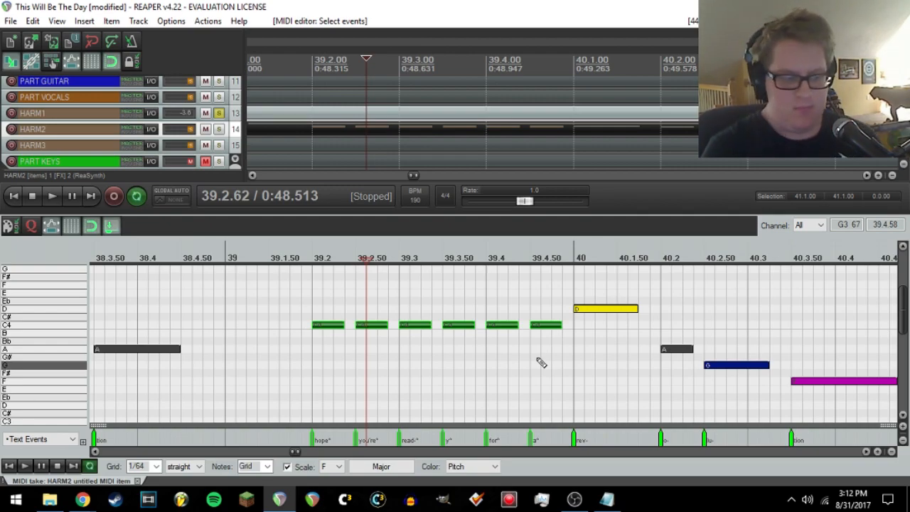
{"action": "left_click", "coordinate": [137, 480]}
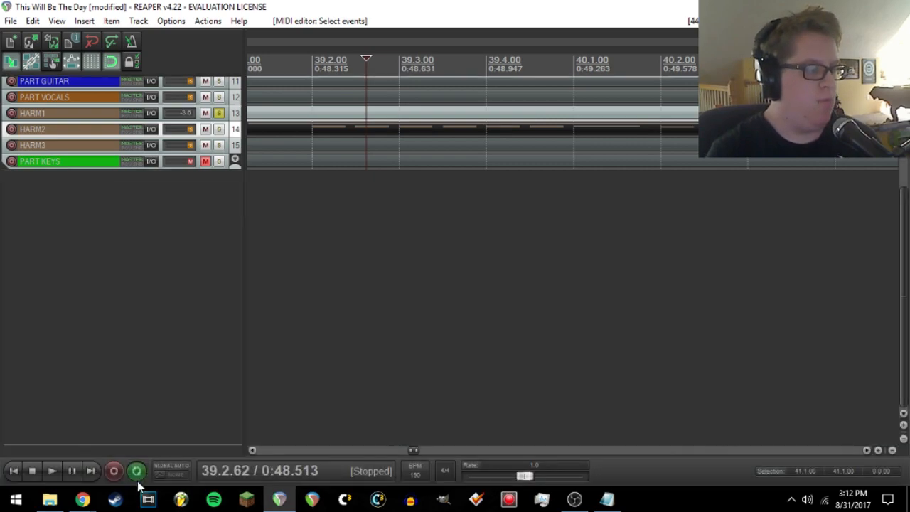
{"action": "scroll", "coordinate": [517, 348], "scroll_direction": "down", "scroll_amount": 6}
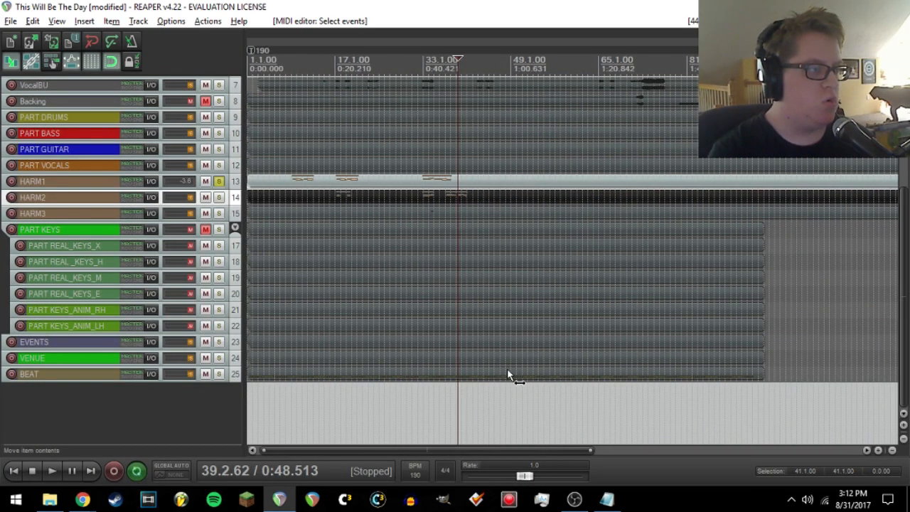
{"action": "left_click", "coordinate": [219, 181]}
{"action": "scroll", "coordinate": [285, 245], "scroll_direction": "up", "scroll_amount": 3}
{"action": "scroll", "coordinate": [292, 263], "scroll_direction": "up", "scroll_amount": 1}
{"action": "left_click", "coordinate": [219, 197]}
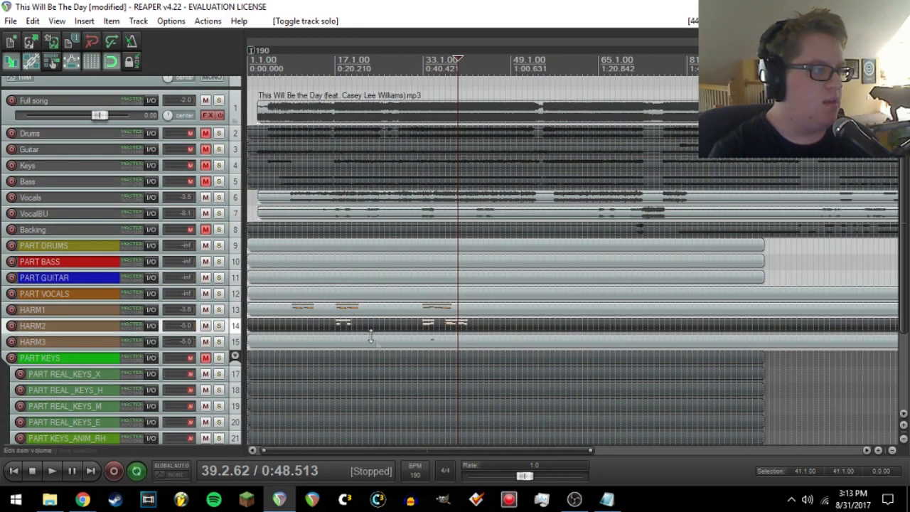
- Select the HARM1, HARM2 and HARM3 items together and open them in the MIDI editor
{"action": "left_click", "coordinate": [375, 309]}
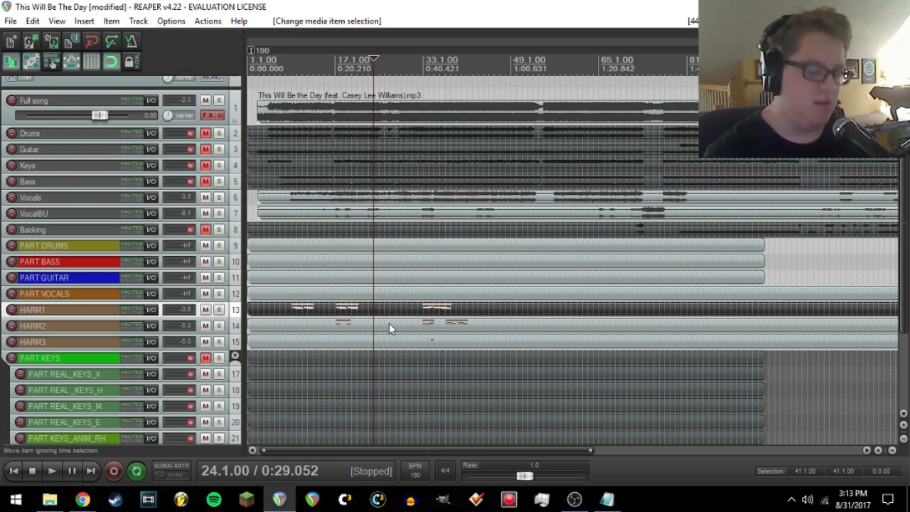
{"action": "left_click_drag", "start_coordinate": [383, 329], "coordinate": [378, 338]}
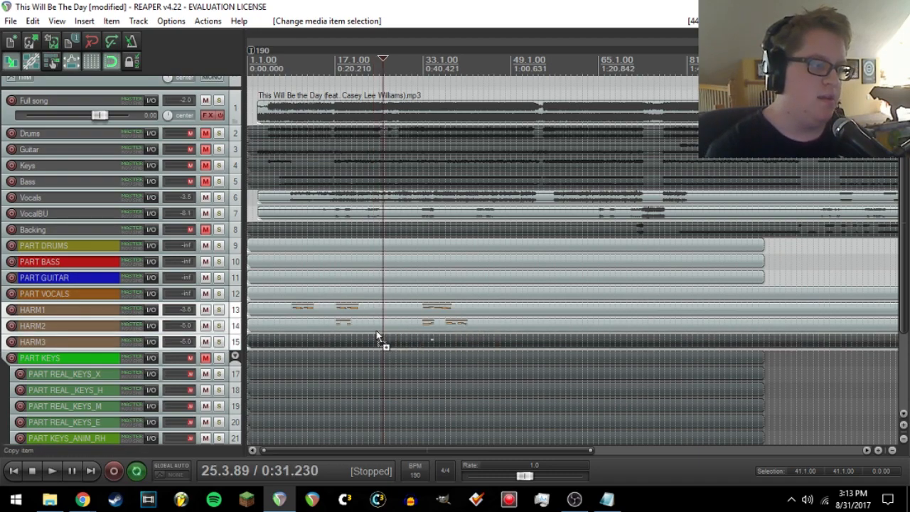
{"action": "left_click", "coordinate": [376, 328], "text": "ctrl"}
{"action": "left_click", "coordinate": [378, 313], "text": "ctrl"}
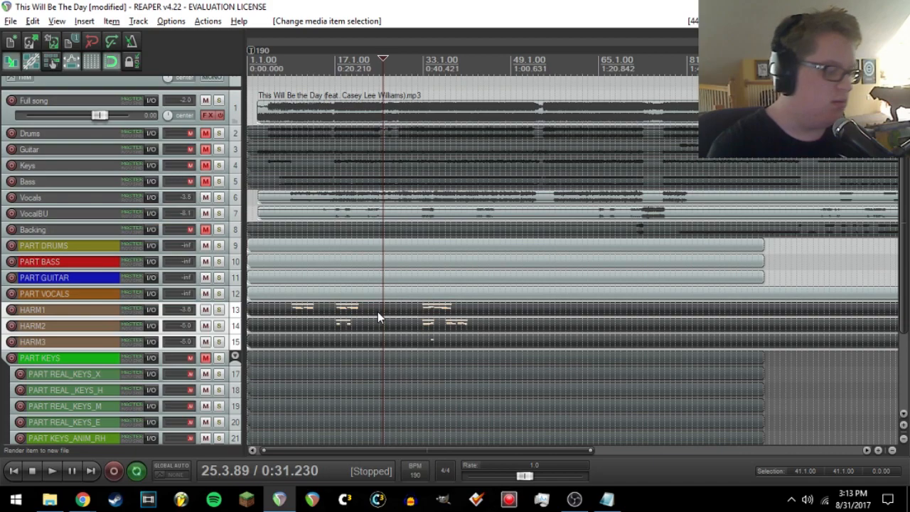
{"action": "double_click", "coordinate": [377, 311]}
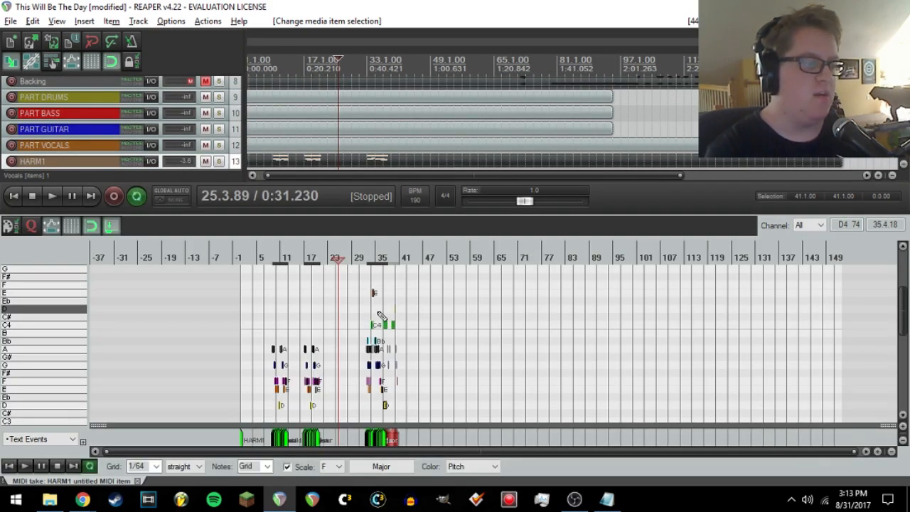
- Compare the HARM1 notes with the overlaid notes of the other harmony parts from measure 33 onward
{"action": "left_click", "coordinate": [385, 257]}
{"action": "scroll", "coordinate": [387, 265], "scroll_direction": "up", "scroll_amount": 4}
{"action": "scroll", "coordinate": [597, 327], "scroll_direction": "up", "scroll_amount": 5}
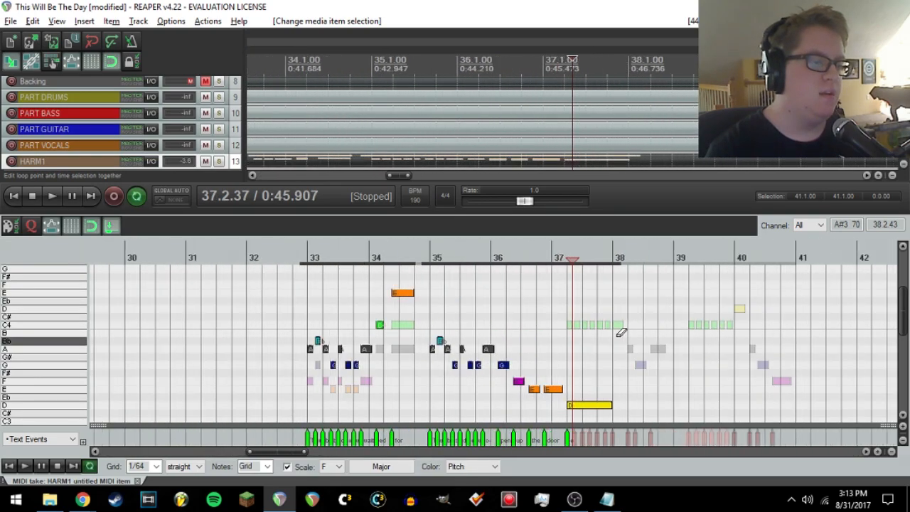
{"action": "left_click", "coordinate": [137, 249]}
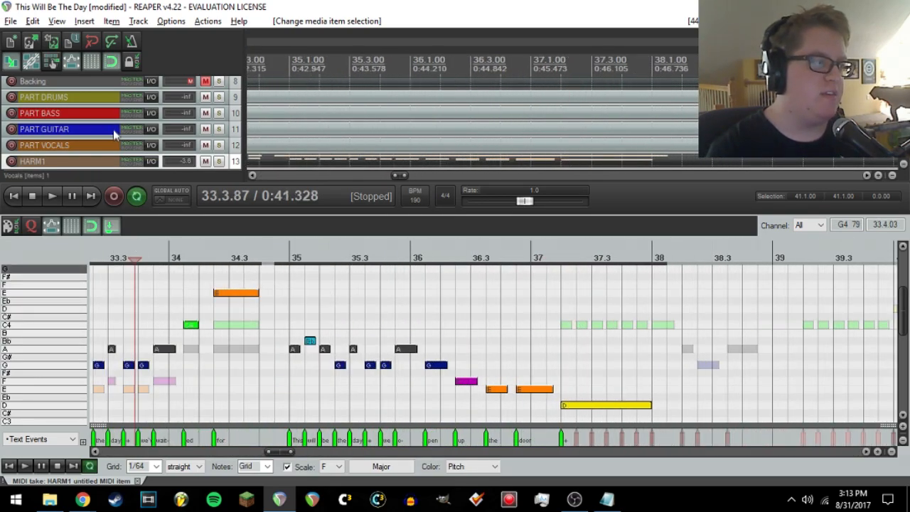
{"action": "scroll", "coordinate": [359, 288], "scroll_direction": "down", "scroll_amount": 3}
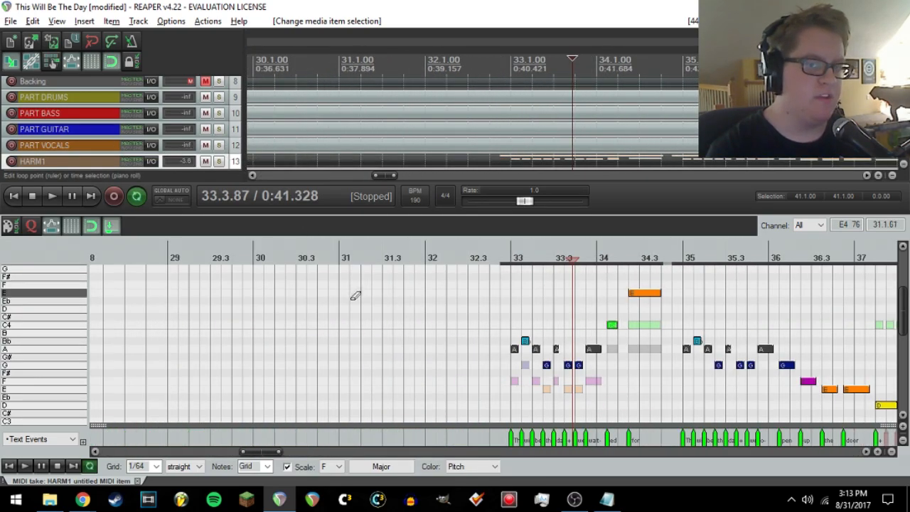
{"action": "scroll", "coordinate": [613, 357], "scroll_direction": "up", "scroll_amount": 4}
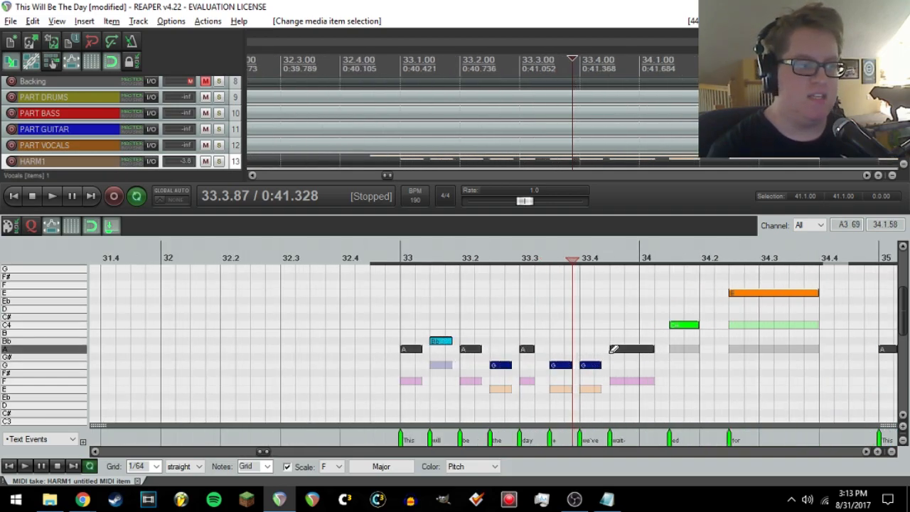
{"action": "scroll", "coordinate": [530, 352], "scroll_direction": "down", "scroll_amount": 1}
{"action": "left_click_drag", "start_coordinate": [555, 286], "coordinate": [475, 284]}
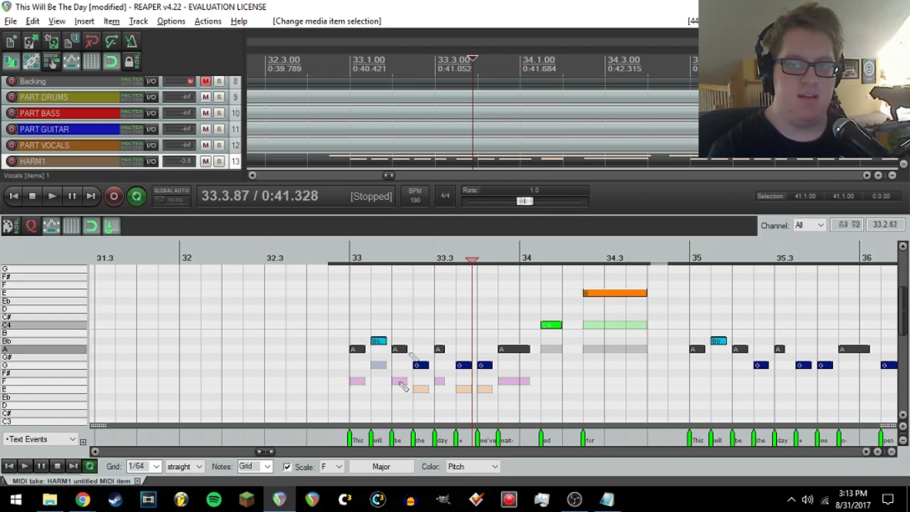
- Close the MIDI editor and save the project
{"action": "left_click", "coordinate": [137, 481]}
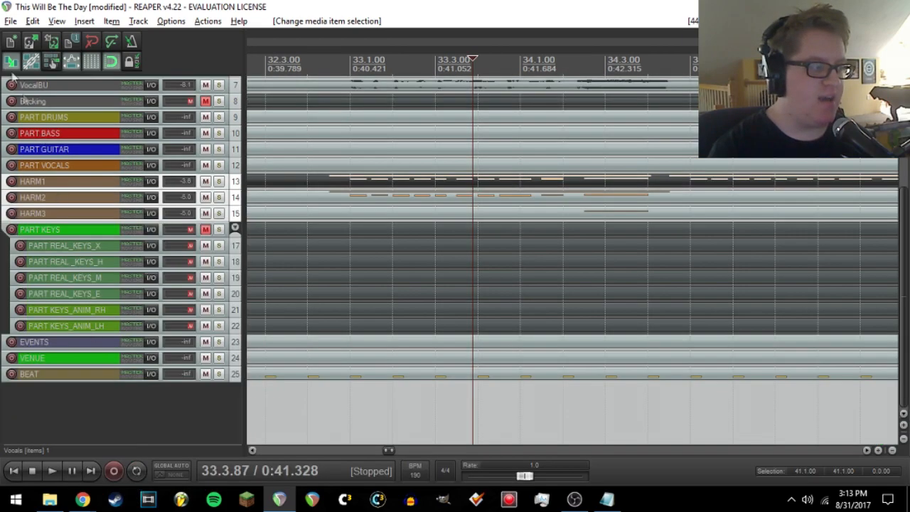
{"action": "left_click", "coordinate": [11, 20]}
{"action": "left_click", "coordinate": [36, 63]}
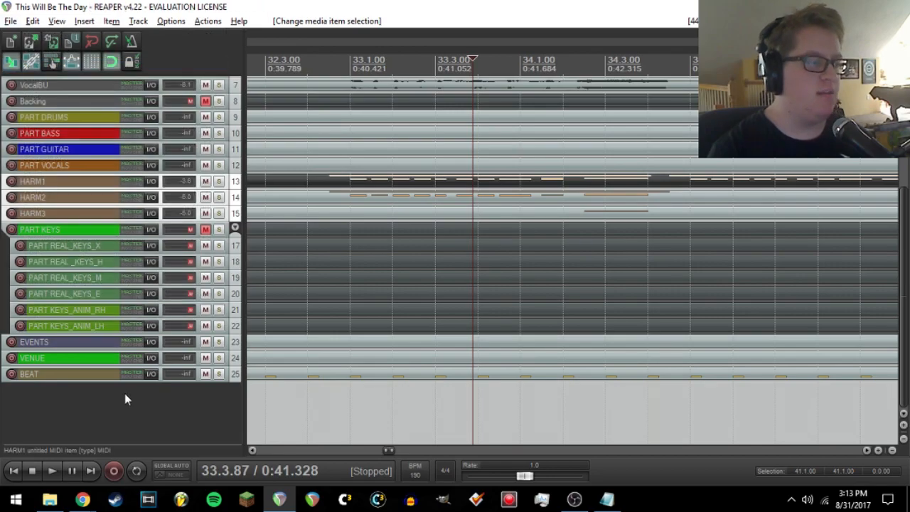
{"action": "scroll", "coordinate": [124, 393], "scroll_direction": "up", "scroll_amount": 6}
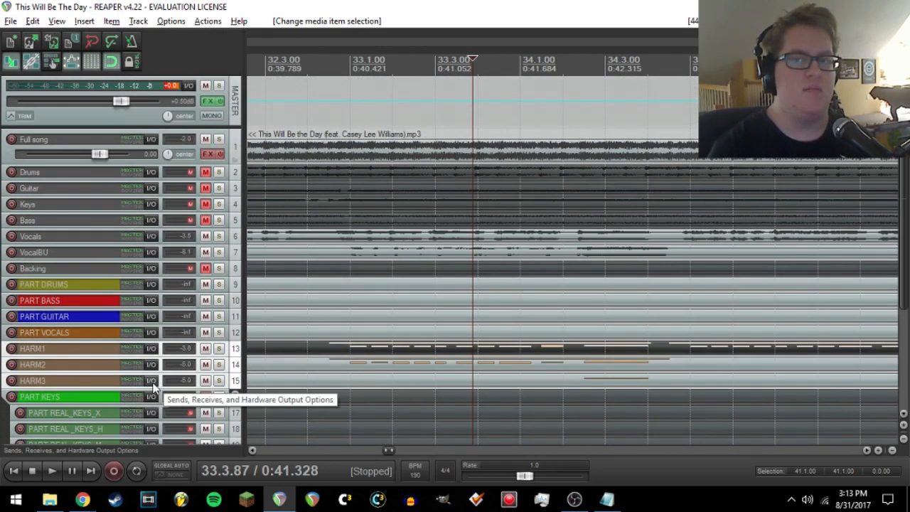